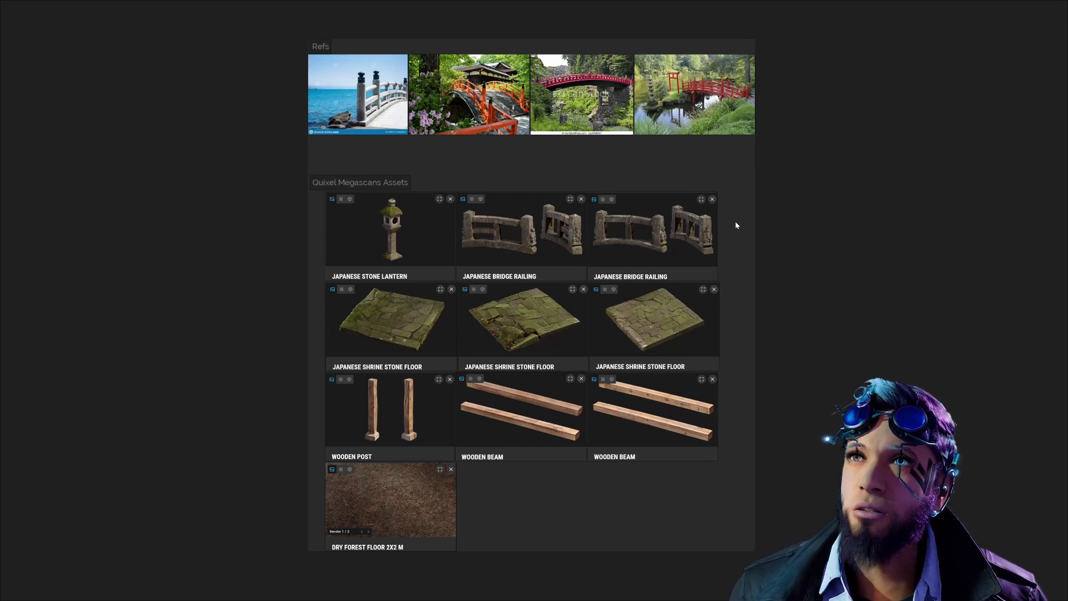
Step: Examine the Japanese bridge reference photos and the Quixel Megascans lantern, railing, stone floor, post and beam assets on the reference board
middle_drag(352, 167, 353, 282)
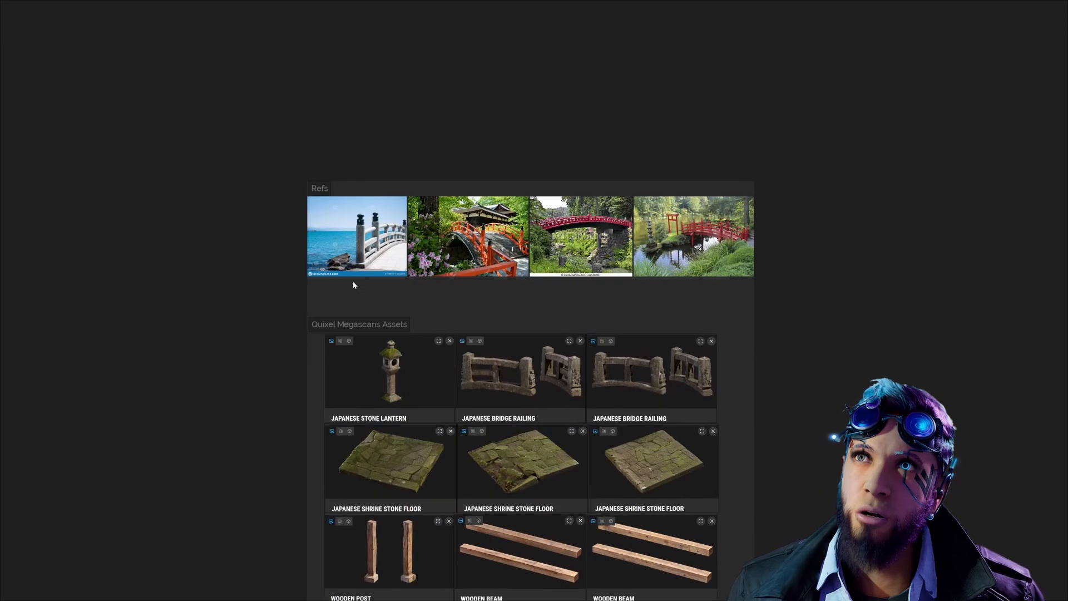
scroll(354, 280, up, 4)
middle_drag(527, 307, 406, 330)
middle_drag(752, 346, 616, 334)
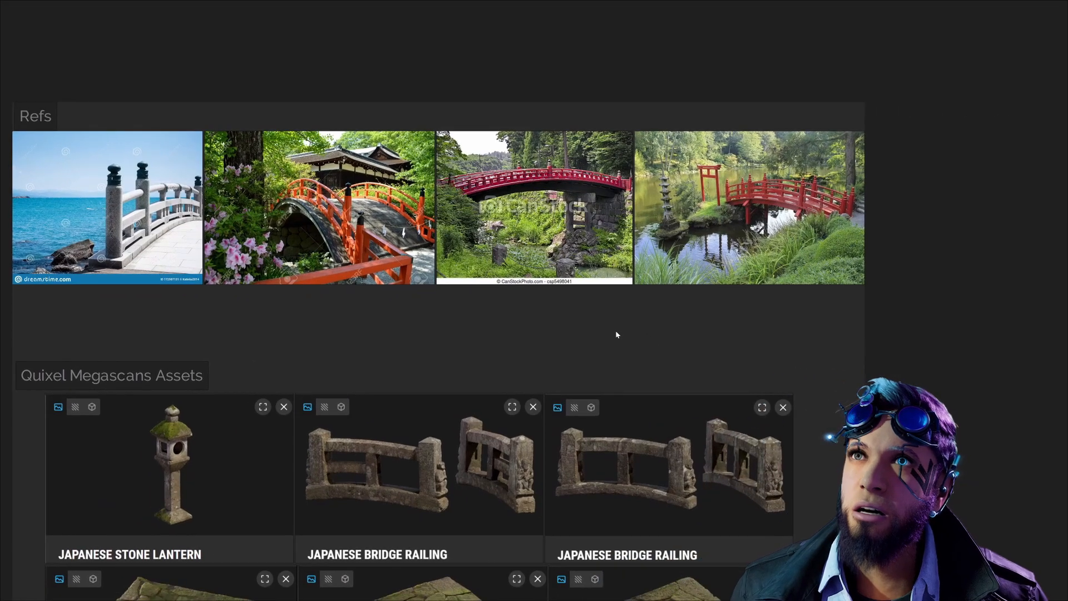
scroll(616, 334, down, 1)
scroll(709, 353, down, 2)
mouse_move(748, 360)
middle_down()
mouse_move(740, 260)
mouse_move(775, 281)
mouse_move(773, 269)
middle_up()
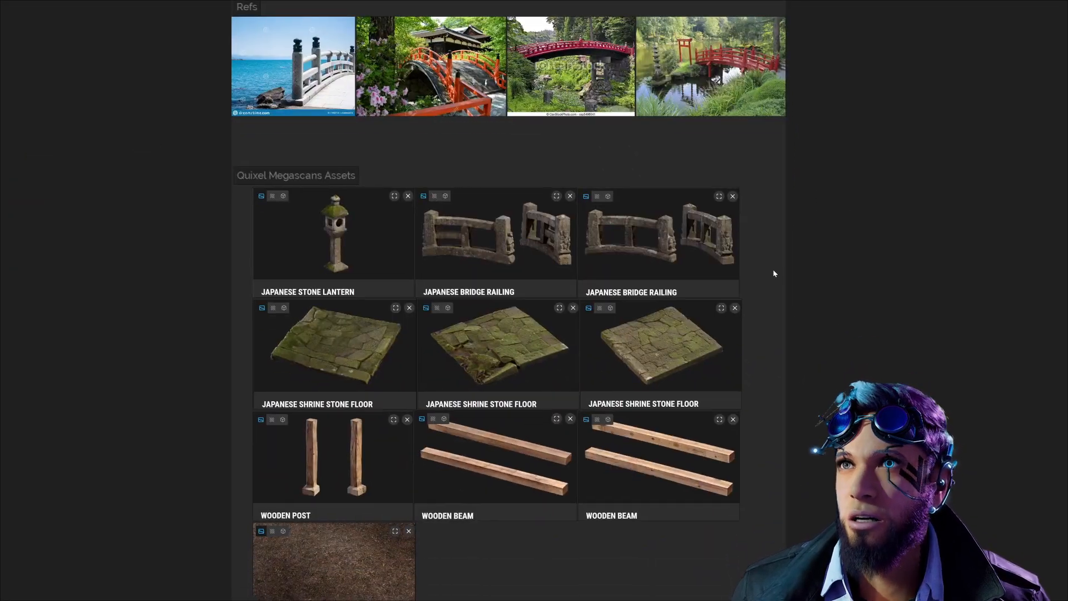
mouse_move(780, 354)
middle_down()
mouse_move(777, 299)
mouse_move(760, 333)
middle_up()
scroll(776, 307, down, 1)
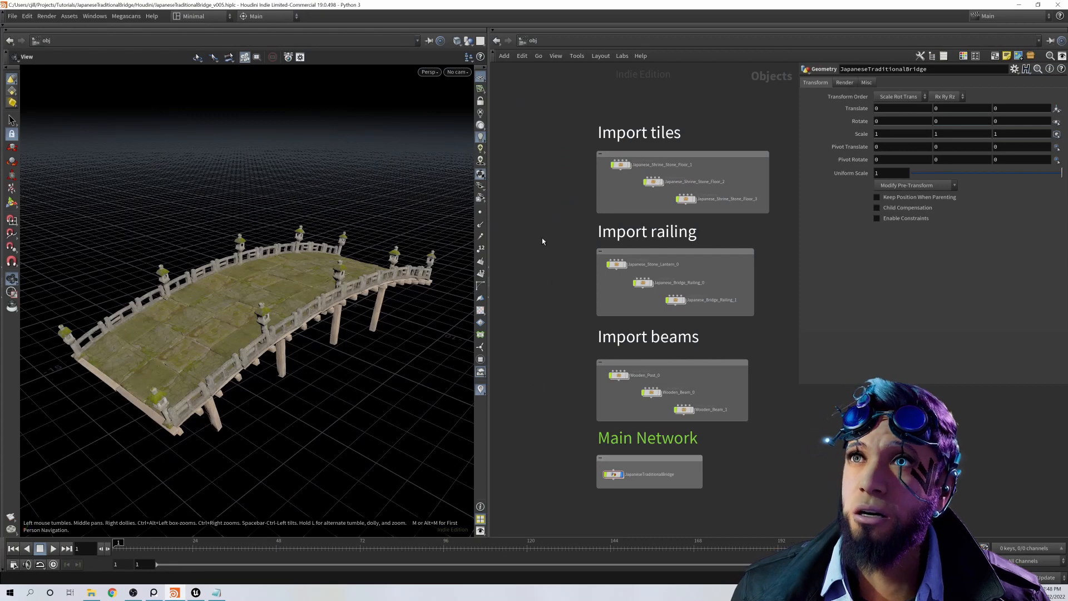
Step: Switch to Houdini and review the tile, railing and beam import groups and the main network at object level
middle_drag(542, 241, 540, 258)
scroll(740, 267, up, 1)
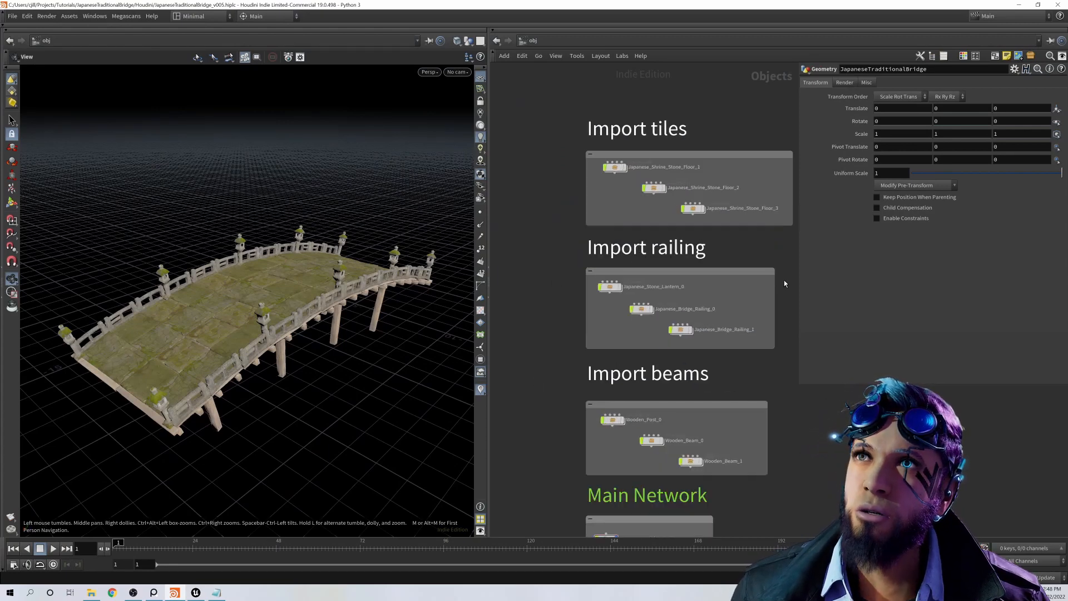
scroll(732, 254, up, 1)
drag(546, 92, 676, 257)
click(506, 223)
scroll(506, 221, down, 1)
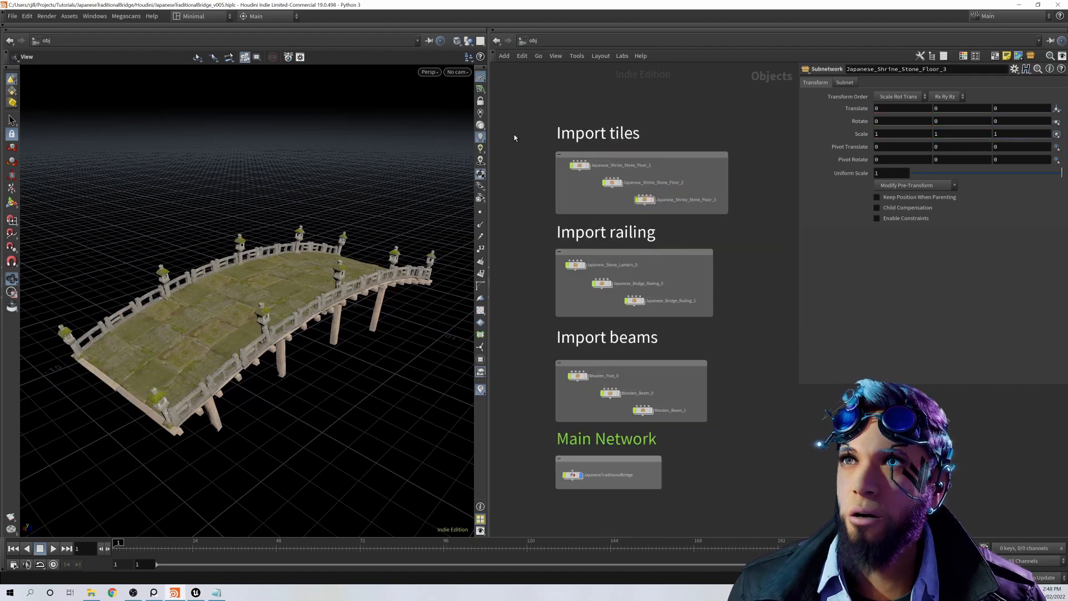
drag(508, 127, 548, 426)
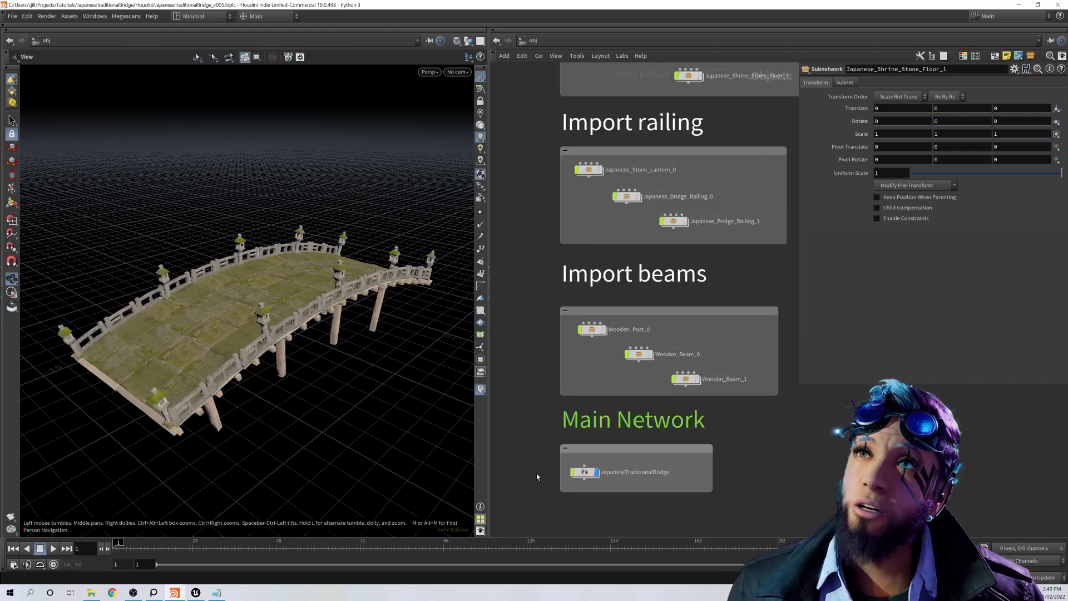
middle_drag(537, 477, 544, 418)
Step: Enter the JapaneseTraditionalBridge network and display the Mannequin as a template for scale on the bridge
mouse_move(587, 413)
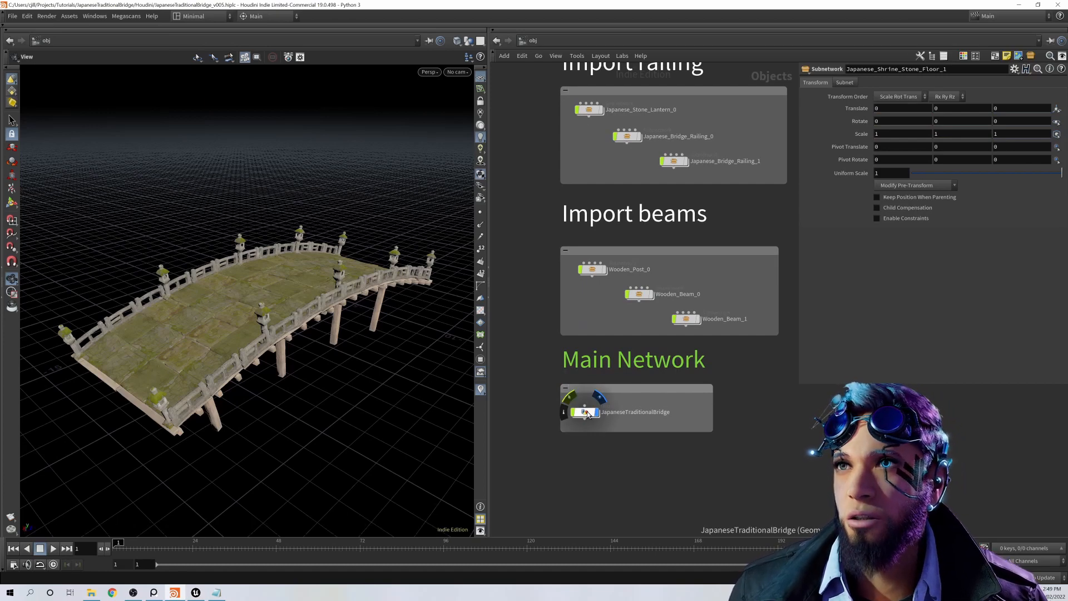
double_click(587, 414)
middle_drag(622, 378, 716, 502)
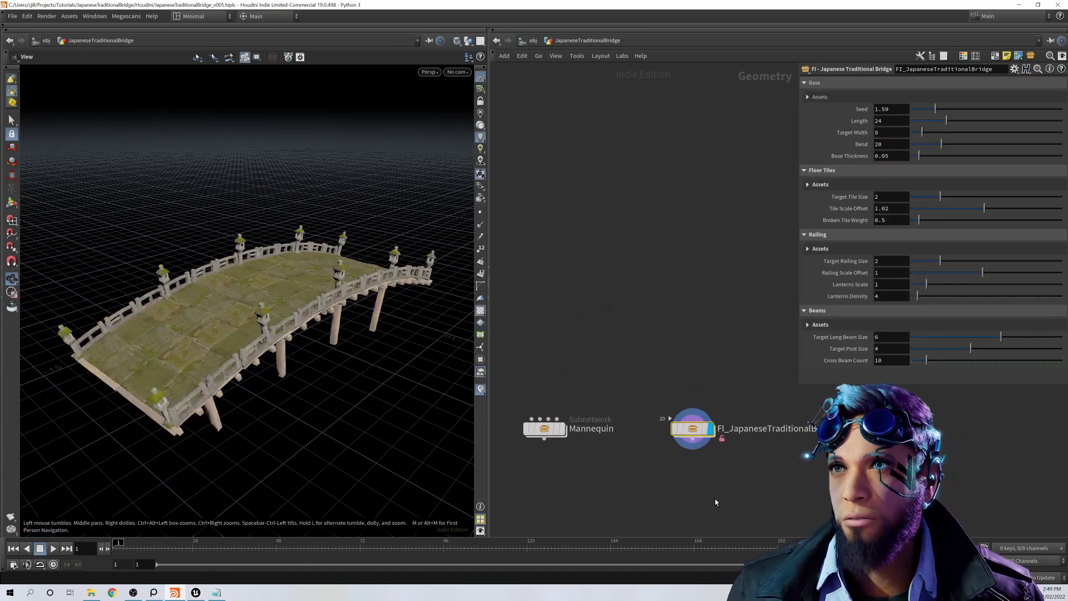
mouse_move(548, 432)
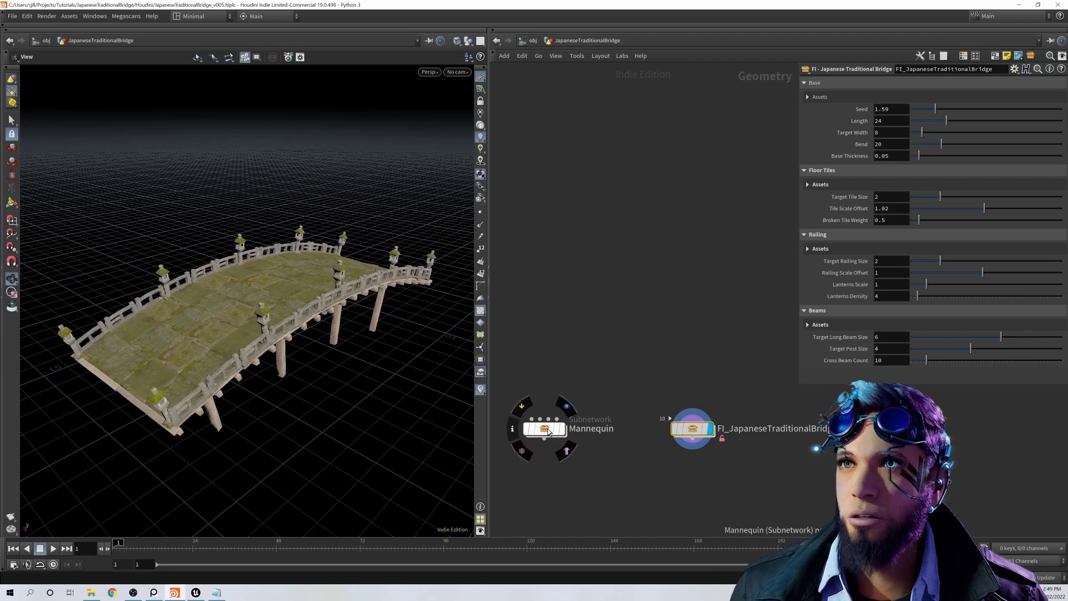
click(567, 452)
mouse_move(369, 299)
mouse_down()
mouse_move(345, 309)
mouse_move(380, 295)
mouse_up()
mouse_move(360, 333)
mouse_down()
mouse_move(345, 330)
mouse_move(364, 325)
mouse_up()
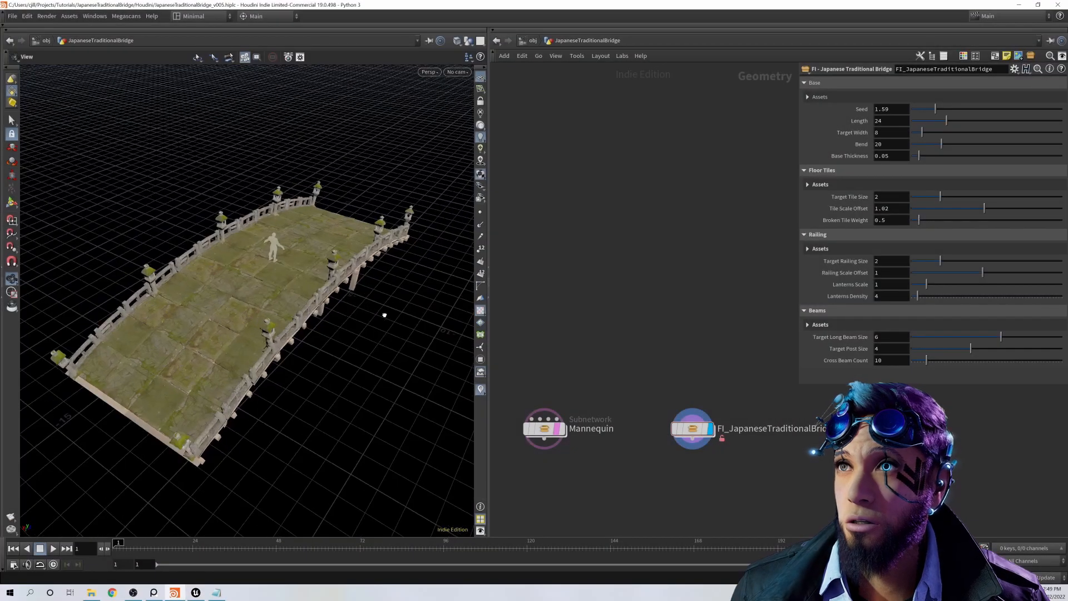
drag(384, 315, 283, 243)
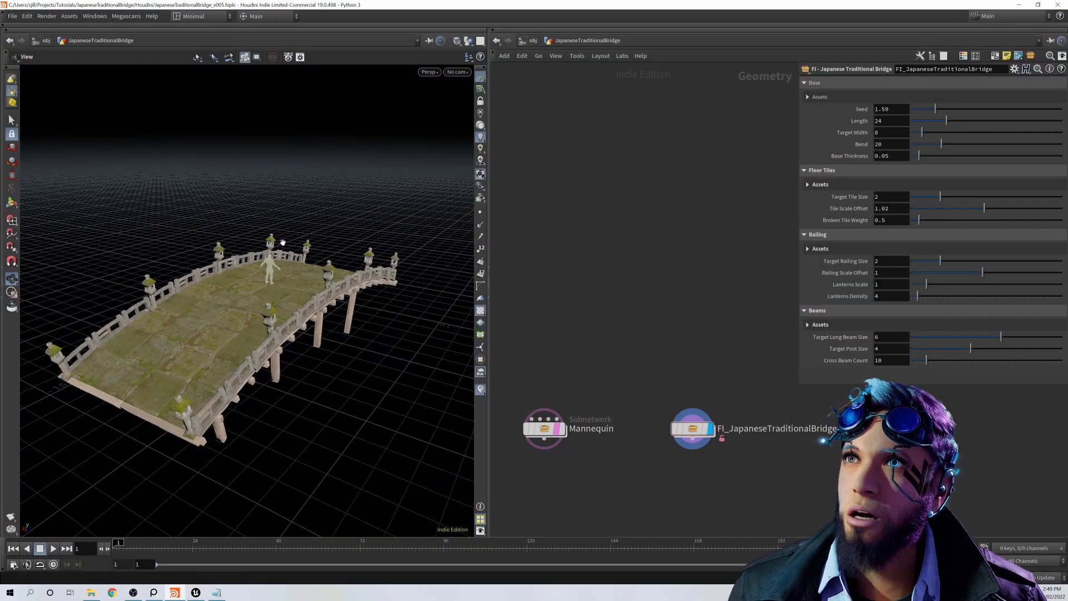
drag(360, 332, 354, 356)
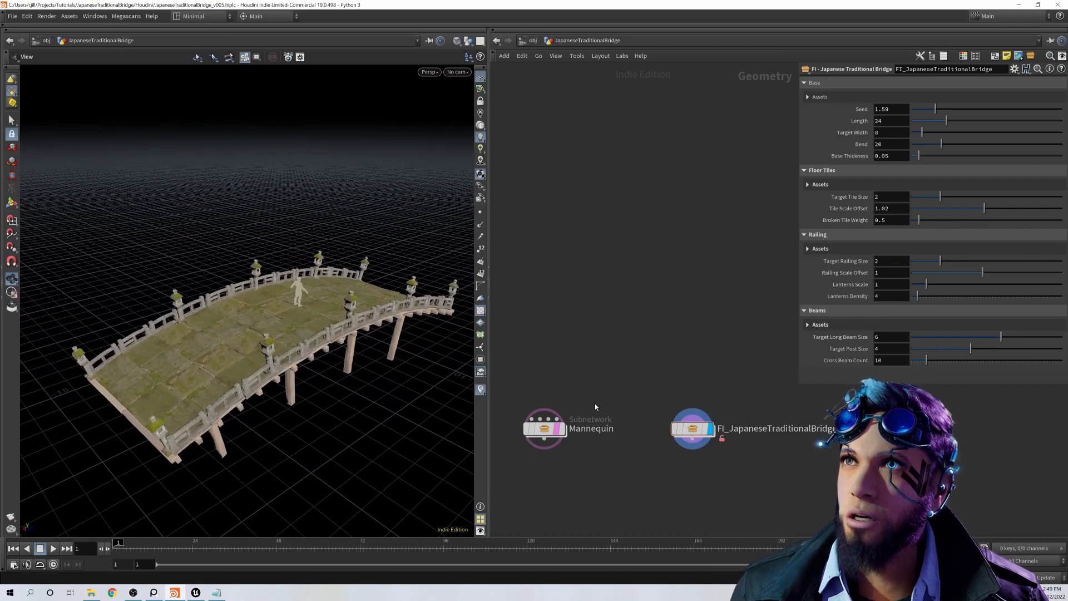
Step: Select the FI_JapaneseTraditionalBridge node and vary its Seed to rearrange the tiles, setting it to 1.77
click(695, 433)
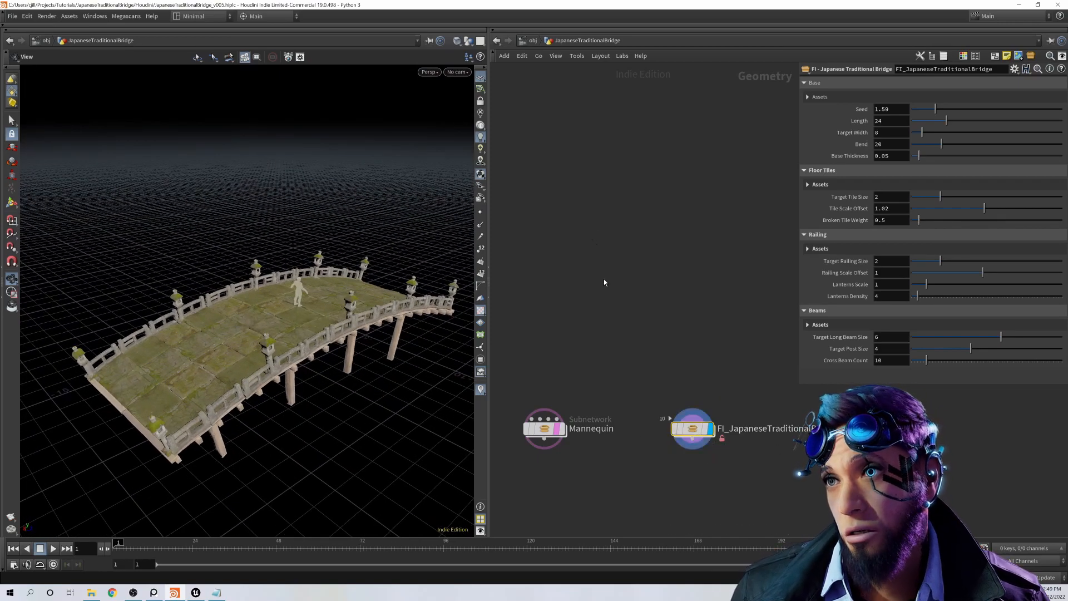
drag(312, 334, 326, 330)
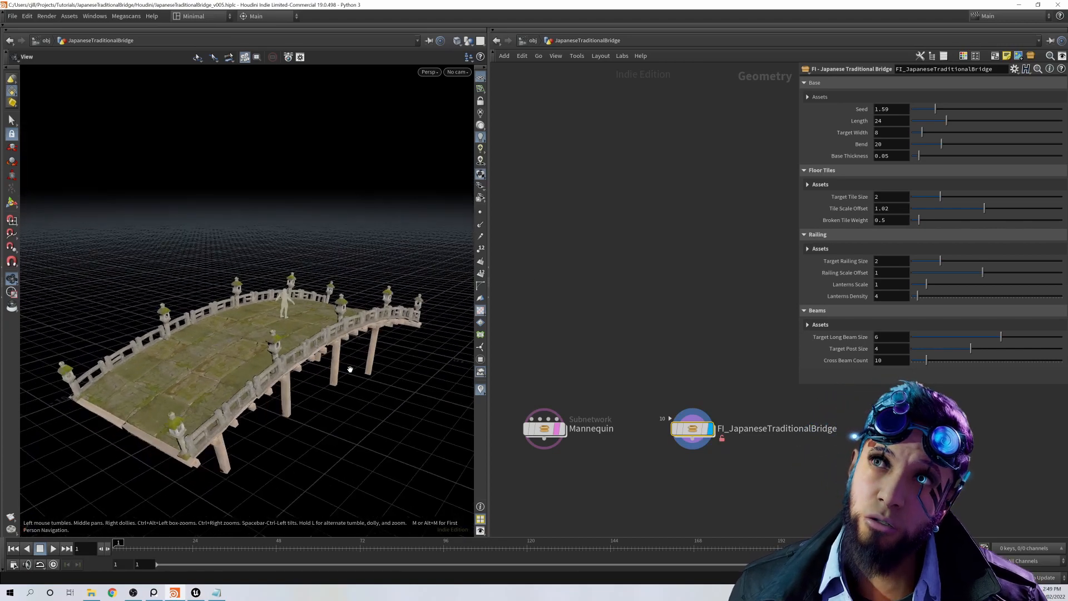
drag(350, 369, 328, 358)
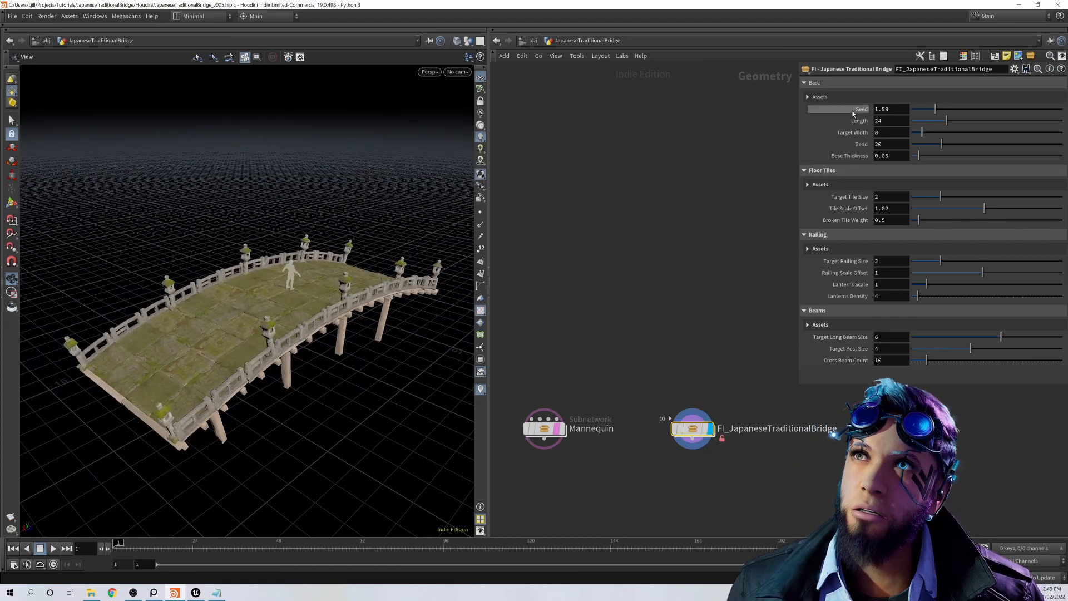
click(950, 113)
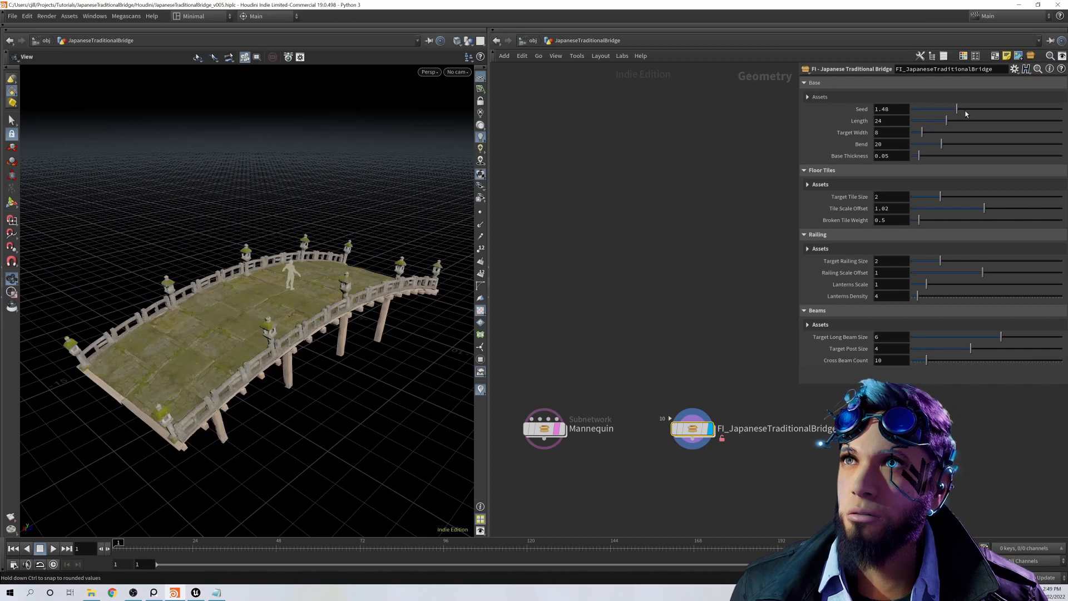
drag(934, 114, 945, 138)
key(ctrl+z)
key(ctrl+z)
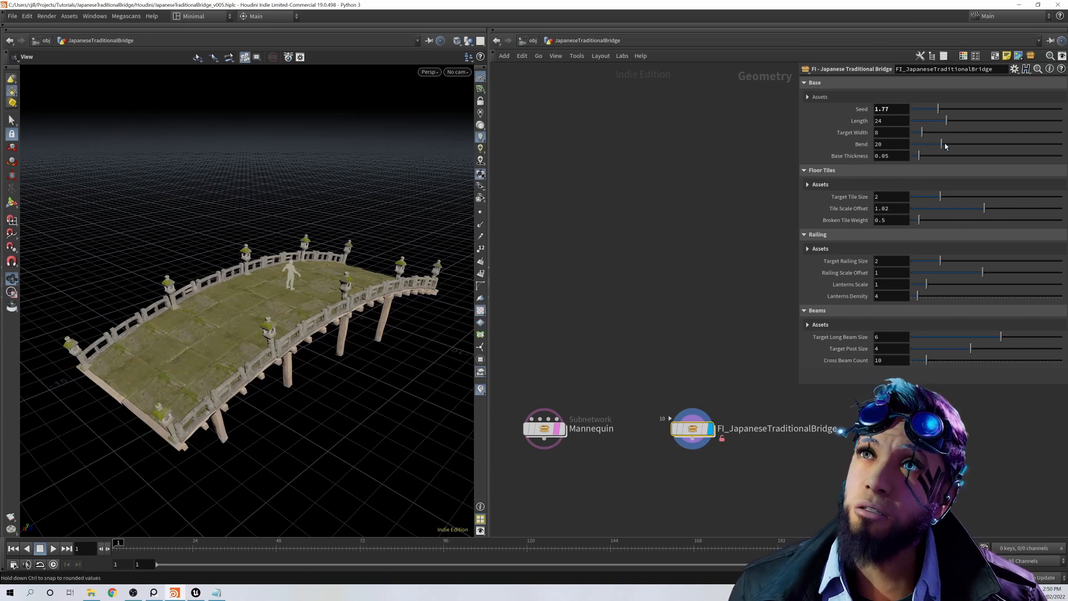
Step: Try a Bend of 56.9 on the bridge base, undo it, and try adjusting the Base Thickness
drag(945, 145, 999, 170)
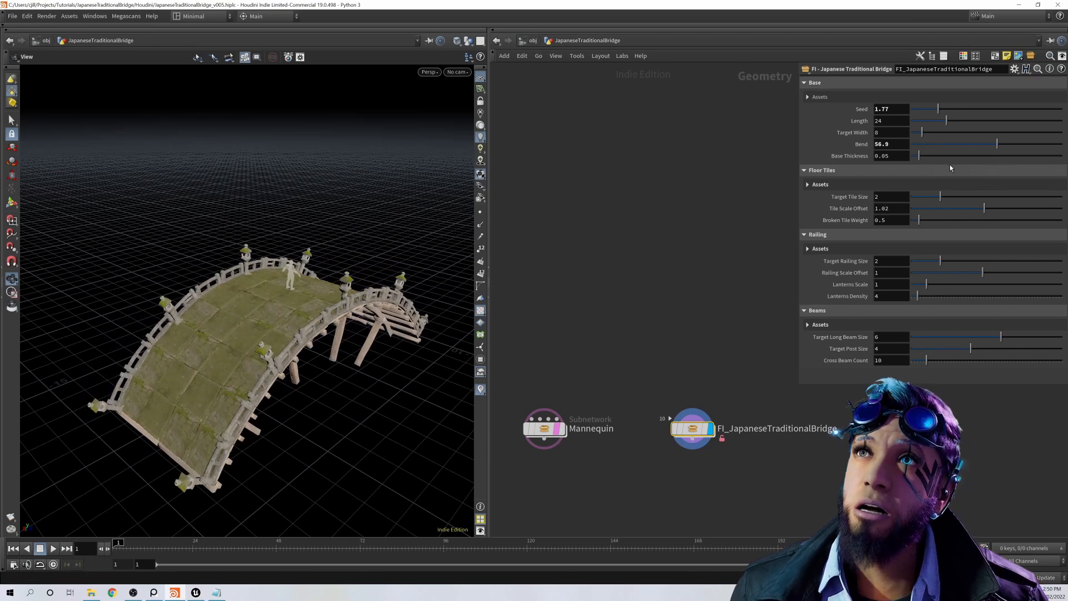
key(ctrl+z)
mouse_move(922, 158)
mouse_down()
mouse_move(934, 163)
mouse_move(920, 162)
mouse_up()
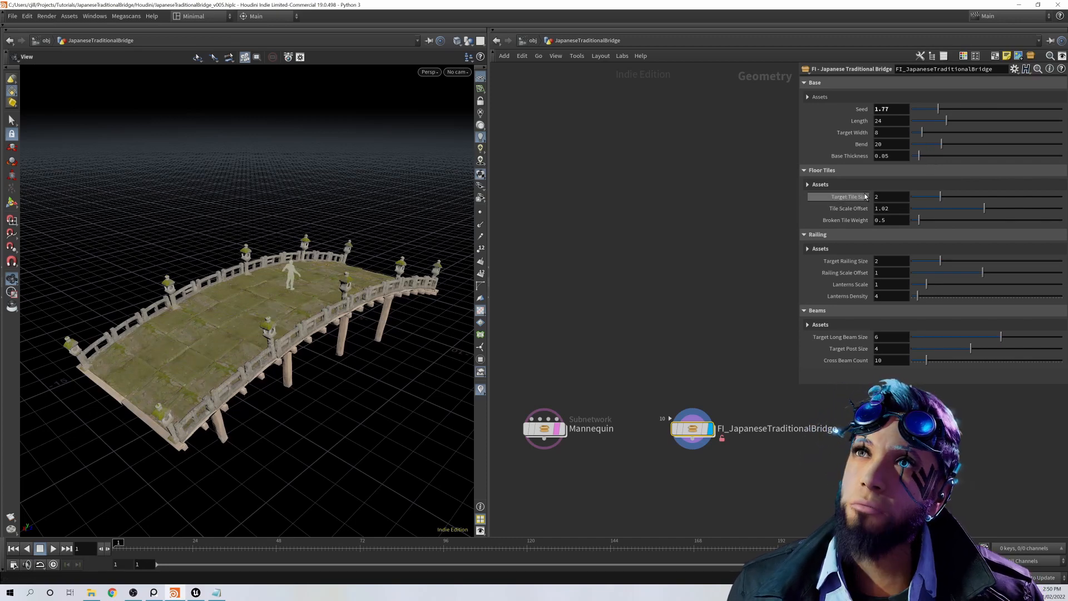
Step: Try Target Tile Sizes of 0.25 and 0.92, a Tile Scale Offset of 0.971 and a different Broken Tile Weight, undoing each change
drag(940, 202, 914, 197)
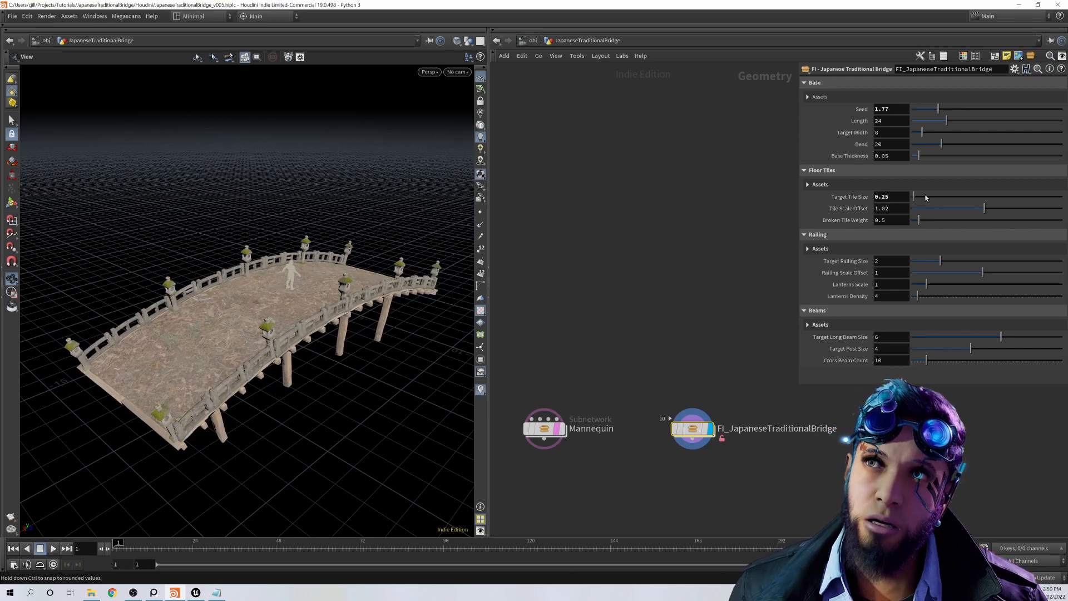
click(926, 198)
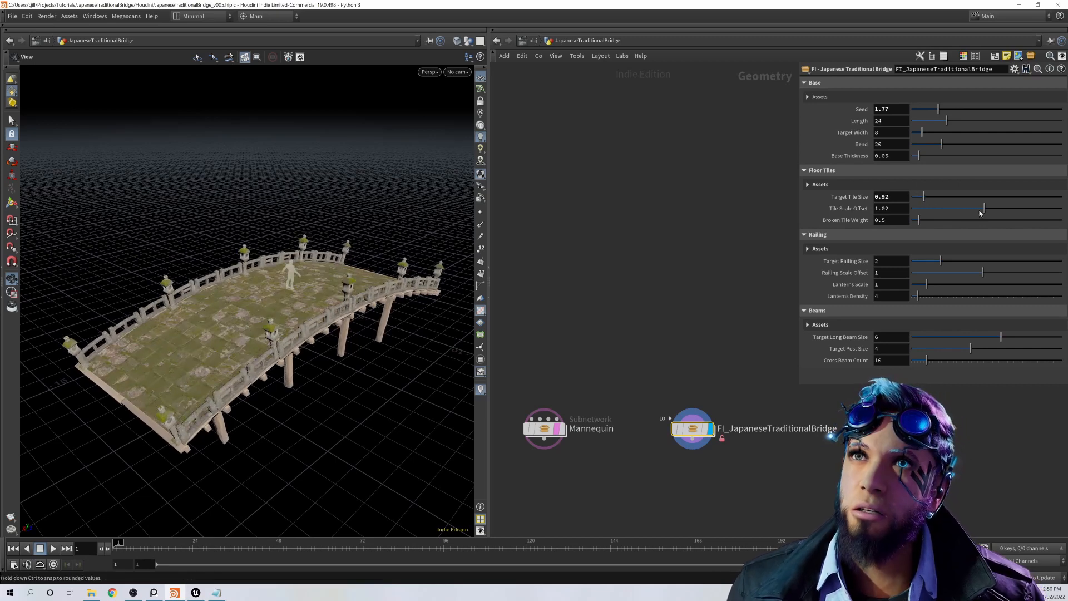
key(ctrl+z)
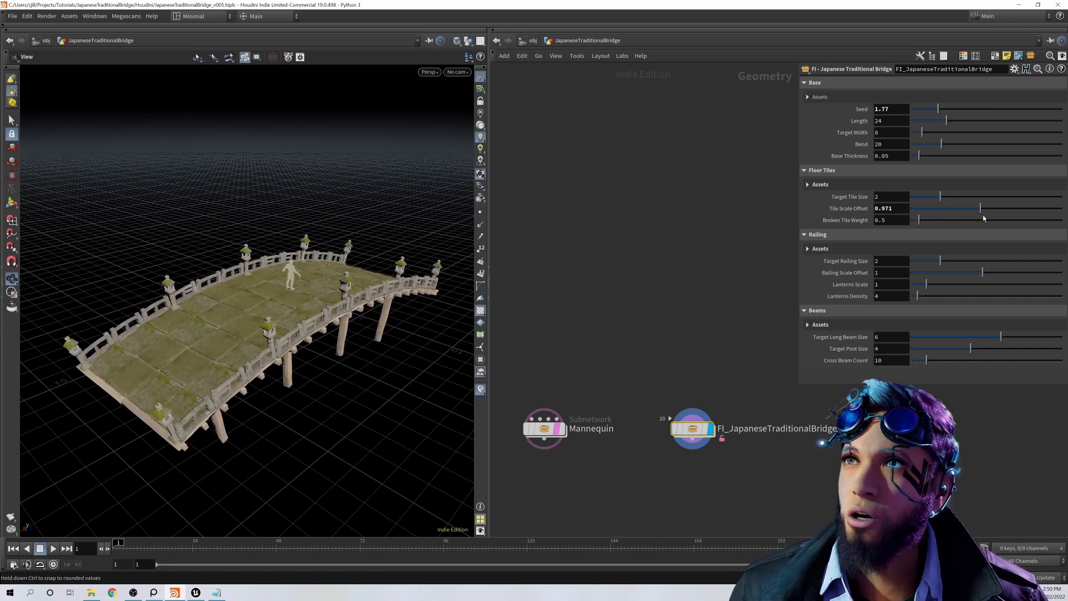
key(ctrl+z)
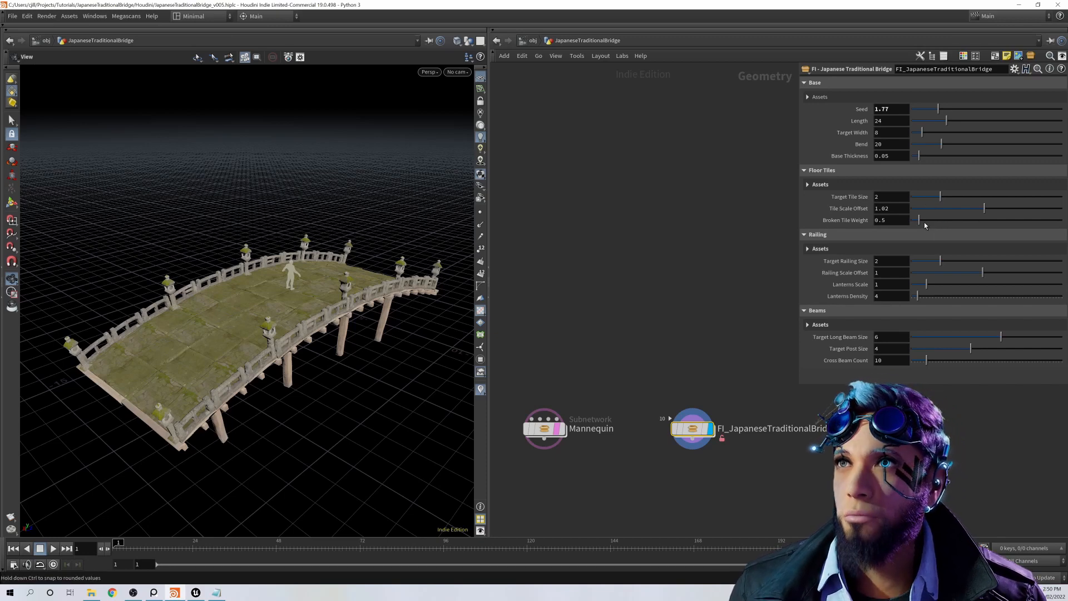
mouse_move(925, 225)
mouse_down()
mouse_move(987, 234)
mouse_move(941, 226)
mouse_up()
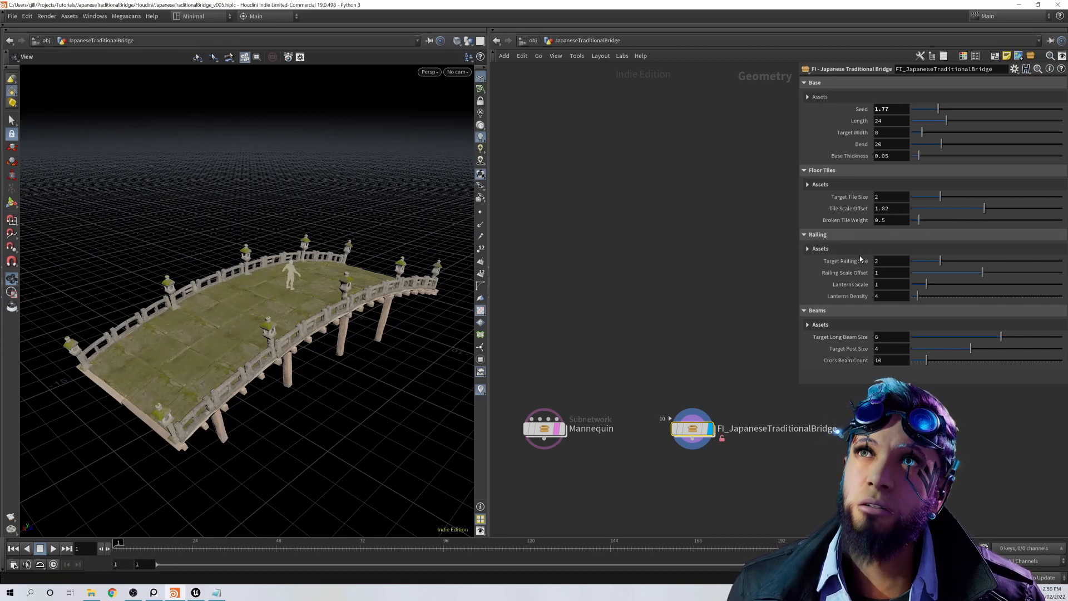
key(ctrl+z)
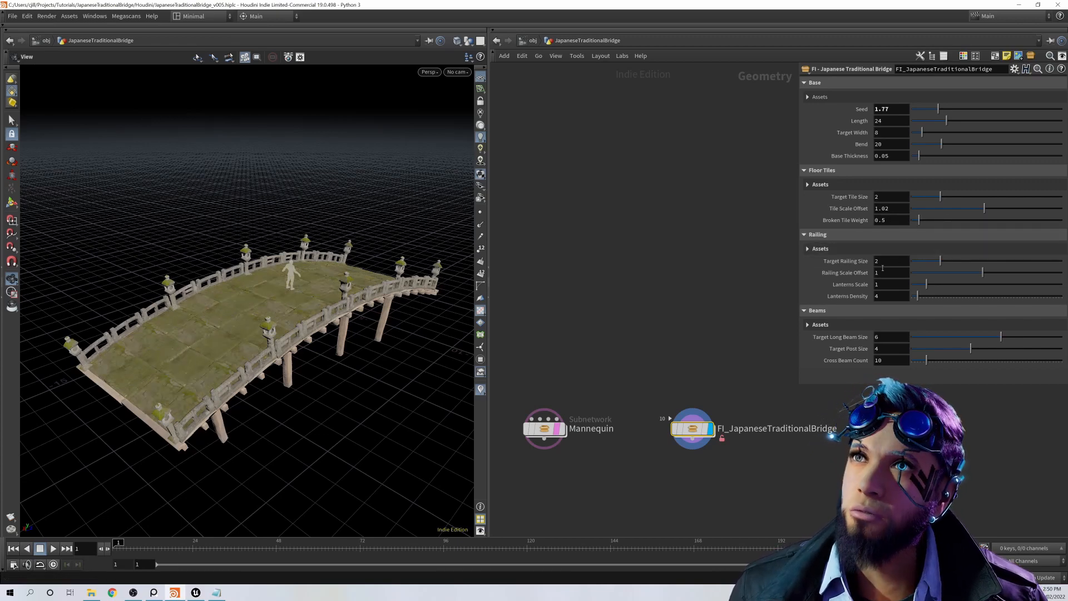
Step: Try a Target Railing Size of 3.3, a Railing Scale Offset of 0.866 and different lantern settings, undoing each change
mouse_move(949, 261)
mouse_down()
mouse_move(981, 263)
mouse_move(962, 262)
mouse_up()
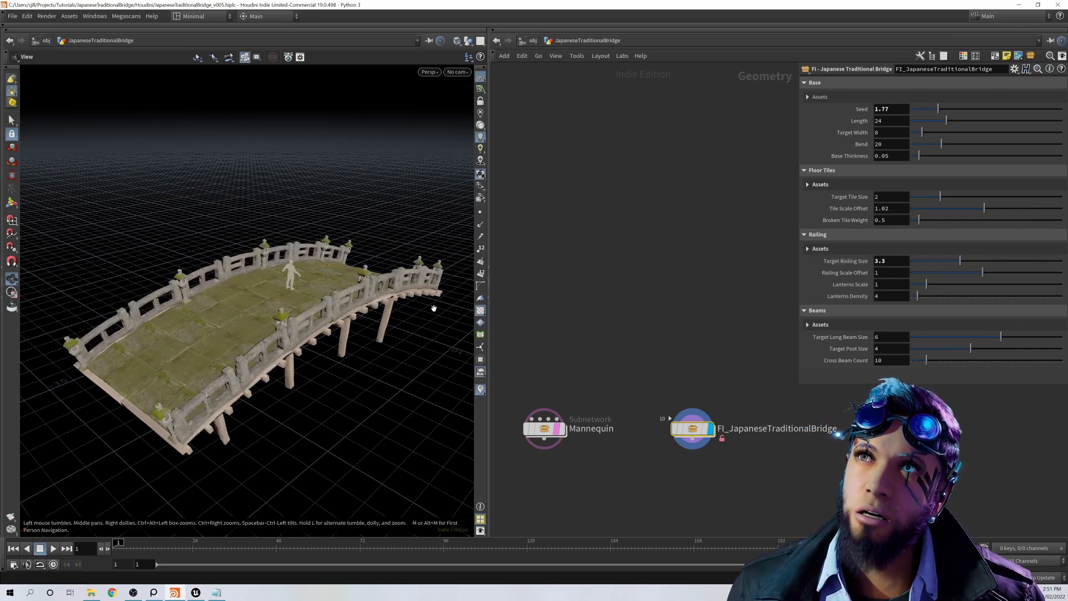
key(ctrl+z)
key(ctrl+z)
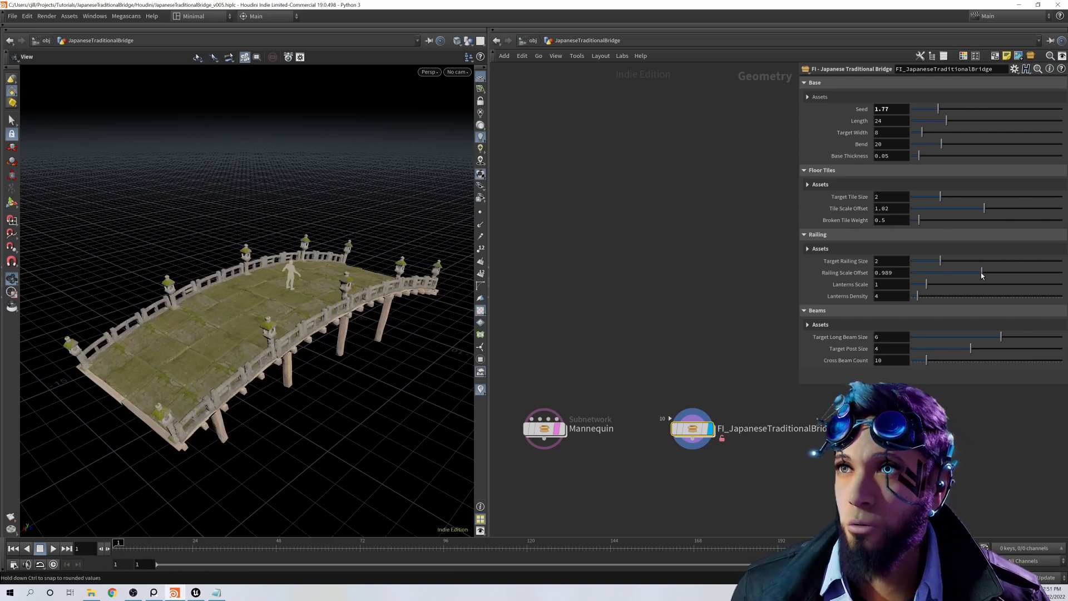
drag(983, 275, 975, 277)
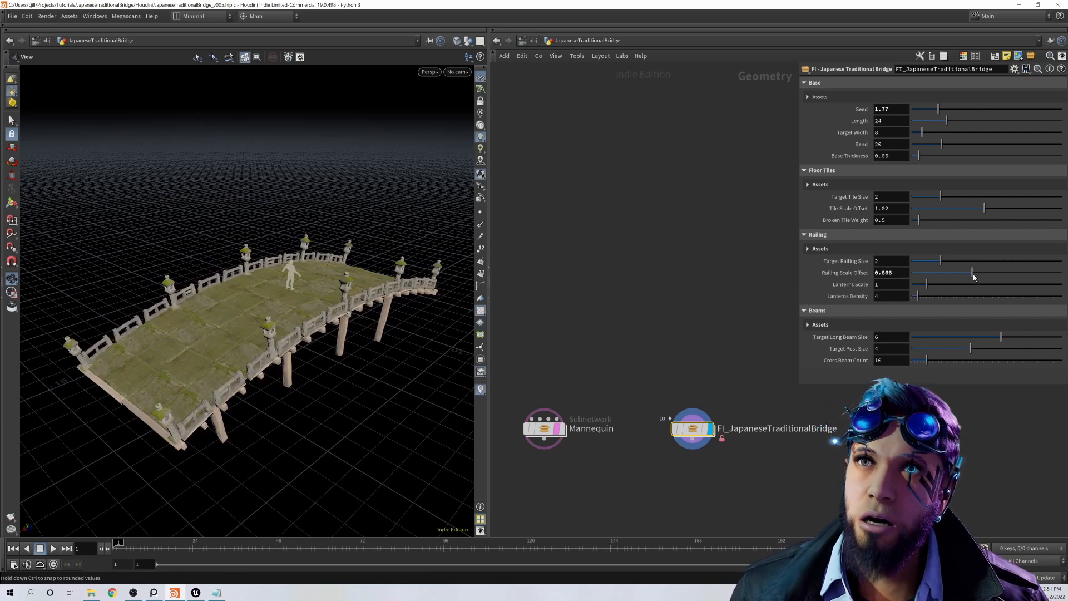
key(ctrl+z)
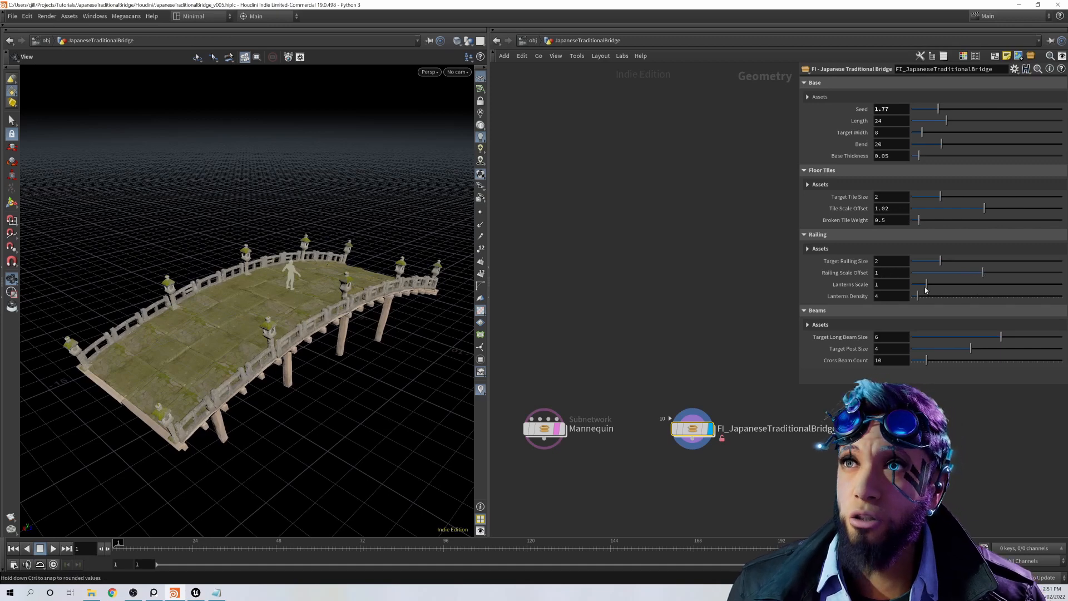
mouse_move(927, 284)
mouse_down()
mouse_move(935, 287)
mouse_move(923, 299)
mouse_move(911, 296)
mouse_up()
key(ctrl+z)
key(ctrl+z)
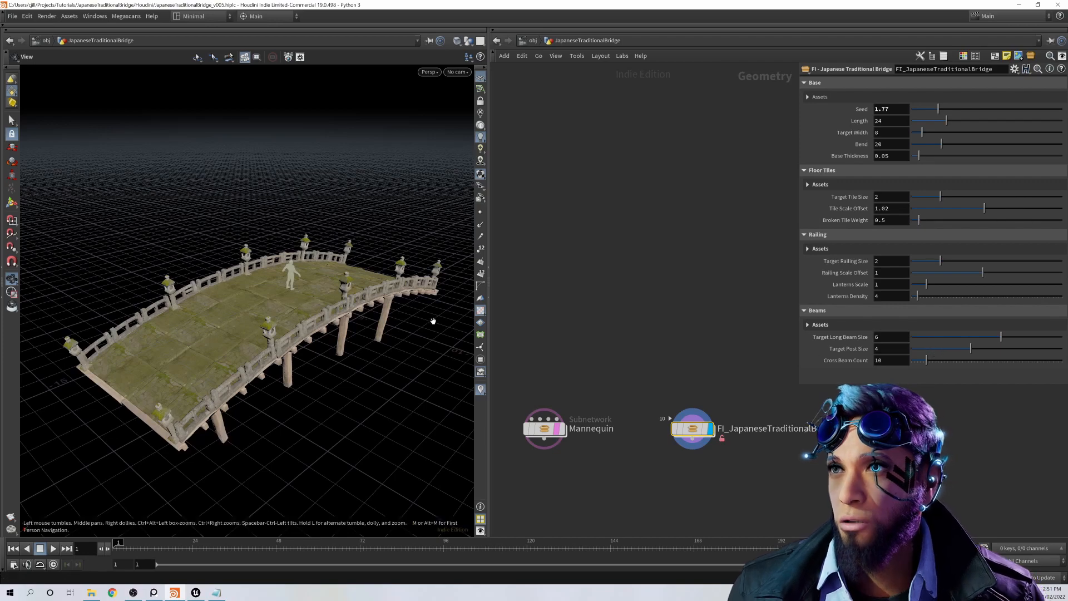
Step: Set the Target Long Beam Size under the bridge to 8.44
drag(432, 317, 311, 300)
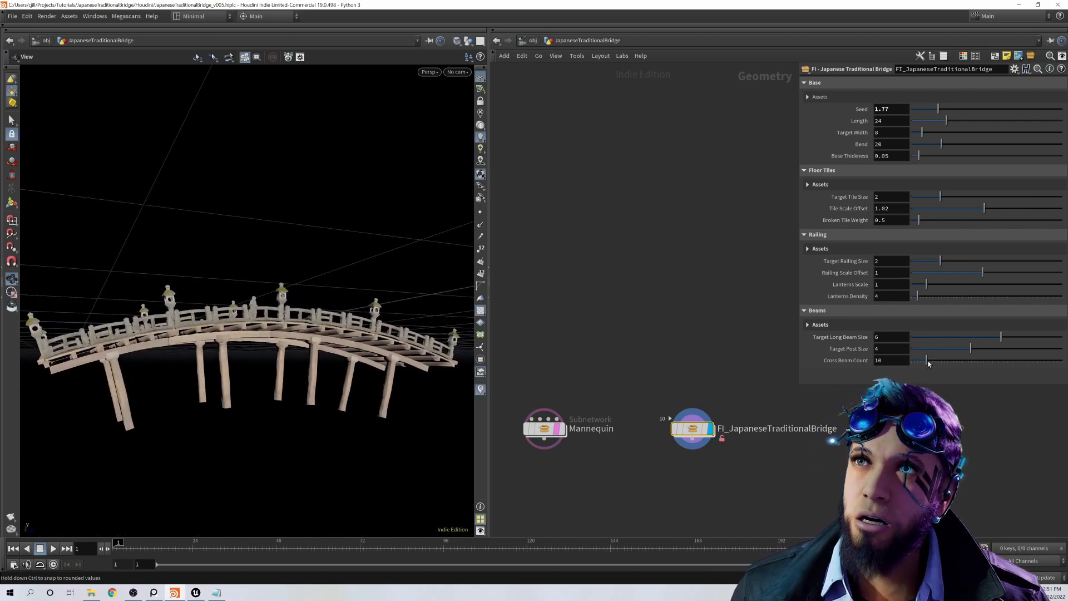
drag(1001, 337, 1038, 342)
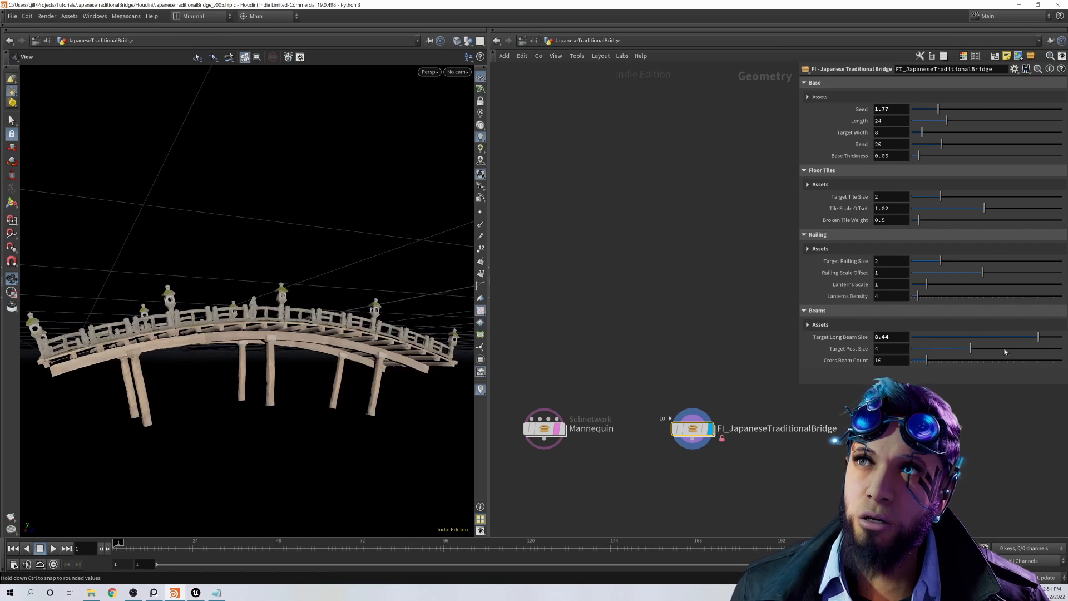
Step: Try a Target Post Size of 6.65 and different Cross Beam Counts, and undo these changes
drag(971, 348, 1013, 348)
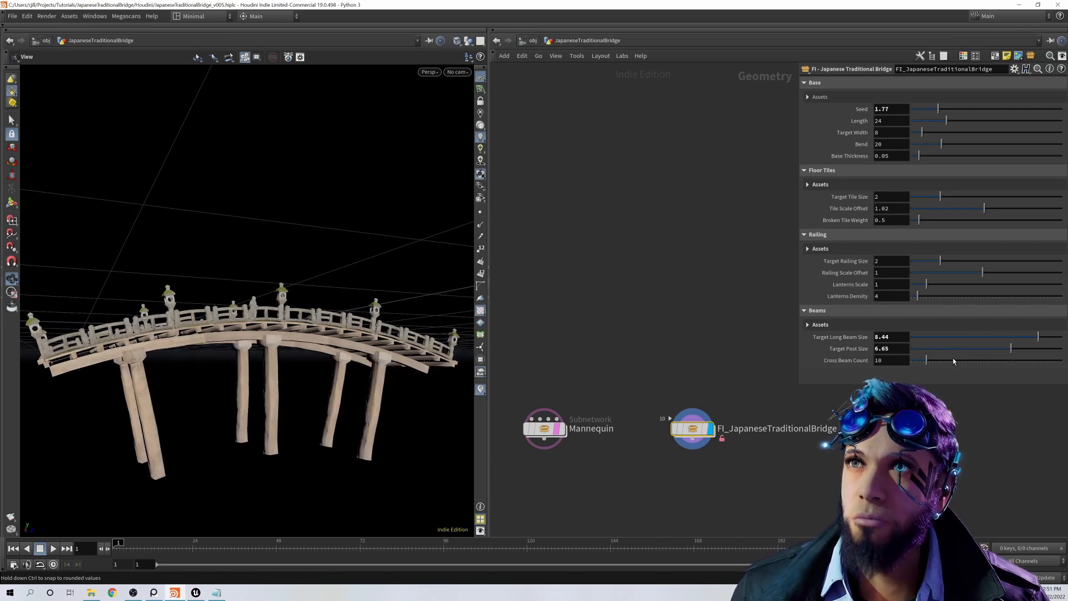
click(933, 360)
drag(951, 361, 920, 361)
key(ctrl+z)
key(ctrl+z)
key(ctrl+z)
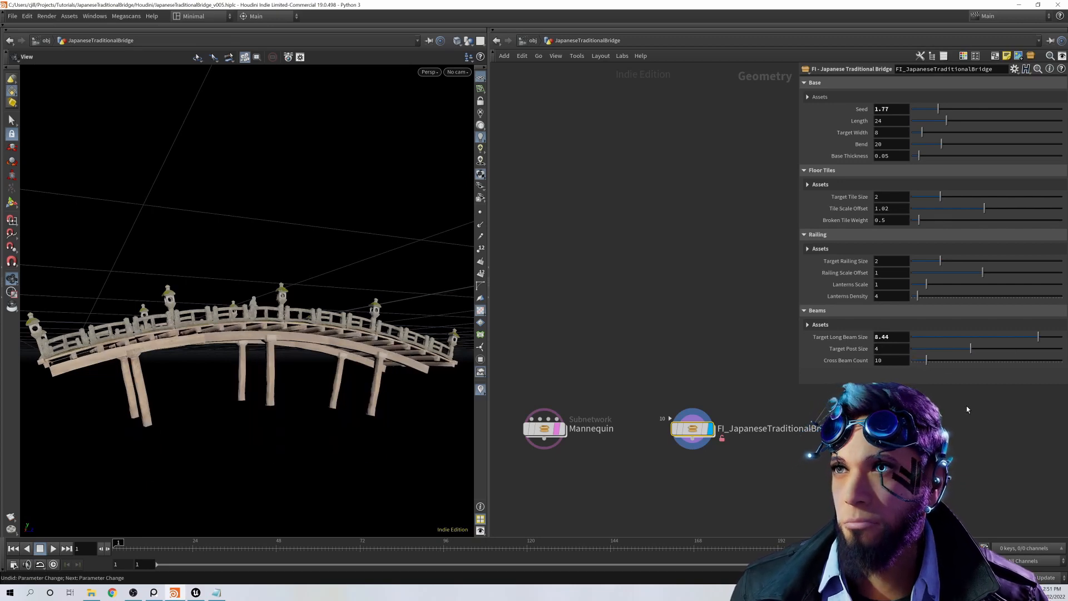
Step: Undo the Target Long Beam Size change
key(ctrl+z)
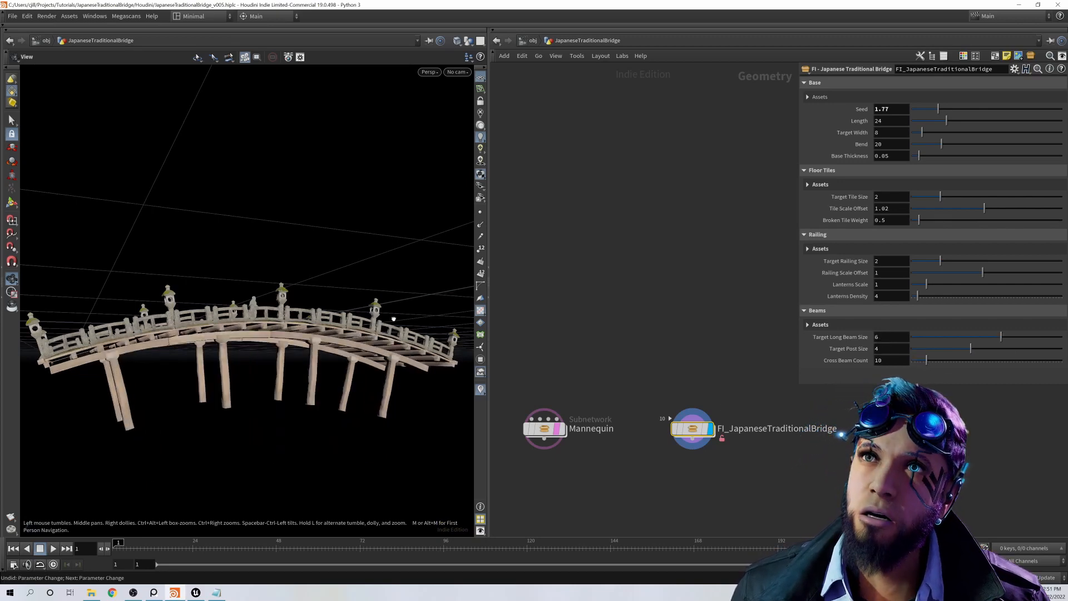
drag(463, 379, 295, 346)
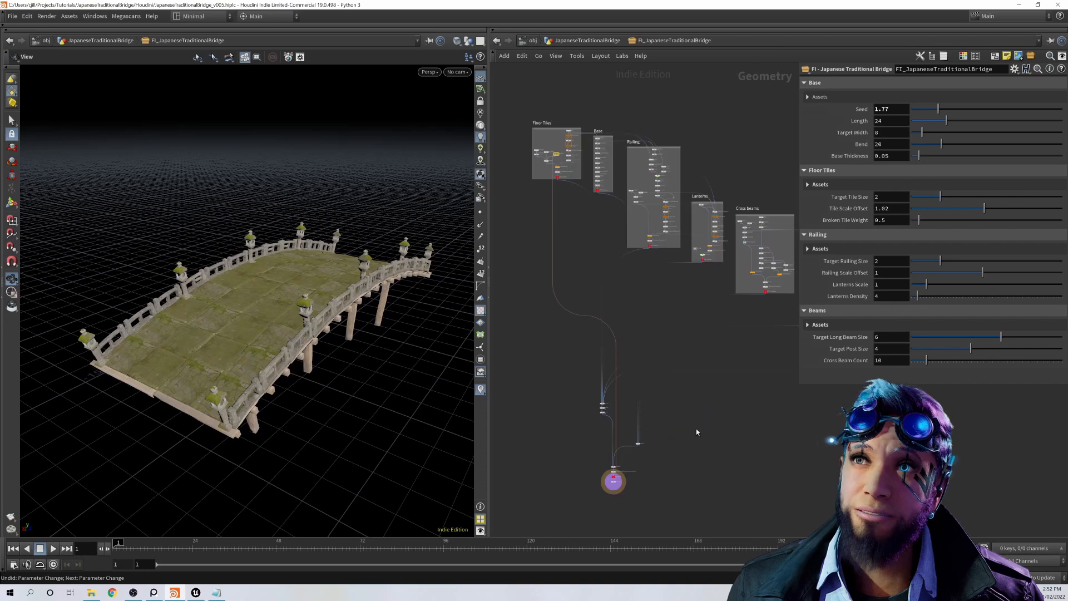
Step: Display the grid1 node in the Floor Tiles network of the bridge asset and examine its Size, Rows and Columns expressions
middle_drag(589, 226, 598, 384)
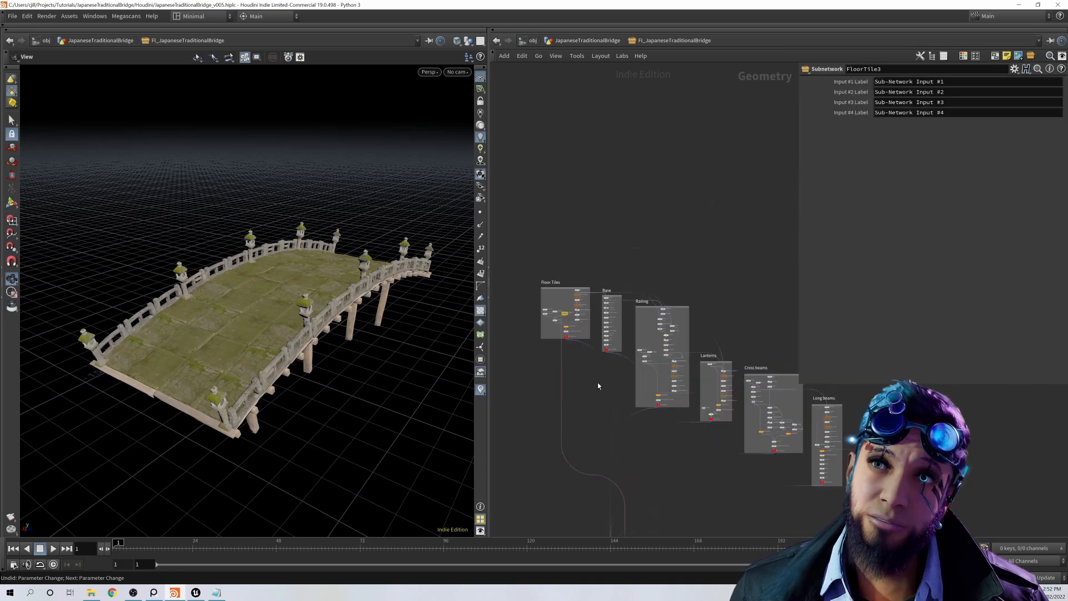
scroll(601, 265, up, 4)
scroll(587, 286, up, 2)
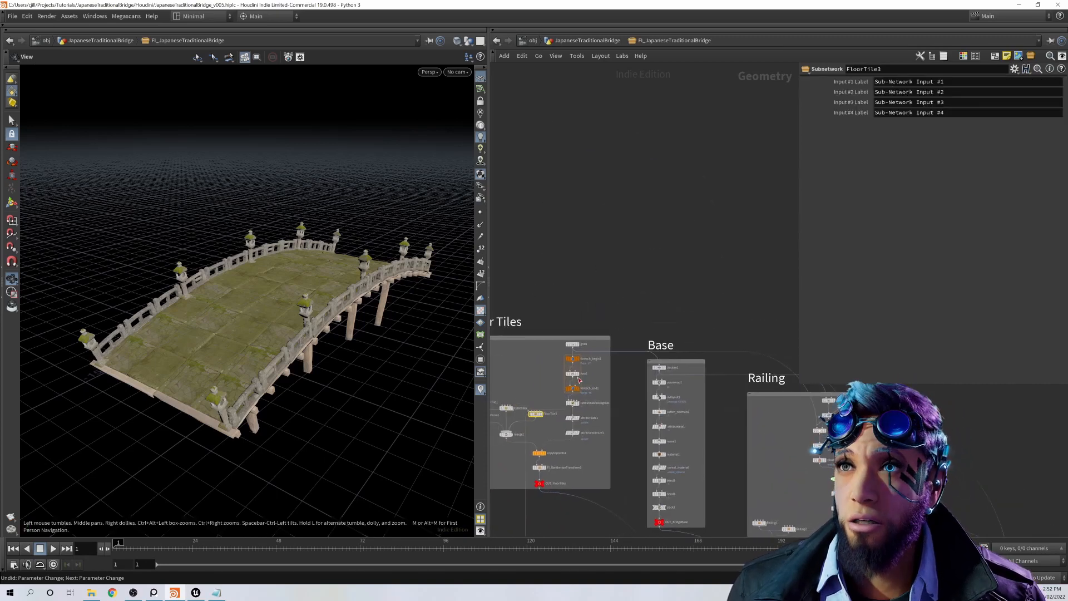
scroll(618, 309, up, 2)
click(599, 336)
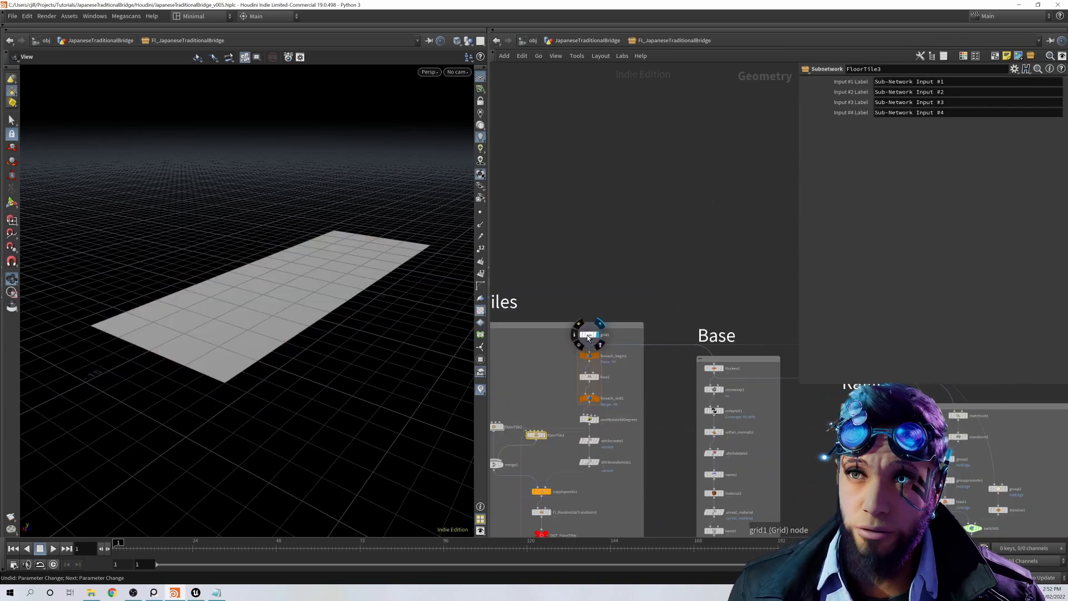
click(587, 335)
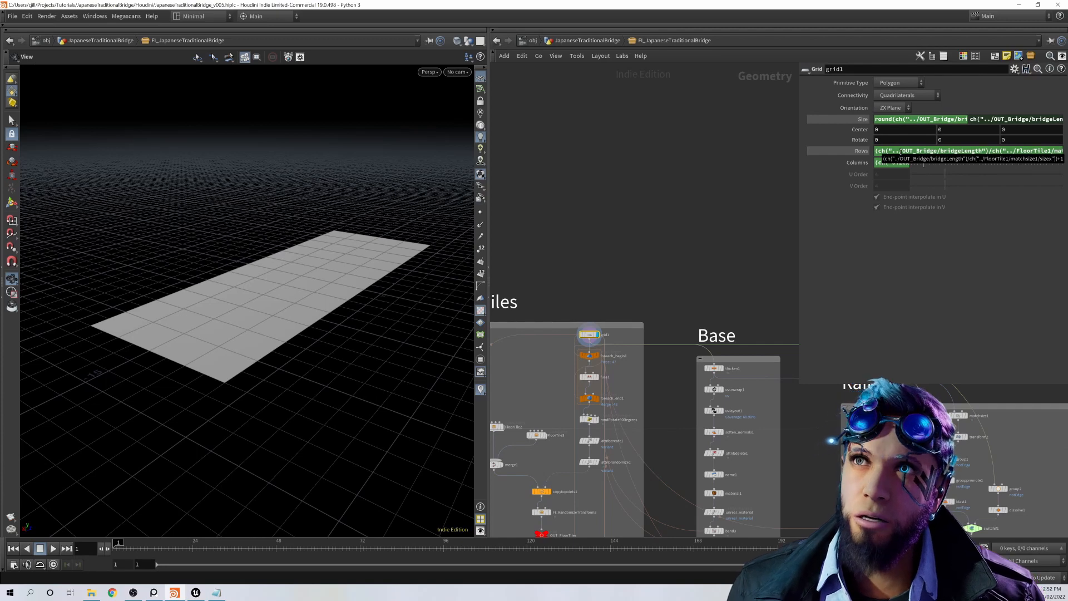
Step: Display the outputs of fuse1 and foreach_end1 in the Floor Tiles network to examine the tile center points
middle_drag(652, 339, 692, 267)
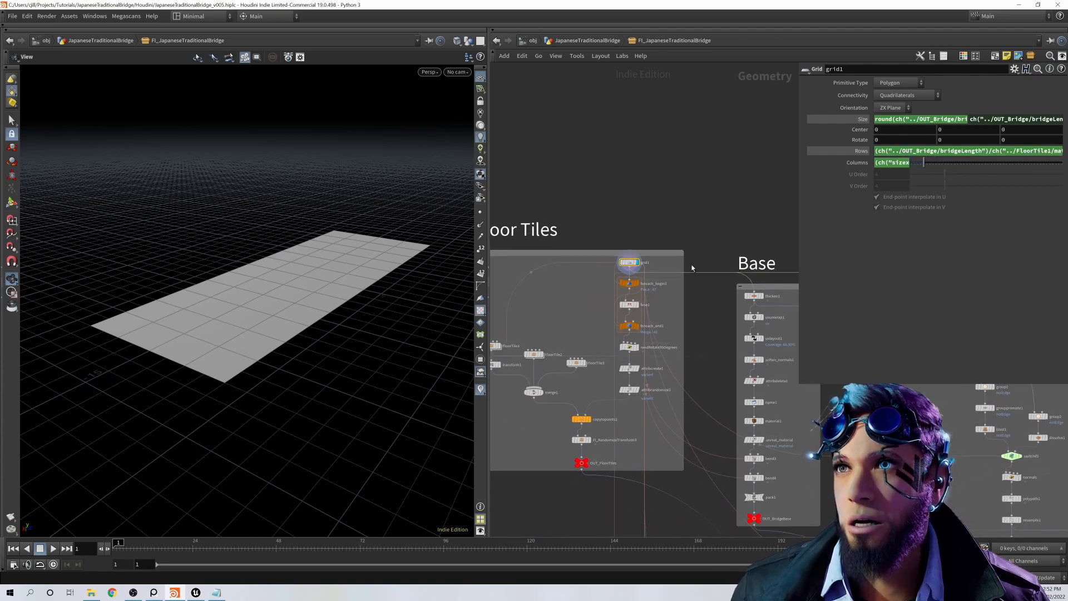
scroll(644, 280, up, 1)
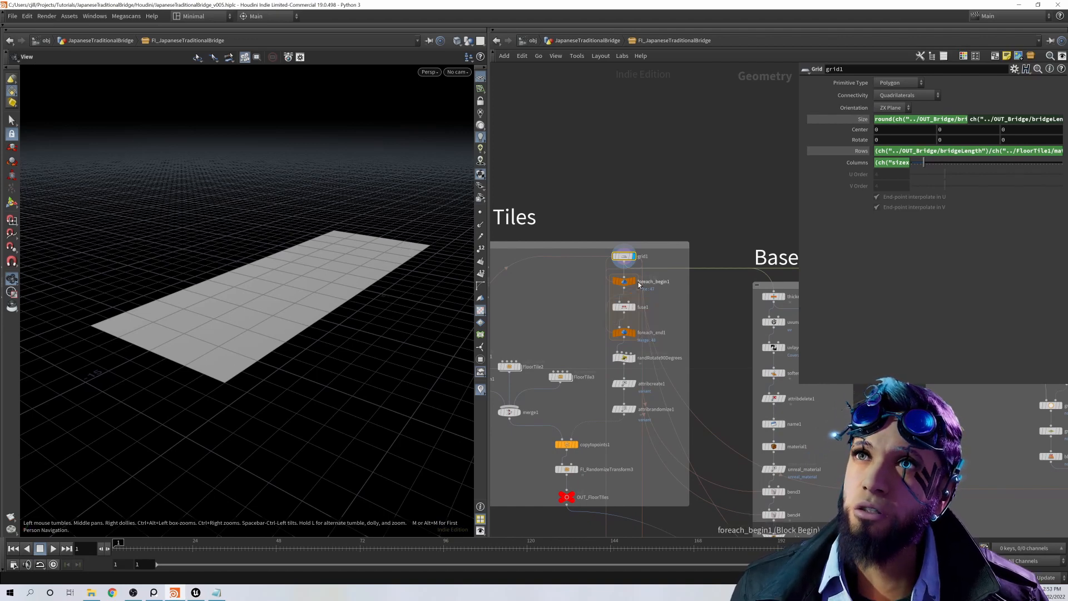
click(636, 310)
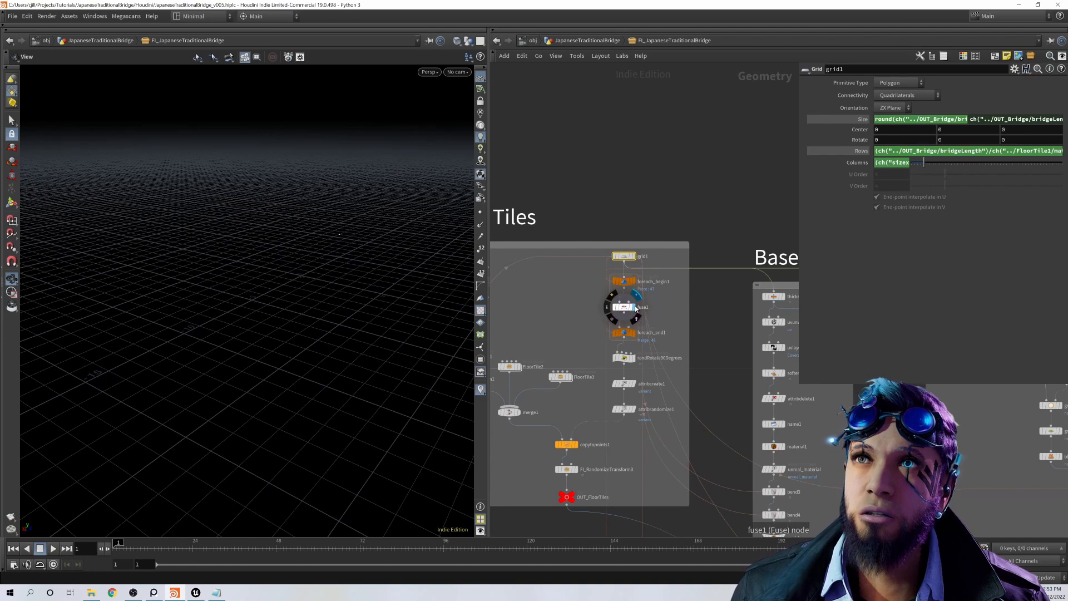
click(635, 334)
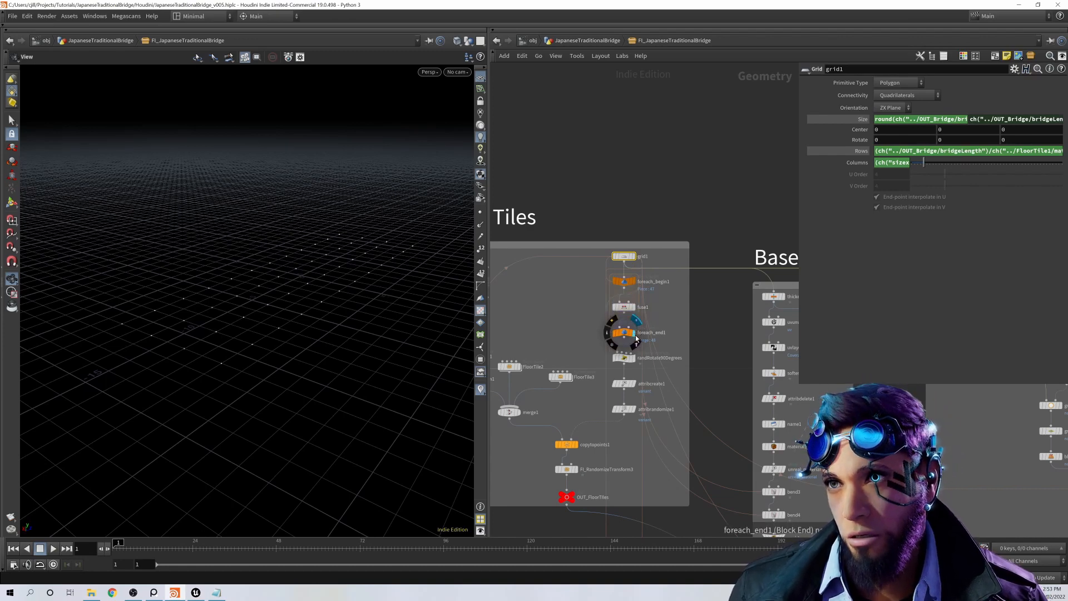
middle_drag(701, 358, 700, 330)
scroll(639, 327, up, 1)
mouse_move(638, 332)
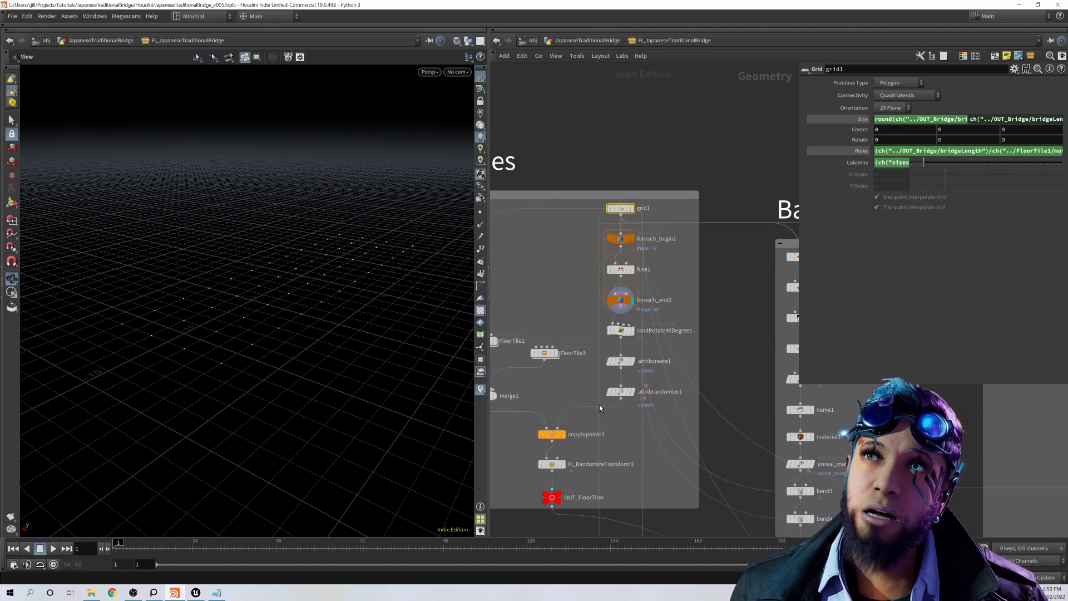
Step: Examine the randRotate90Degrees code and the variant attribute in attribcreate1, with the copytopoints1 result displayed
click(623, 333)
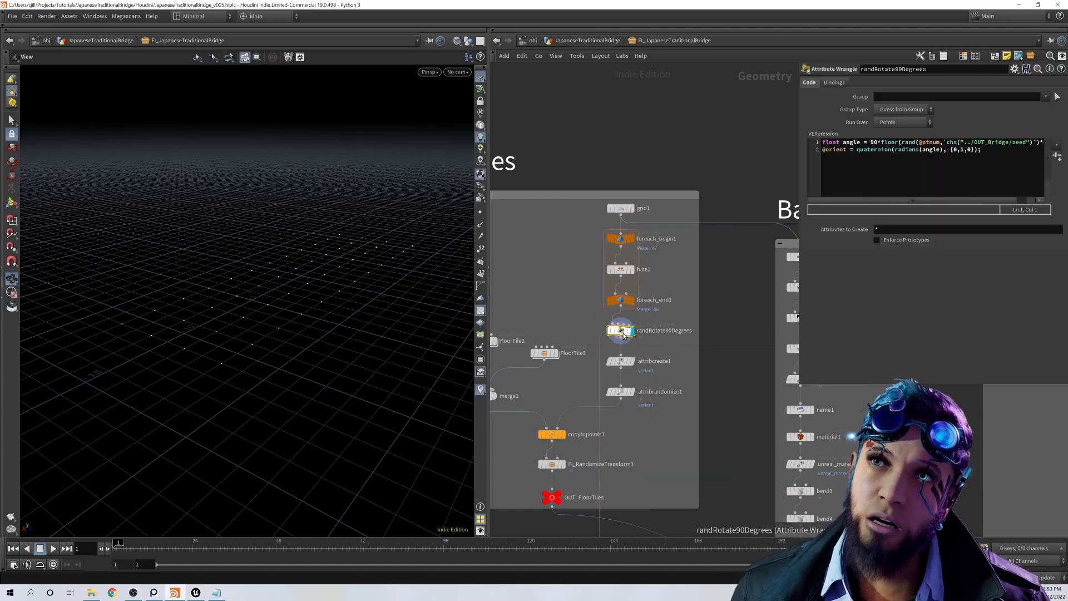
click(621, 361)
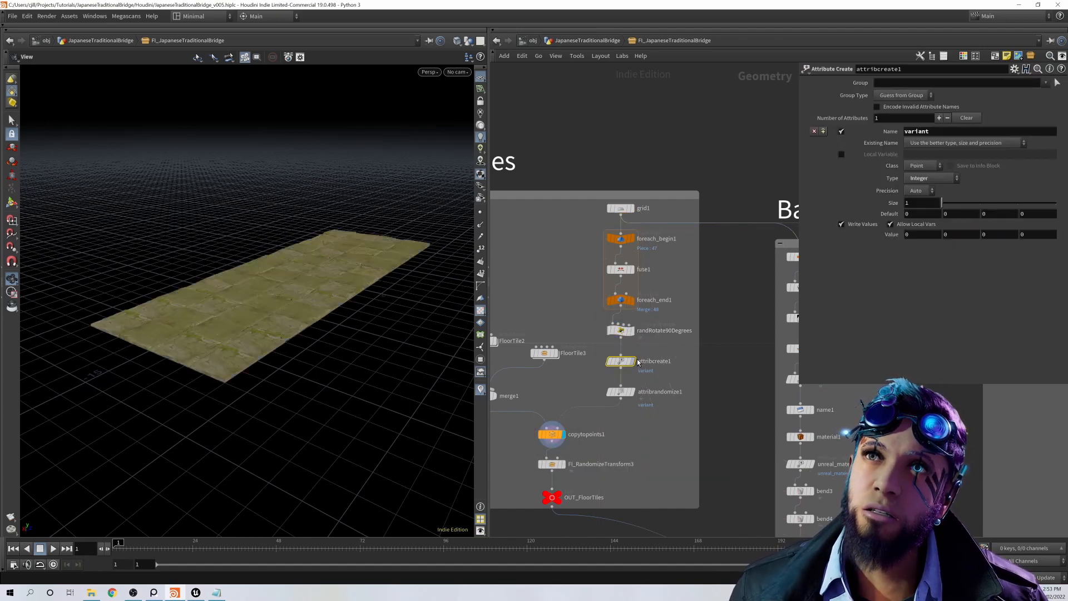
click(624, 333)
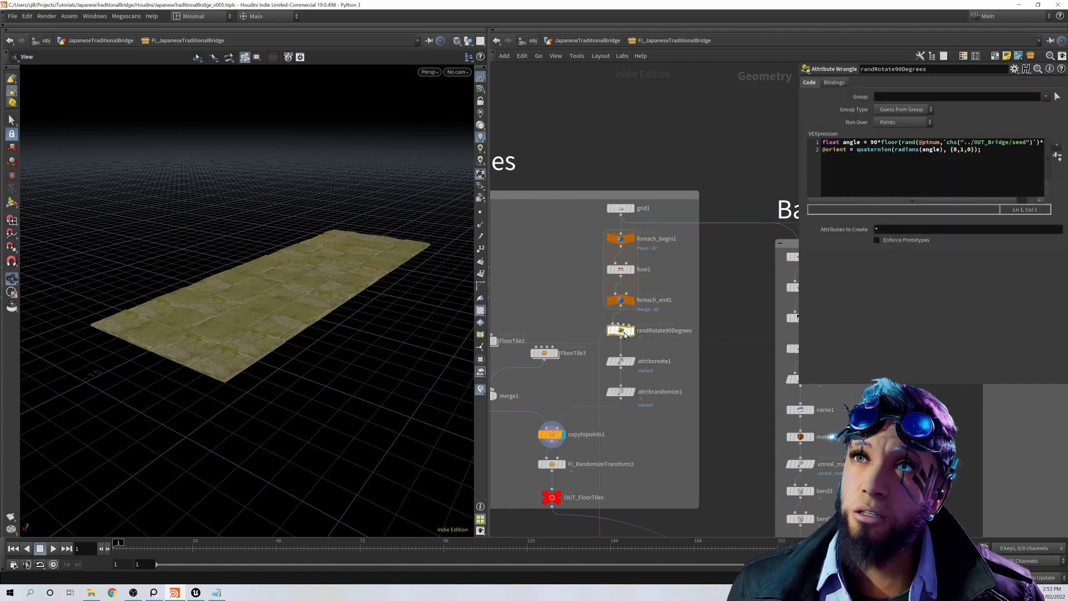
click(624, 334)
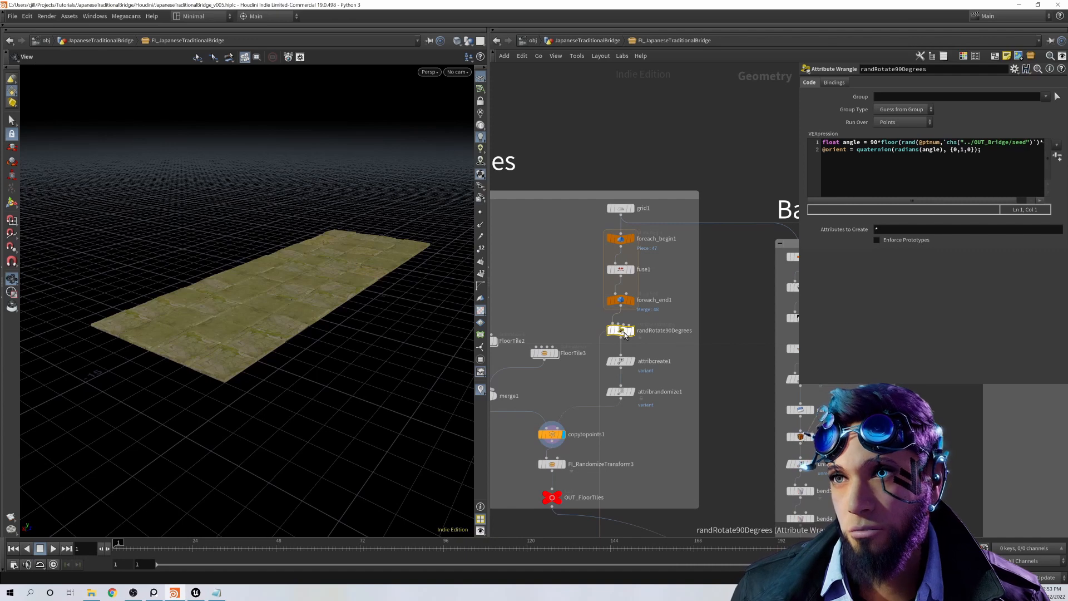
click(624, 362)
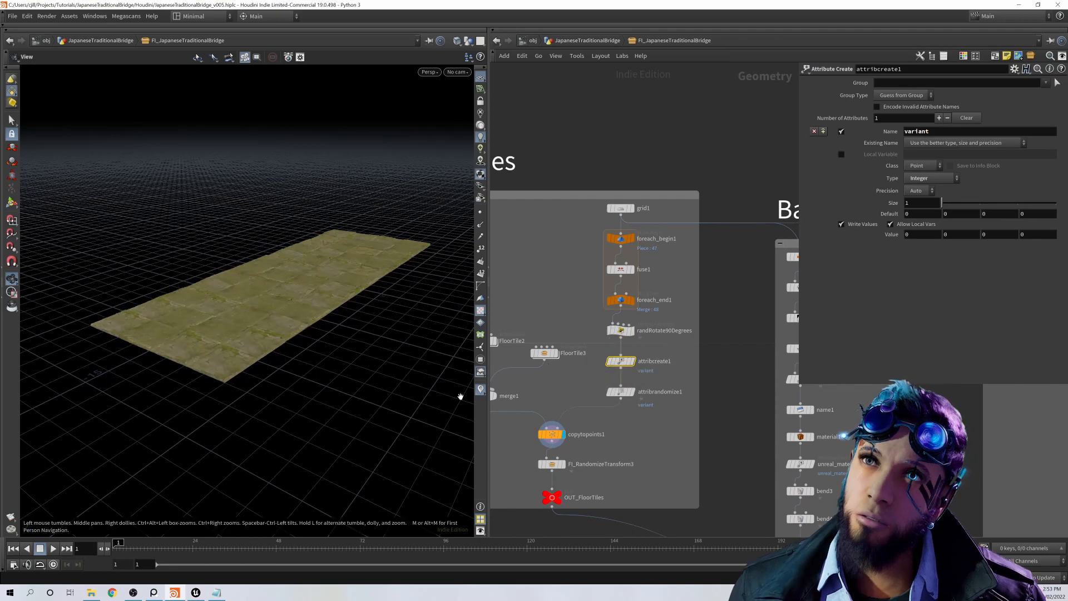
mouse_move(567, 433)
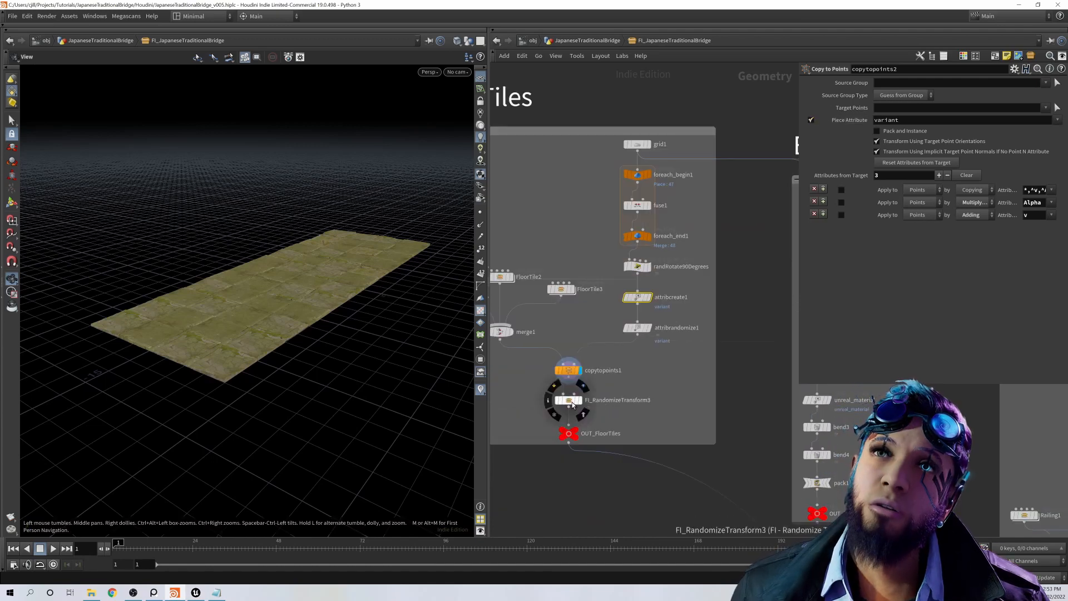
Step: Try a different Random Translate on the FI_RandomizeTransform3 node and undo the change
click(572, 402)
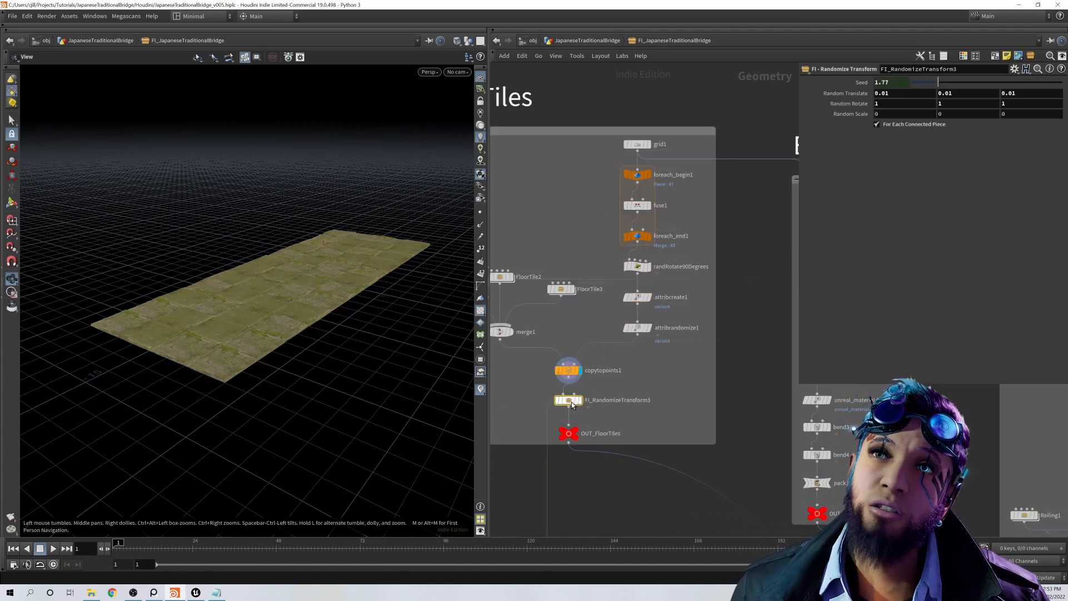
middle_drag(673, 433, 715, 436)
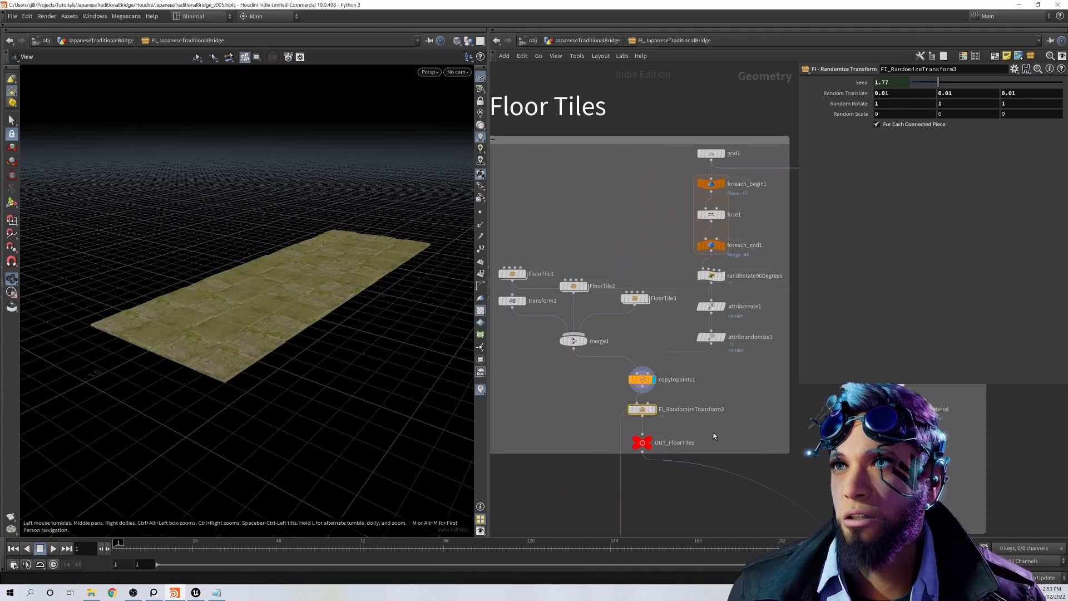
key(ctrl+z)
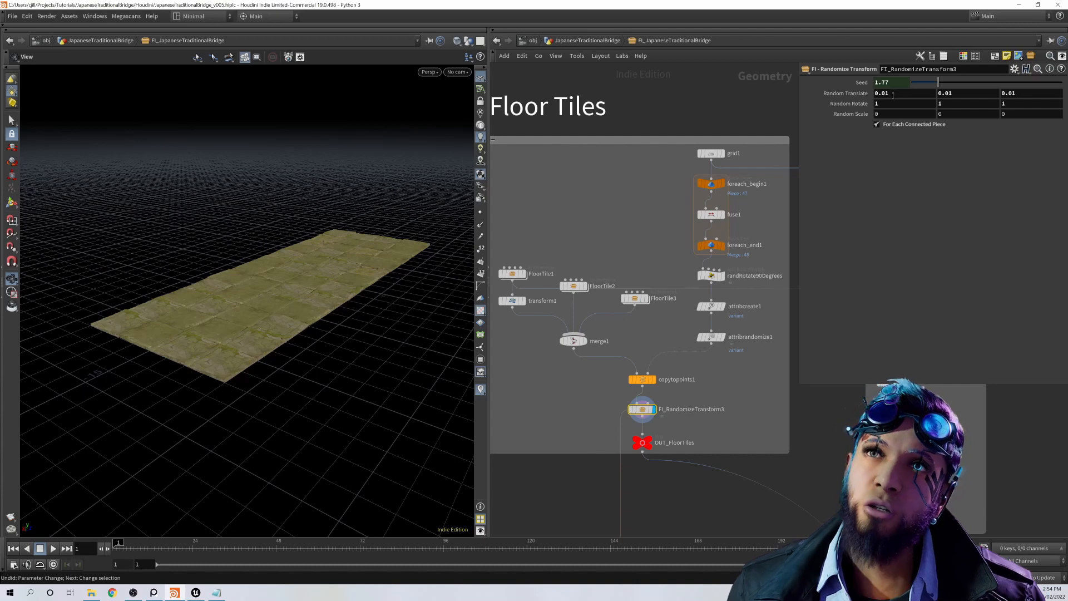
middle_drag(893, 95, 999, 92)
key(ctrl+z)
key(ctrl+z)
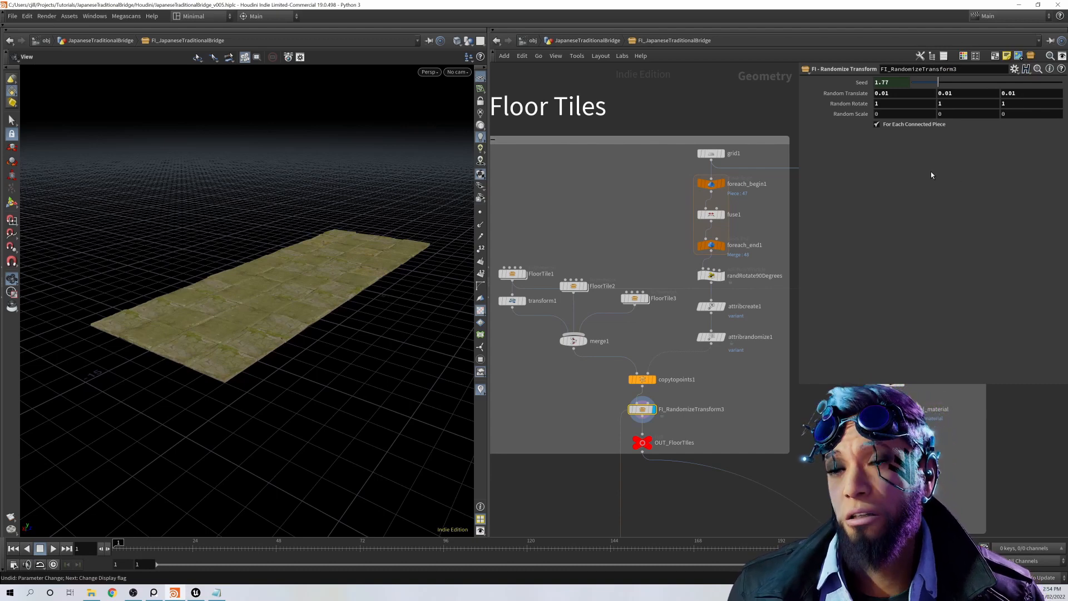
Step: Open the FloorTile1 subnetwork and examine its two object merges and the FI_MakeSureNotNullAndPacked node
middle_drag(524, 280, 538, 303)
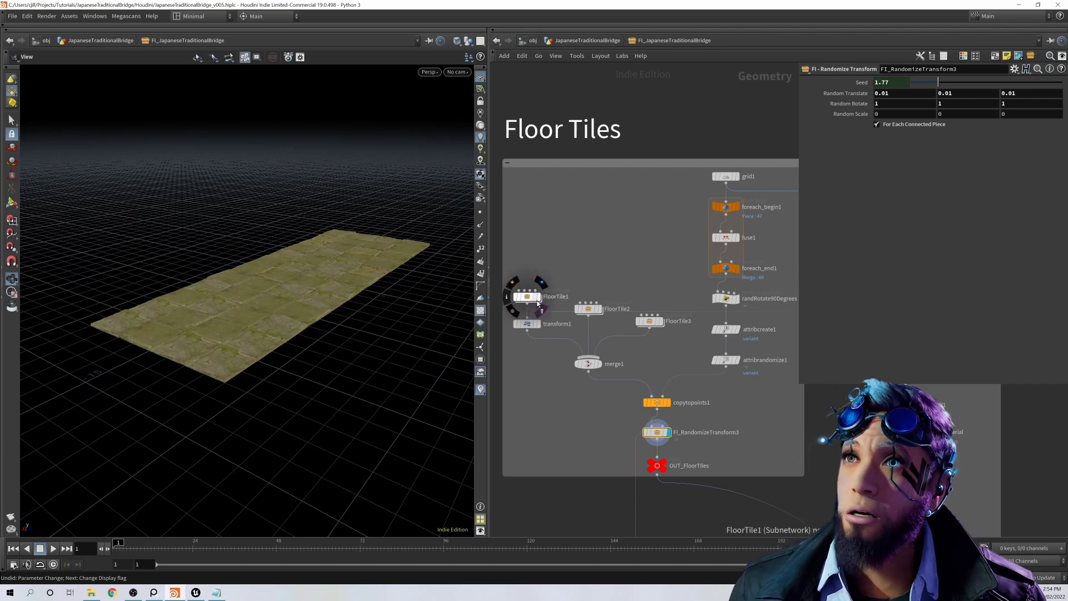
double_click(529, 299)
middle_drag(720, 400, 640, 375)
click(606, 344)
scroll(693, 395, down, 2)
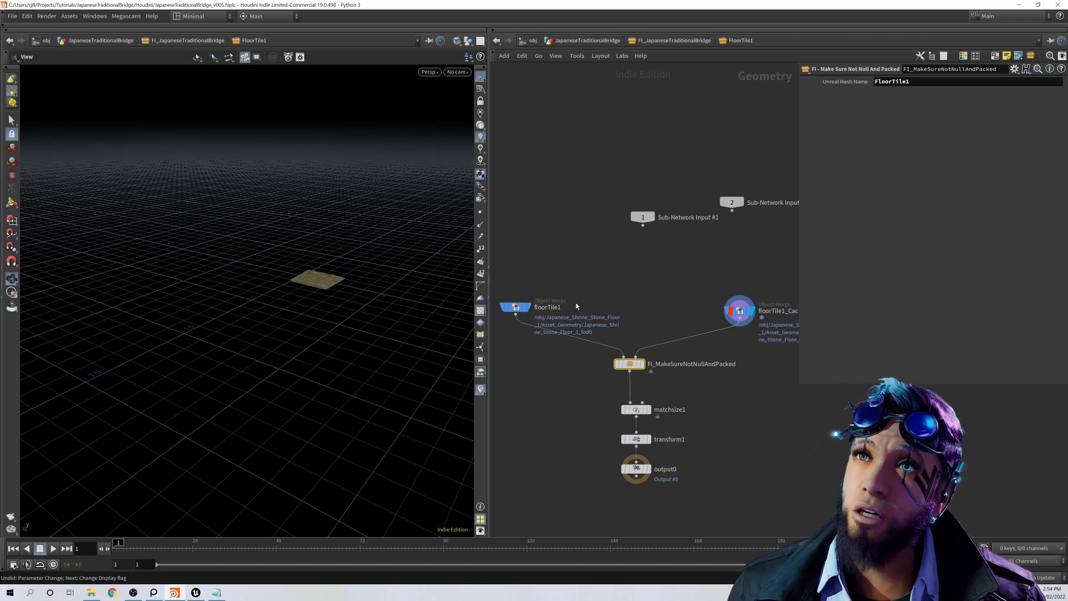
middle_drag(723, 388, 722, 364)
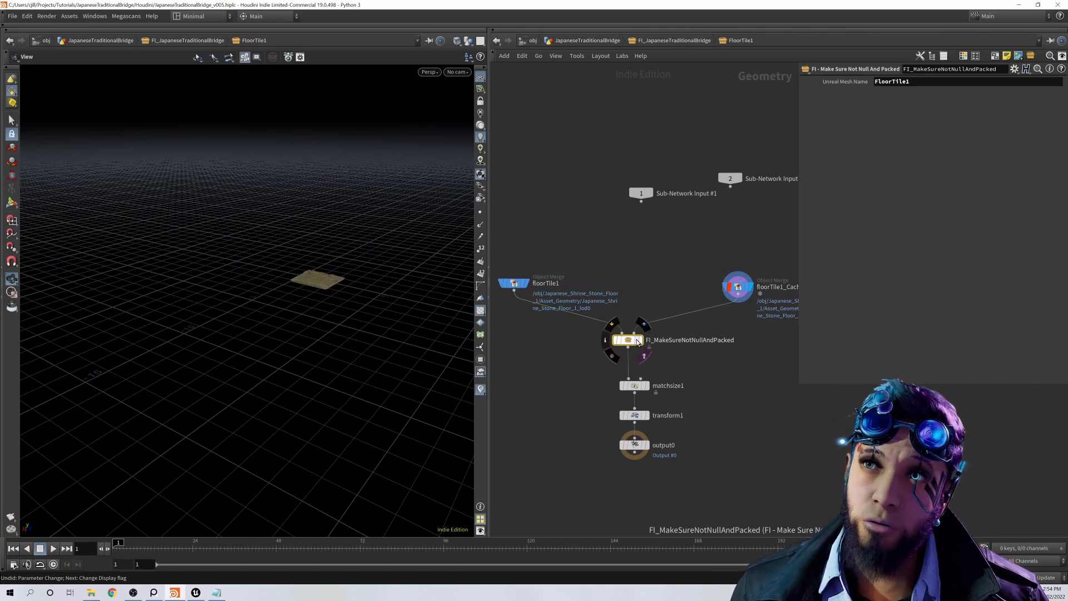
middle_drag(555, 284, 556, 307)
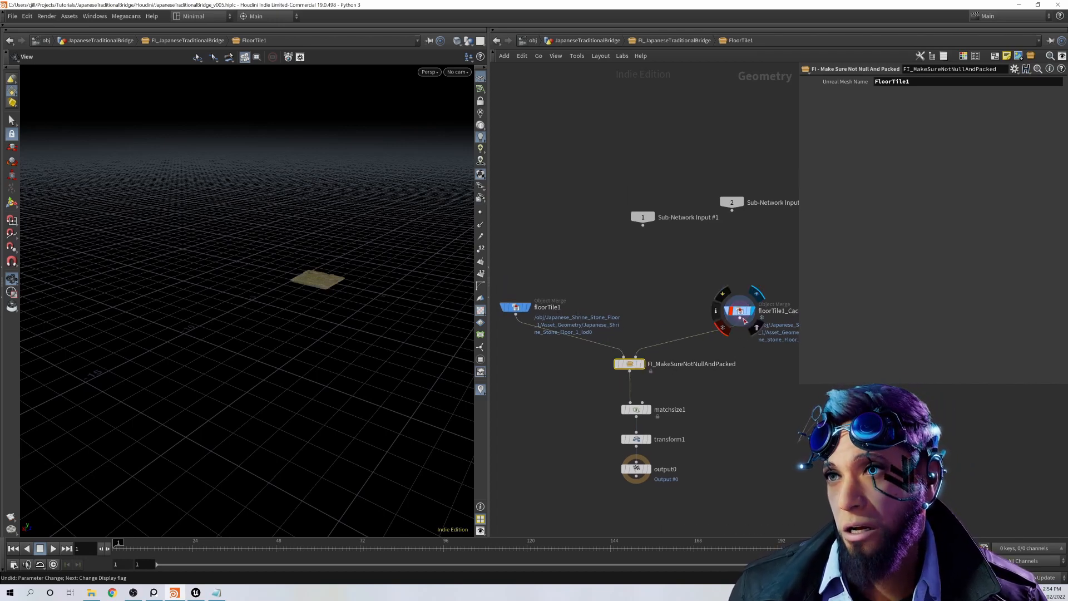
middle_drag(743, 317, 742, 293)
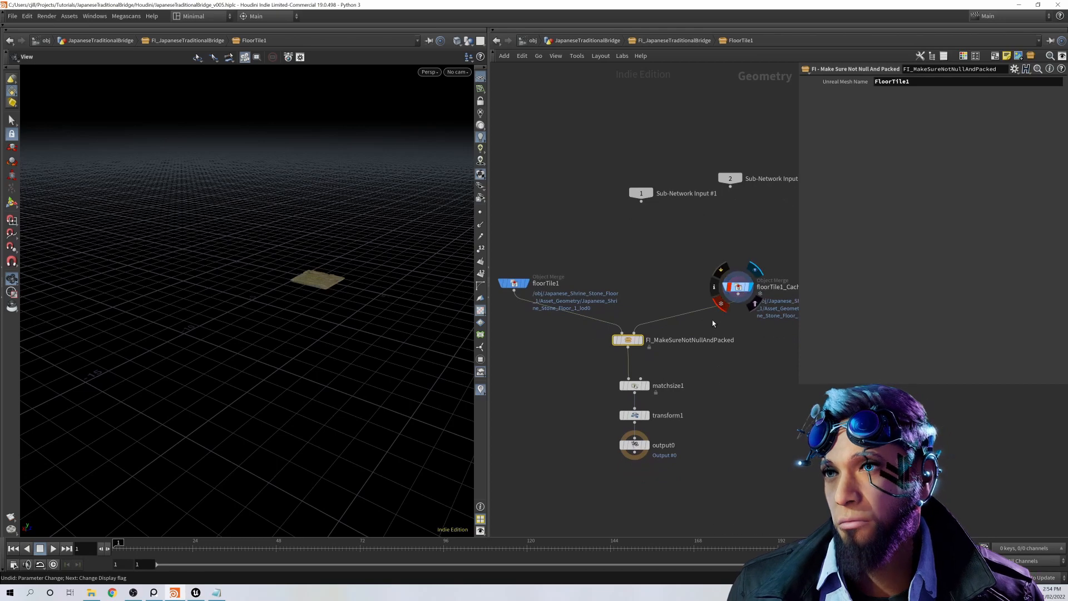
Step: Show the expressions behind the Target Size of matchsize1 and the Uniform Scale of transform1
click(632, 386)
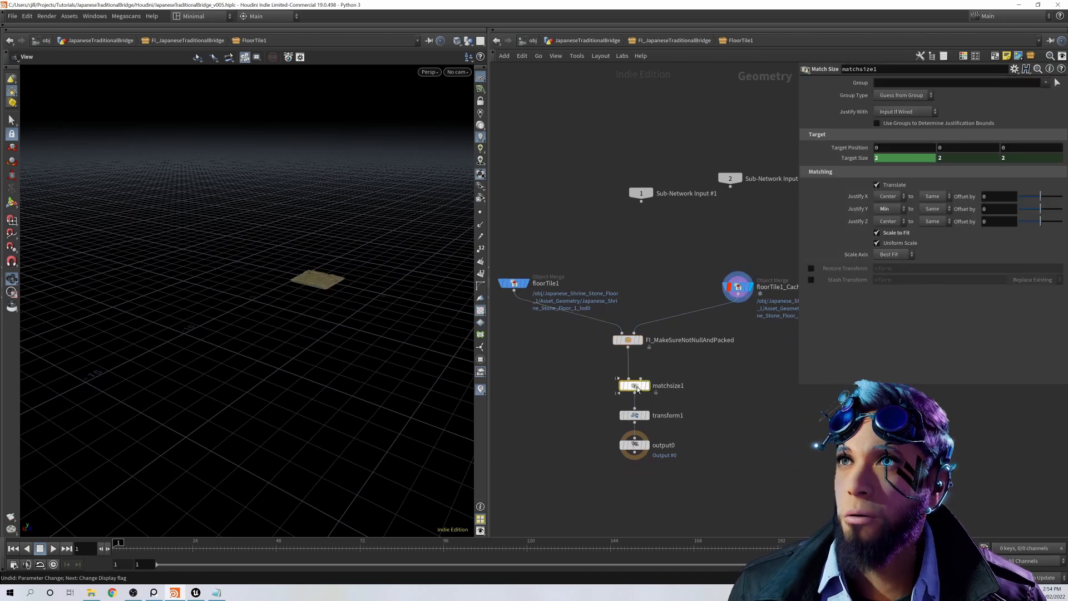
click(851, 159)
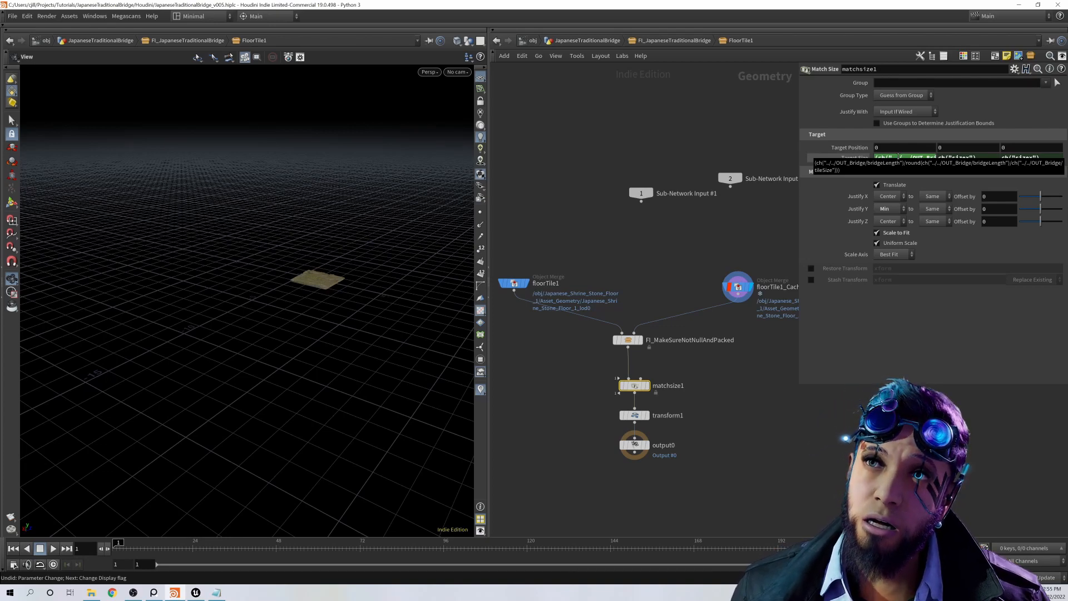
click(634, 415)
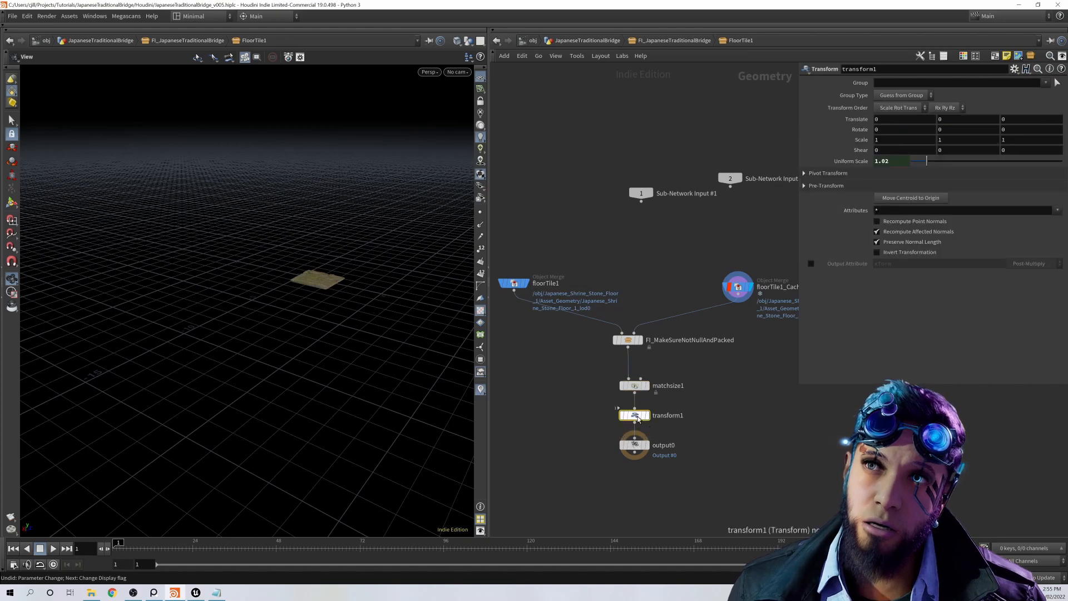
click(843, 162)
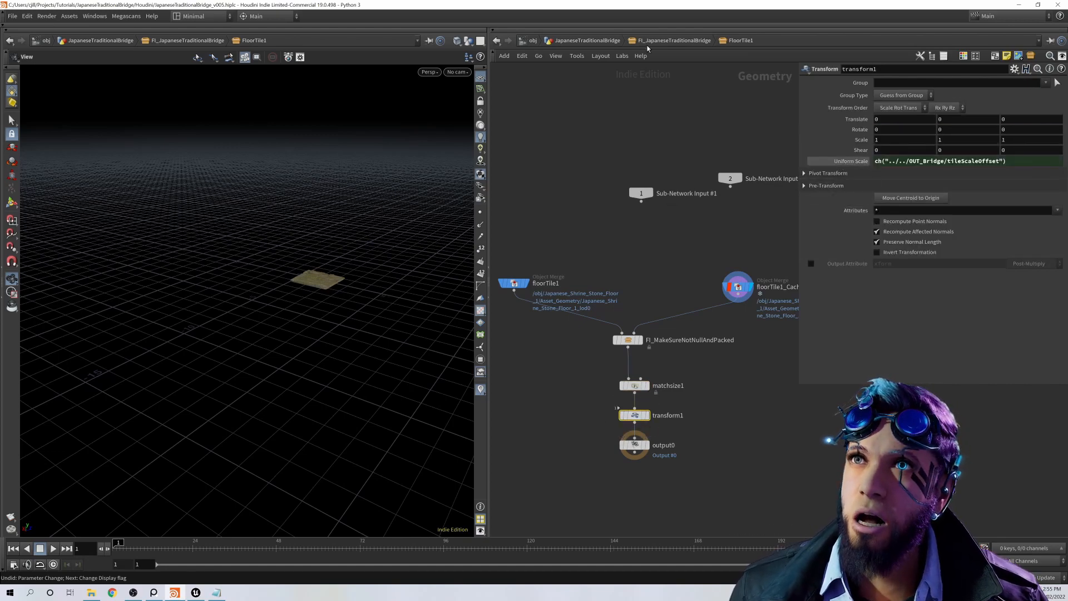
Step: Return to the Floor Tiles network and select the FloorTile2 and FloorTile3 subnetworks in turn
key(u)
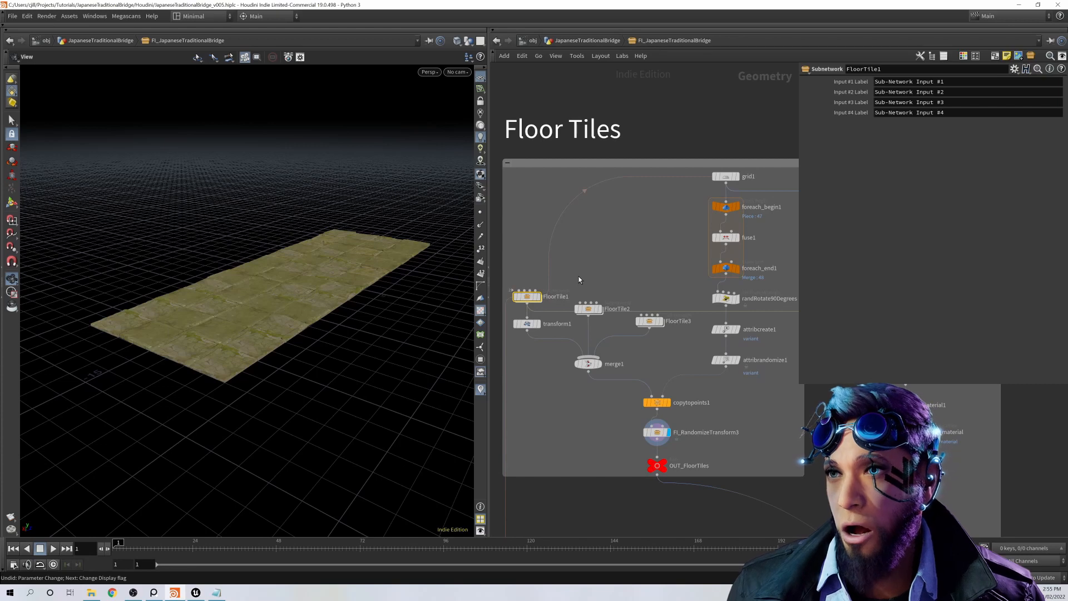
click(589, 309)
click(650, 321)
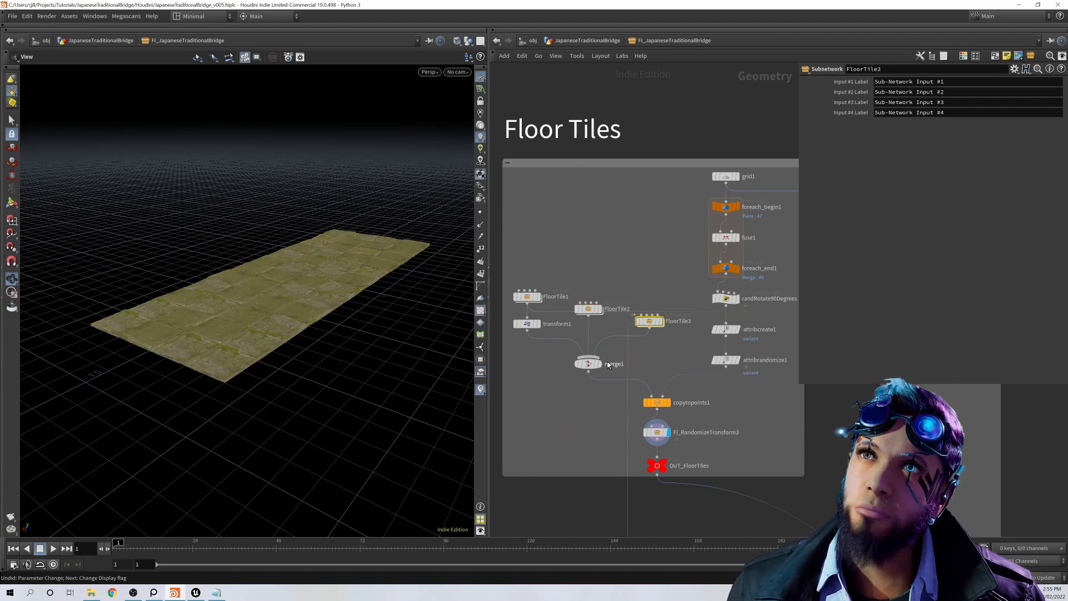
Step: Compare the displayed tile geometry of FloorTile1 with that of the transform1 node below it
click(539, 297)
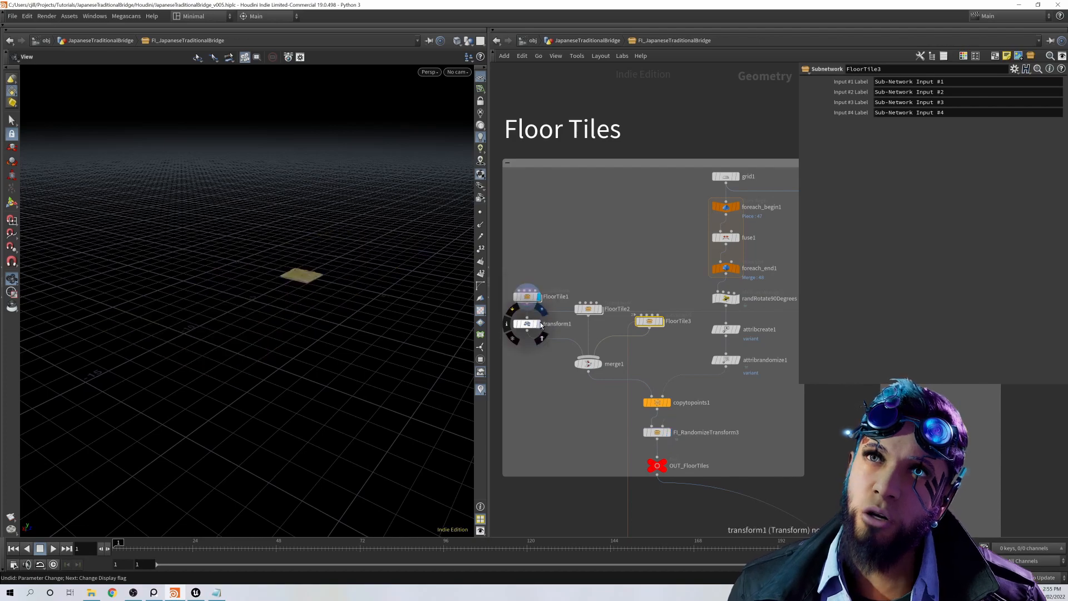
click(540, 323)
alt+drag(374, 273, 344, 282)
key(space+g)
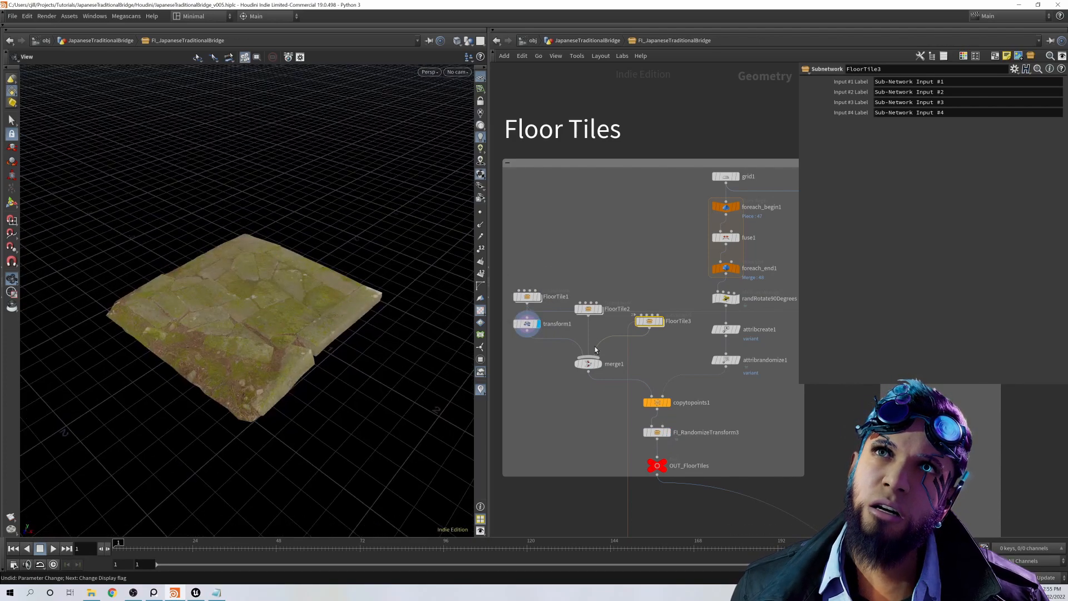
click(539, 297)
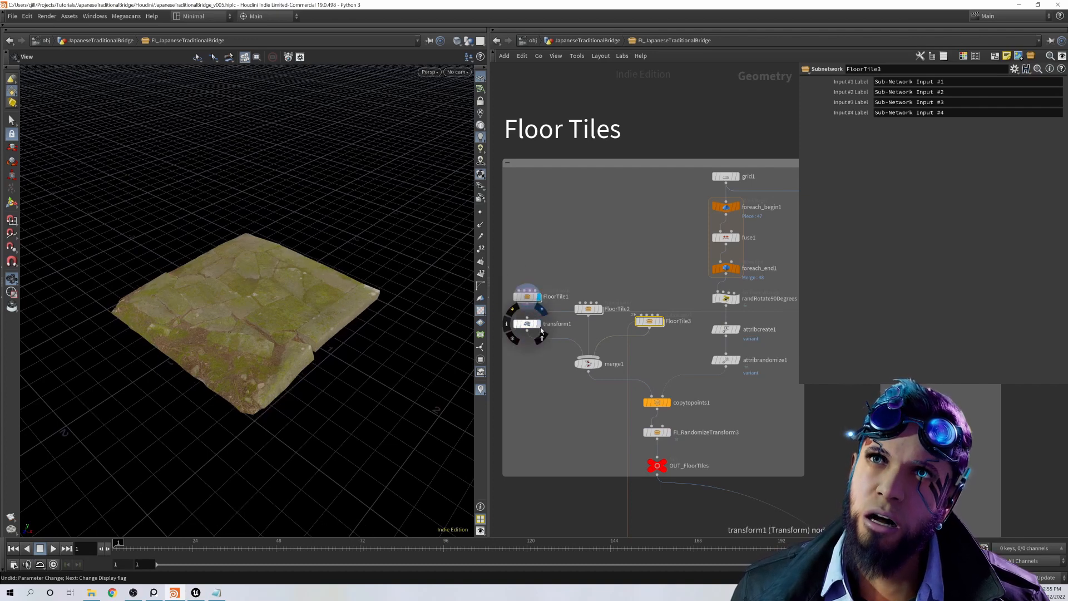
Step: Display transform1, merge1 and OUT_FloorTiles in turn, and frame the finished floor tile layout in the viewport
click(539, 324)
click(604, 366)
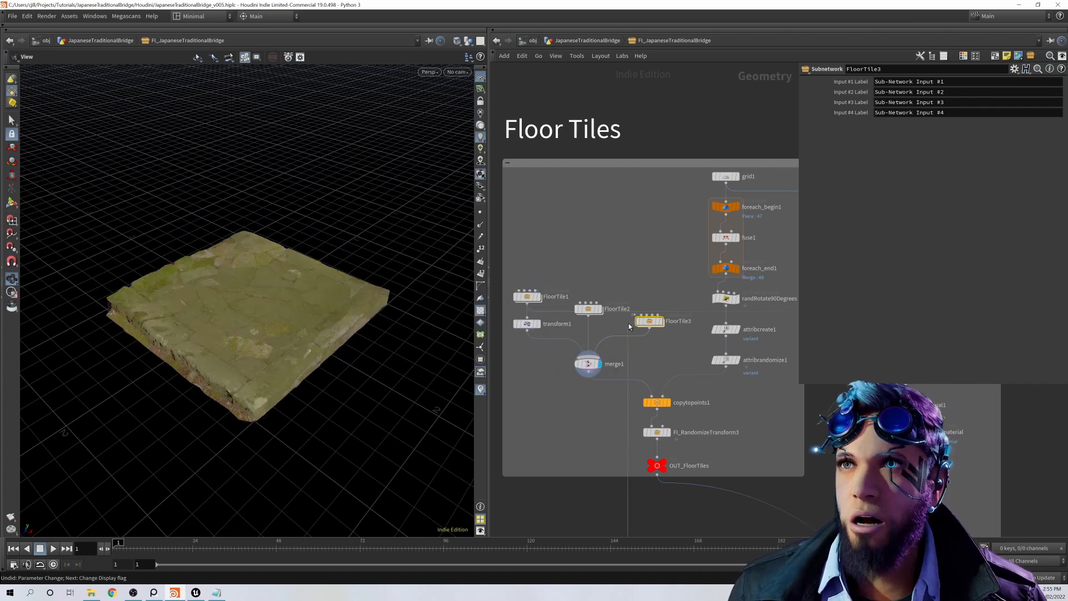
scroll(589, 445, up, 3)
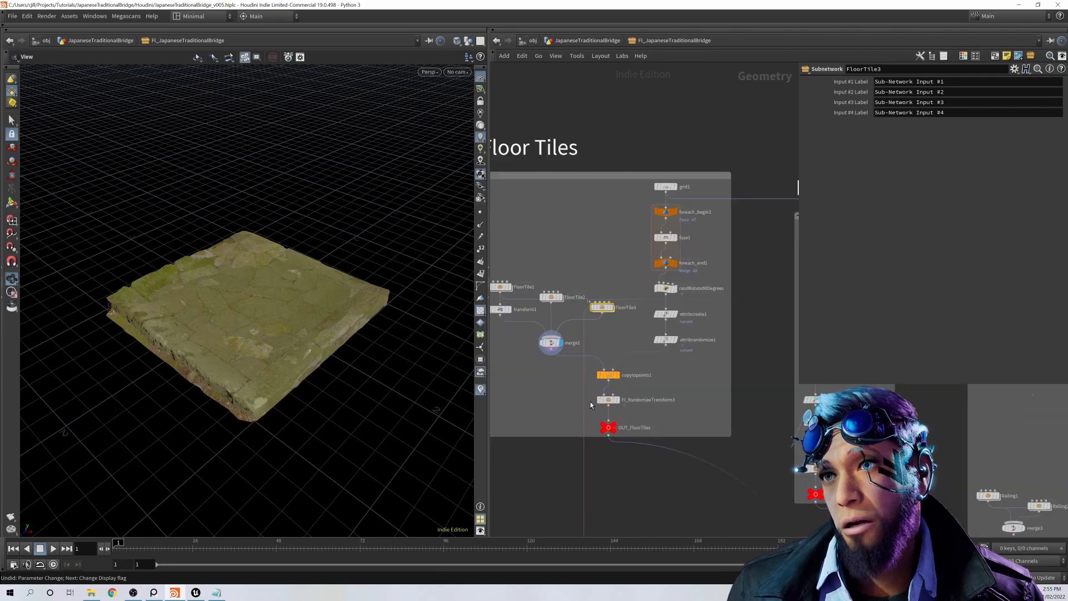
click(642, 461)
key(g)
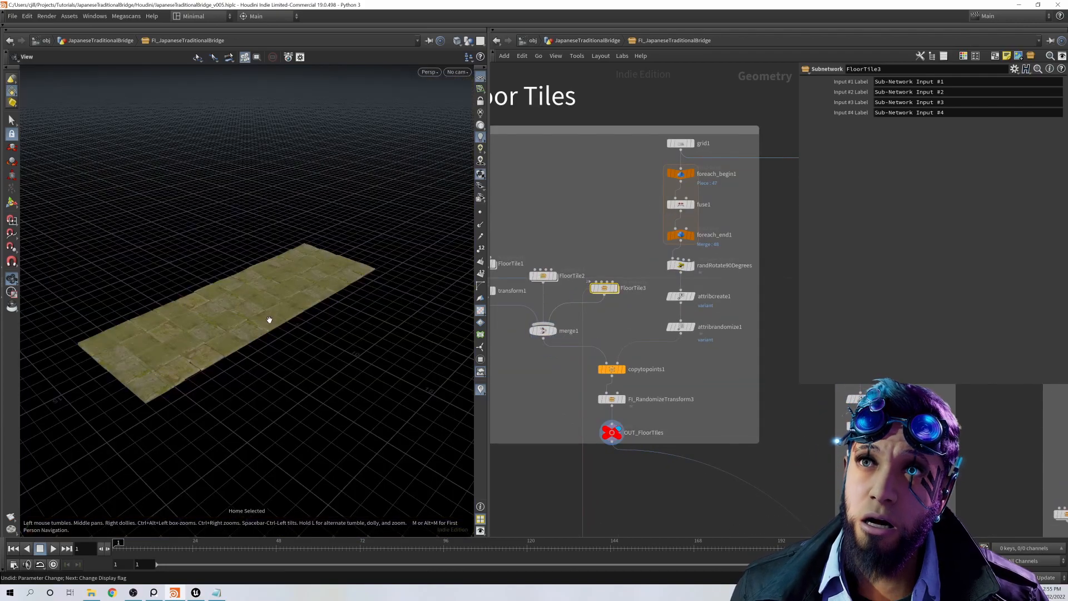
mouse_move(257, 307)
mouse_down()
mouse_move(295, 303)
mouse_move(268, 300)
mouse_move(274, 312)
mouse_up()
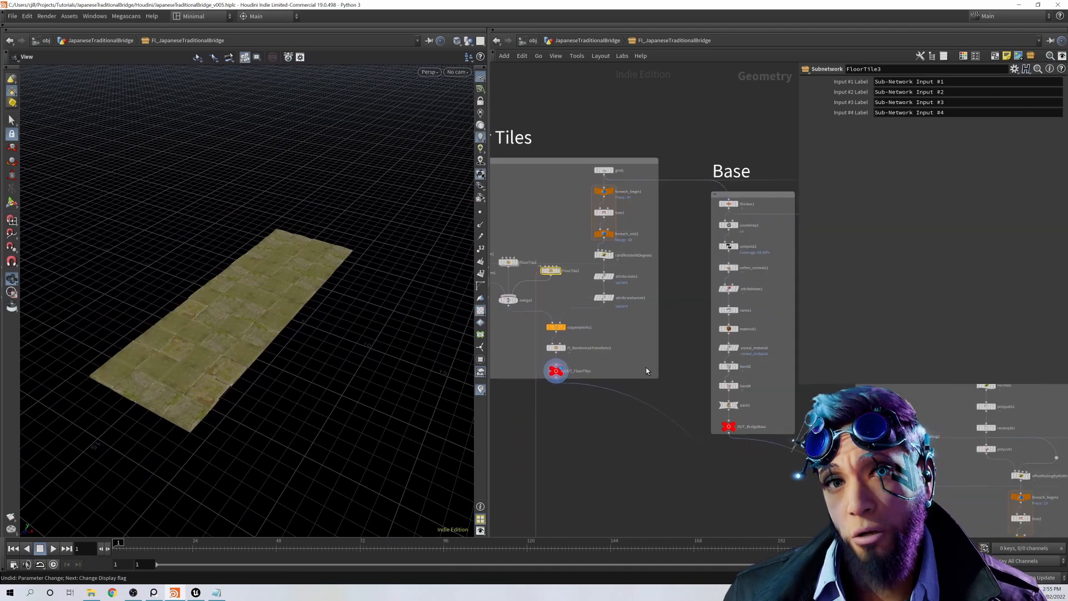
Step: Go to the Base network, display thicken1 and uvunwrap1 in turn, and show the parameters of thicken1
middle_drag(647, 371, 555, 418)
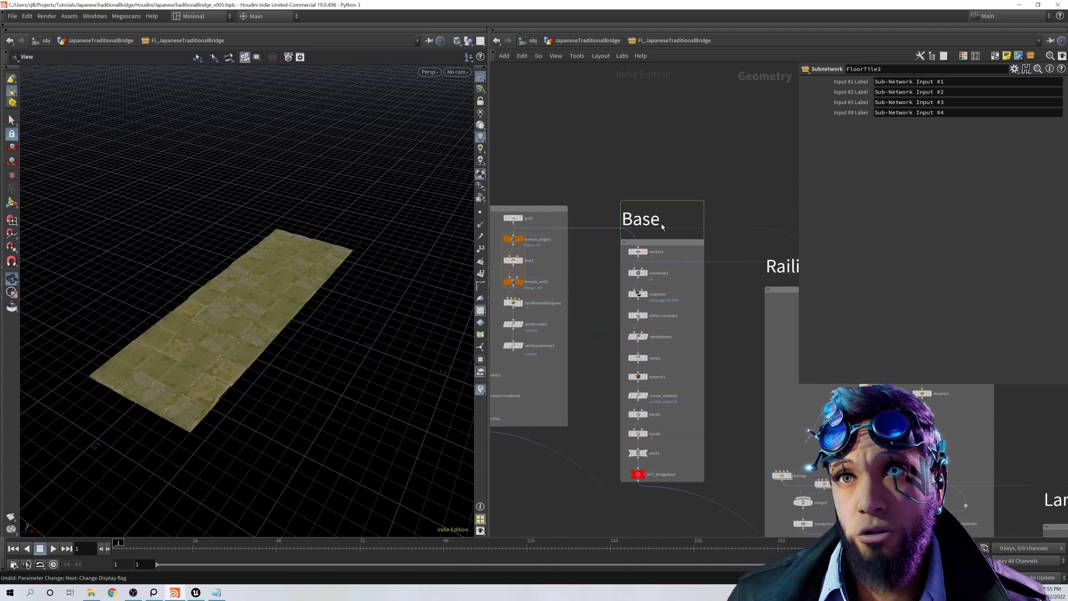
scroll(665, 220, up, 3)
middle_drag(560, 184, 624, 216)
middle_drag(701, 261, 666, 235)
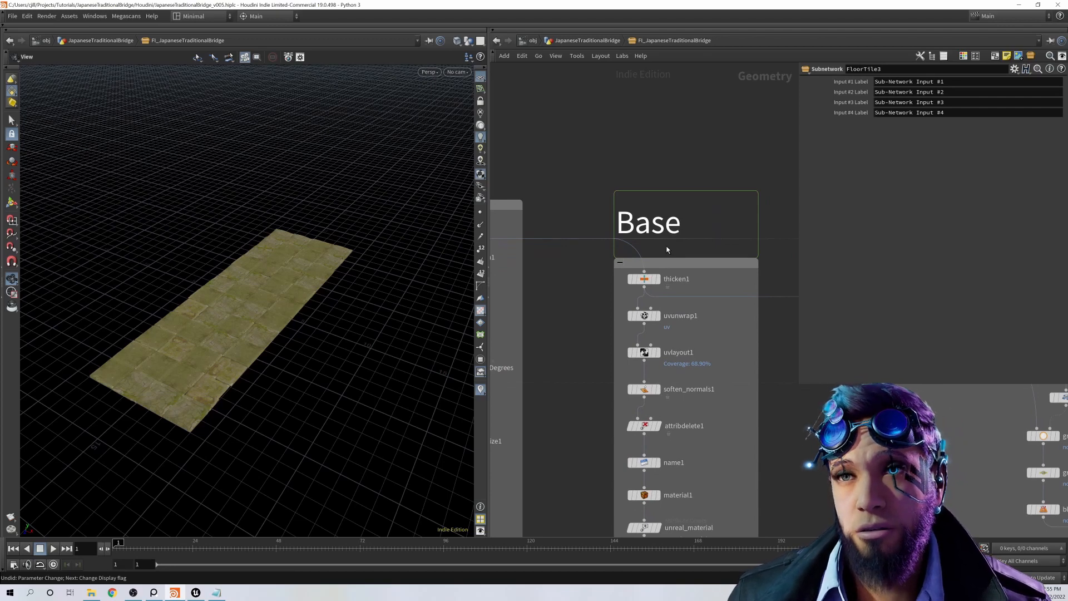
click(659, 278)
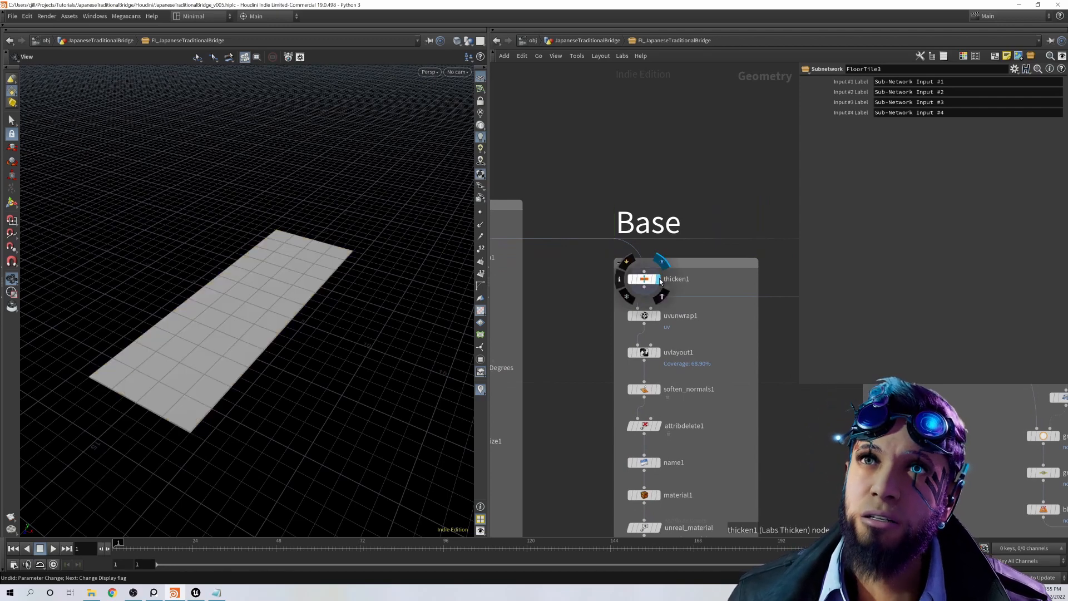
click(661, 316)
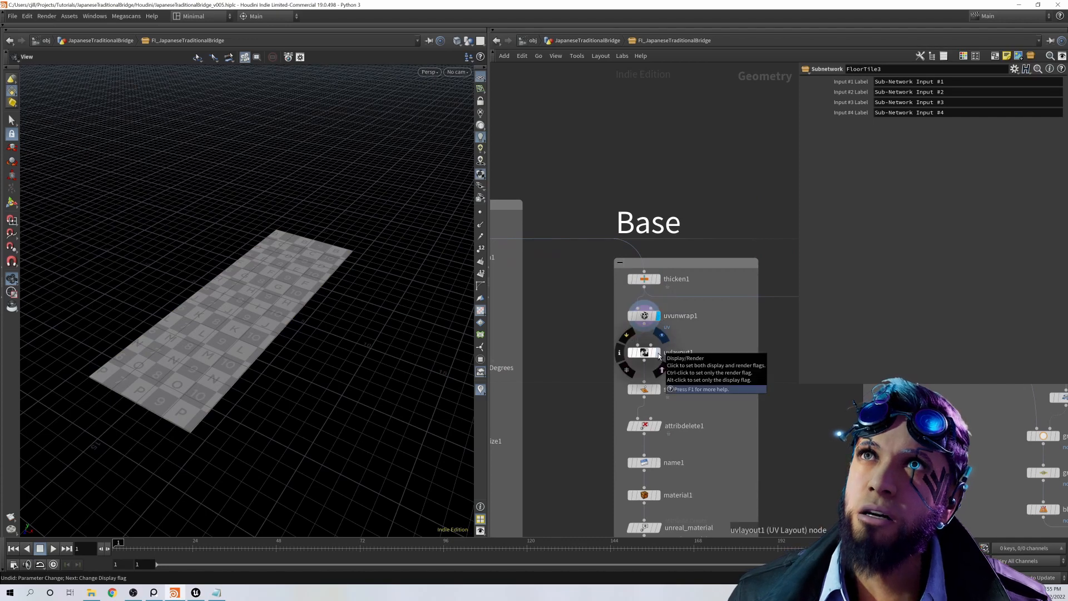
click(643, 279)
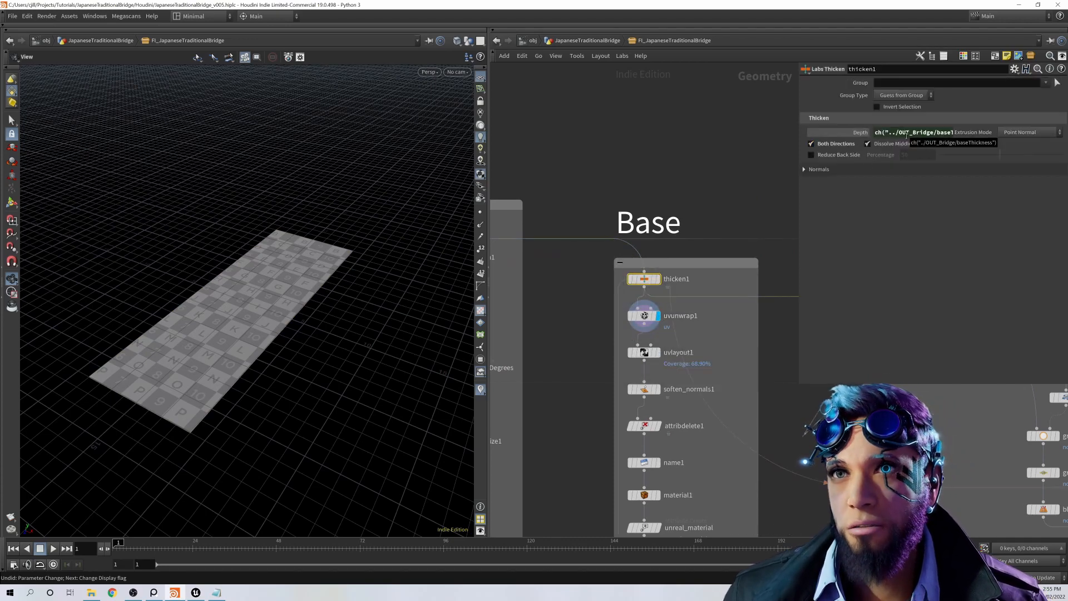
Step: Compare the UVs of uvlayout1 and uvunwrap1 in the UV viewport, and return to the perspective view of uvlayout1
click(658, 353)
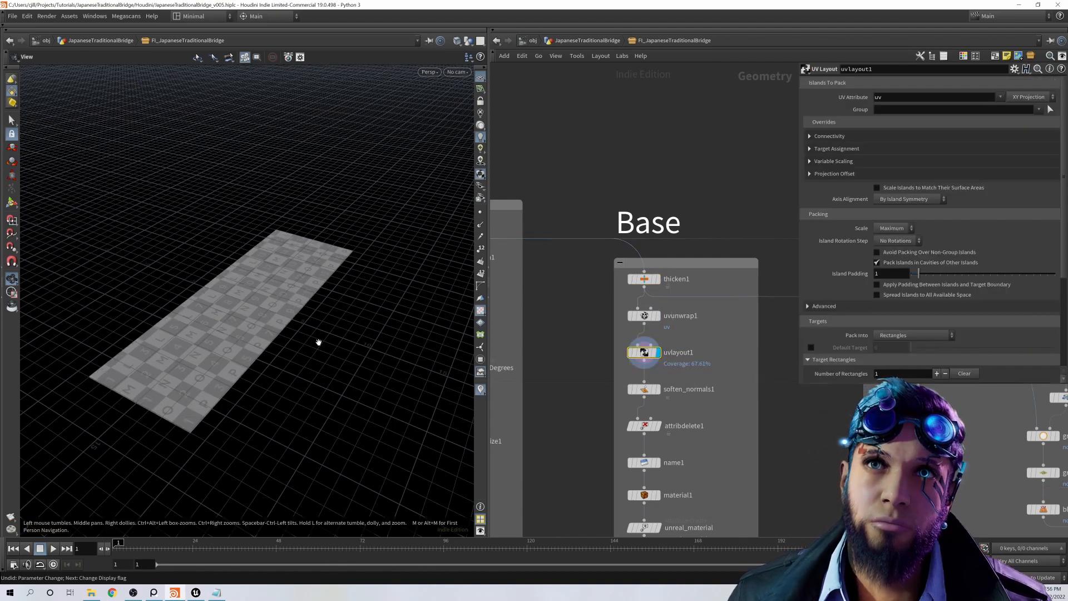
key(space+5)
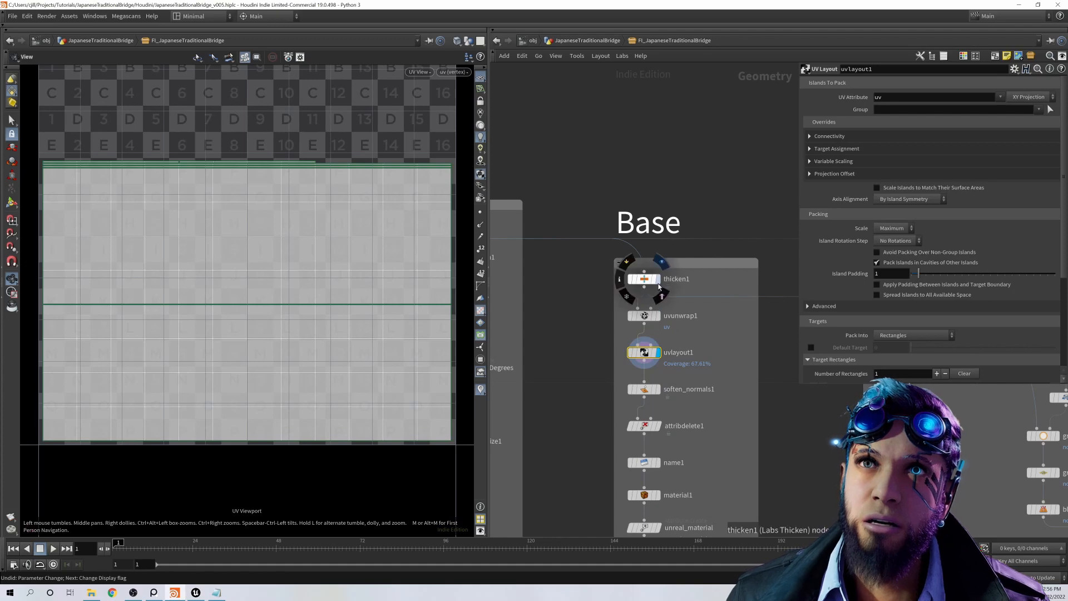
click(659, 316)
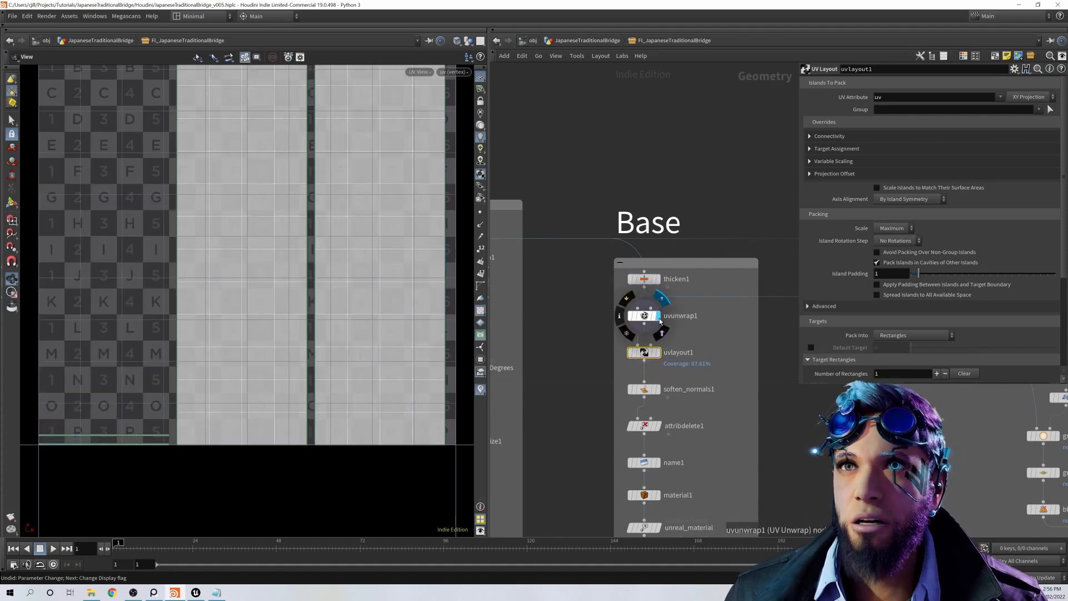
click(659, 353)
key(space+1)
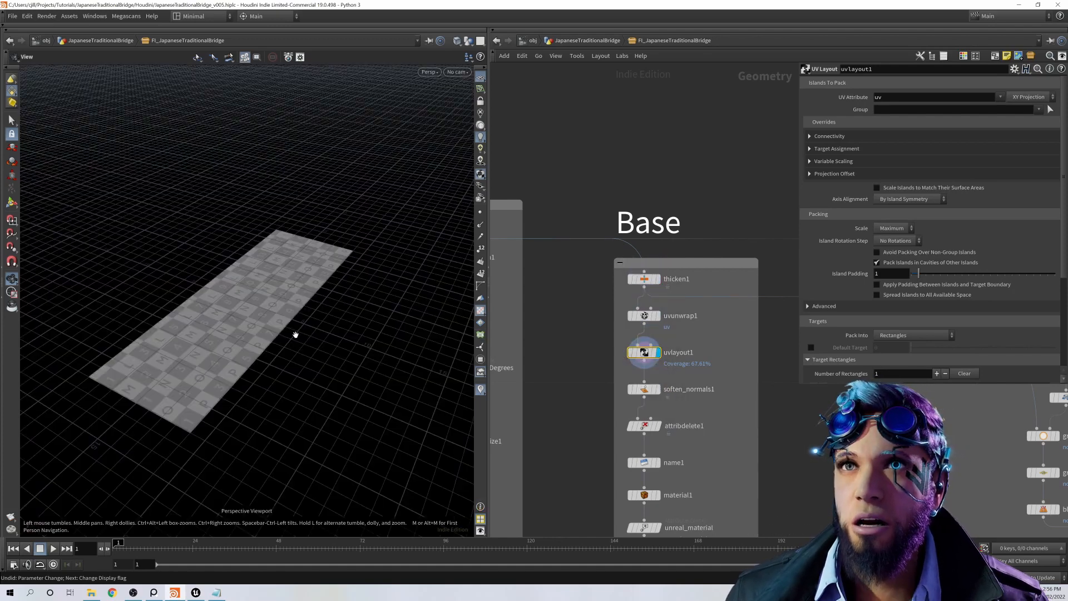
Step: Examine soften_normals1, attribdelete1 and name1 in the Base network, including the mesh name attribute settings
click(649, 393)
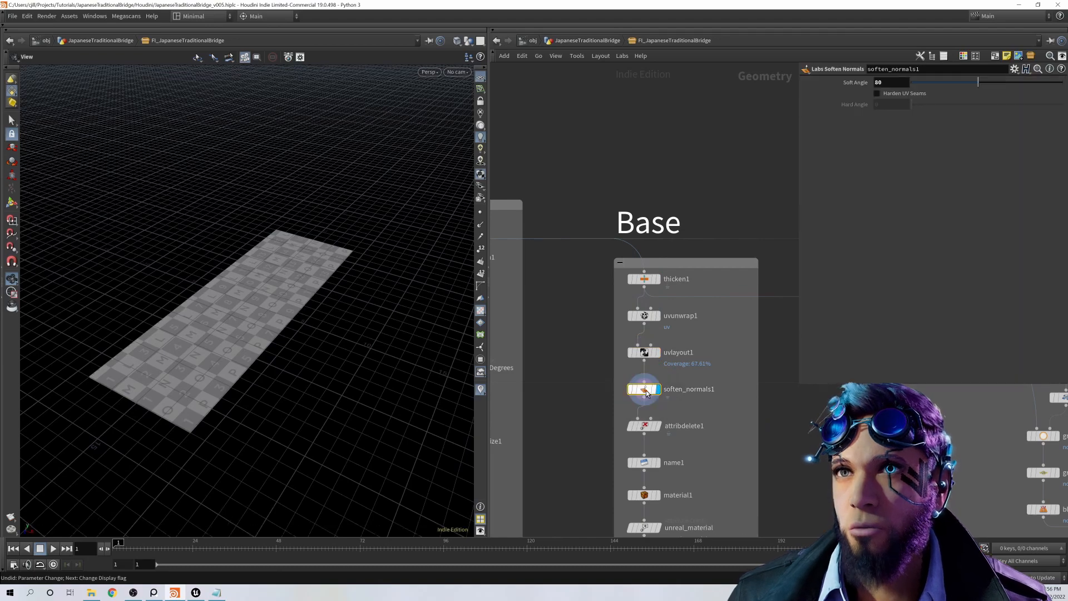
drag(282, 354, 320, 334)
middle_drag(669, 443, 683, 337)
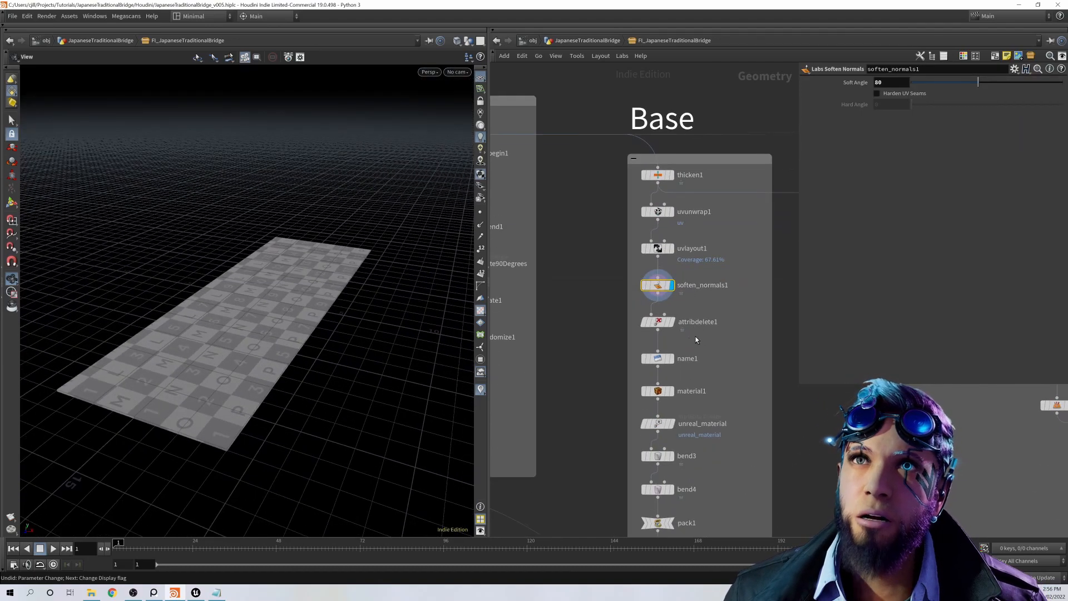
click(664, 322)
click(671, 357)
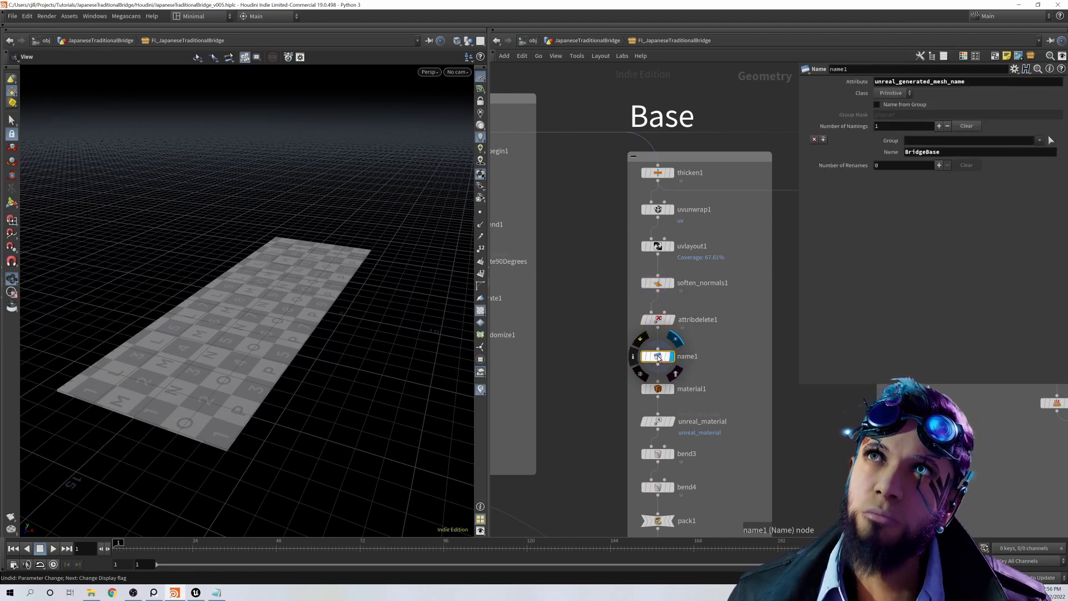
Step: Inspect material1 with its material on the base geometry, and the unreal_material attribute settings
click(651, 350)
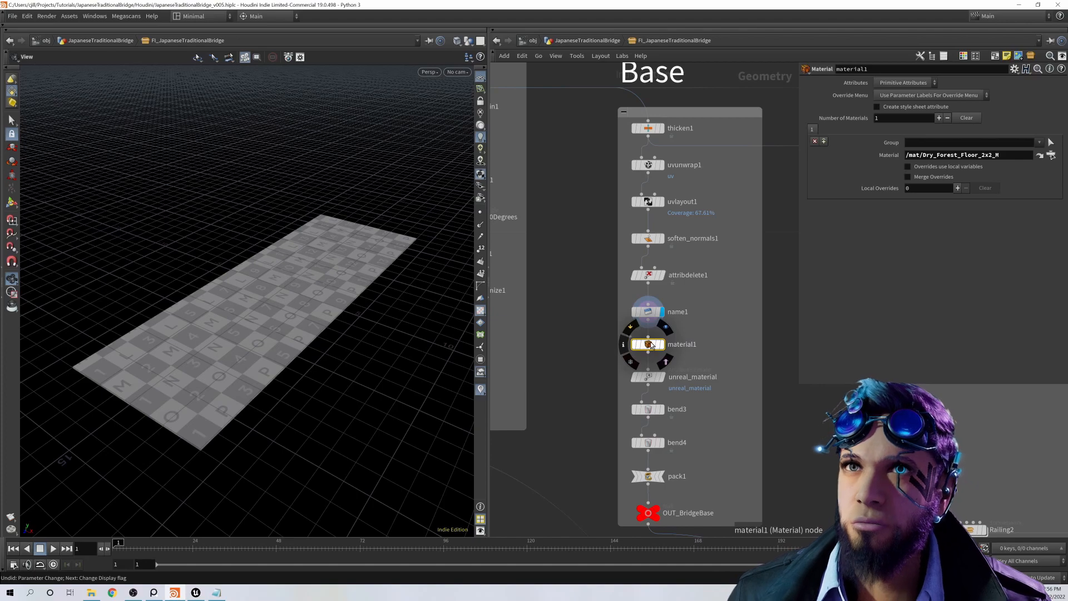
click(662, 344)
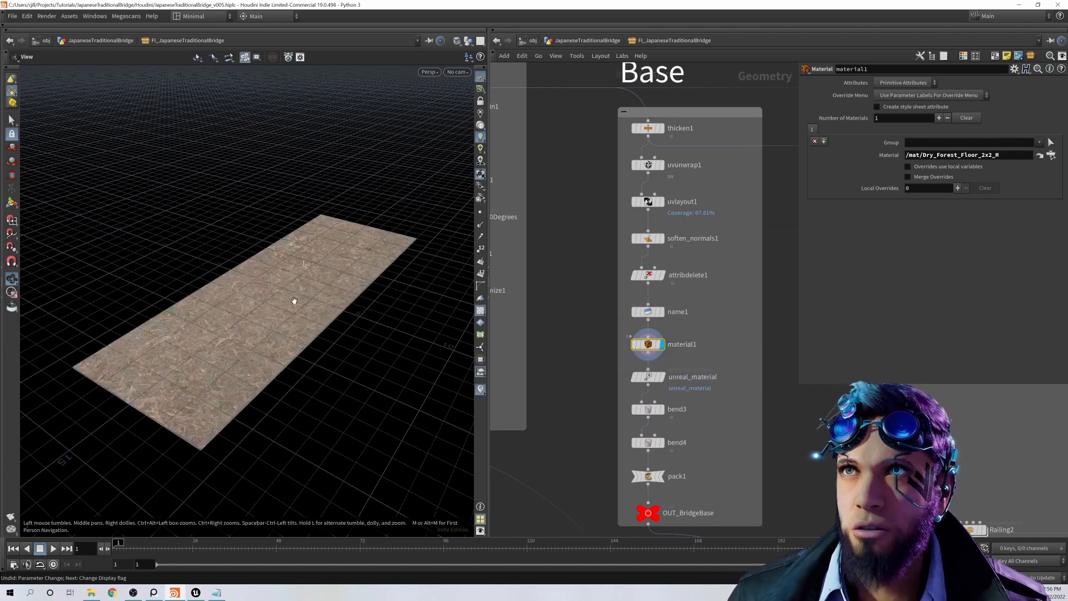
drag(295, 301, 314, 334)
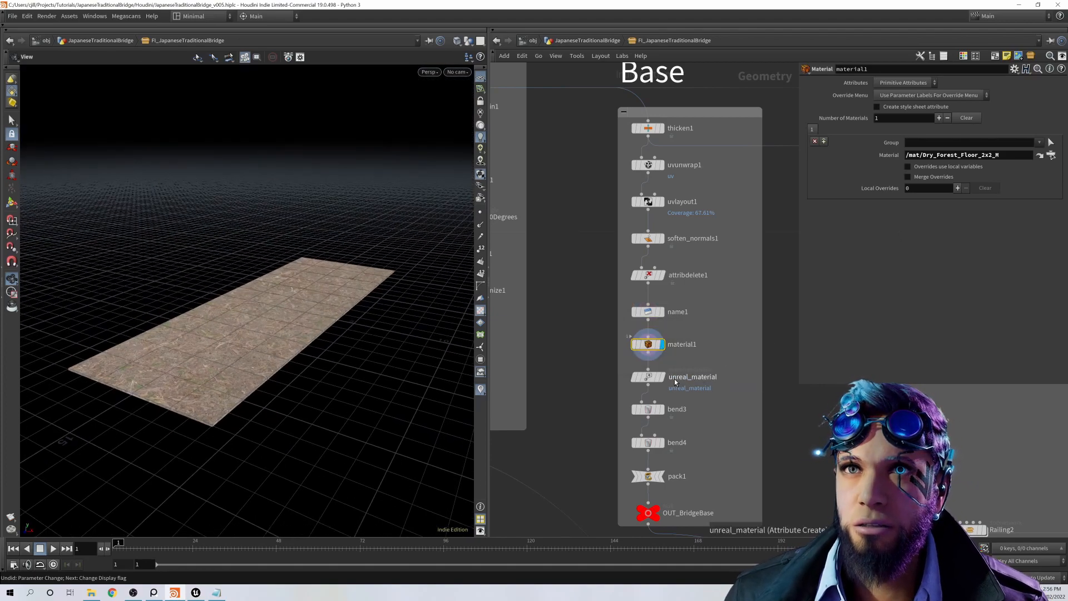
click(648, 378)
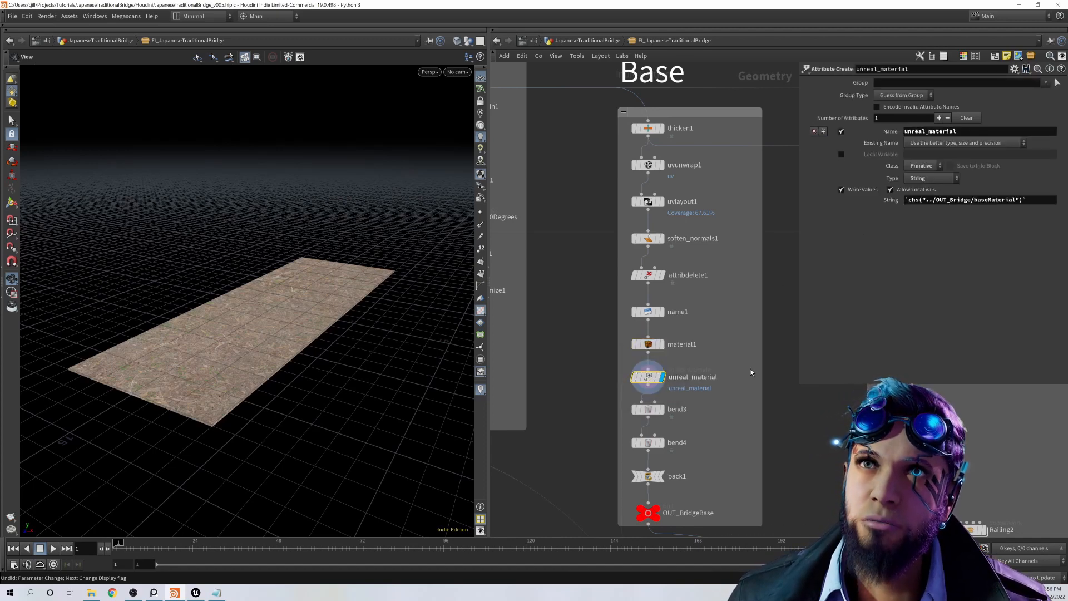
middle_drag(750, 372, 754, 295)
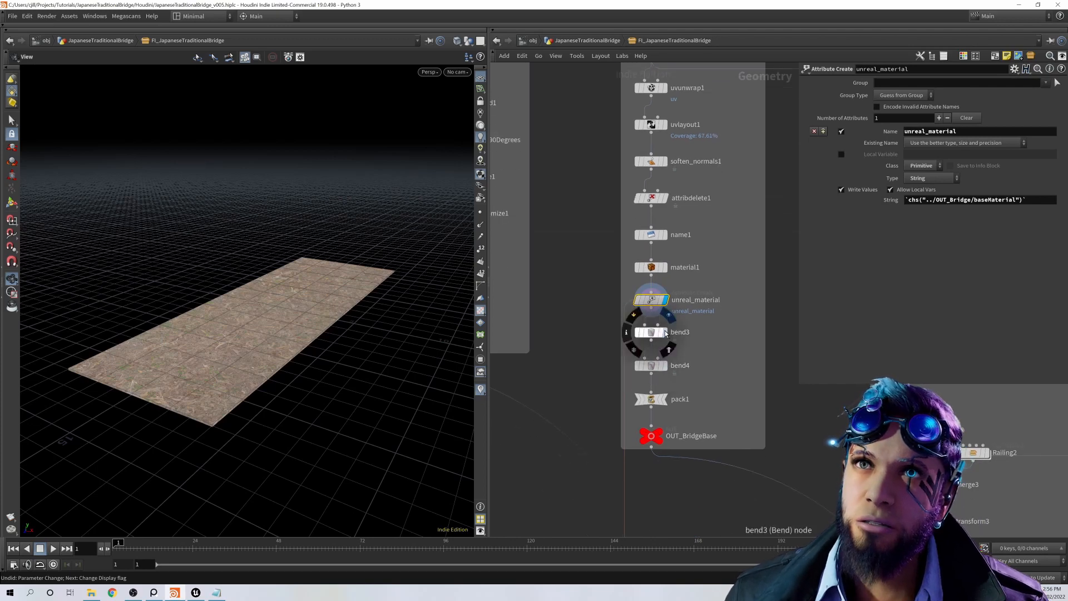
Step: Show the Bend parameters of bend3 and display the results of bend3 and bend4 on the bridge base
click(665, 333)
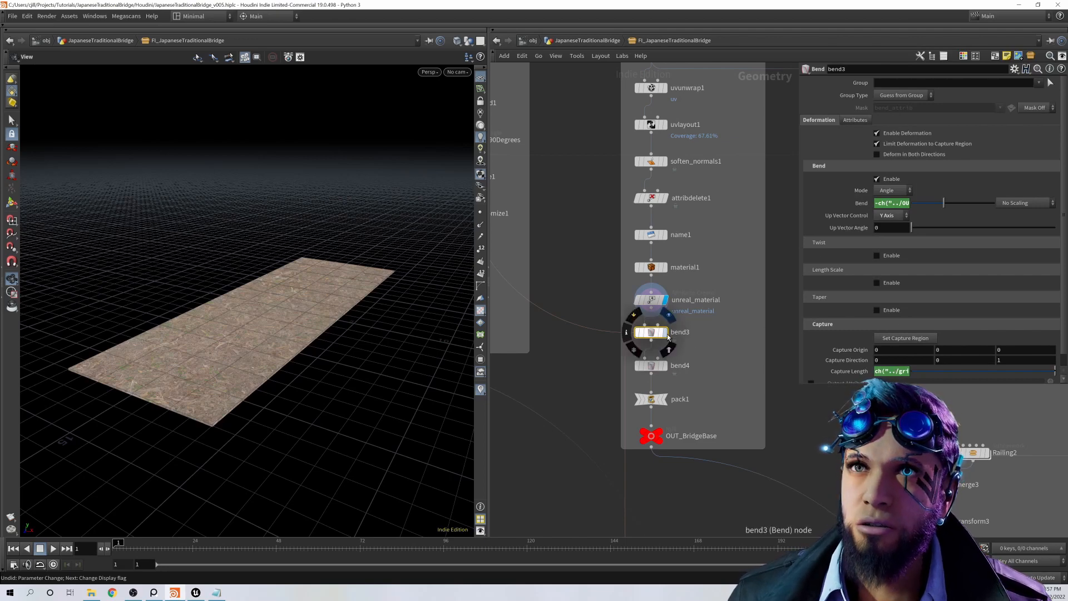
click(664, 332)
click(666, 366)
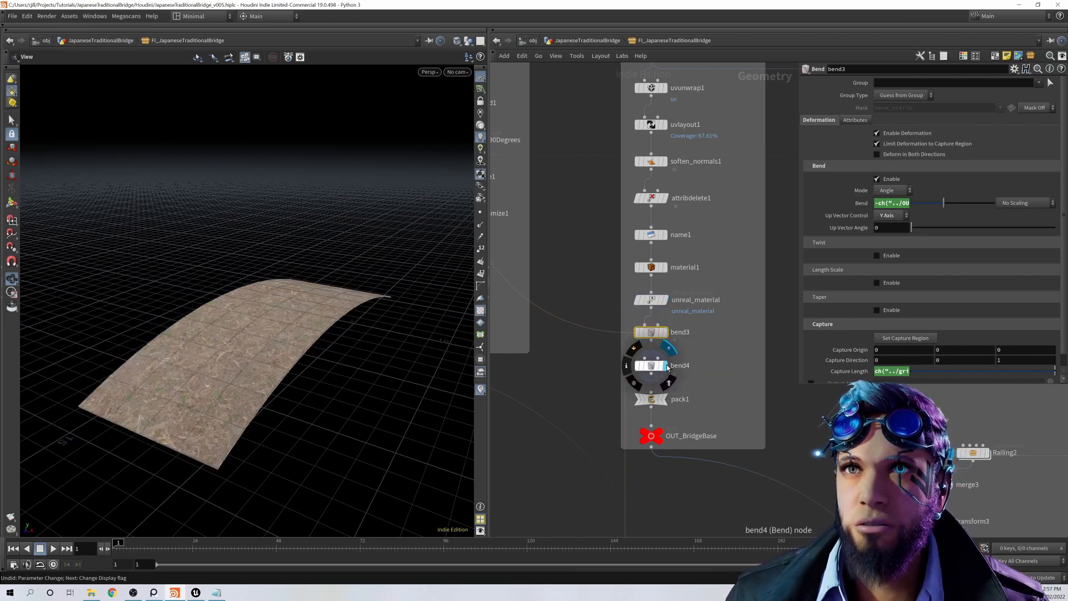
Step: Display pack1, check its Transfer Attributes setting, and show the OUT_BridgeBase output
middle_drag(680, 407, 682, 358)
click(669, 351)
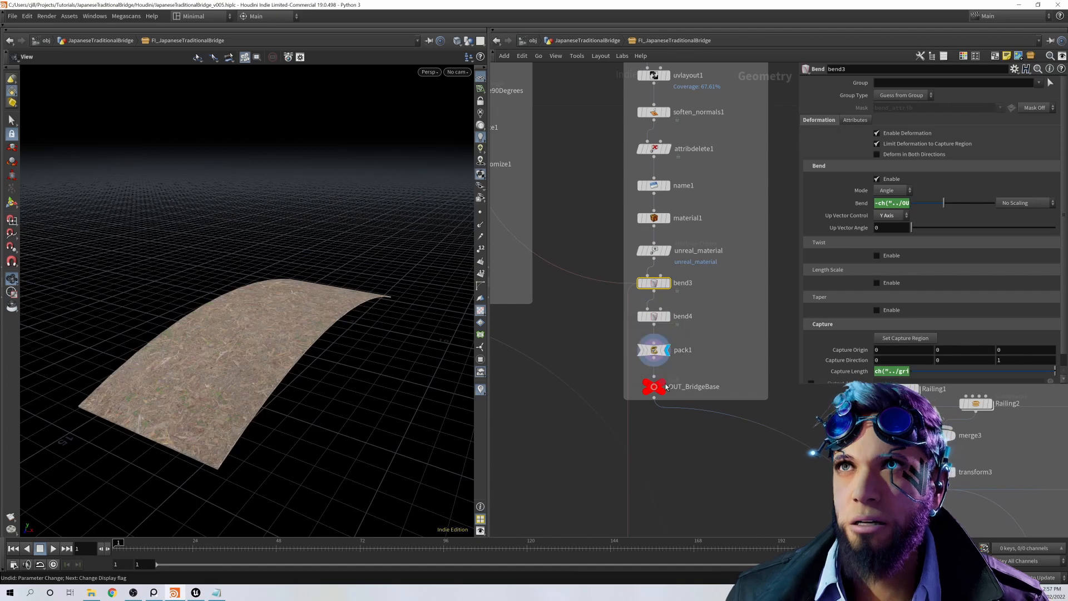
click(654, 349)
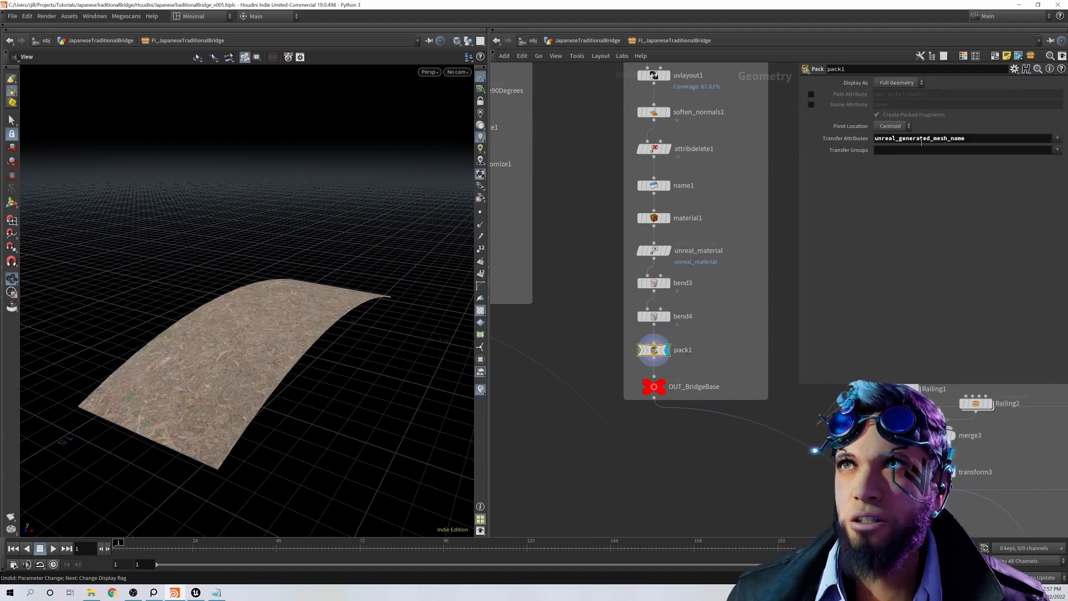
mouse_move(665, 383)
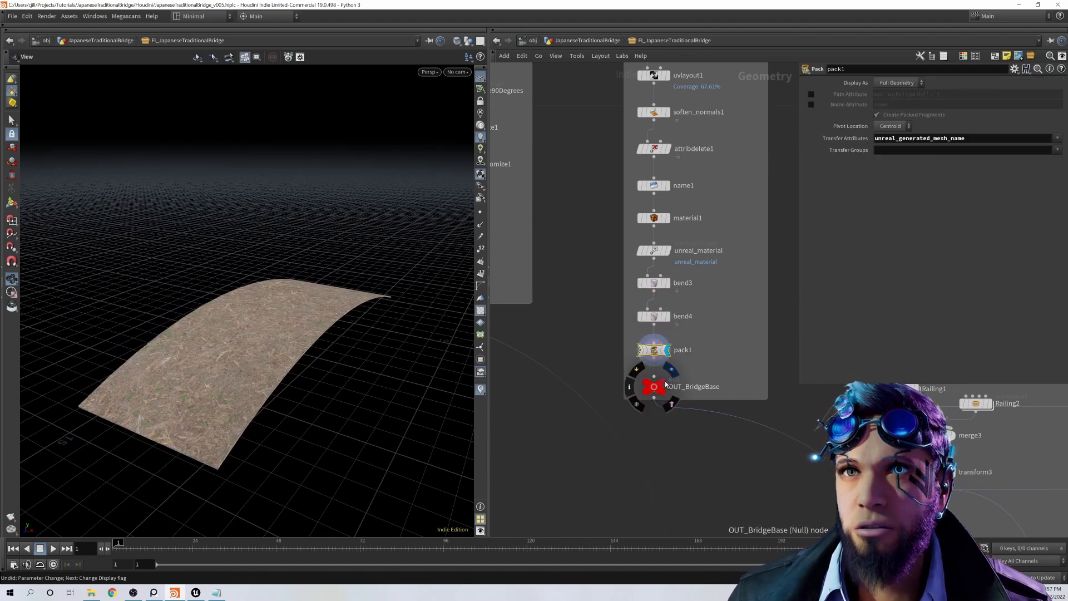
Step: Open the Railing1 subnetwork and examine its FI_MakeSureNotNullAndPacked node and the Target Size expression of matchsize1
scroll(780, 451, down, 2)
middle_drag(805, 434, 633, 416)
scroll(679, 422, down, 2)
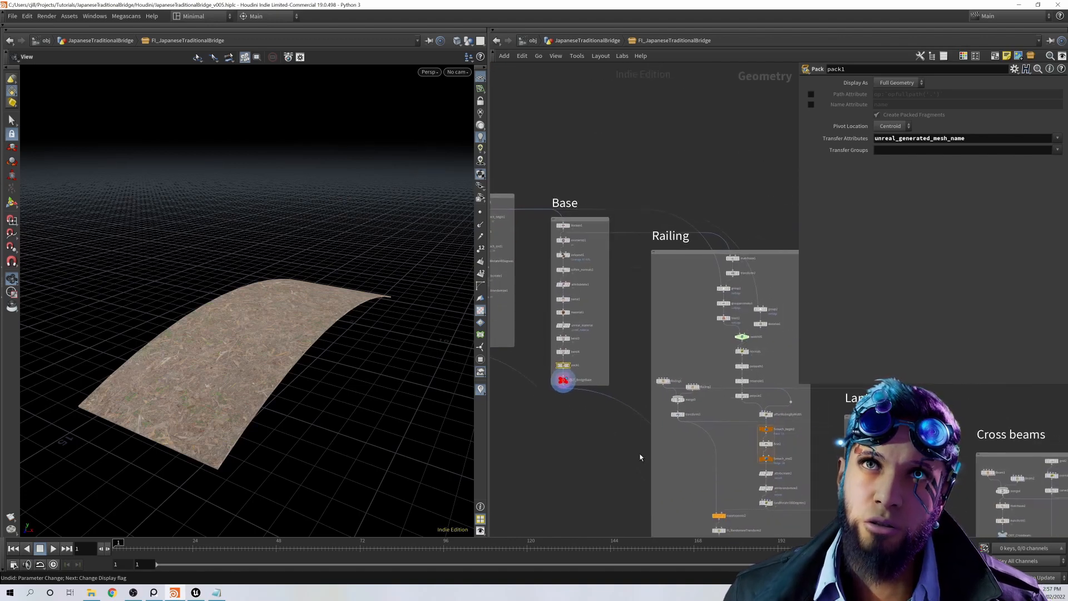
middle_drag(640, 458, 584, 408)
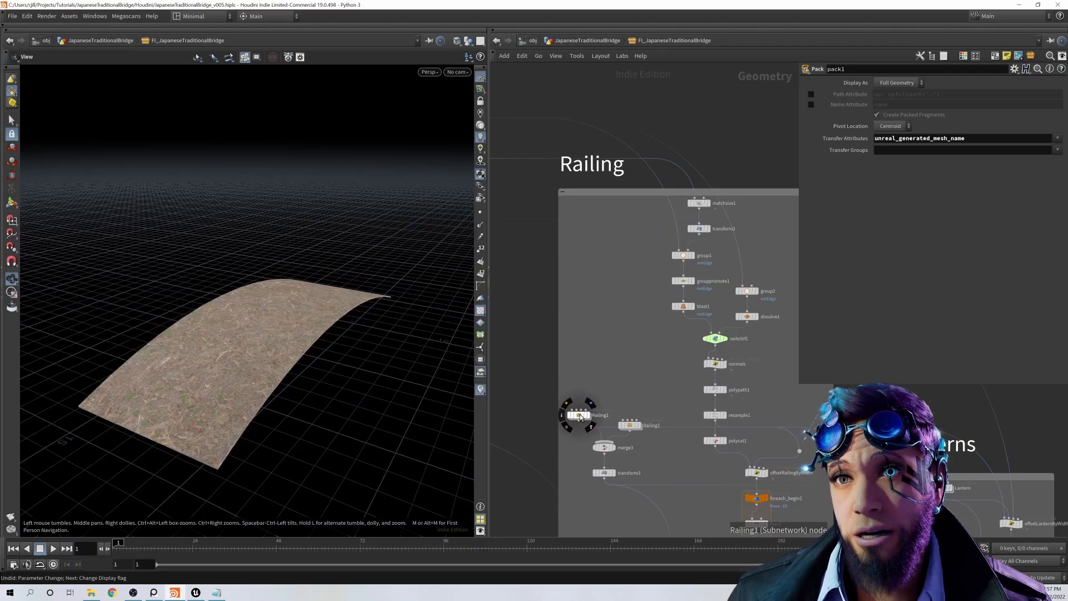
double_click(580, 414)
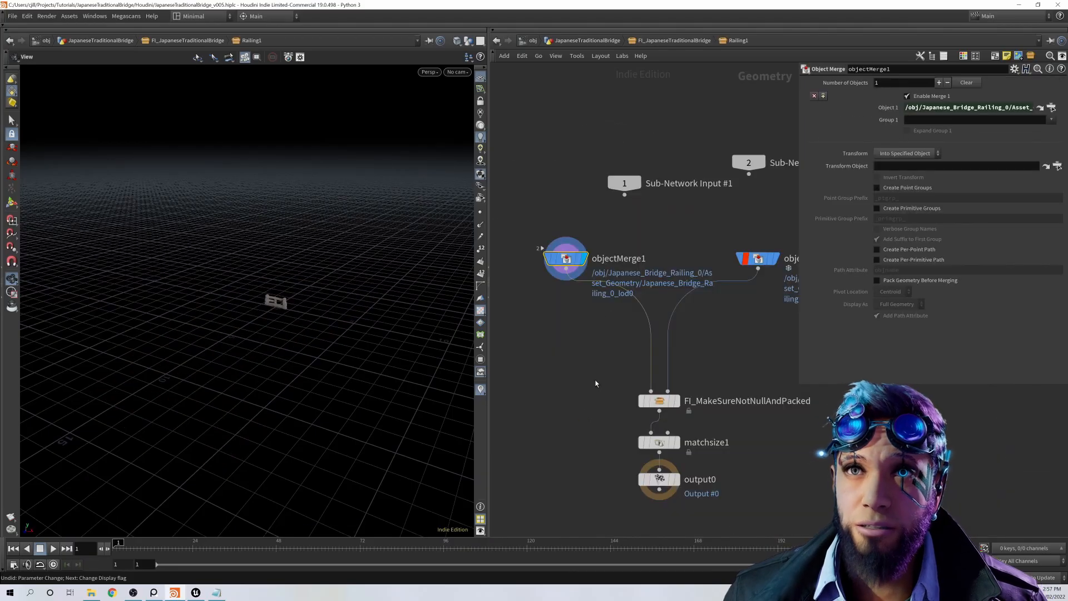
click(664, 403)
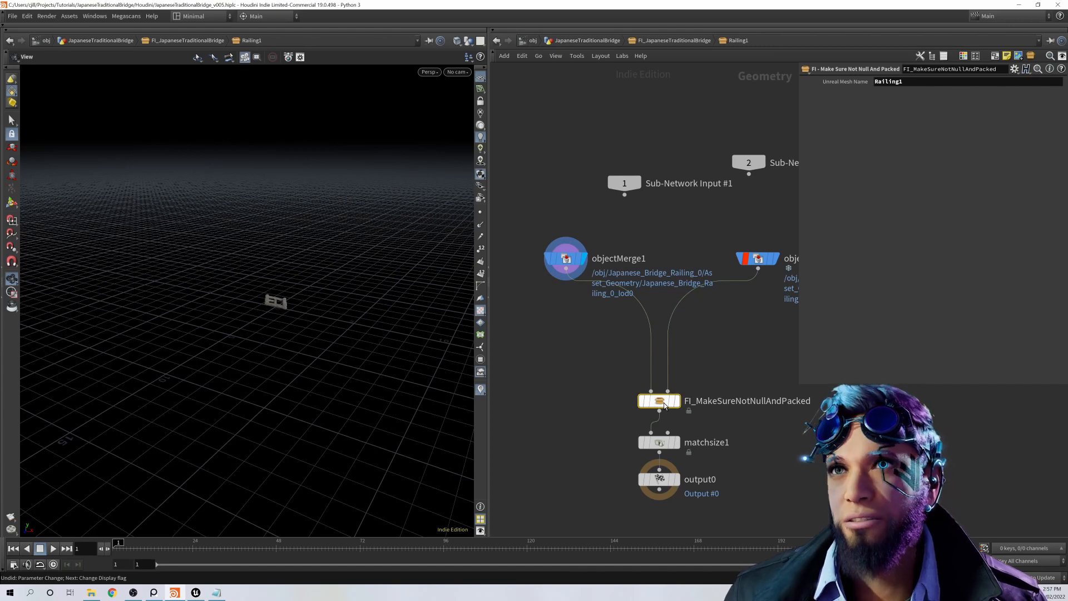
middle_drag(665, 404, 629, 372)
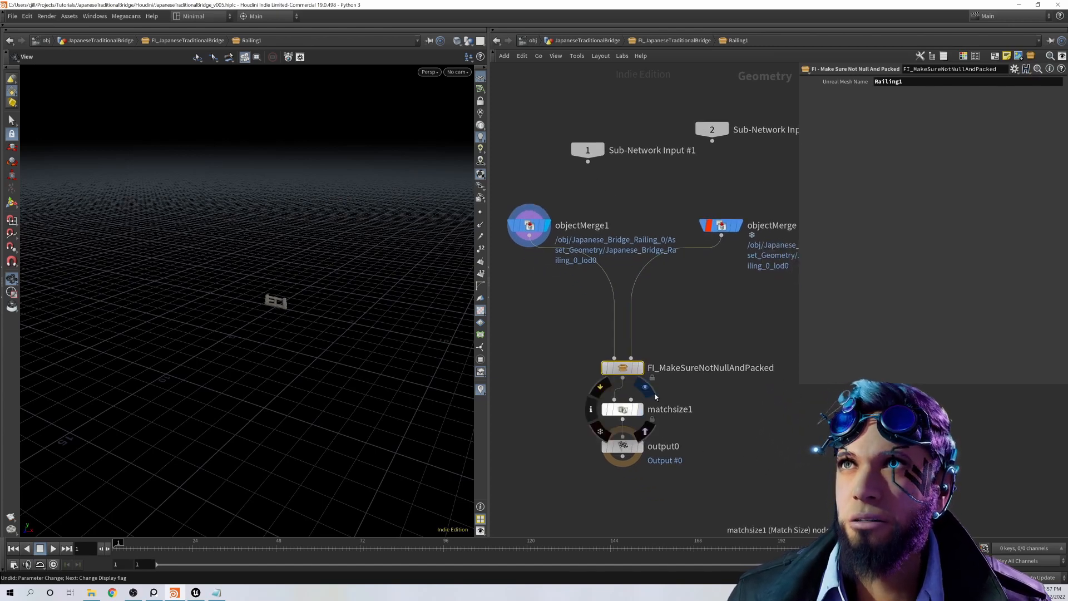
click(623, 411)
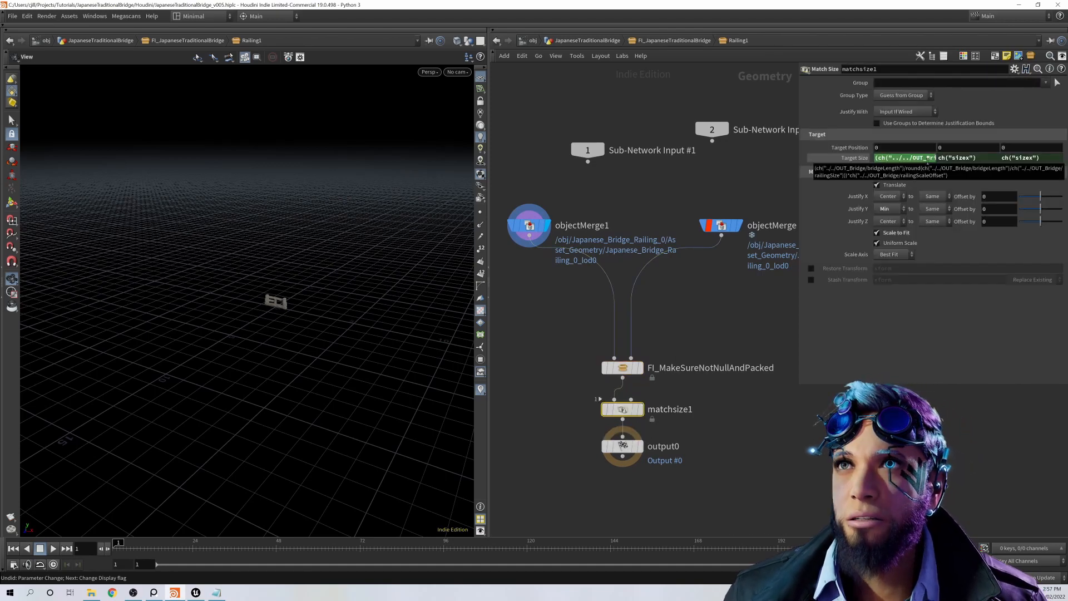
Step: Return to the Railing network and display the railing geometry of merge3 and transform3 in turn
click(673, 41)
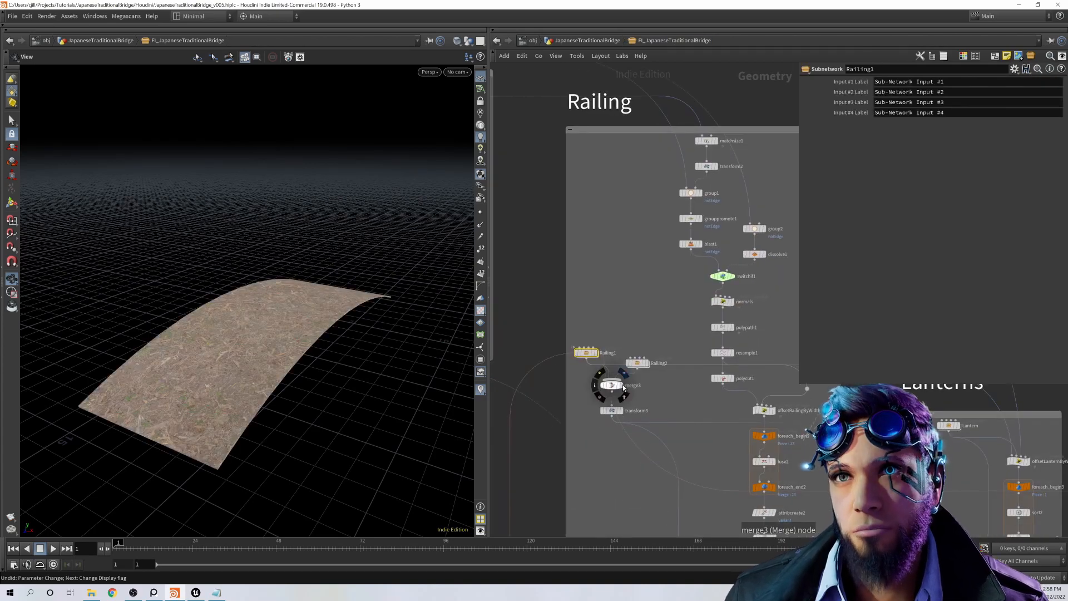
click(623, 385)
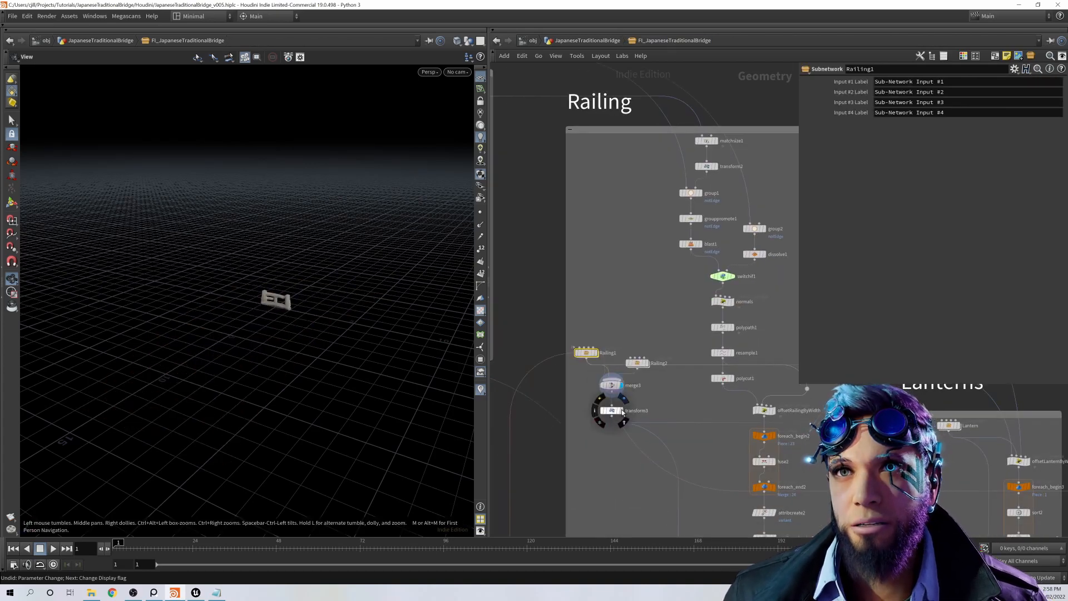
click(623, 412)
middle_drag(648, 179, 692, 319)
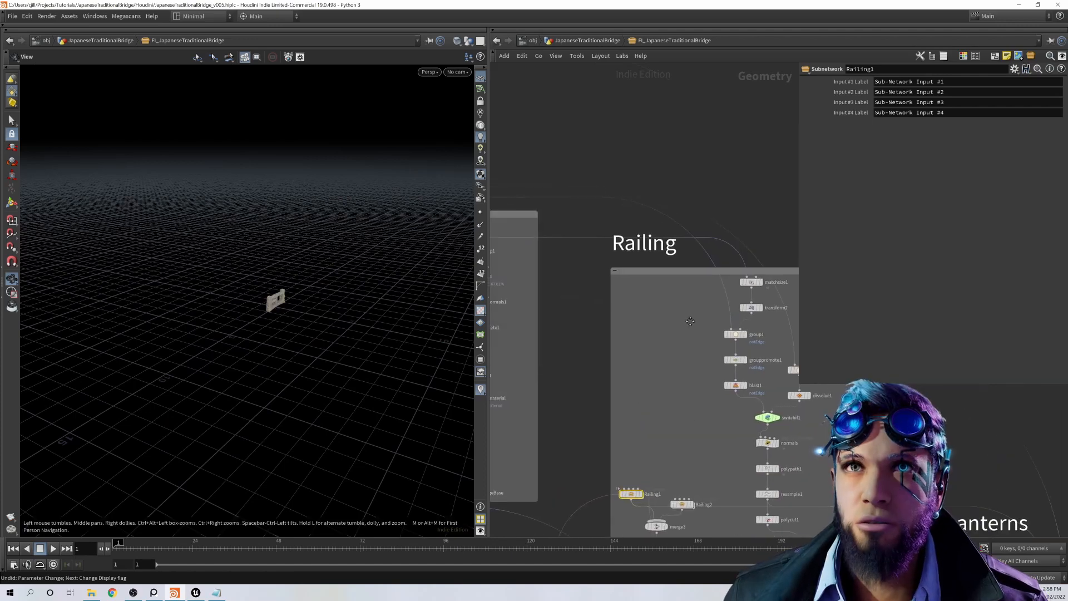
Step: Display the matchsize1 result of the Railing network, then grouppromote1 with its parameters for the notEdge edge group
scroll(693, 320, down, 2)
scroll(692, 320, up, 1)
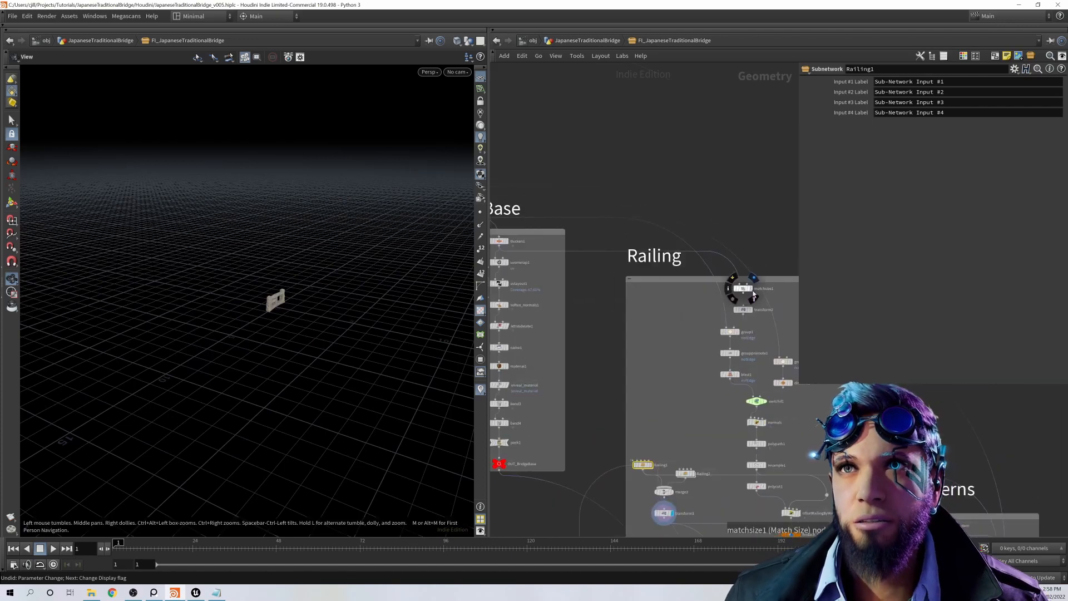
click(753, 278)
mouse_move(741, 378)
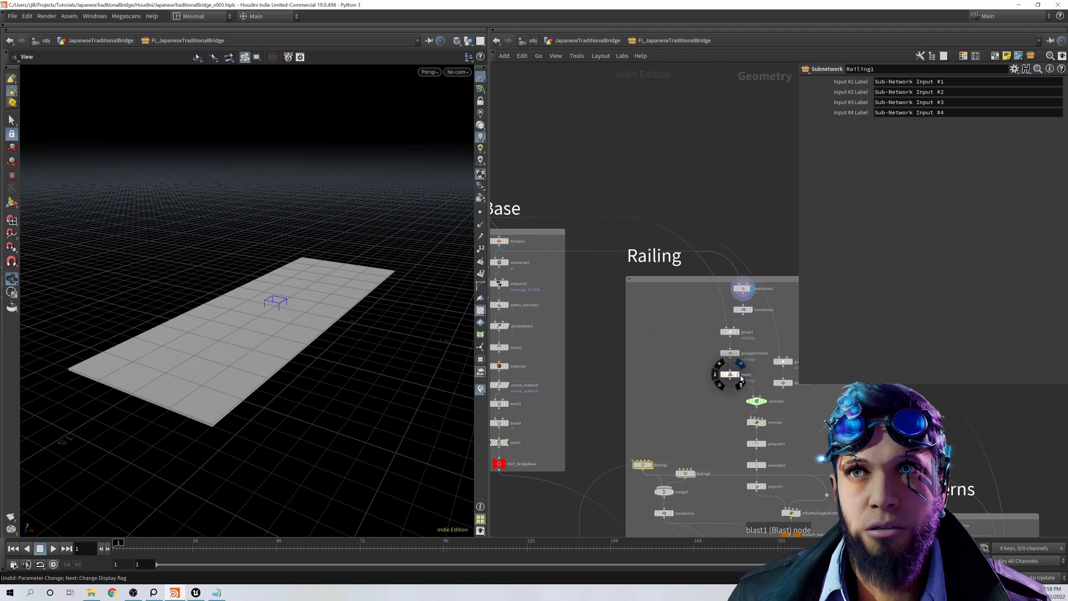
click(733, 353)
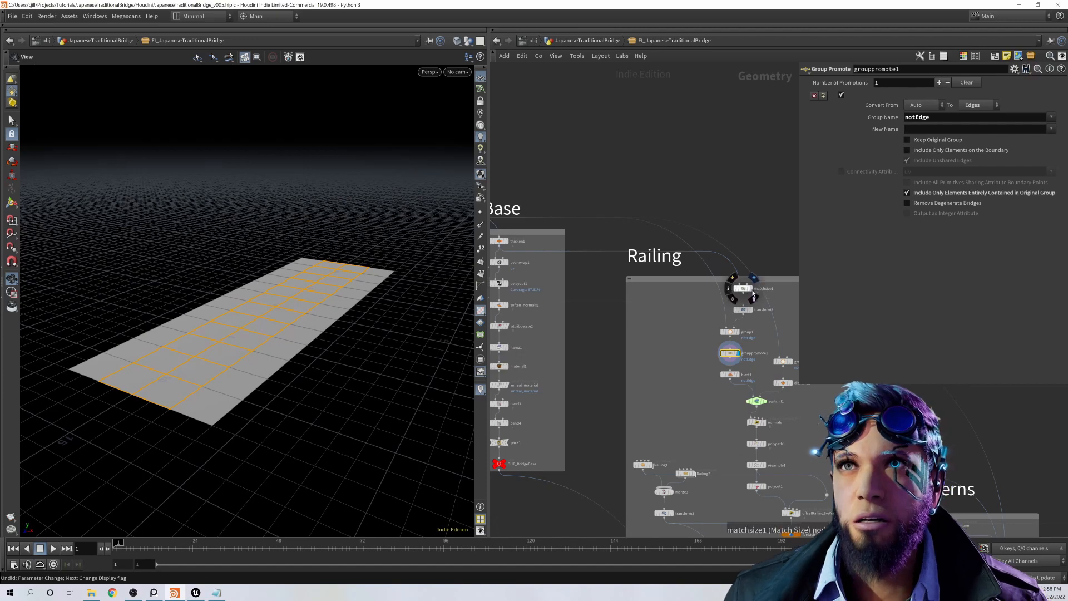
Step: Display matchsize1, transform2 and group1 in turn, examine group1's bounding object settings, and return the display to grouppromote1
click(753, 294)
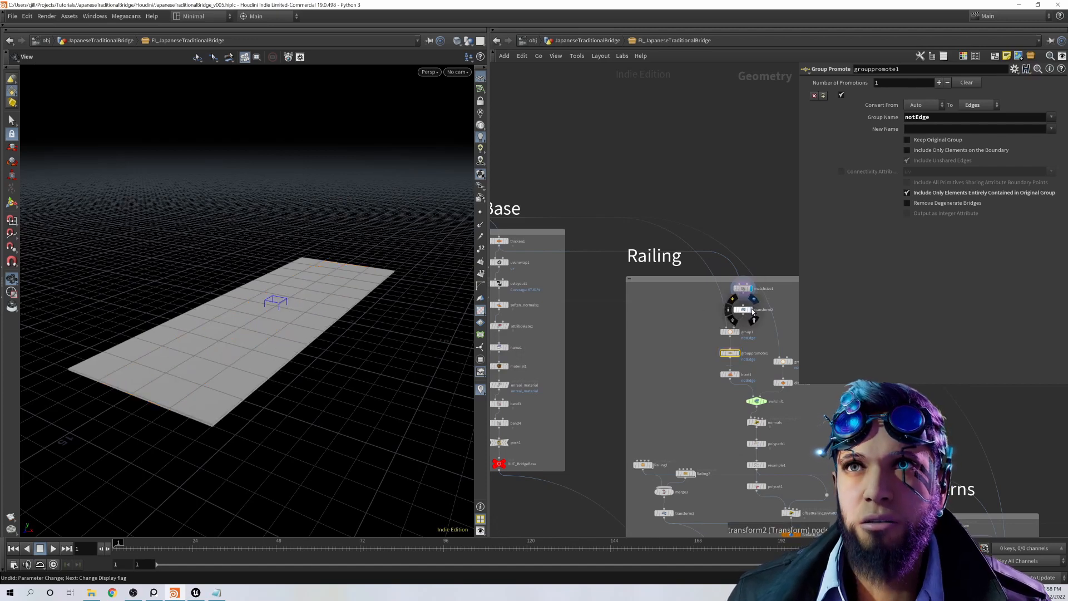
click(754, 299)
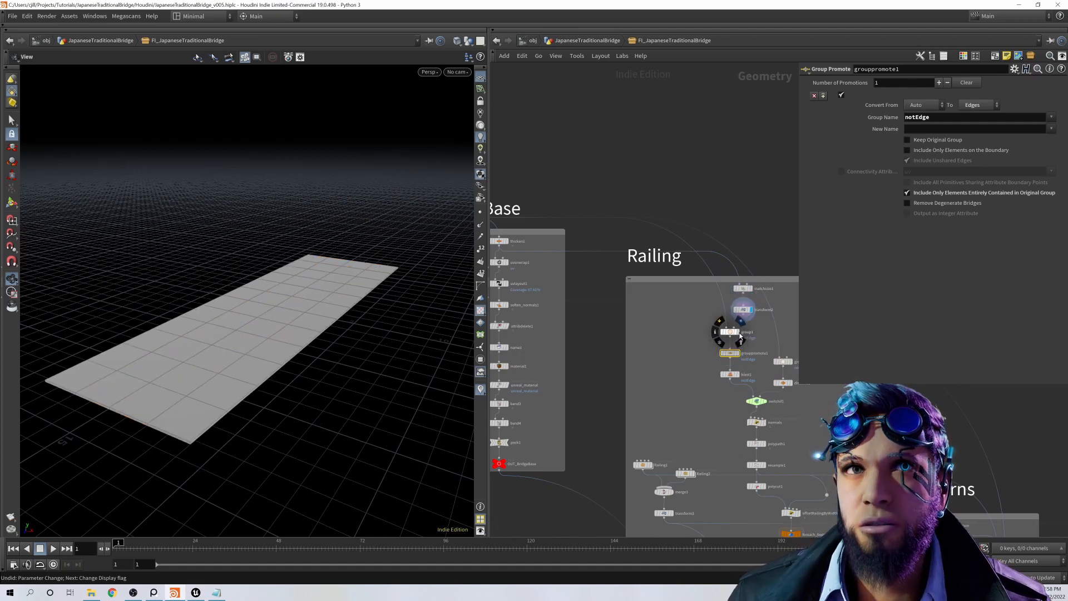
click(740, 334)
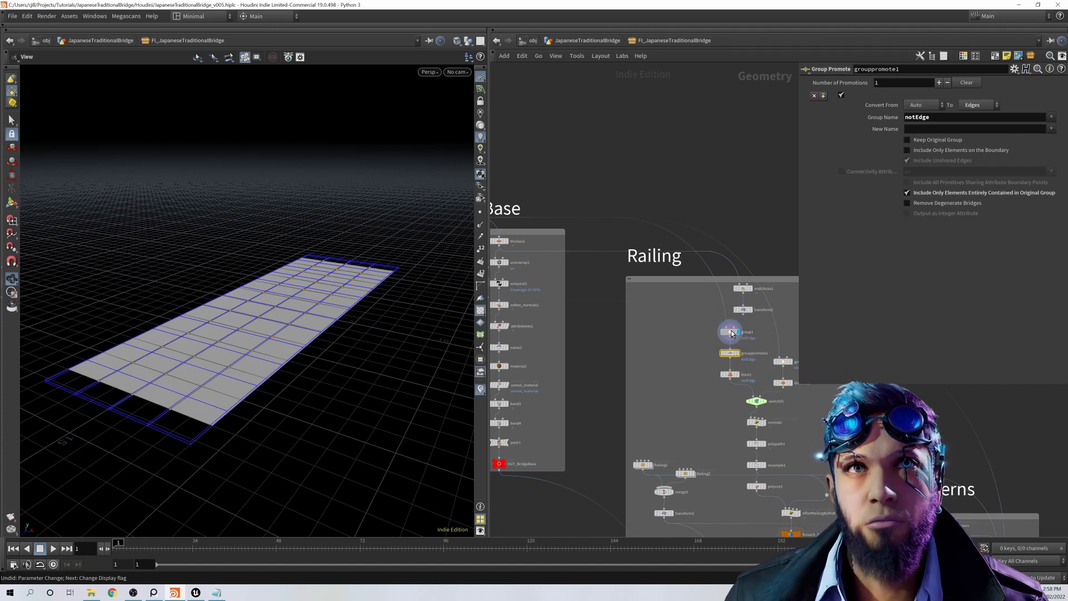
click(731, 331)
click(740, 356)
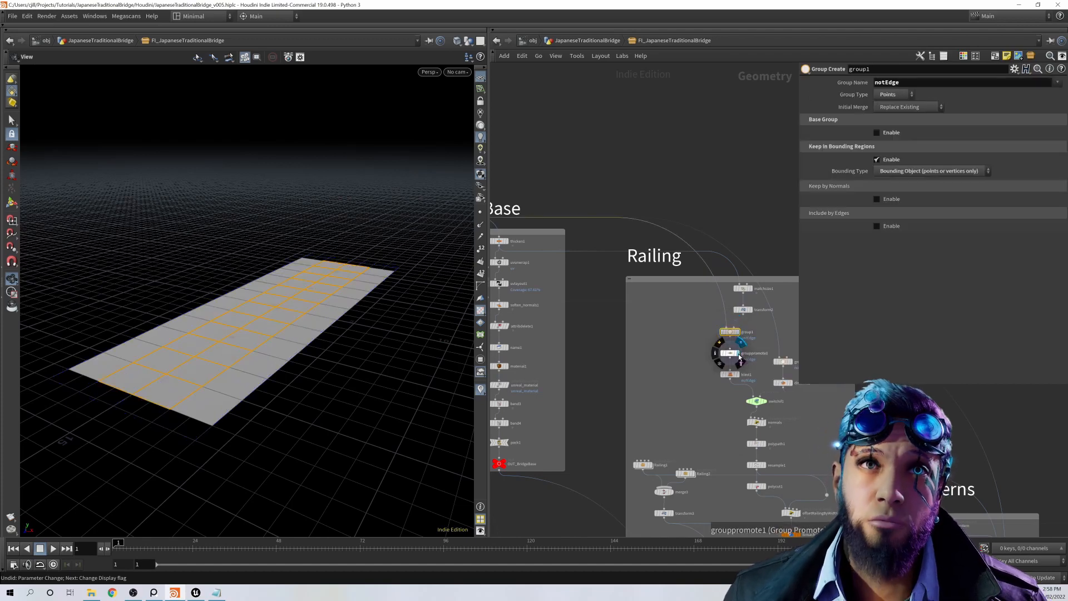
Step: Display blast1 with its notEdge group parameters, and reveal the Enable expression of switchif1
click(740, 378)
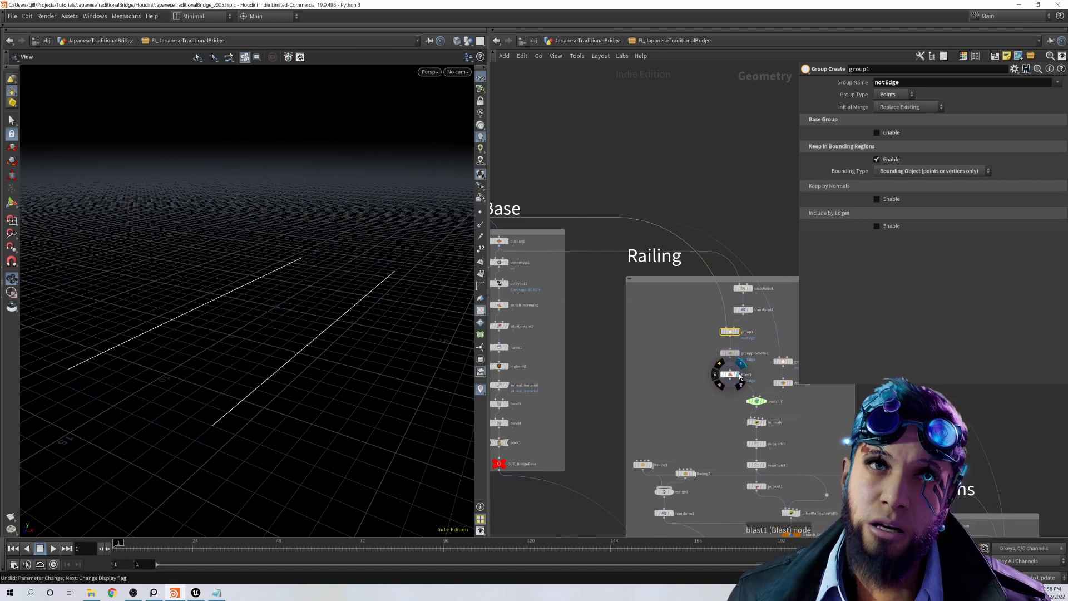
click(731, 374)
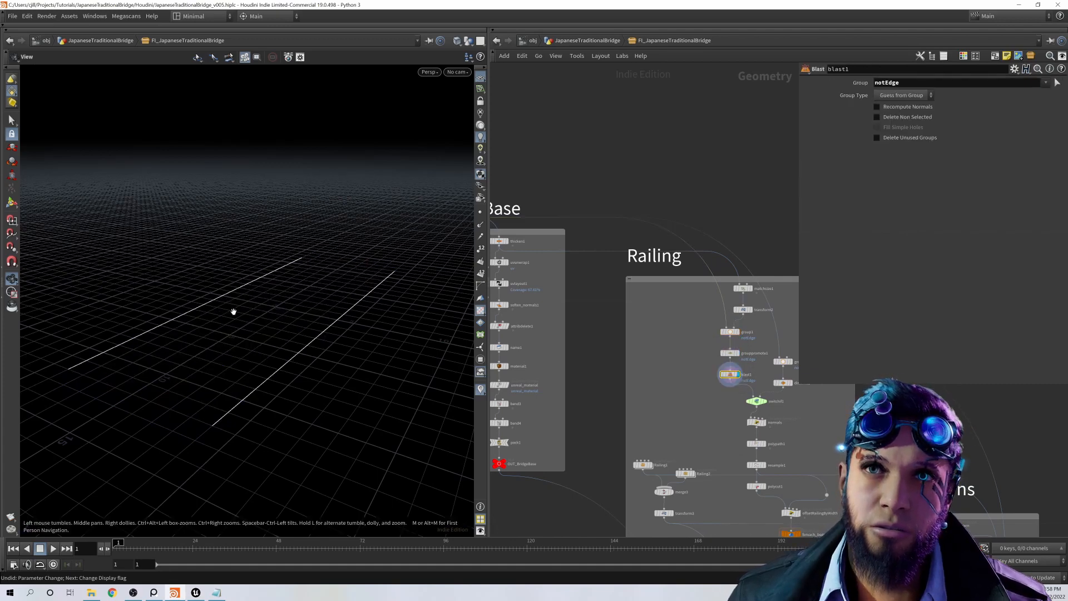
middle_drag(786, 402, 712, 387)
scroll(690, 372, up, 3)
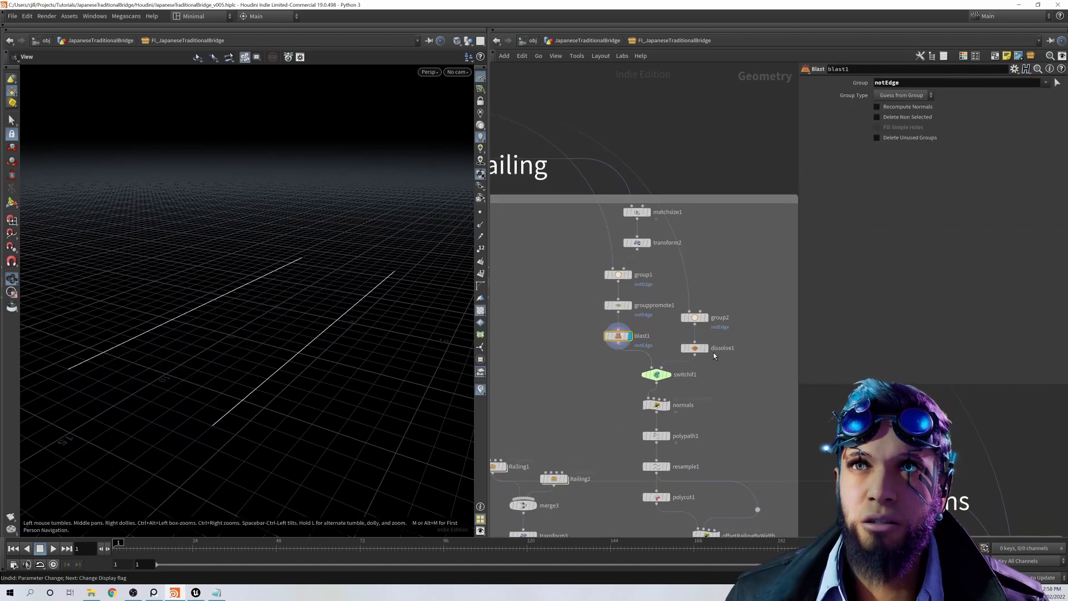
click(659, 375)
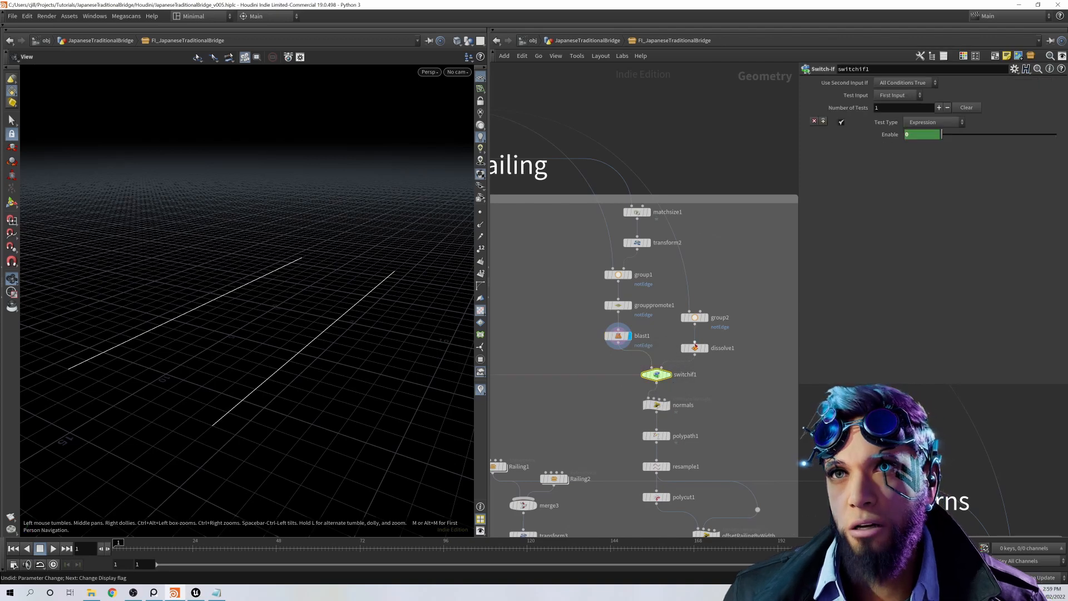
click(889, 135)
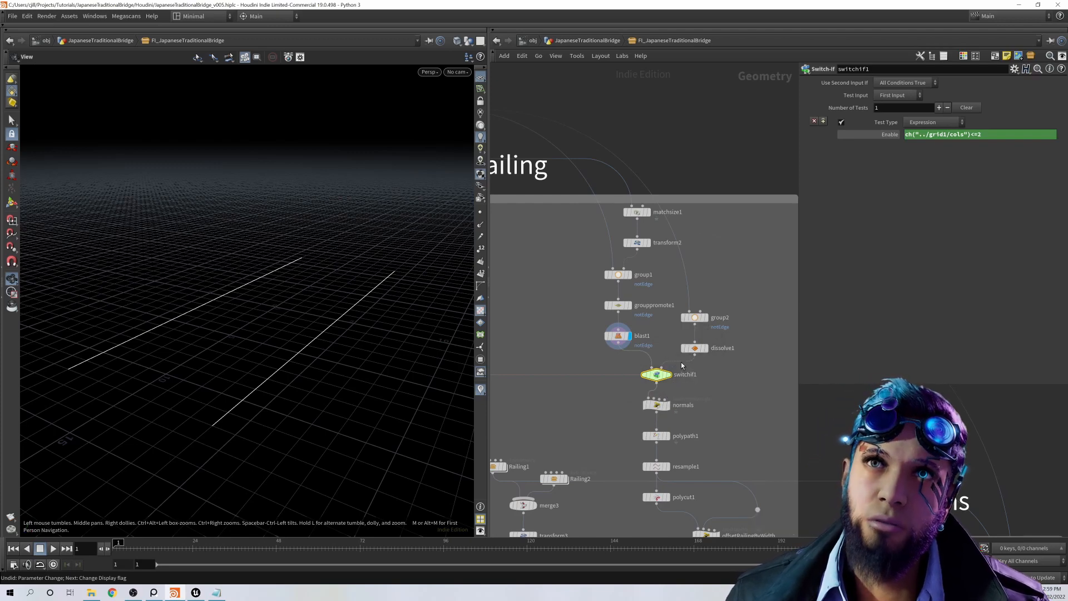
Step: Check the group2 and dissolve1 settings, display dissolve1 and switchif1, and switch switchif1's Enable field to its evaluated value
click(699, 318)
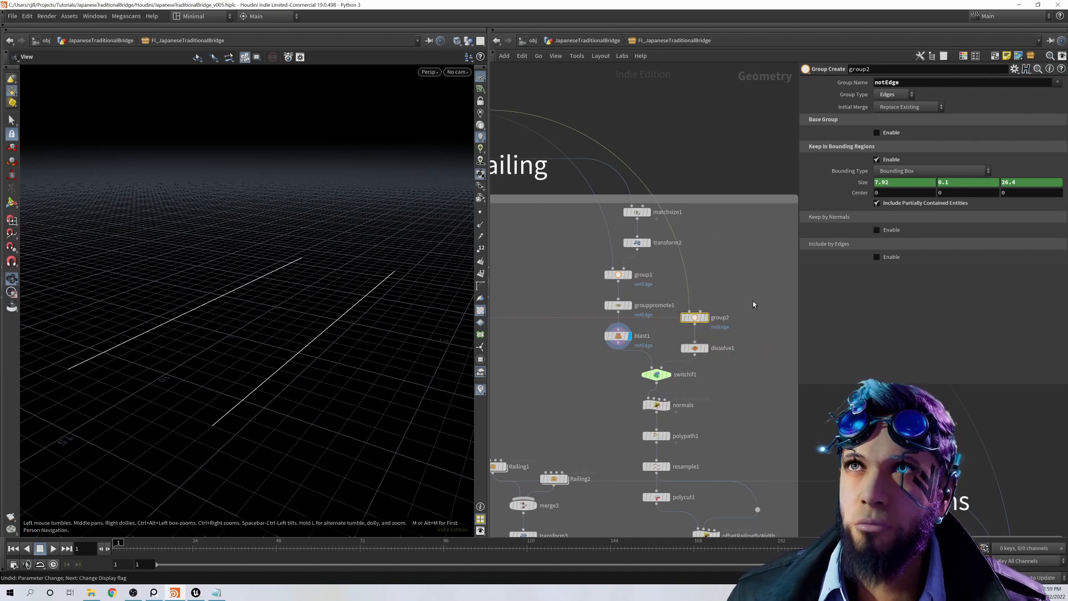
click(695, 349)
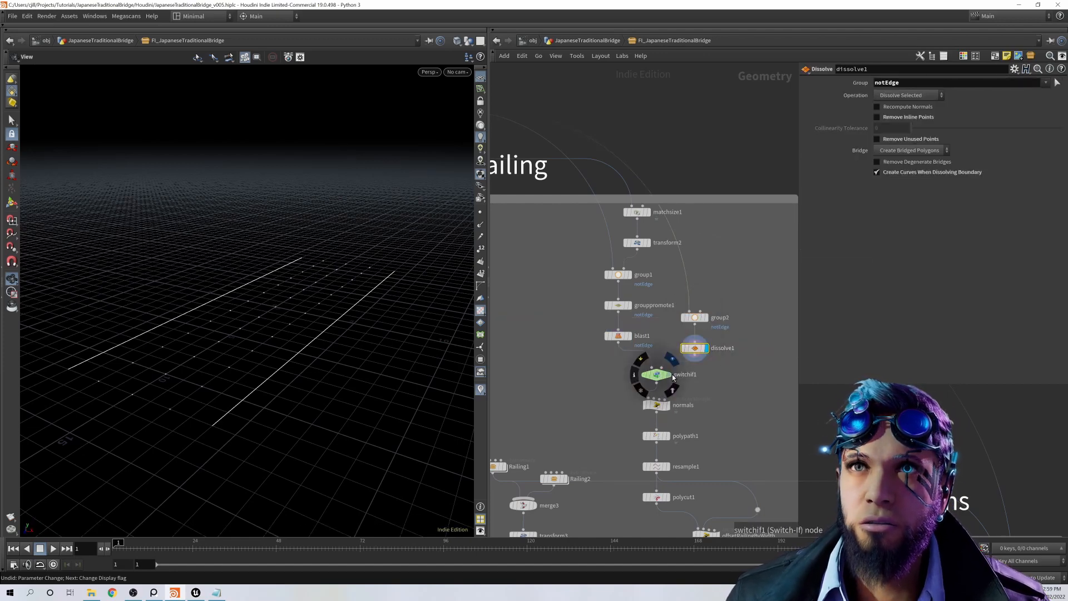
click(657, 374)
scroll(723, 412, down, 2)
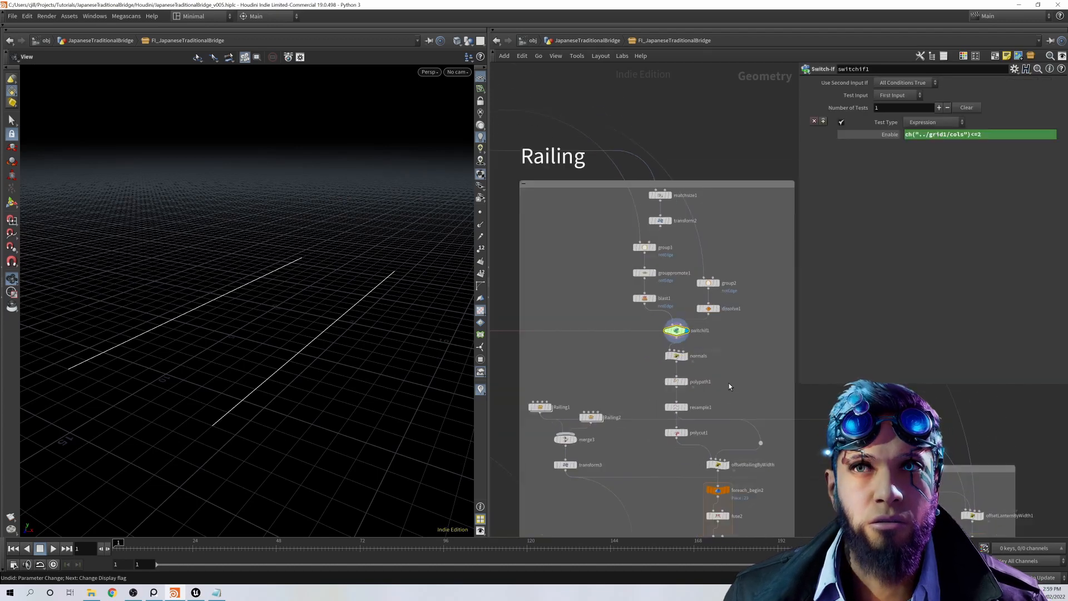
click(887, 135)
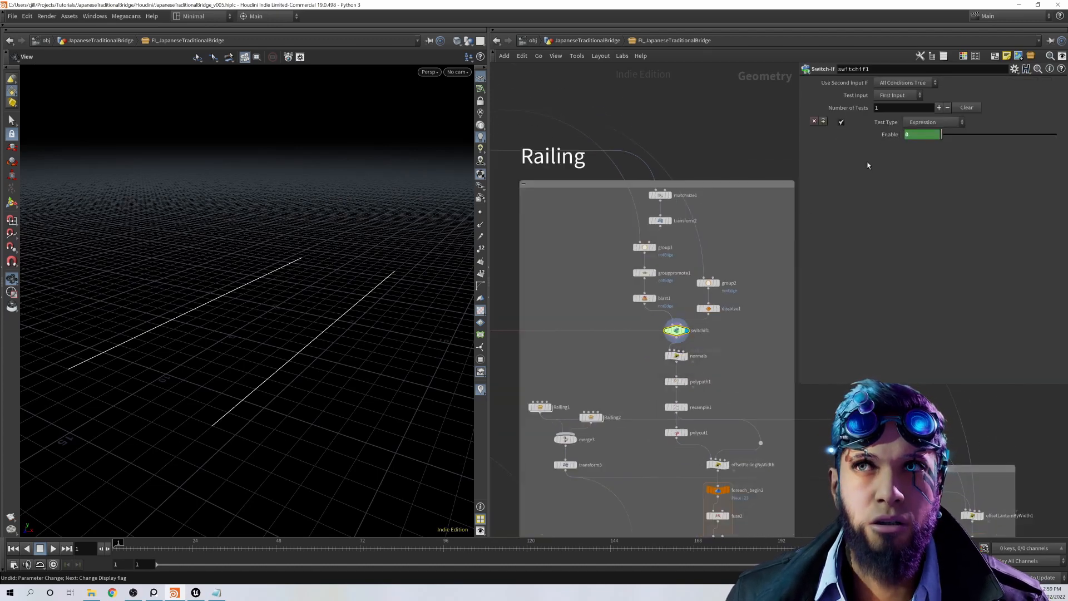
Step: Display the normals wrangle and examine its VEXpression alongside the point normals on the two railing lines
scroll(701, 367, up, 2)
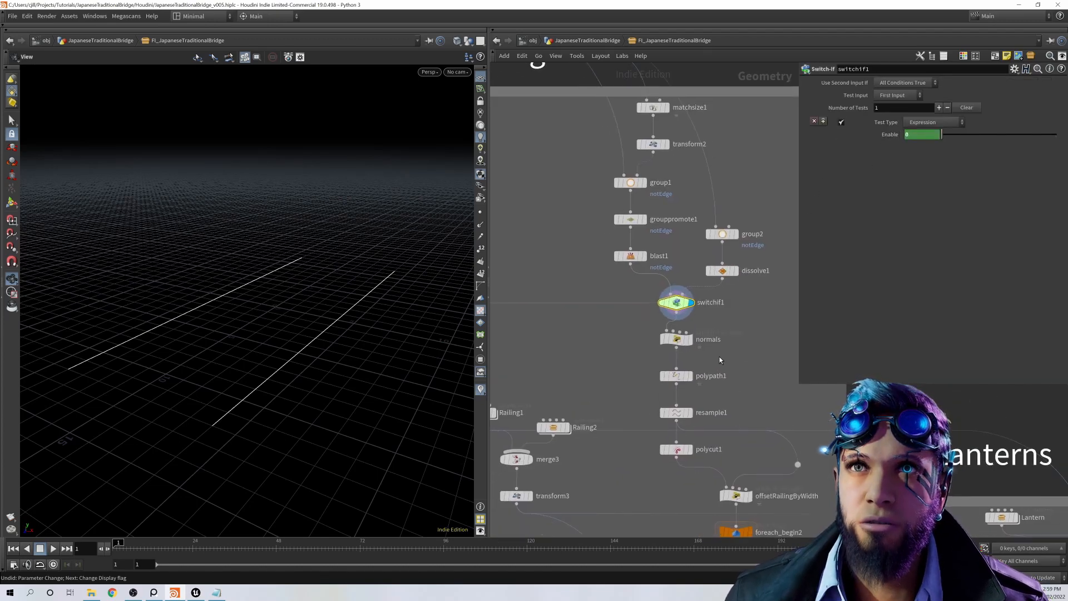
click(679, 341)
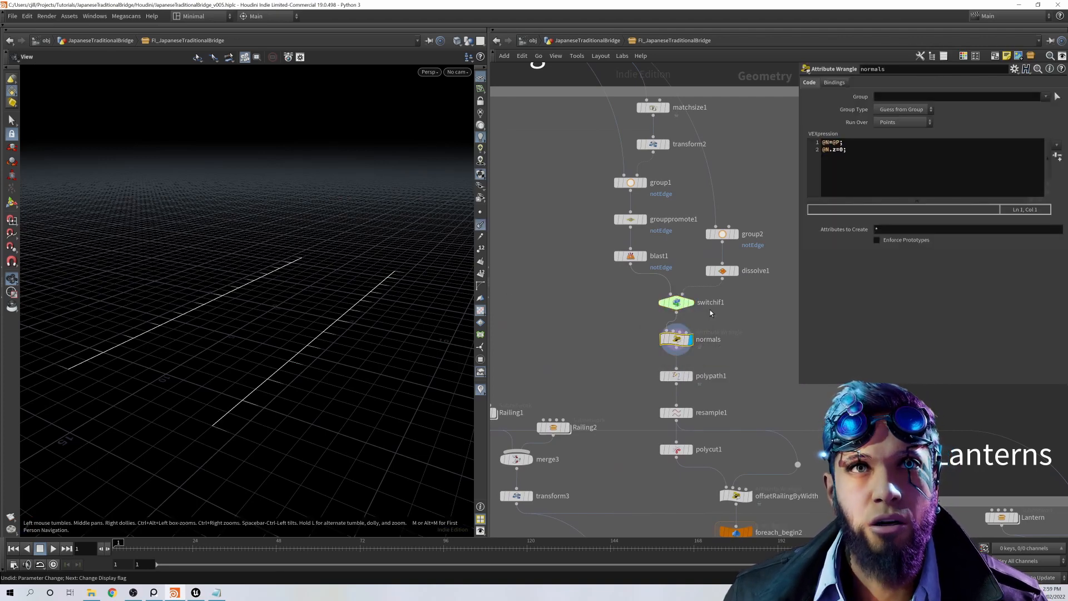
click(691, 344)
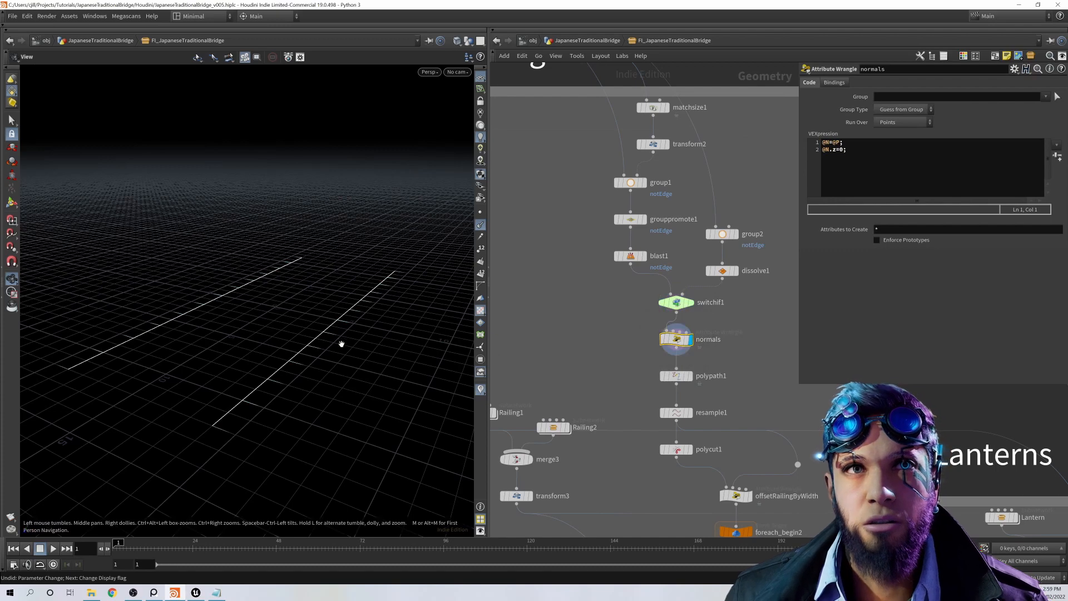
Step: Display polypath1 and resample1 in turn with their parameters, and check the Segments expression of resample1
middle_drag(767, 419, 760, 386)
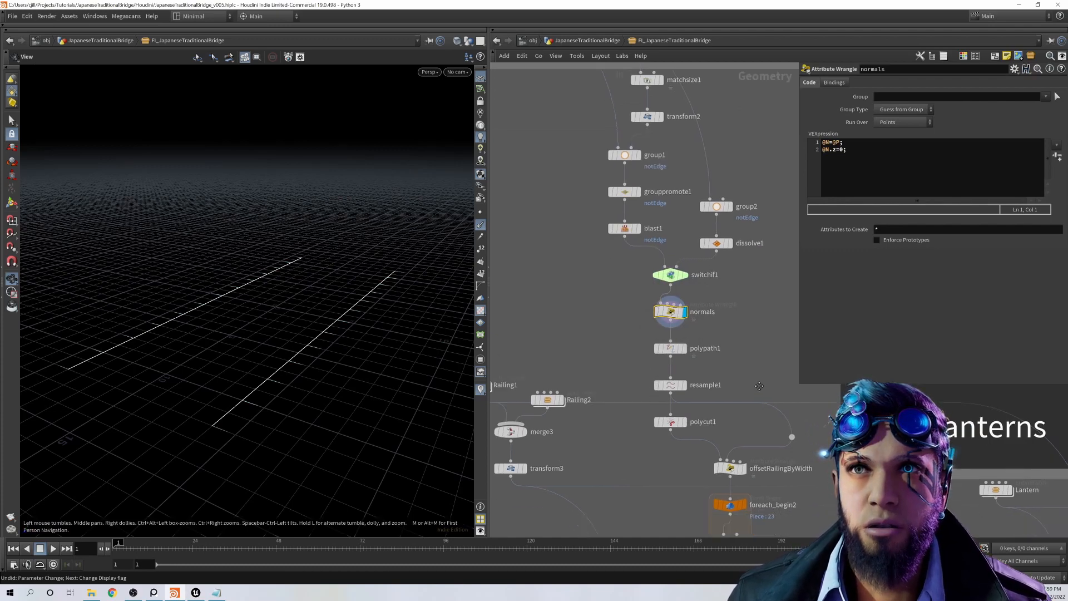
click(687, 345)
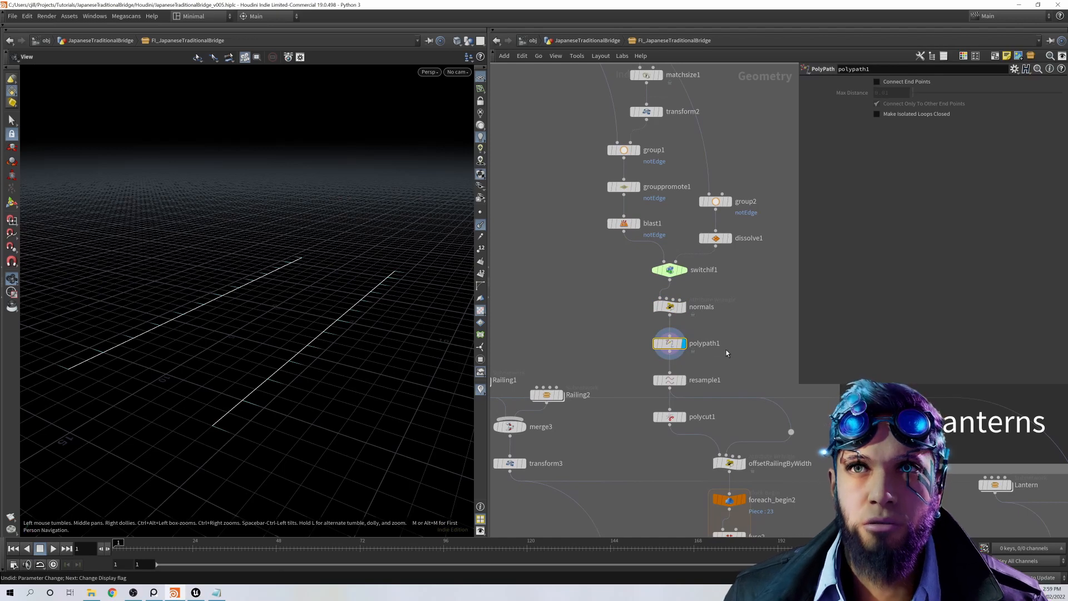
middle_drag(727, 355, 731, 322)
click(690, 348)
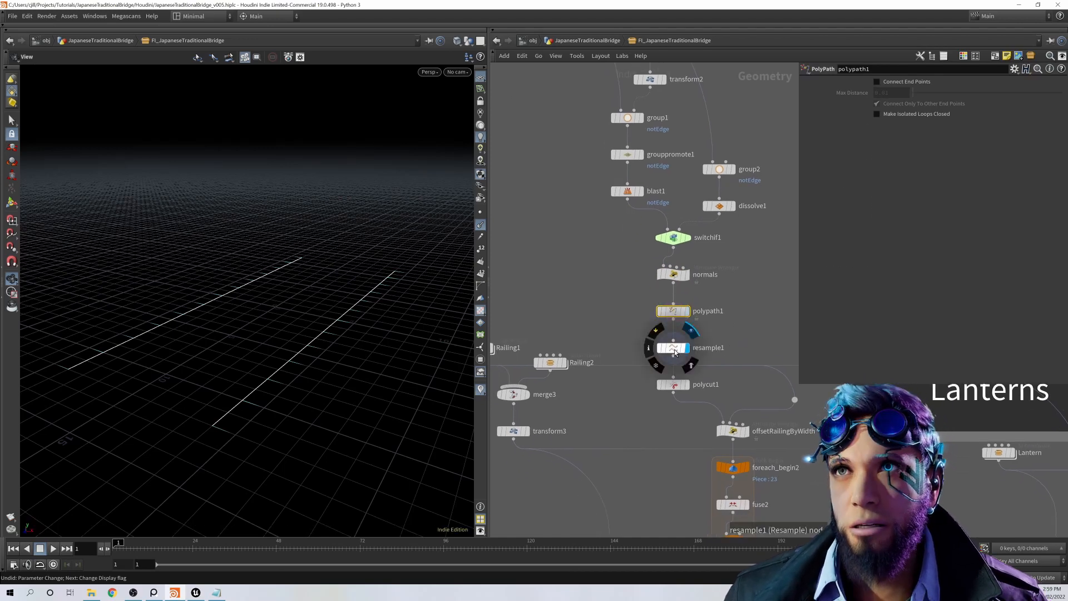
click(675, 349)
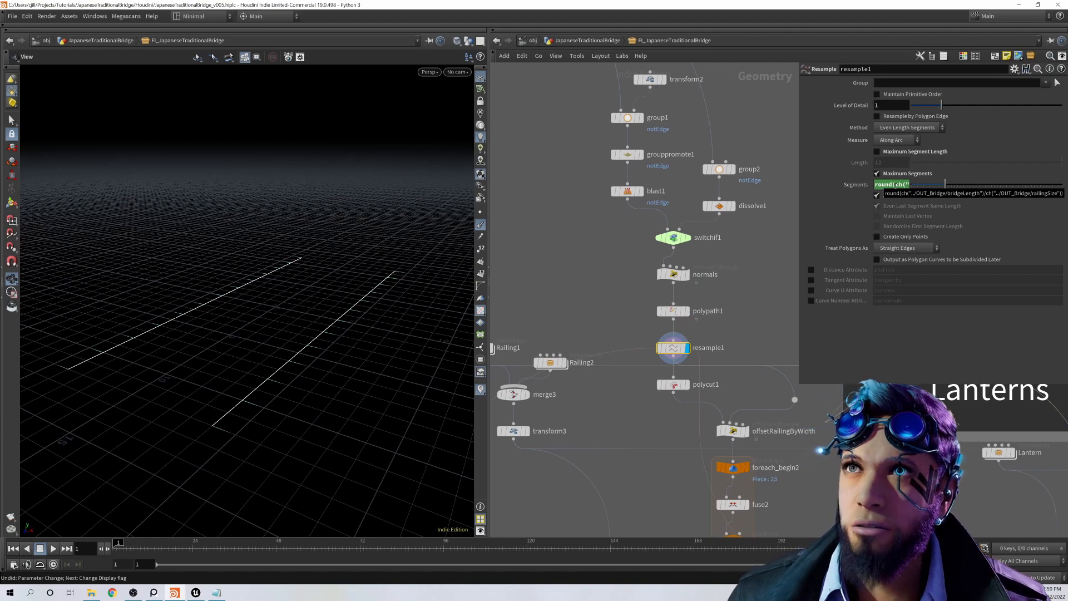
Step: Display polycut1 with its Cut Points settings and examine how it splits the resampled railing lines
scroll(722, 334, down, 2)
mouse_move(673, 335)
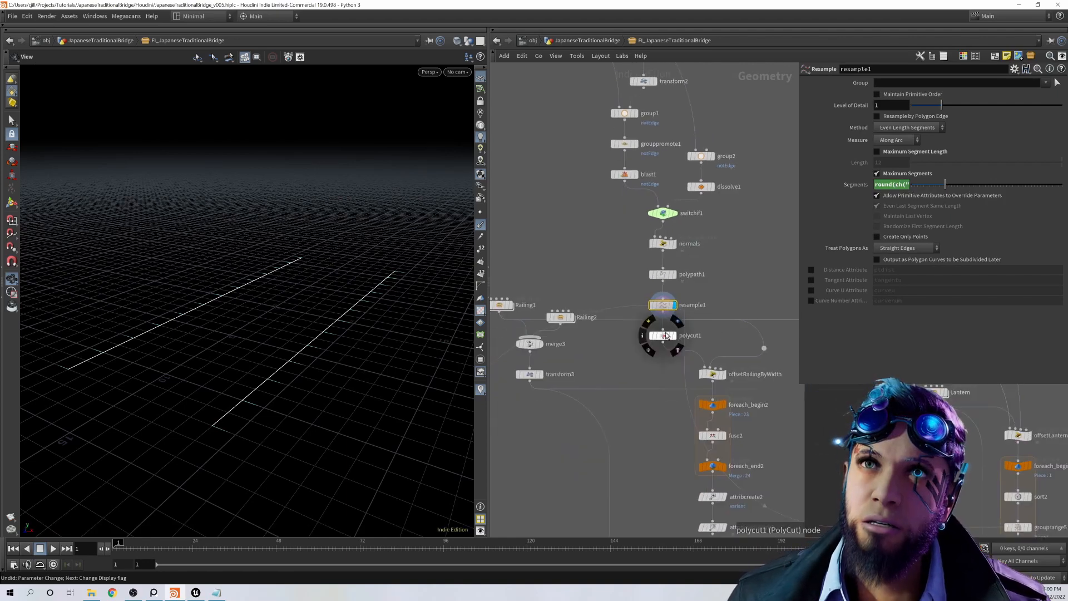
scroll(673, 336, up, 1)
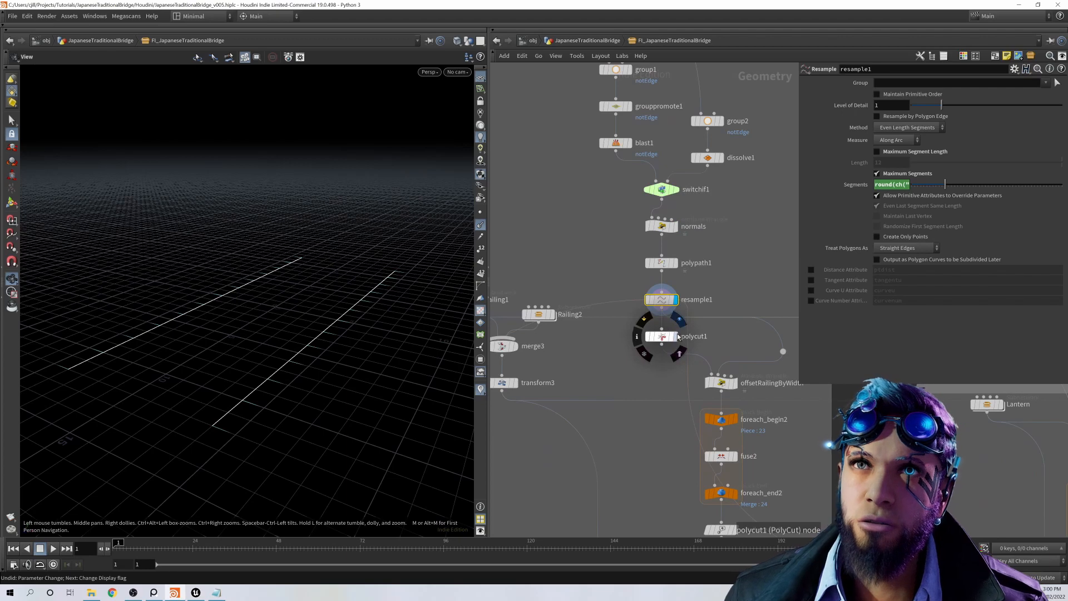
click(668, 336)
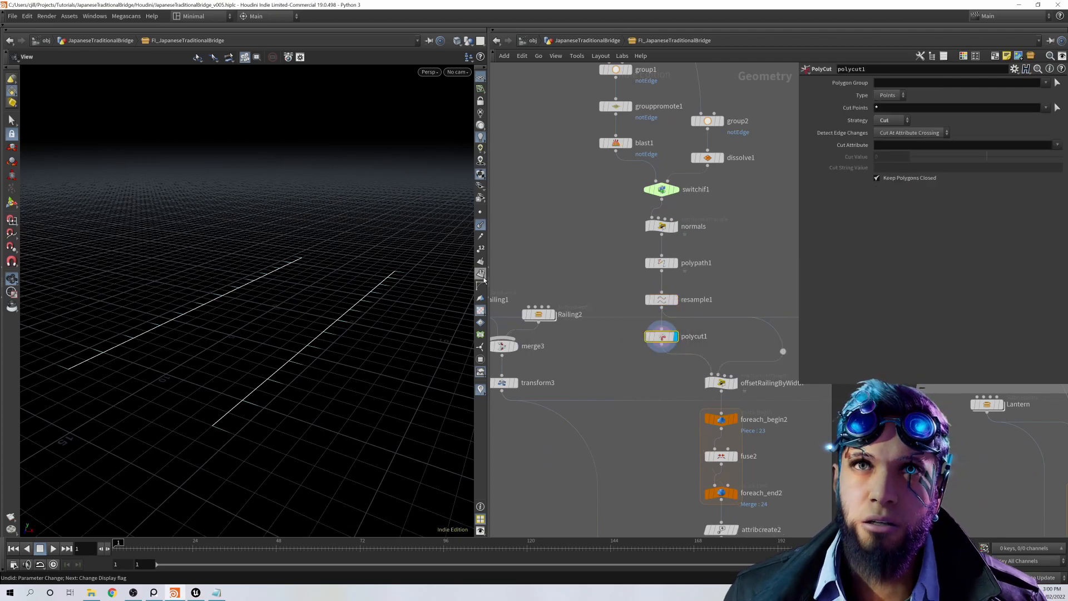
mouse_move(675, 304)
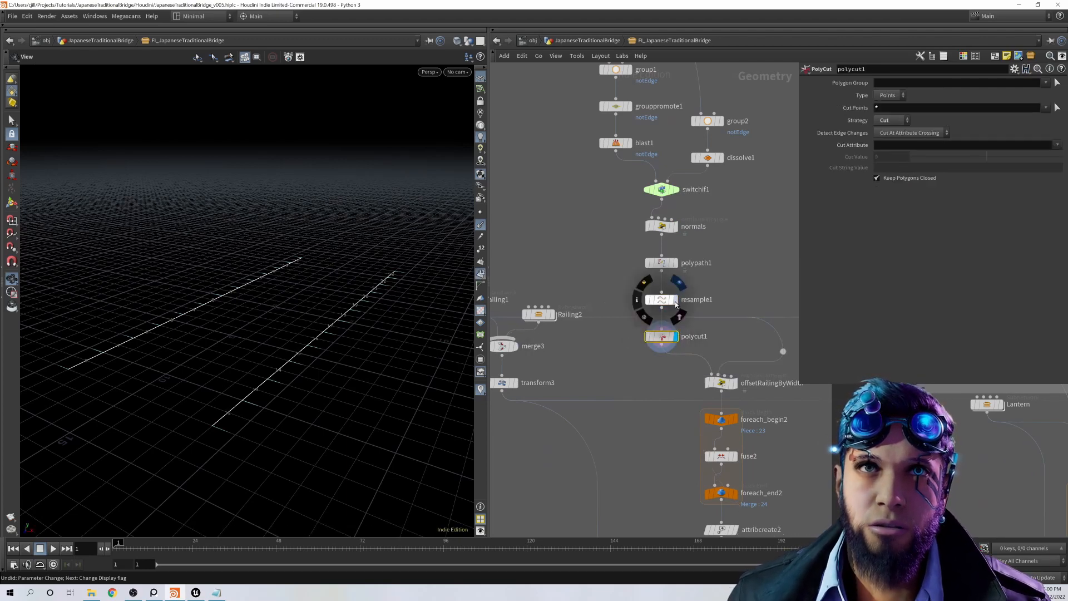
mouse_move(675, 337)
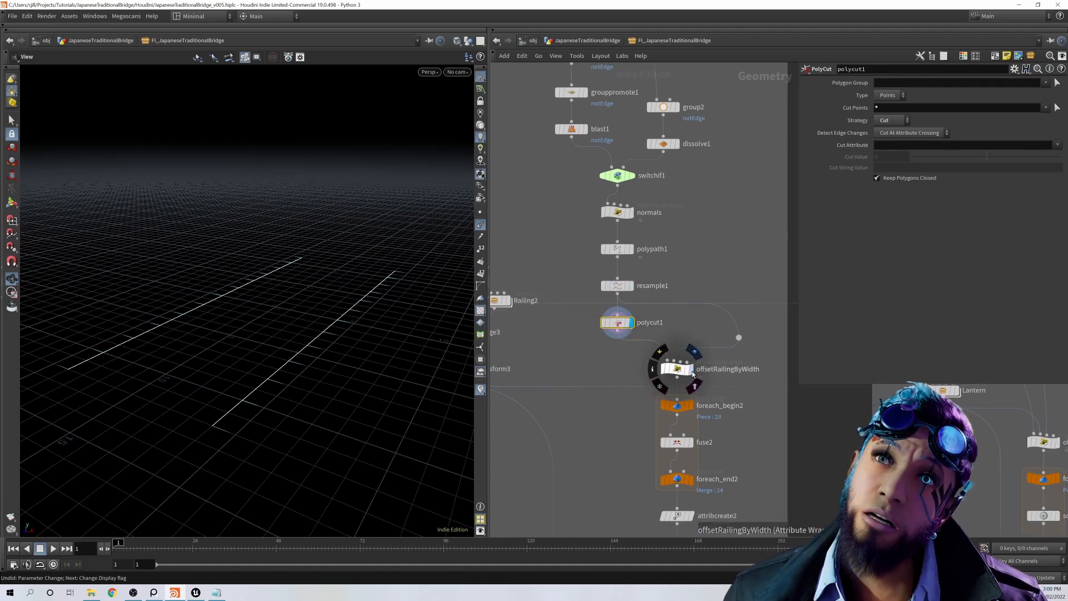
Step: Display offsetRailingByWidth with its VEXpression, and select the Railing2 subnetwork that supplies the railing width
click(692, 372)
click(679, 369)
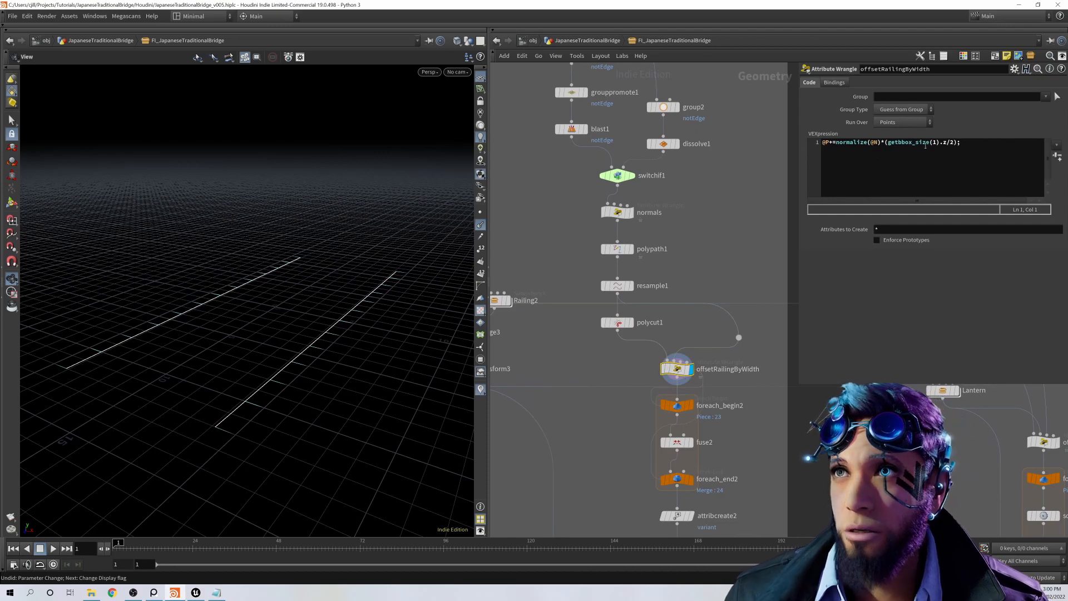
middle_drag(624, 389, 664, 399)
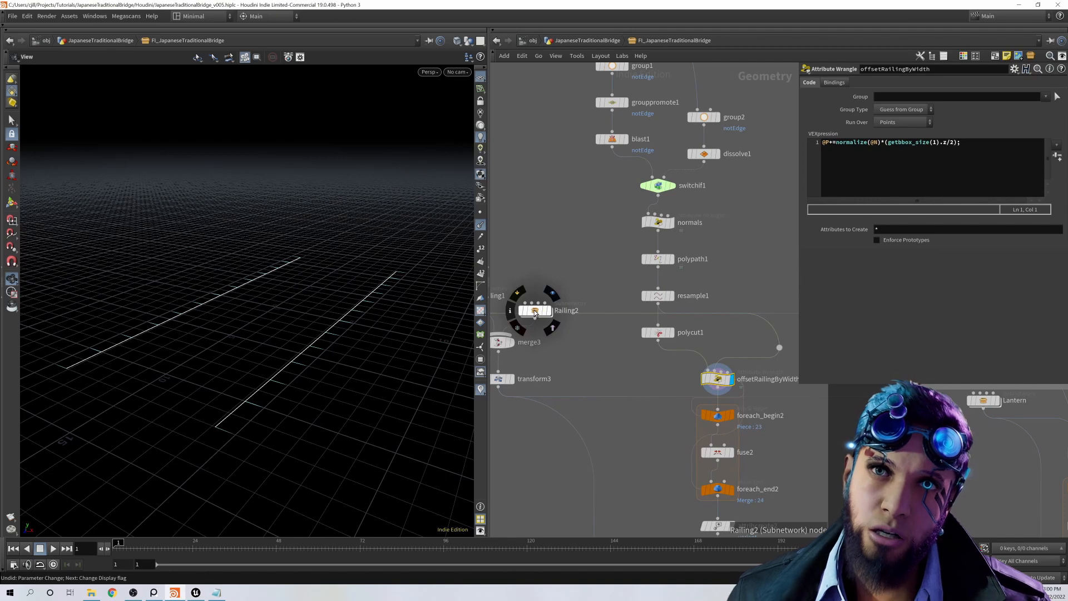
click(534, 312)
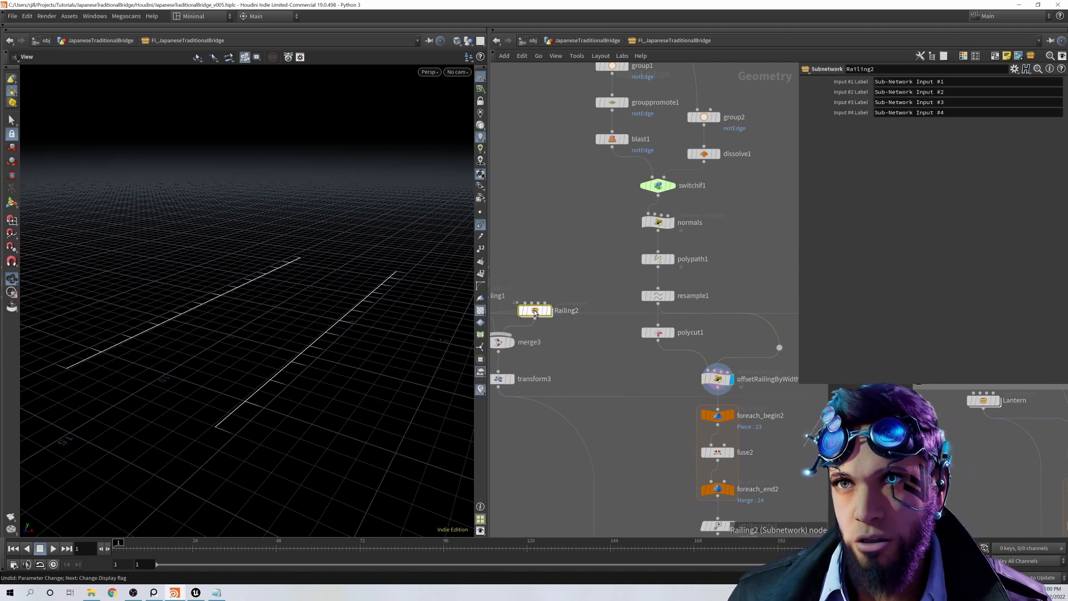
middle_drag(534, 312, 512, 253)
Step: Open the foreach_begin2 parameters and display the fuse2 and foreach_end2 results of the railing loop in turn
click(696, 356)
mouse_move(710, 395)
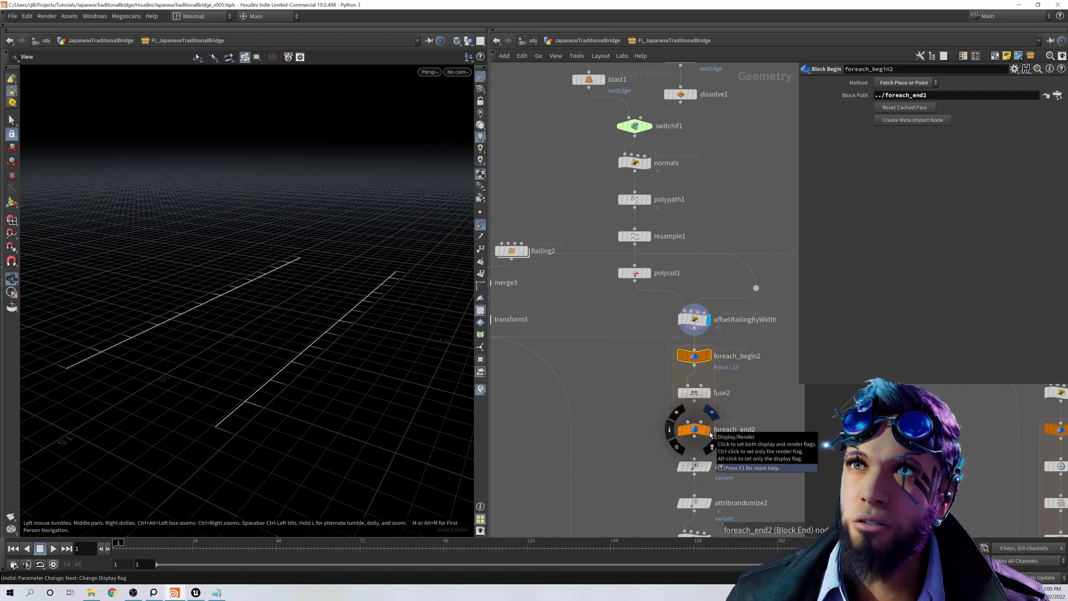
click(710, 395)
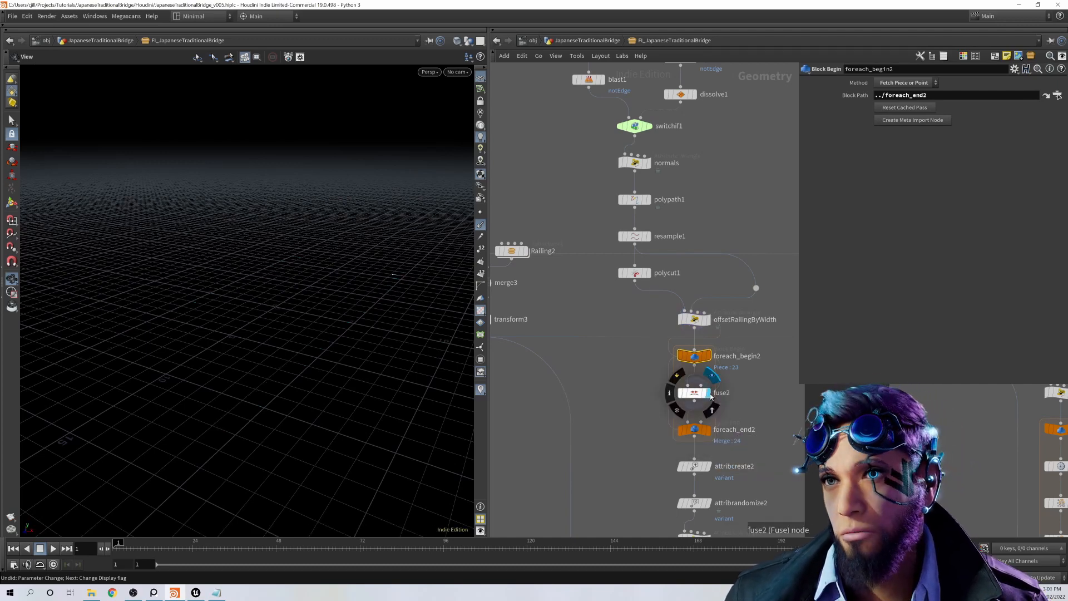
click(710, 431)
Step: Check the parameters of attribcreate2 and attribrandomize2, and display randRotate180Degrees1 with its VEXpression
middle_drag(765, 473, 771, 403)
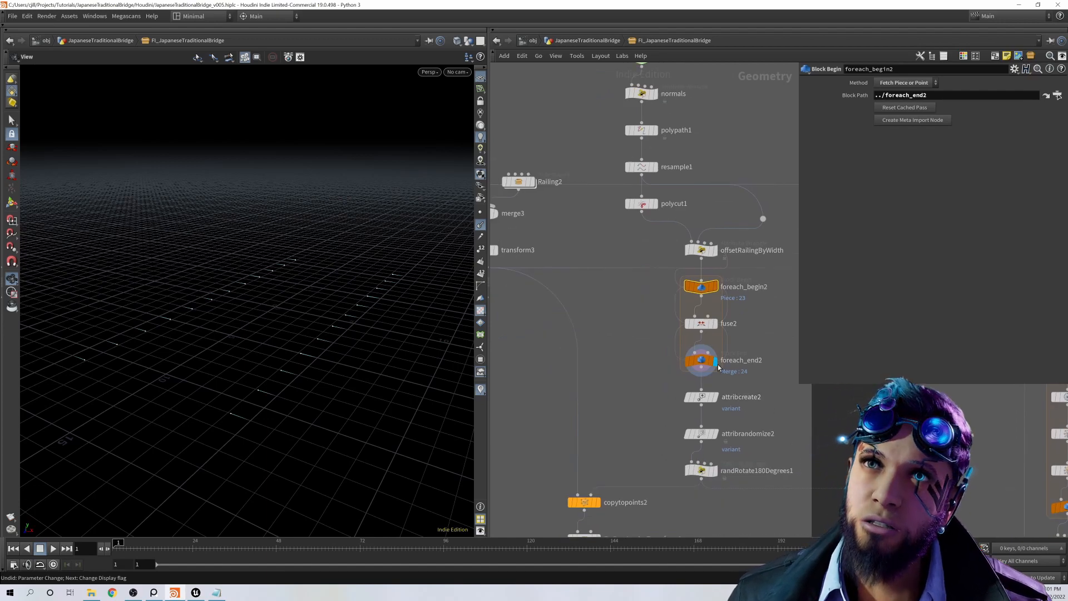
click(704, 398)
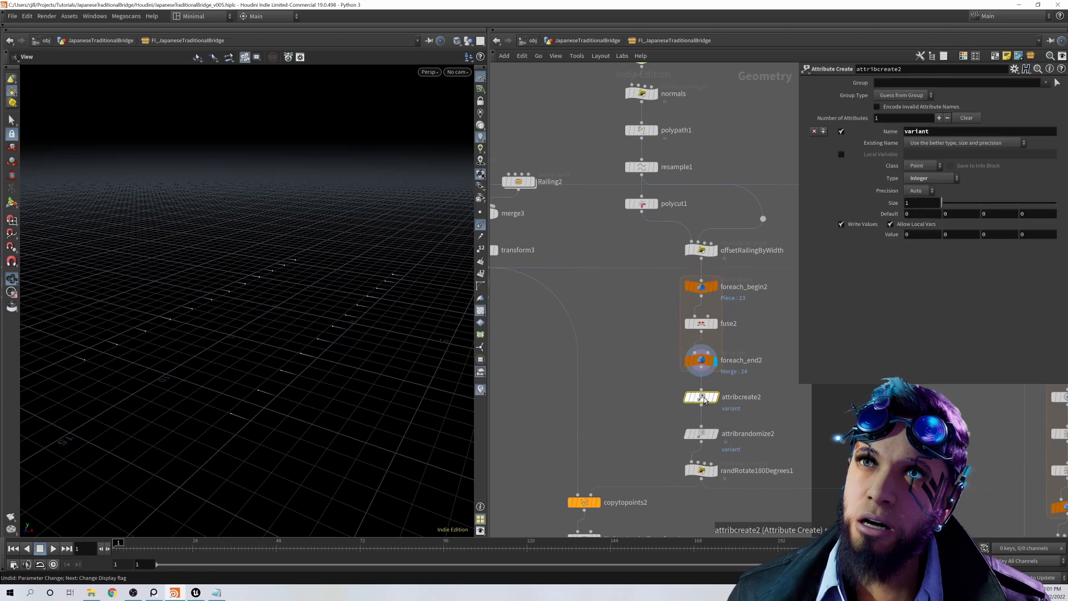
click(701, 434)
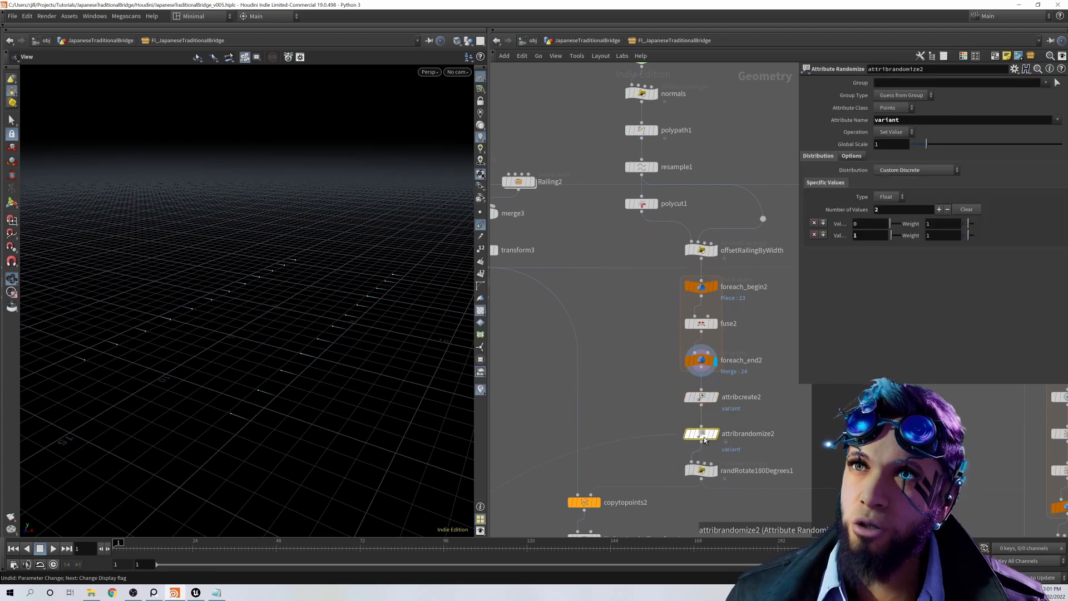
click(715, 472)
middle_drag(715, 472, 719, 382)
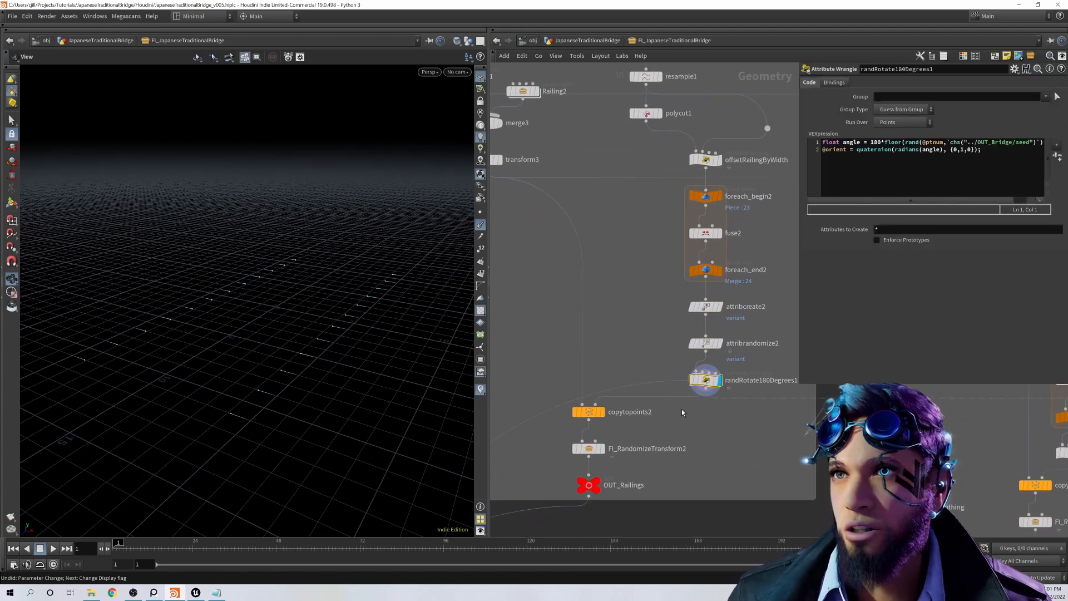
Step: Display copytopoints2 with its Piece Attribute settings and the FI_RandomizeTransform2 result of the railings
click(604, 413)
click(595, 413)
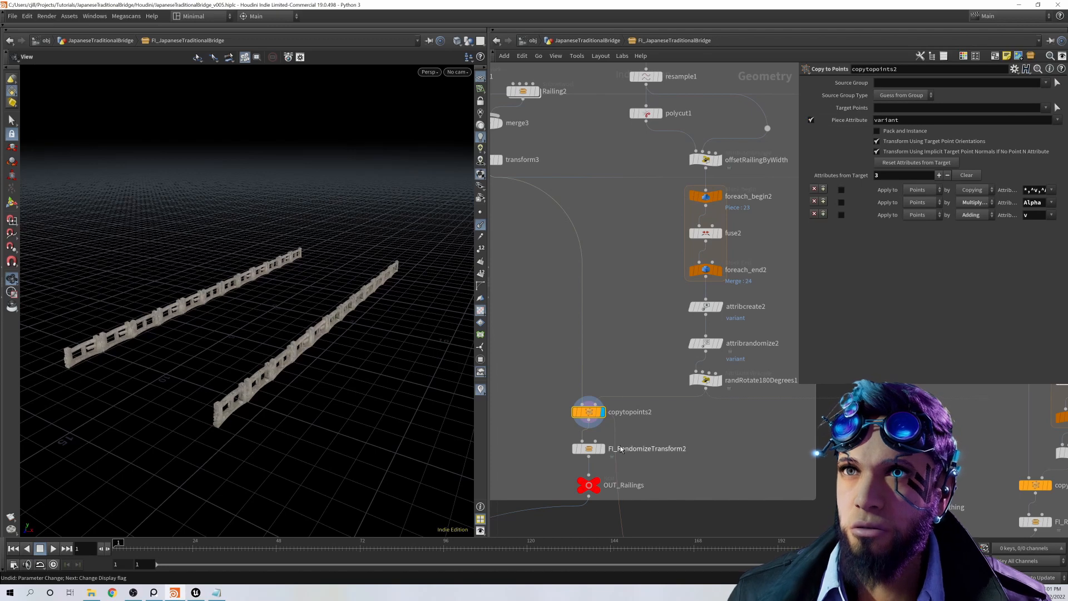
middle_drag(621, 449, 641, 410)
mouse_move(624, 413)
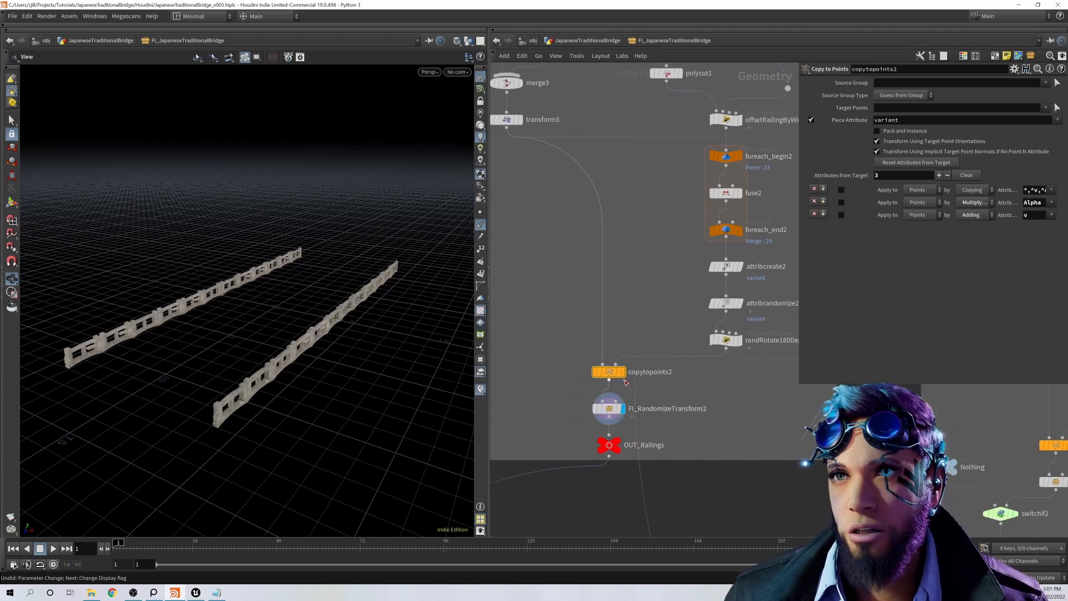
click(624, 409)
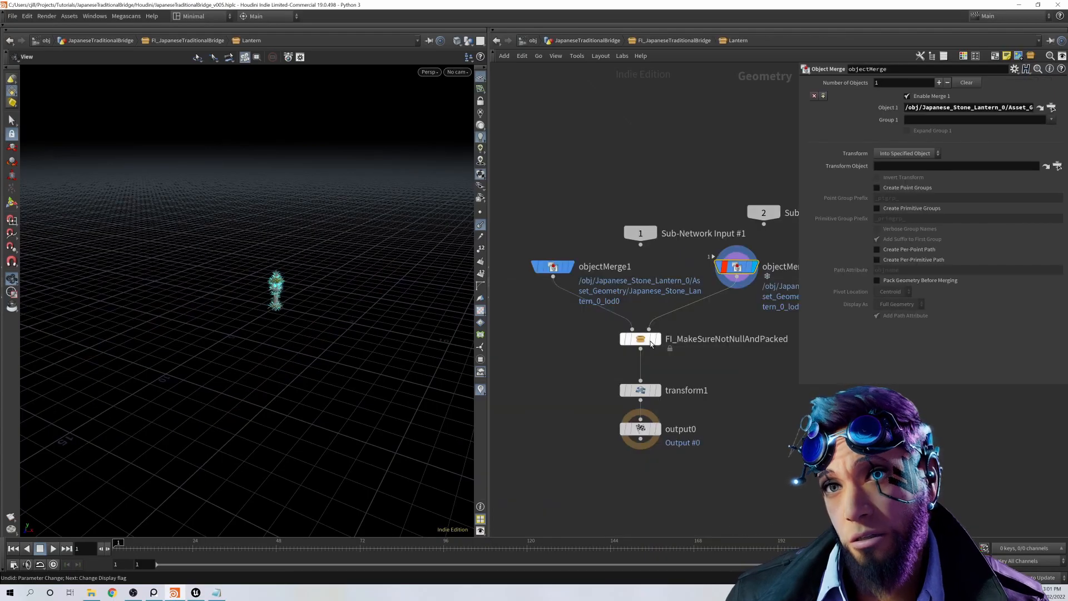
Step: Inside the Lantern subnetwork, display FI_MakeSureNotNullAndPacked, check the Uniform Scale expression of transform1, and return to the bridge network
mouse_move(641, 393)
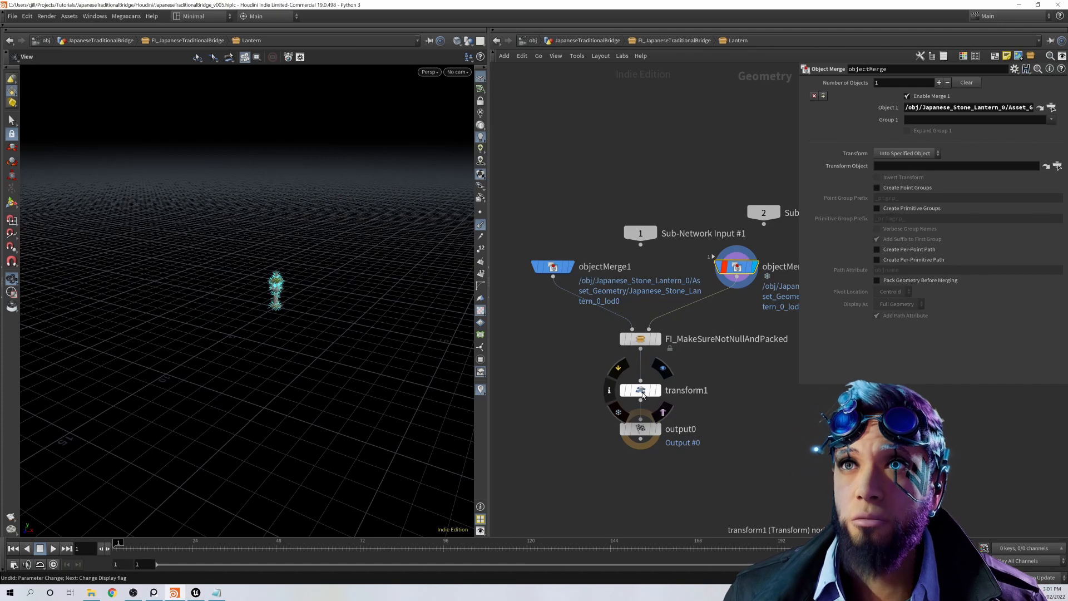
click(641, 391)
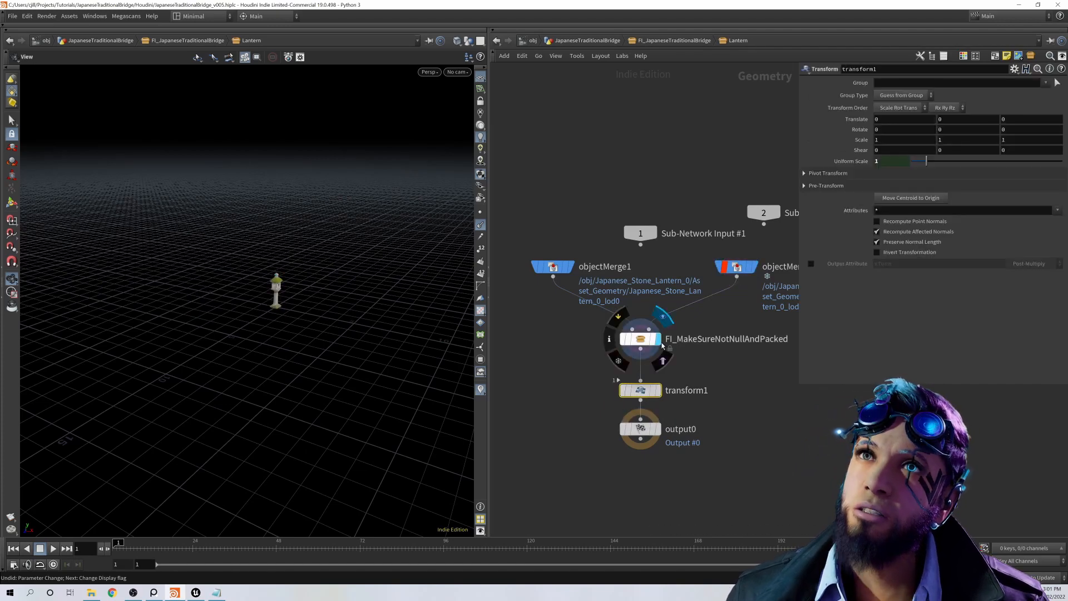
mouse_move(652, 391)
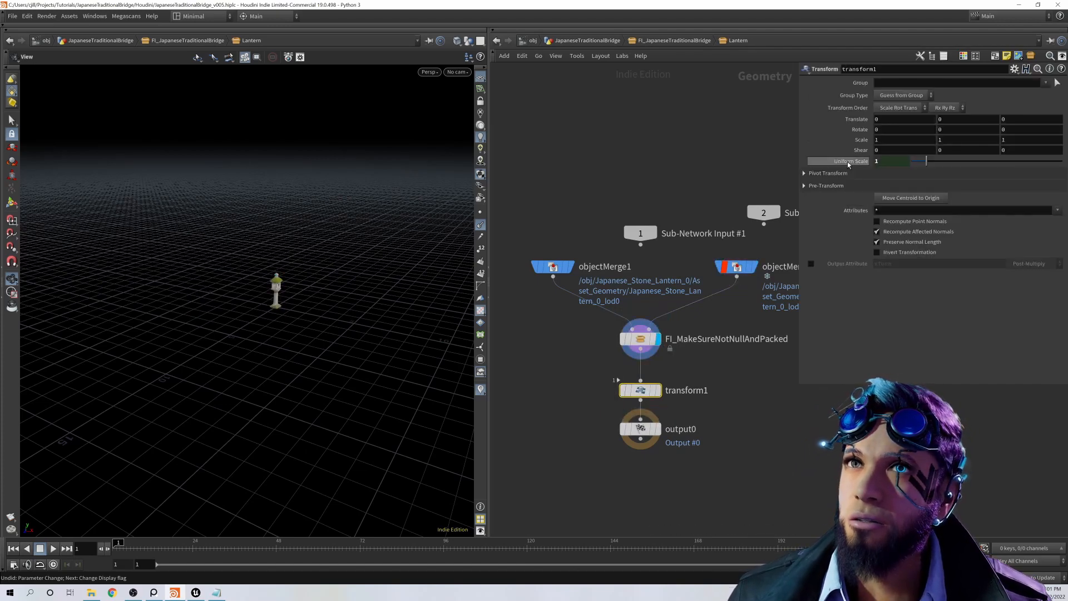
text(ch("../../OUT_Bridge/lanternsScale"))
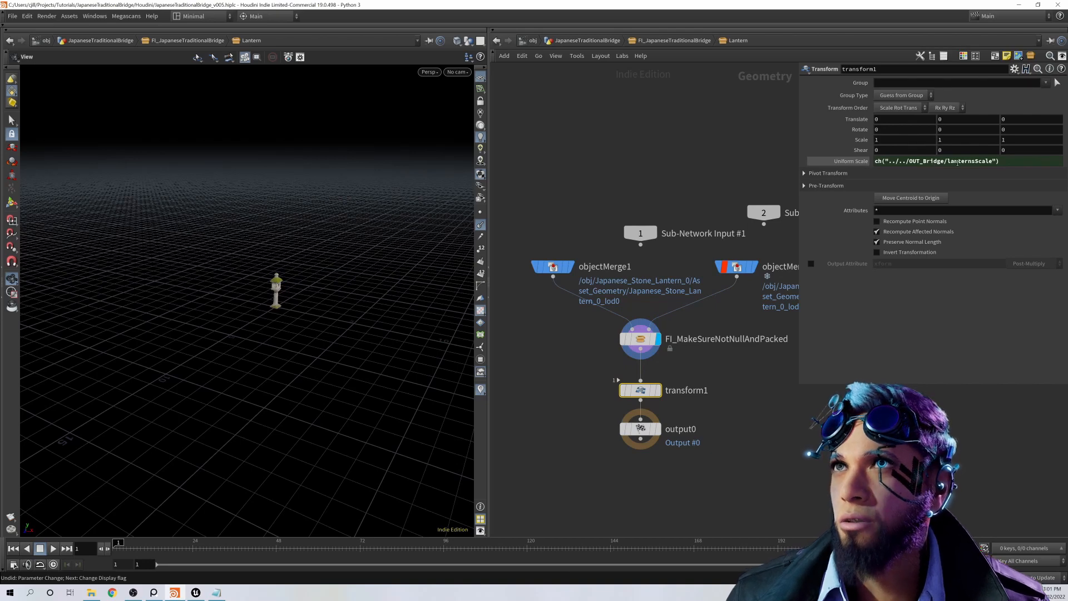
click(673, 41)
Step: Display offsetLanternByWidth1 in the Lanterns network with its VEXpression
middle_drag(633, 421, 626, 335)
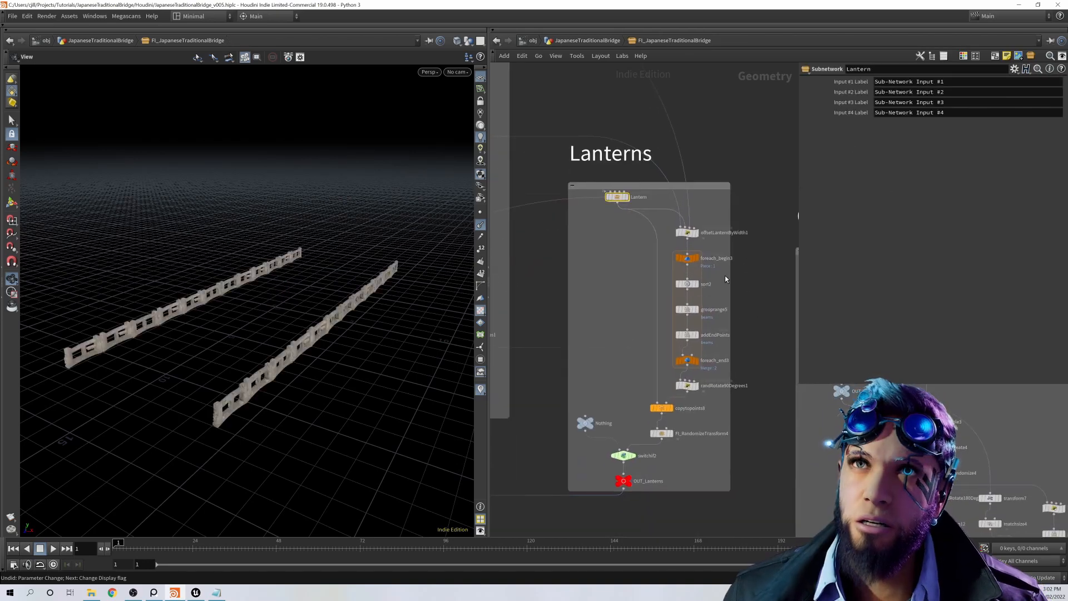
middle_drag(751, 252, 761, 380)
scroll(781, 310, down, 1)
scroll(729, 339, up, 1)
click(751, 347)
click(743, 348)
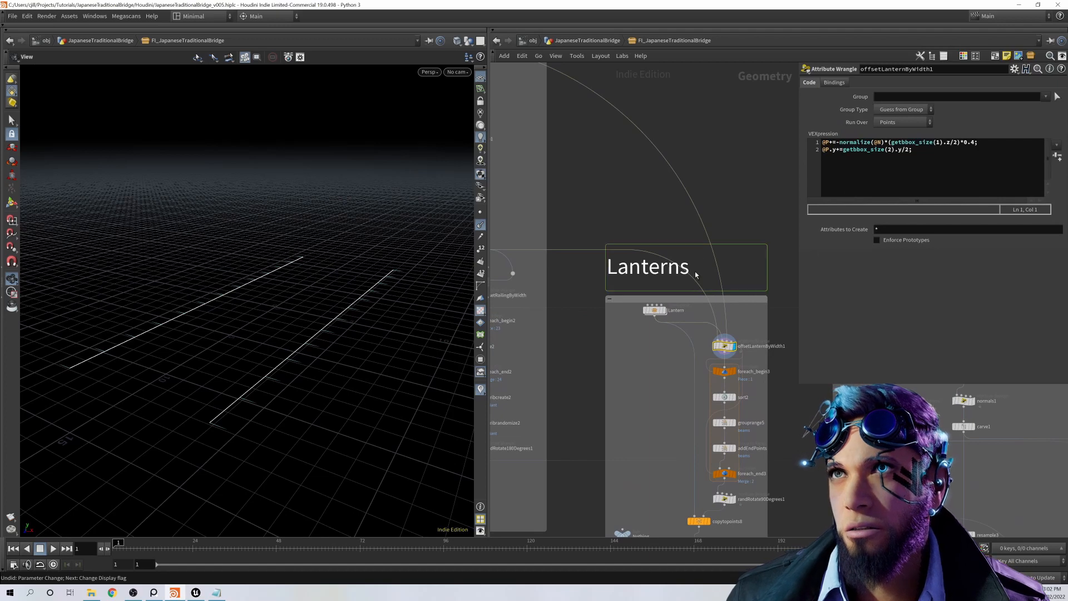
Step: Trace the lantern lines back to resample1 in the Railing network, display it, and redisplay offsetLanternByWidth1 for comparison
scroll(625, 274, down, 1)
middle_drag(589, 224, 632, 263)
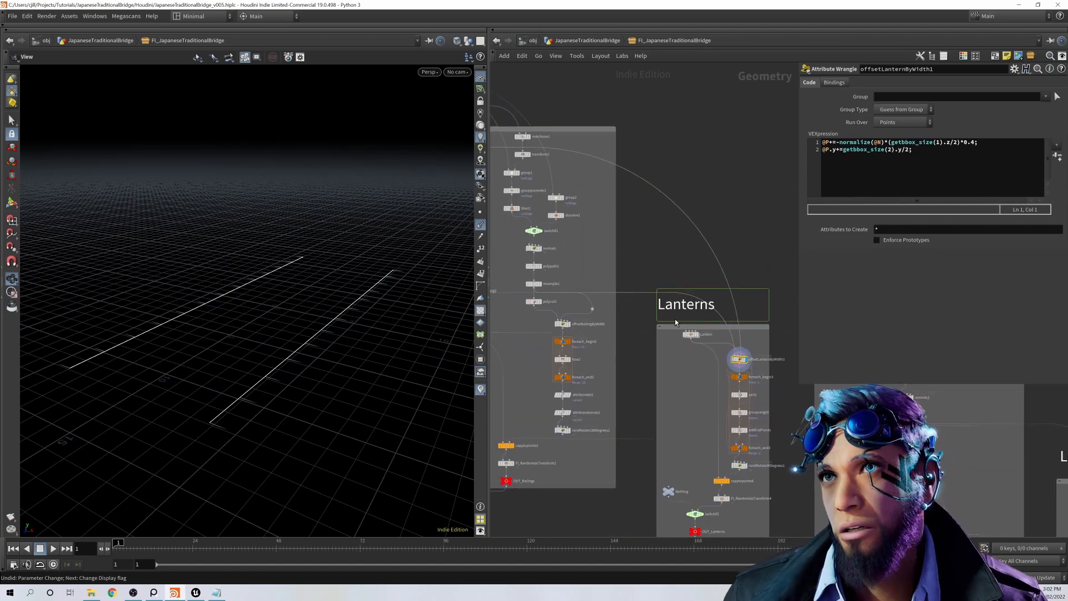
middle_drag(620, 305, 608, 274)
mouse_move(570, 289)
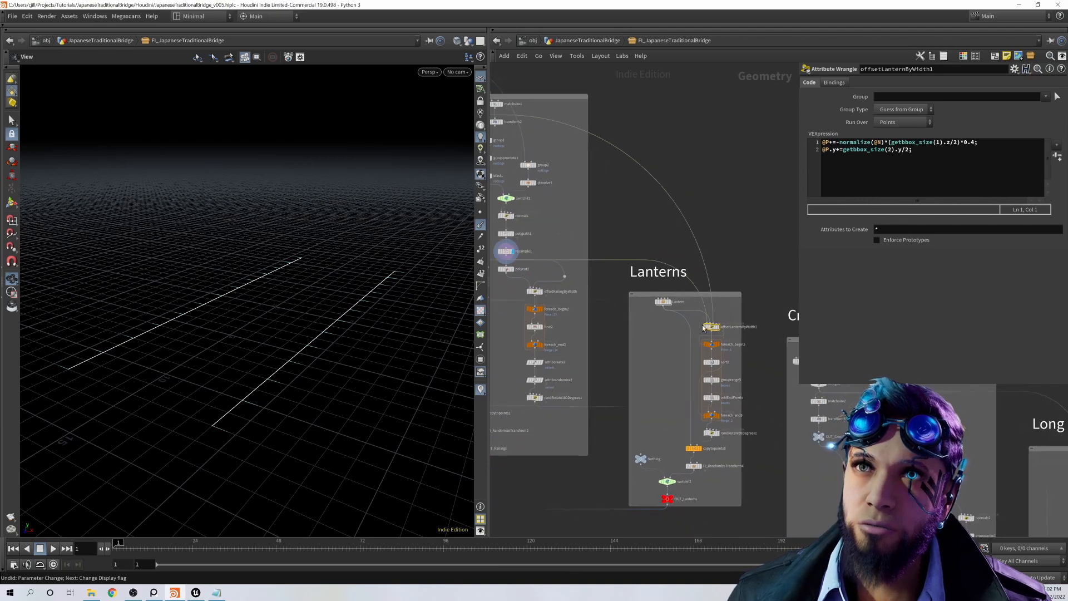
click(718, 327)
scroll(699, 301, up, 3)
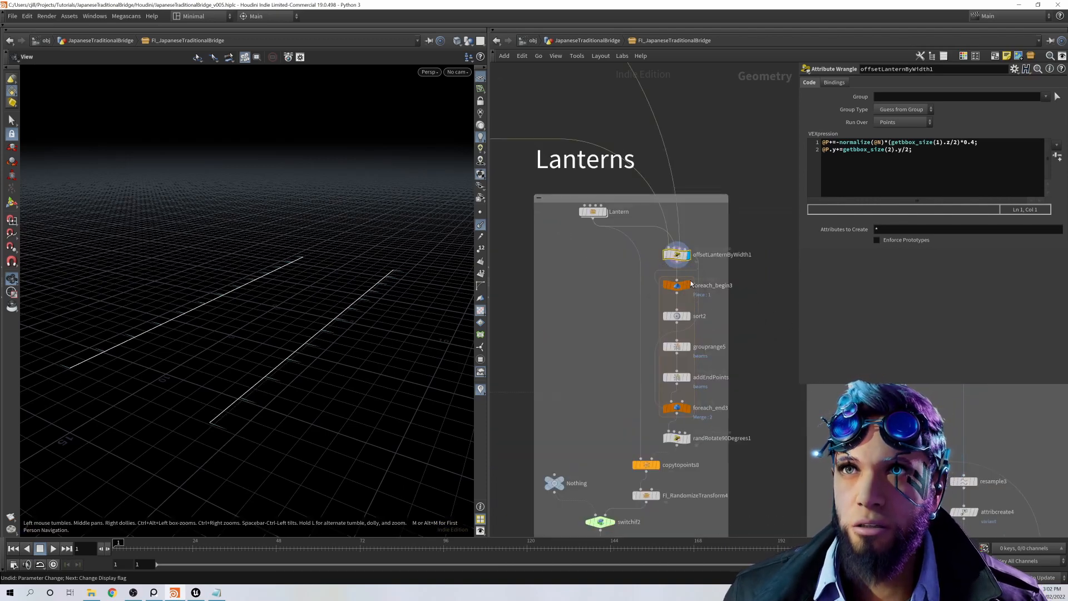
Step: Step through the lantern loop by displaying sort2, grouprange5 and addEndPoints, and check the range settings of the beams group
click(690, 284)
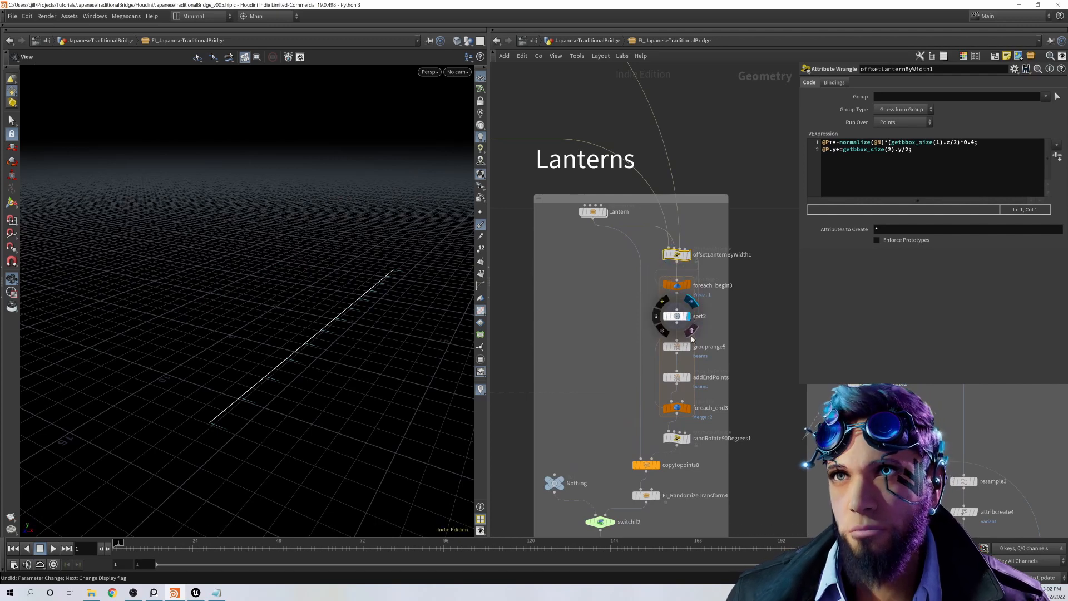
click(677, 348)
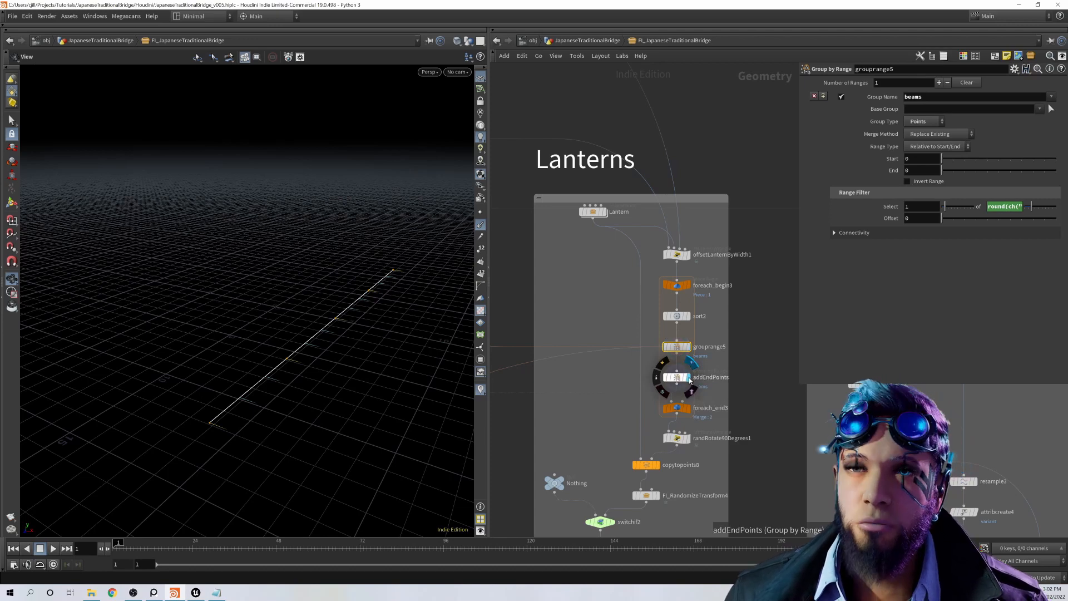
click(690, 382)
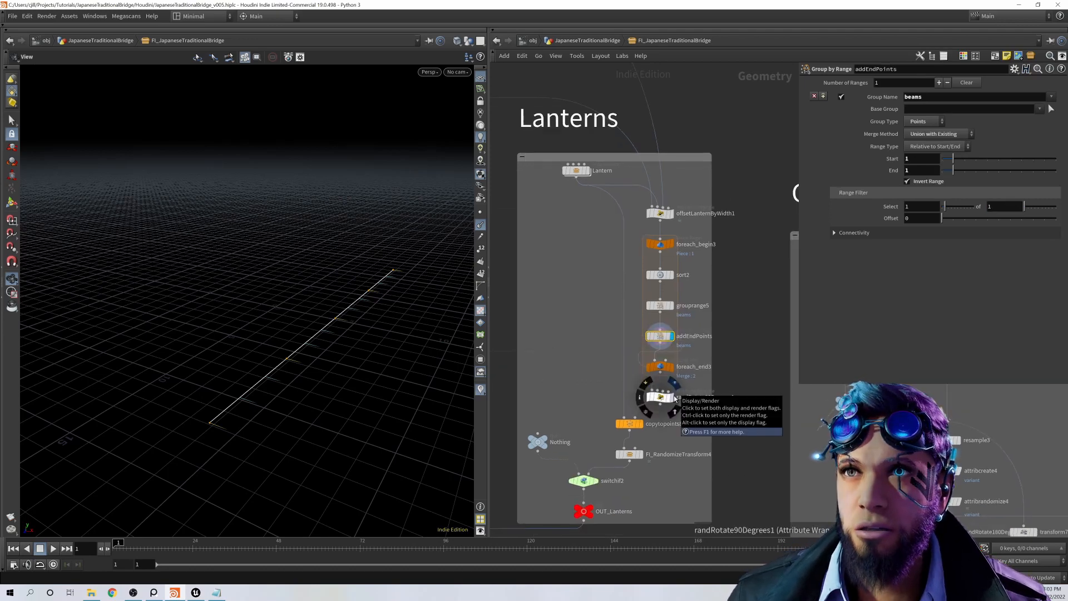
Step: Display randRotate90Degrees1 with its VEXpression, and copytopoints8 with its Target Points setting
click(662, 398)
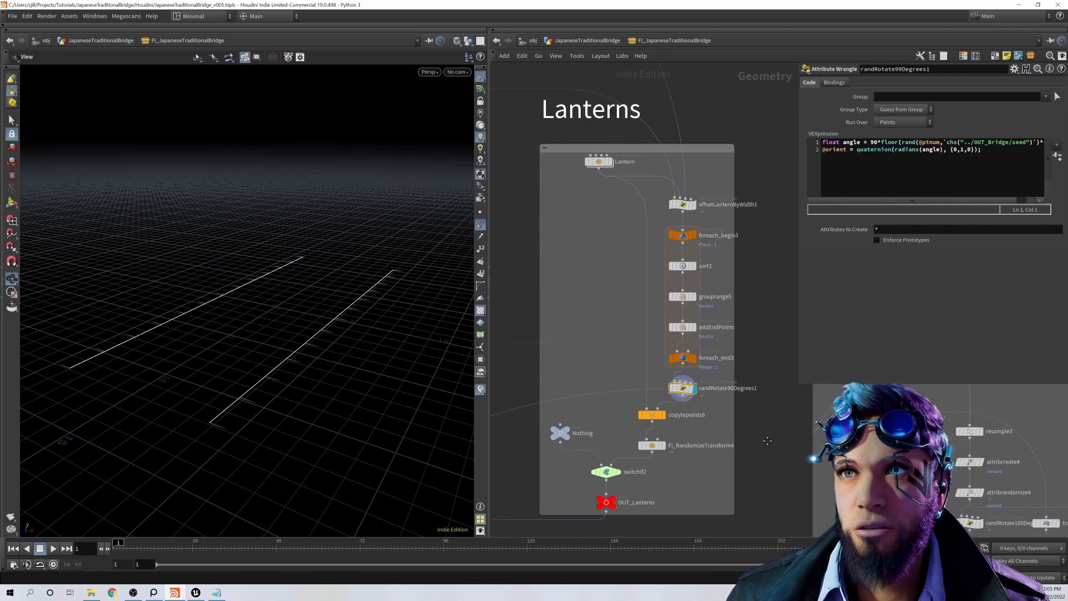
click(693, 409)
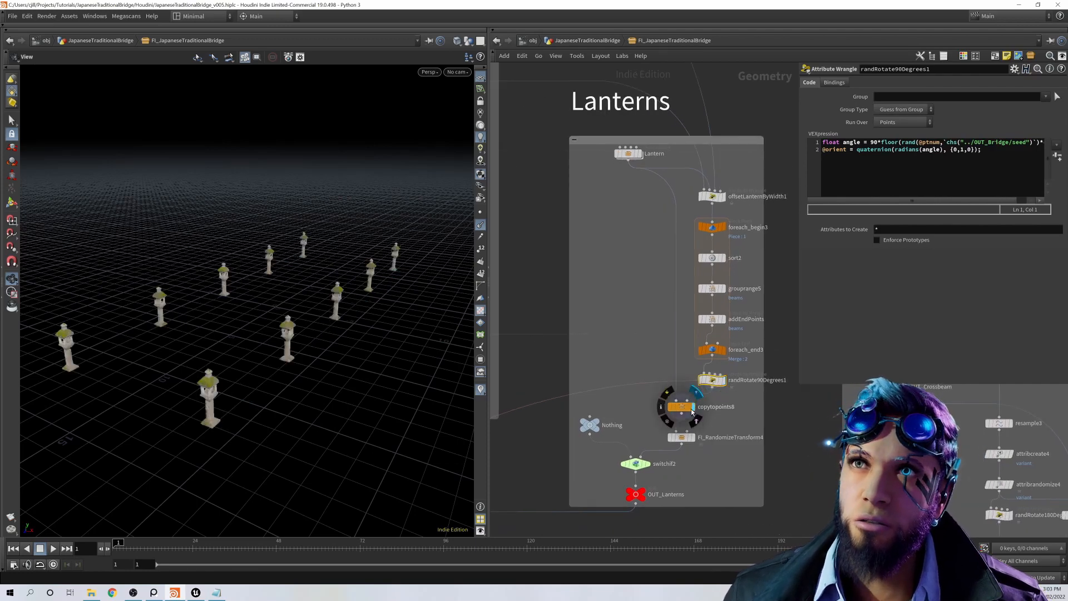
click(683, 411)
scroll(697, 452, down, 2)
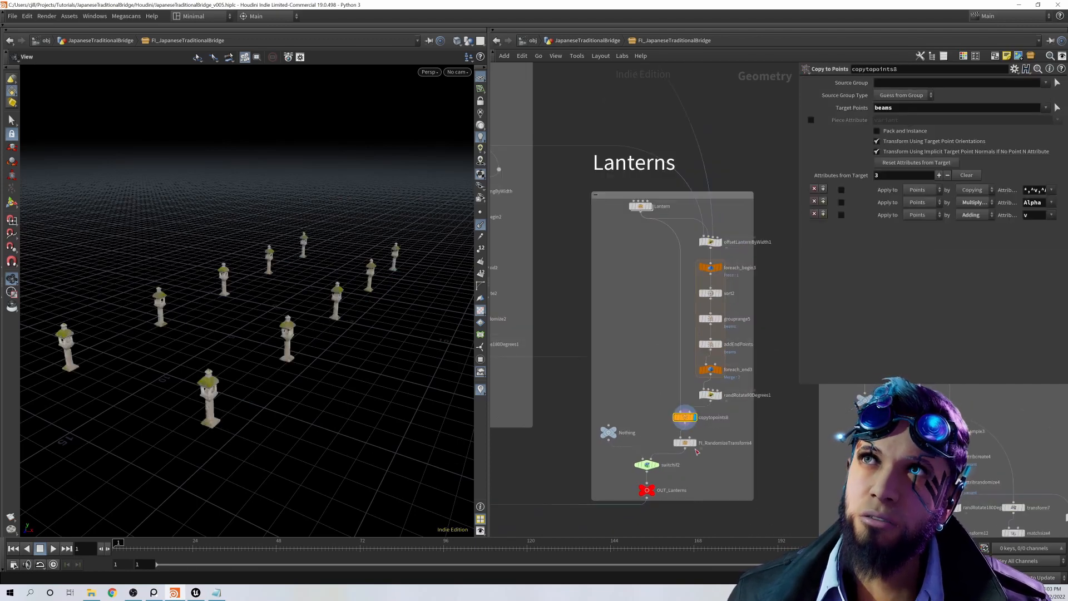
Step: Toggle the bypass of randRotate90Degrees1 on and off to compare the lantern rotations
click(712, 396)
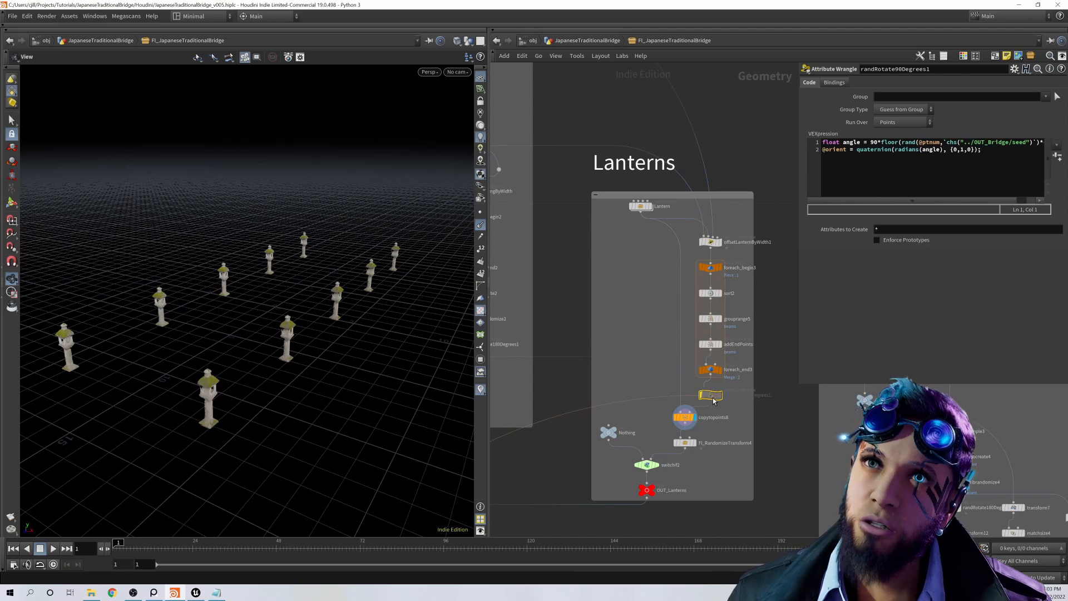
key(b)
key(b)
key(b)
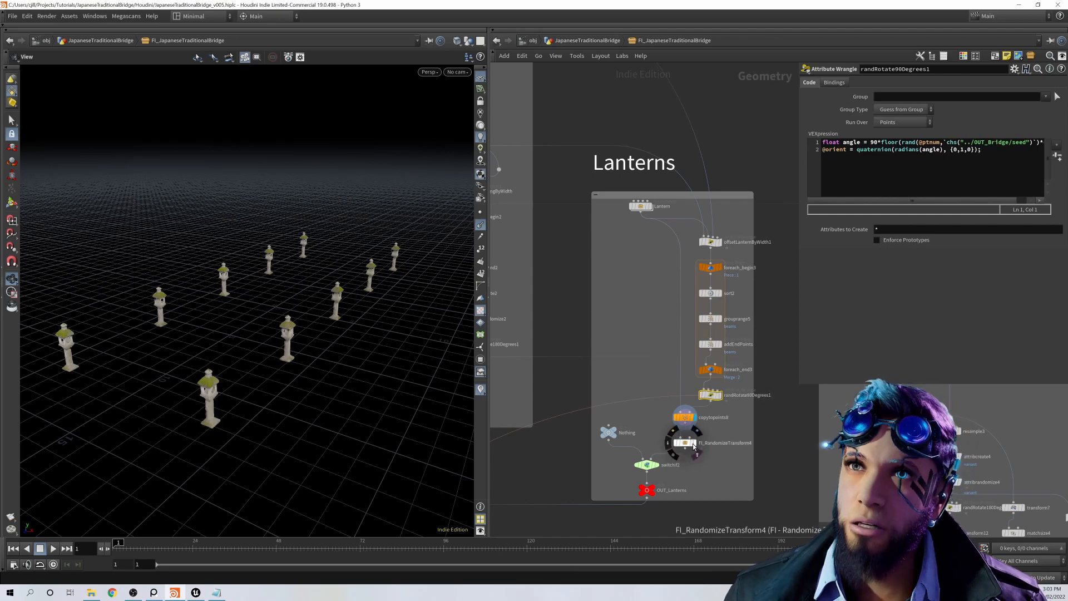
Step: Display FI_RandomizeTransform4 and check the lanternsDensity expression of switchif2 ahead of OUT_Lanterns
click(694, 444)
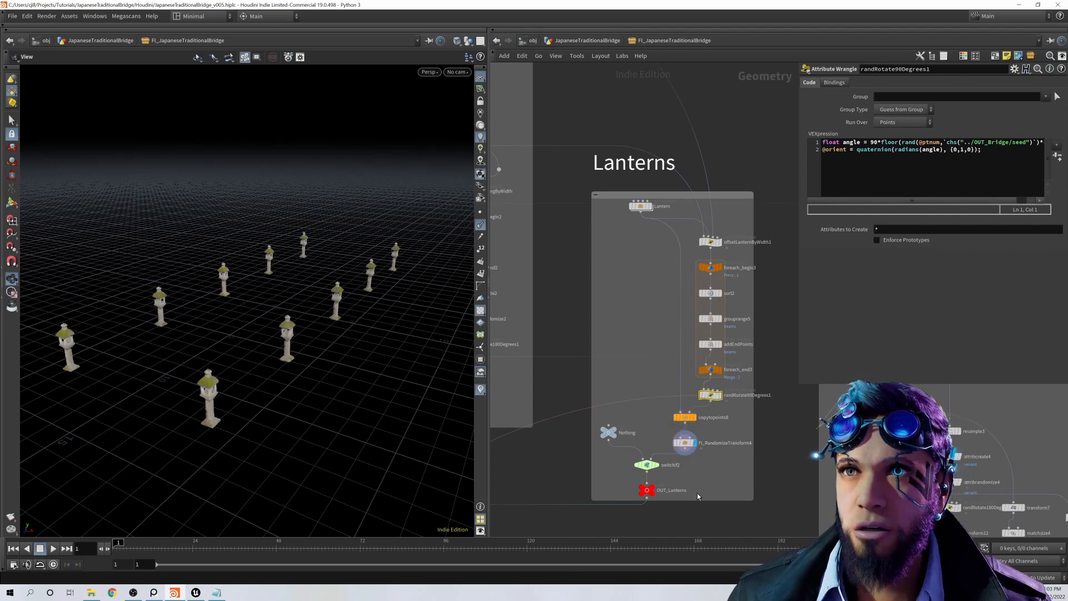
middle_drag(699, 497, 689, 459)
click(639, 429)
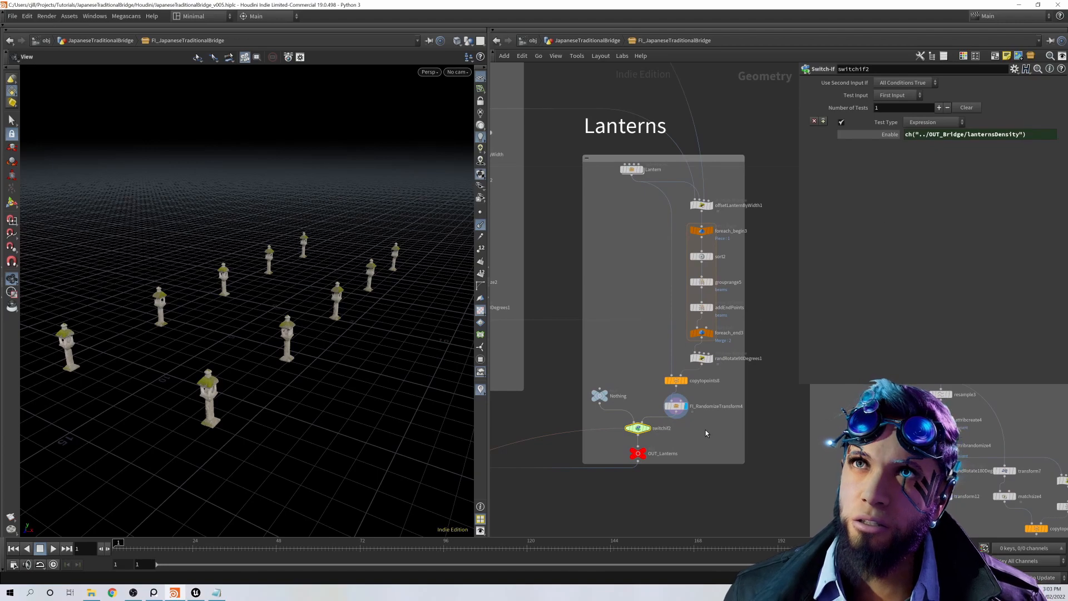
mouse_move(643, 455)
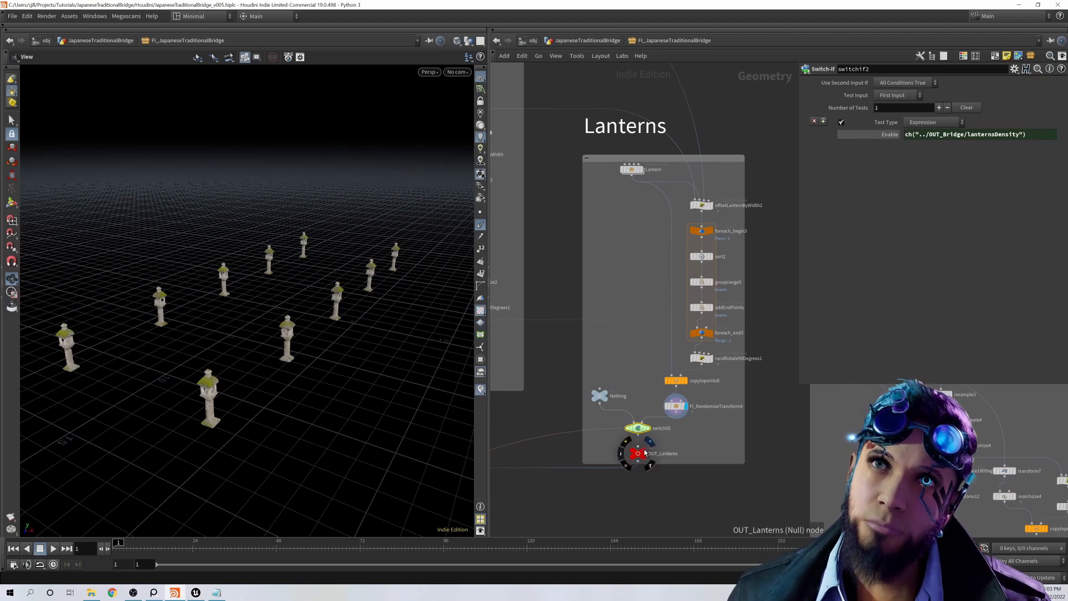
Step: Display grid2 in the Cross beams network and open its parameters with the Size expressions
scroll(645, 462, down, 2)
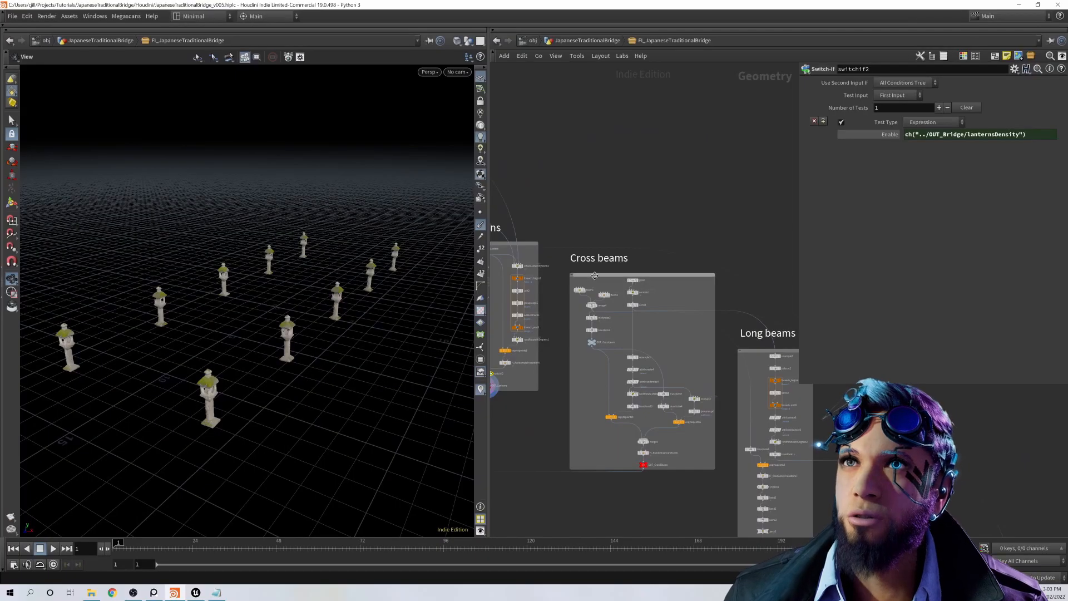
scroll(595, 276, up, 3)
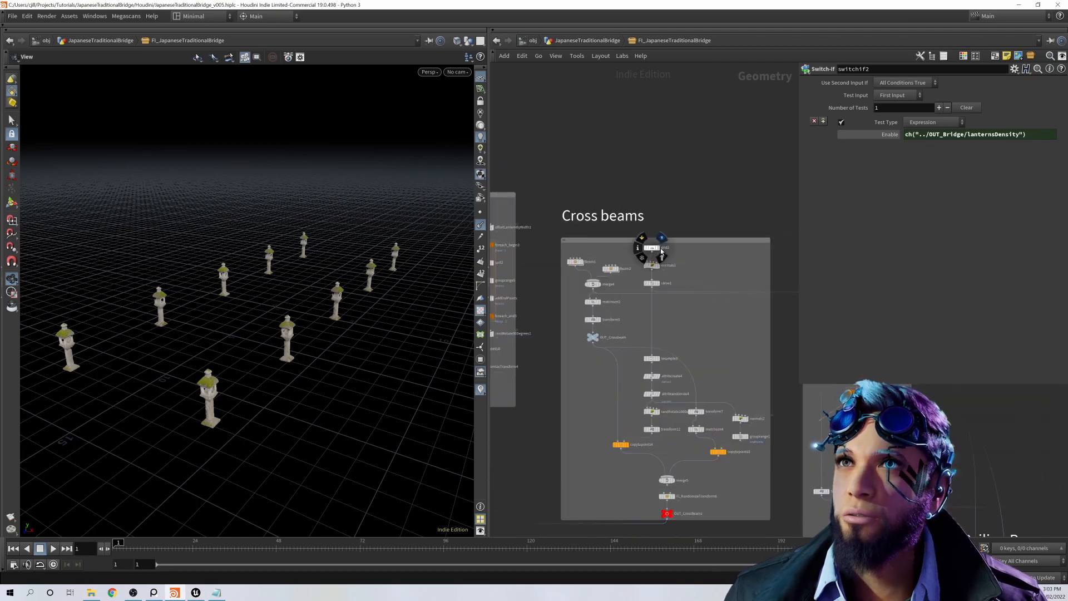
click(662, 238)
click(652, 248)
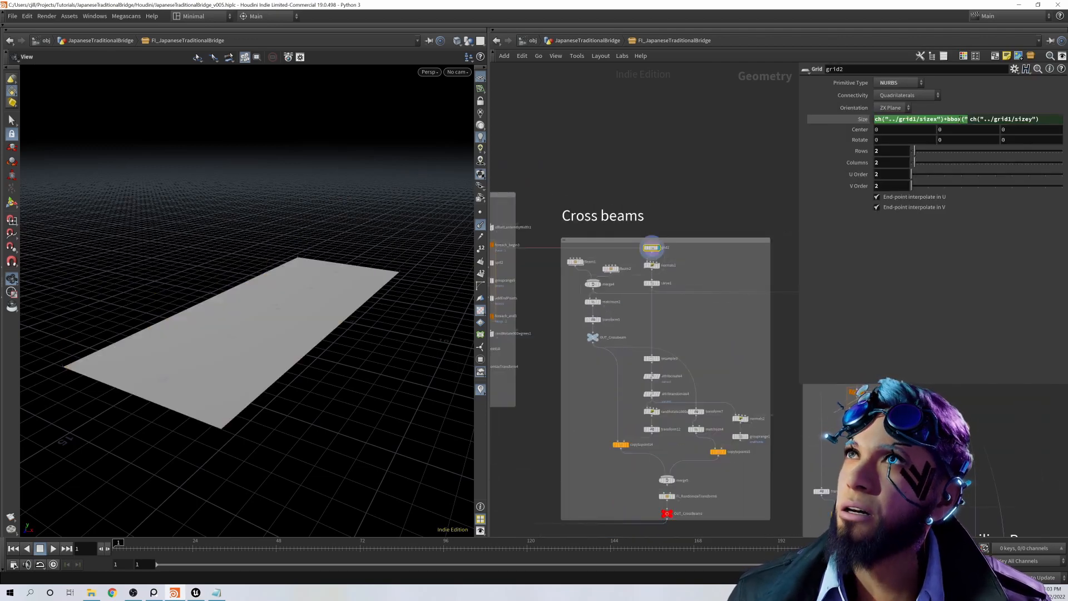
Step: Template grid1 in the Floor Tiles network to compare it with grid2, and check the full expression of grid2's first Size value
scroll(626, 178, down, 4)
middle_drag(626, 178, 723, 325)
middle_drag(587, 231, 716, 315)
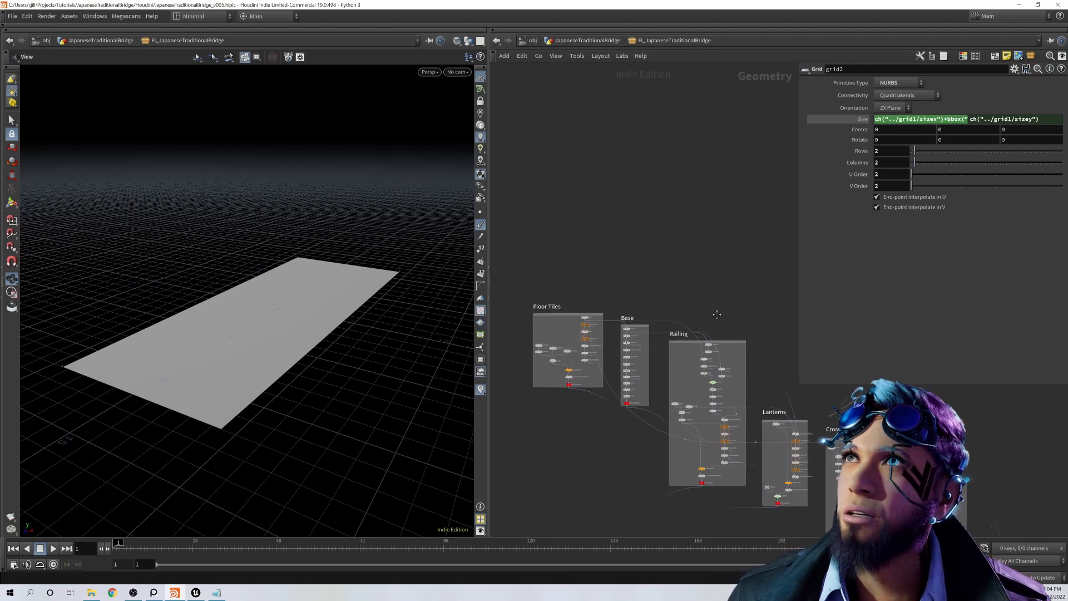
scroll(587, 322, up, 6)
middle_drag(598, 334, 534, 338)
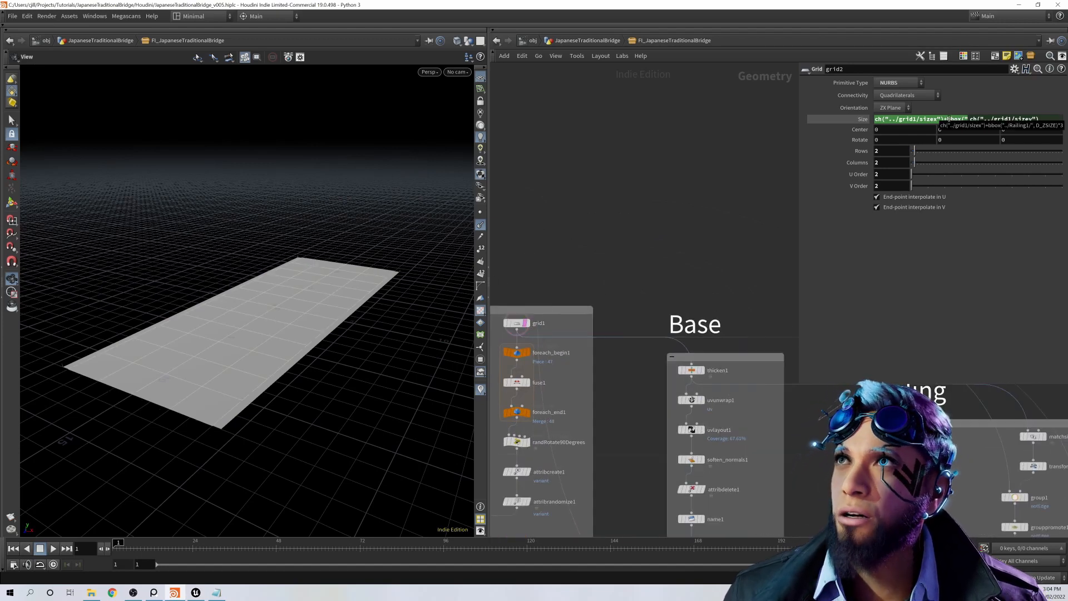
Step: Return to the Cross beams network and display normals1 below grid2
scroll(655, 221, down, 4)
middle_drag(654, 222, 645, 266)
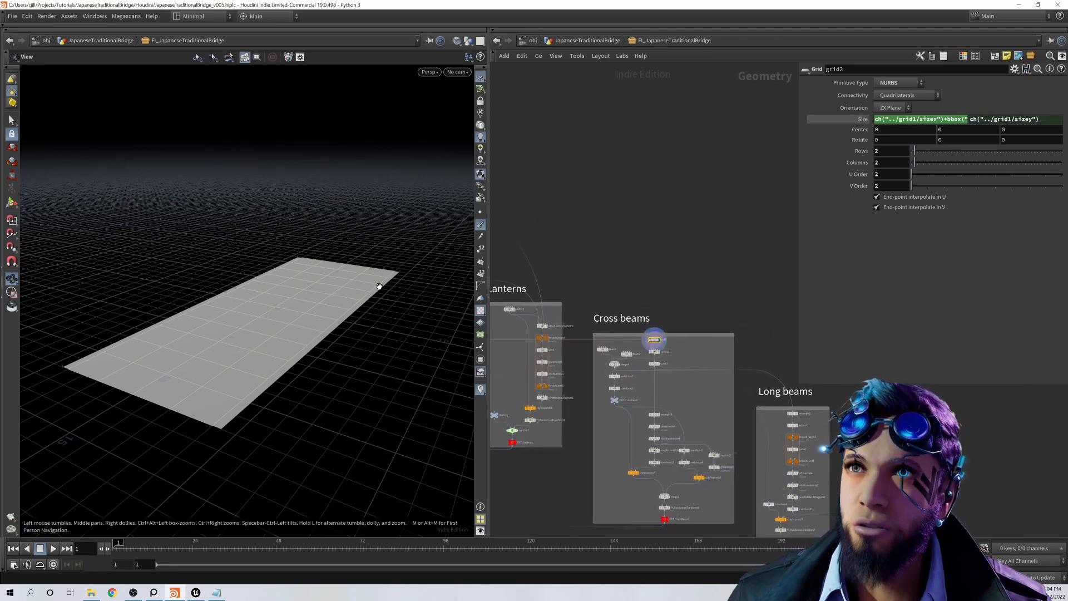
scroll(689, 347, up, 6)
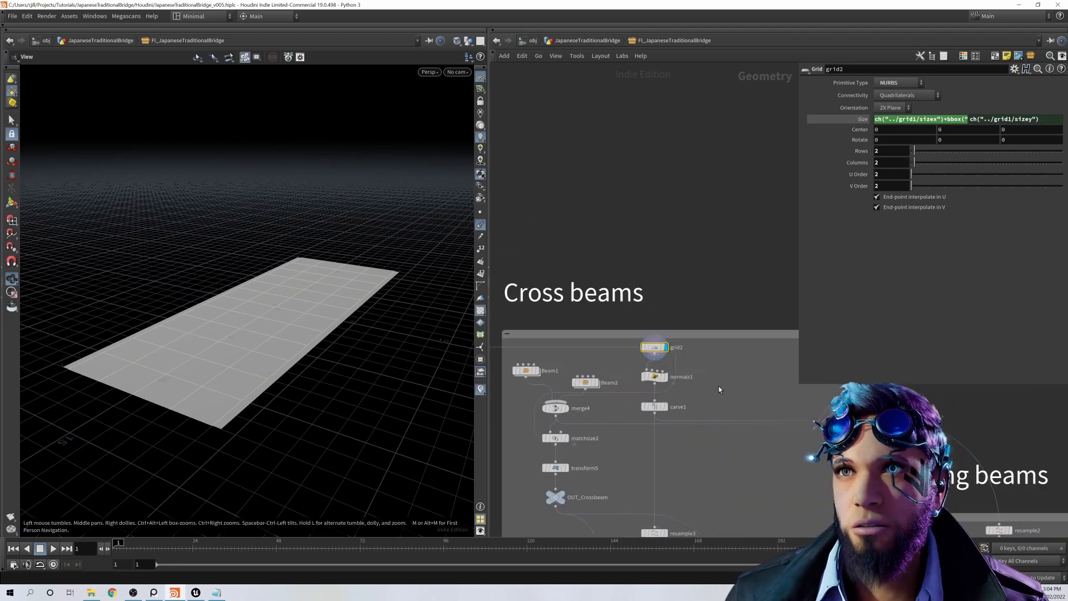
click(654, 376)
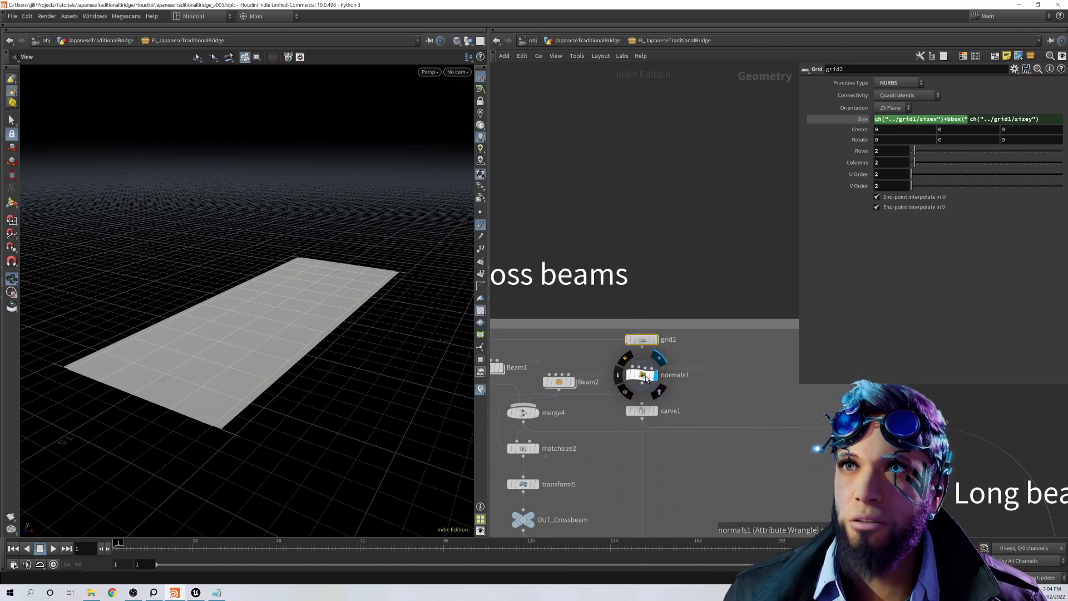
Step: Display carve1, open its First U and Second U parameters, and compare its curves with grid2
click(656, 412)
click(646, 411)
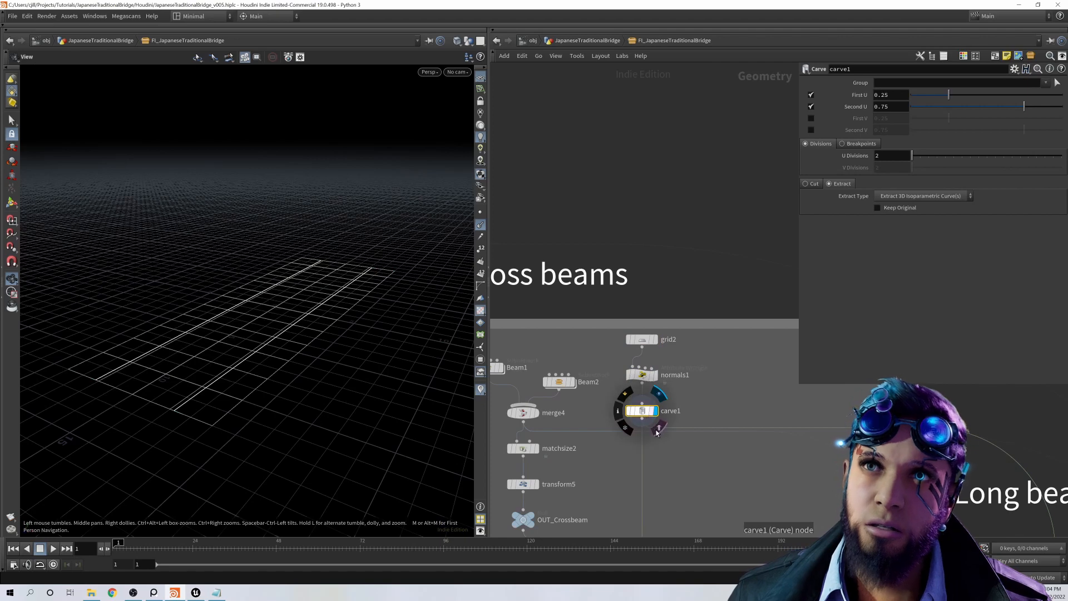
click(658, 429)
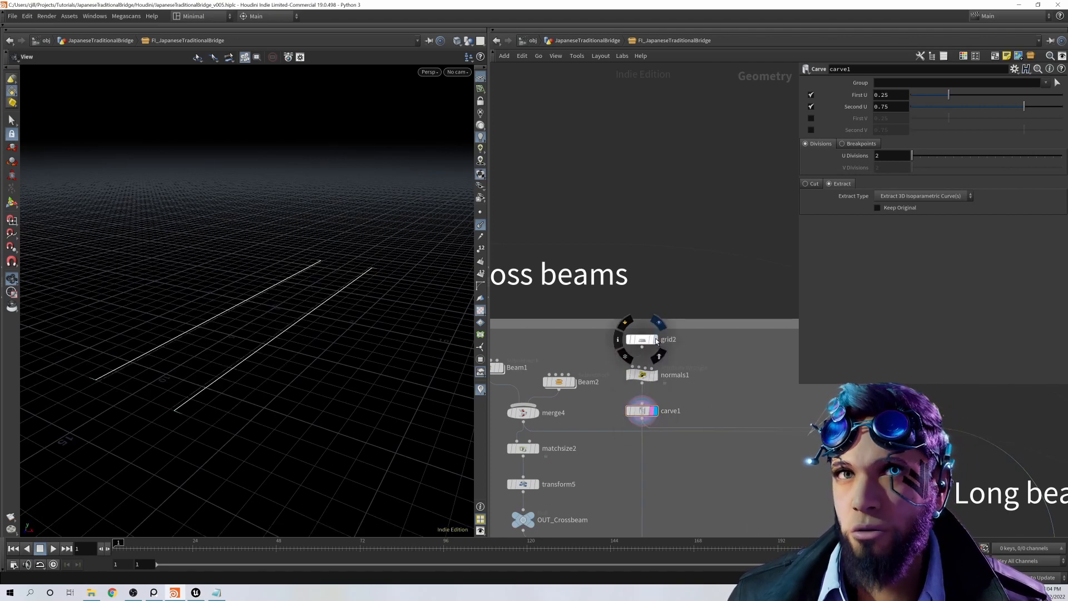
click(657, 340)
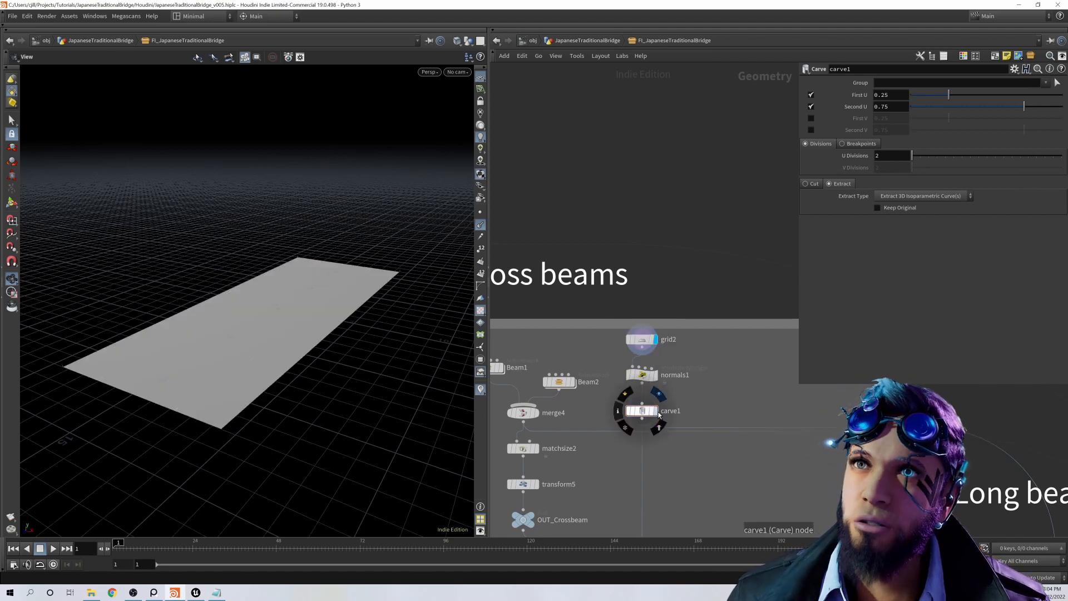
click(657, 413)
Step: Display resample3 and check the full crossBeamCount expression in its Segments parameter
scroll(658, 414, down, 1)
middle_drag(659, 415, 642, 271)
click(638, 395)
click(627, 394)
middle_drag(634, 396, 645, 330)
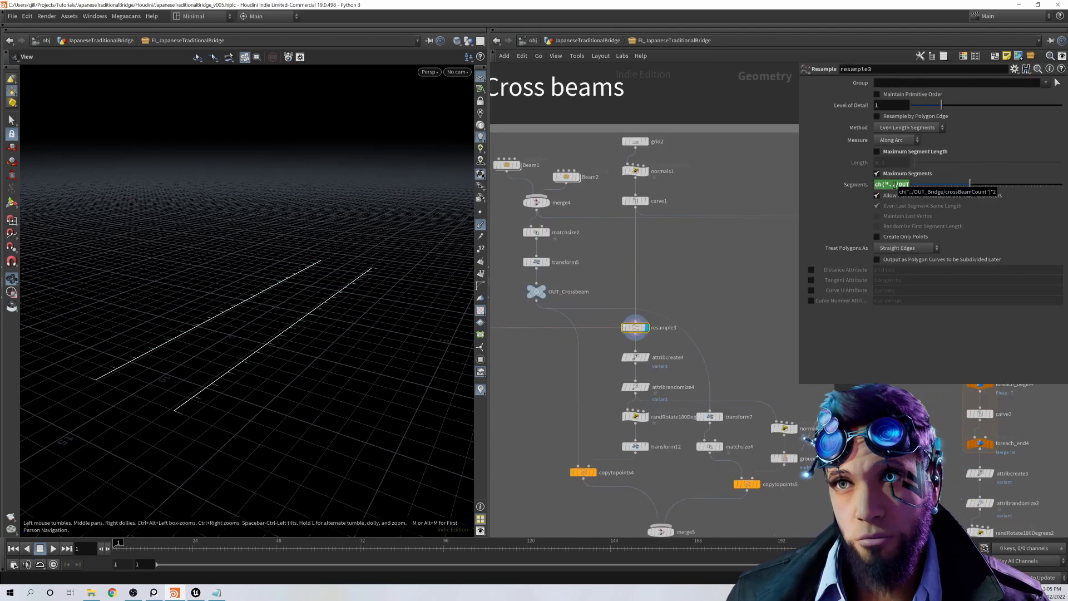
Step: Examine attribcreate4, attribrandomize4 and the randRotate180Degrees3 wrangle code that prepare the cross beam points
click(636, 358)
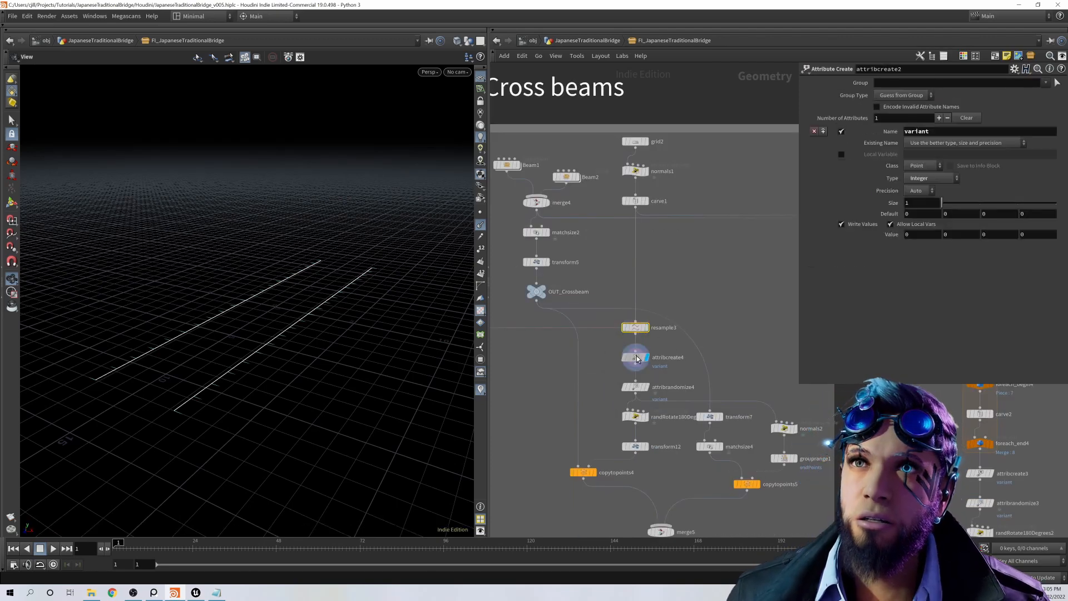
click(635, 387)
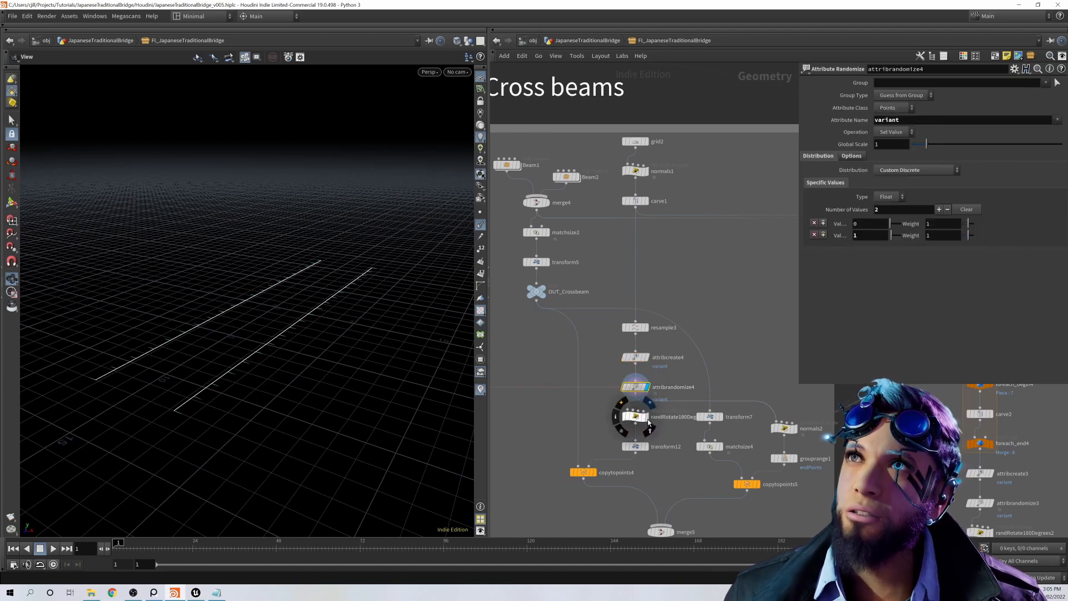
click(643, 419)
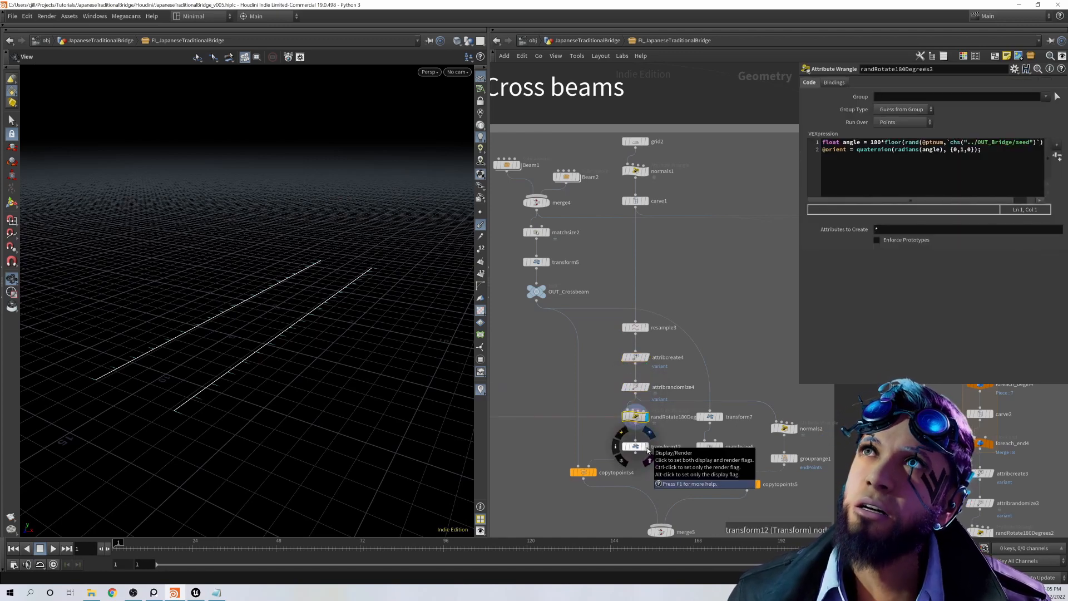
Step: Display copytopoints4, toggle the bypass of transform12 to compare, and check transform12's full Y Translate expression
click(640, 447)
click(595, 473)
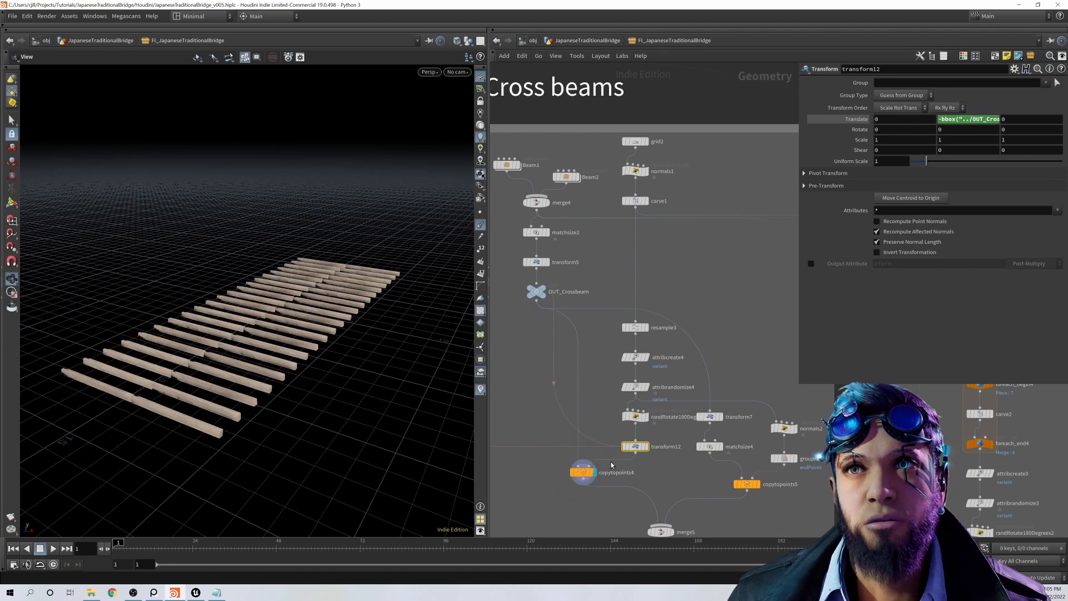
key(b)
click(641, 451)
key(b)
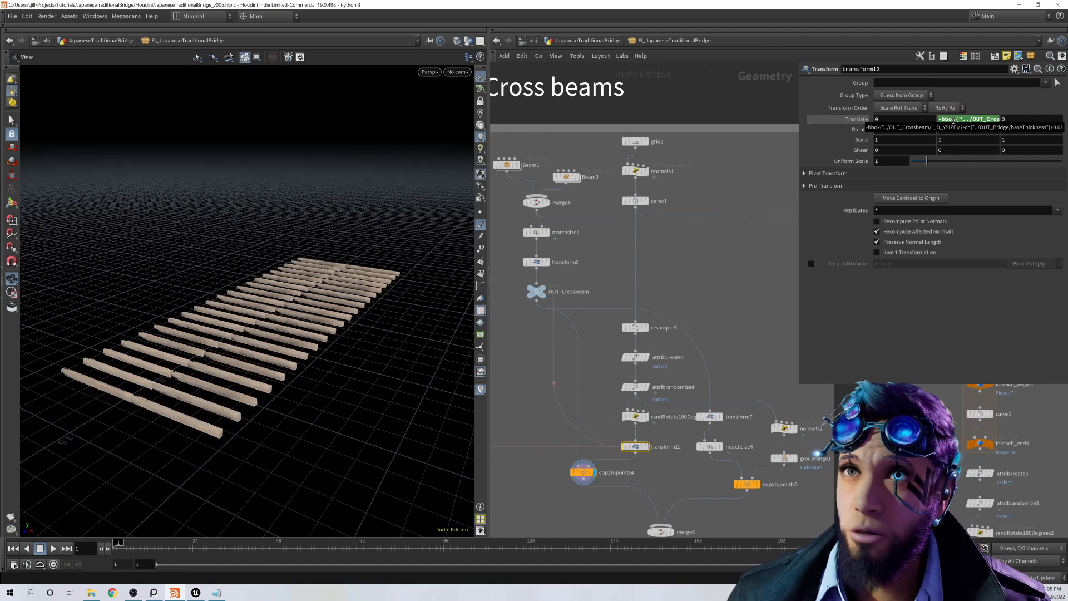
Step: Display OUT_Bridge and view the whole bridge from below
scroll(590, 372, down, 10)
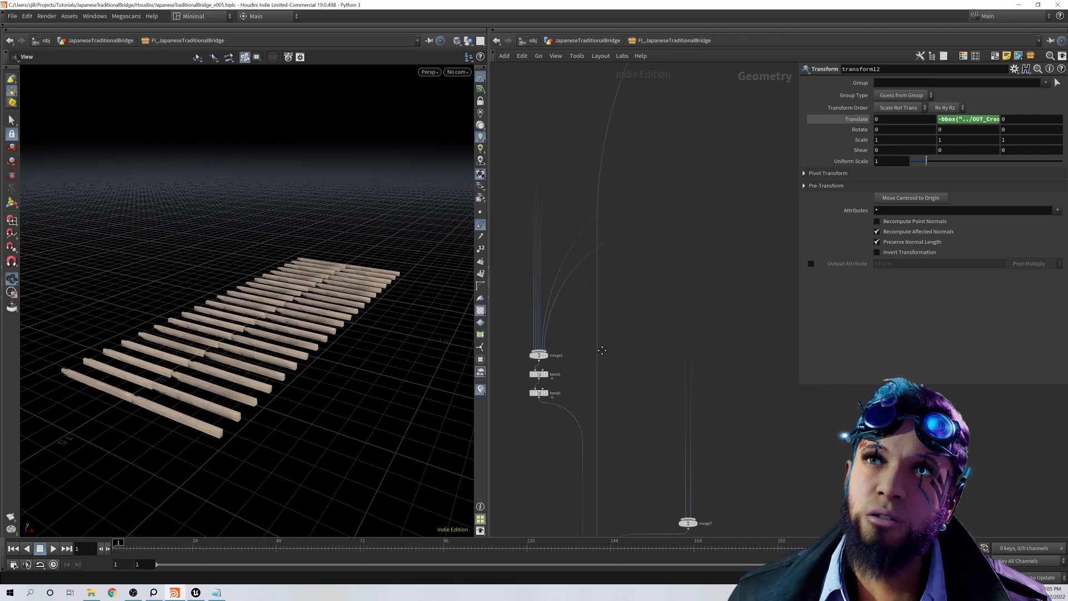
scroll(589, 499, up, 4)
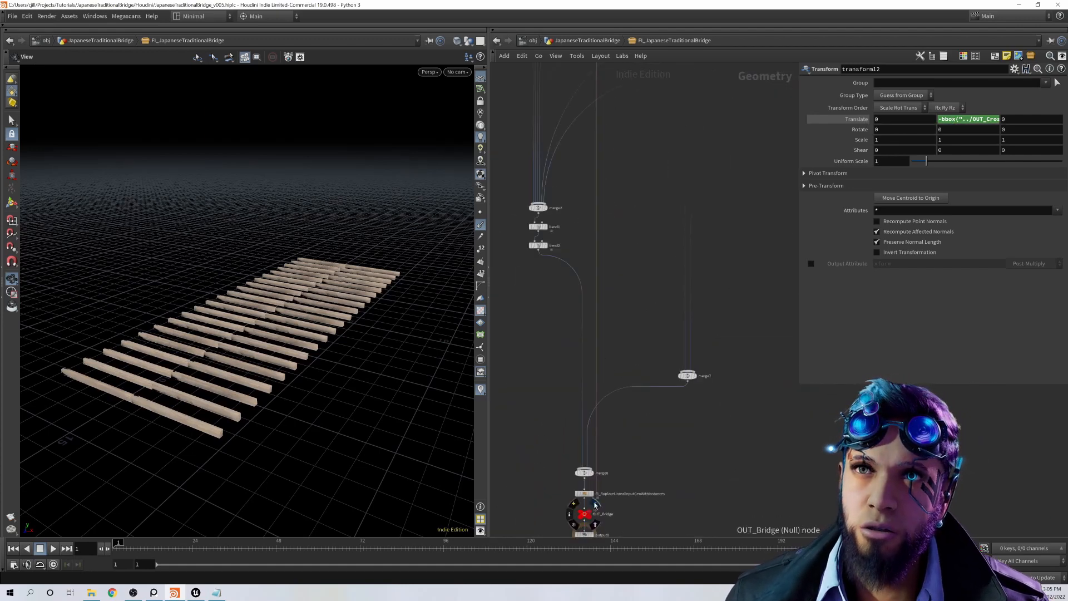
click(591, 513)
drag(351, 336, 418, 329)
Step: Return to transform12 in the Cross beams network and toggle its bypass repeatedly to compare the beam height on the full bridge
scroll(701, 312, down, 3)
middle_drag(702, 312, 663, 391)
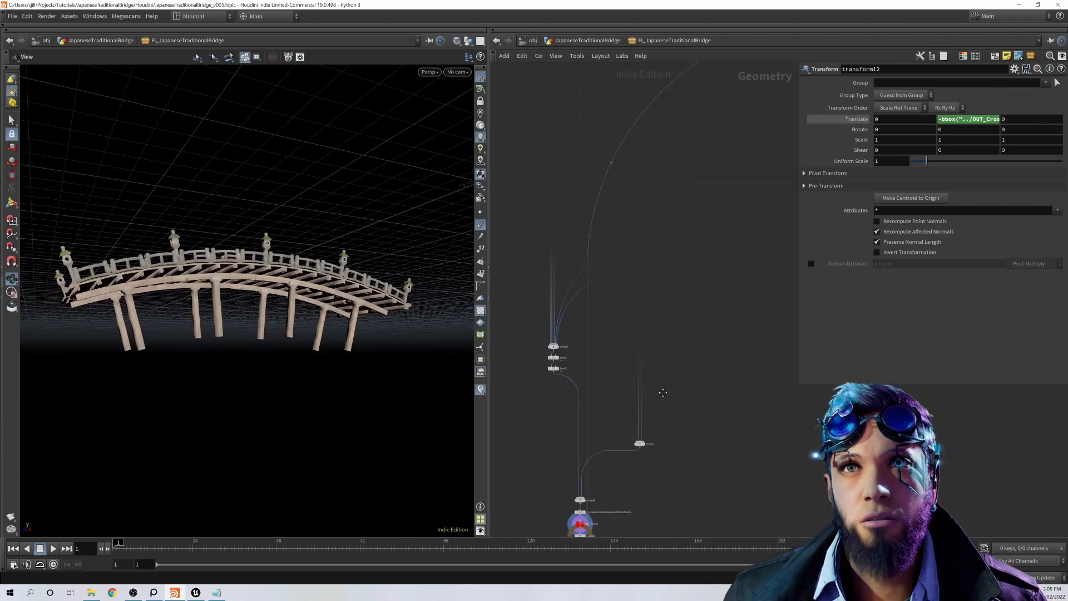
middle_drag(607, 251, 623, 453)
middle_drag(754, 297, 649, 355)
scroll(676, 328, up, 6)
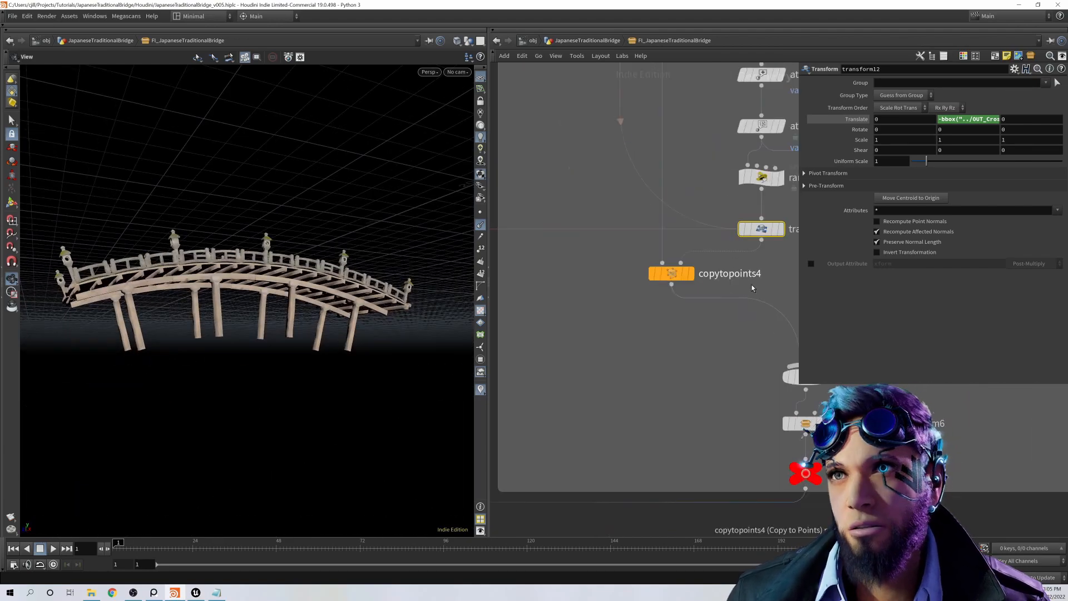
middle_drag(753, 288, 684, 343)
key(b)
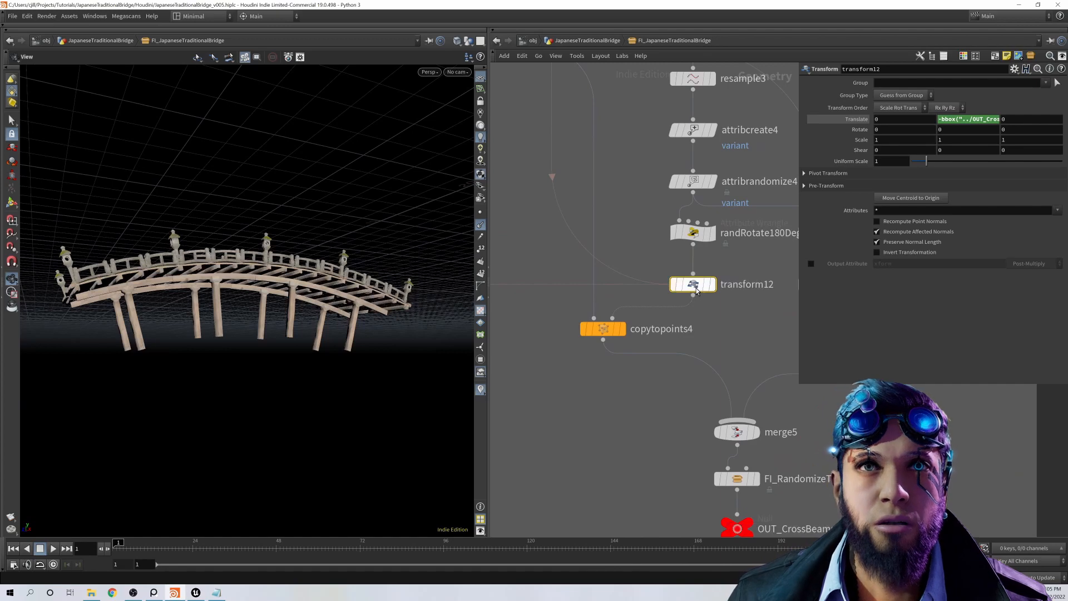
key(b)
key(b)
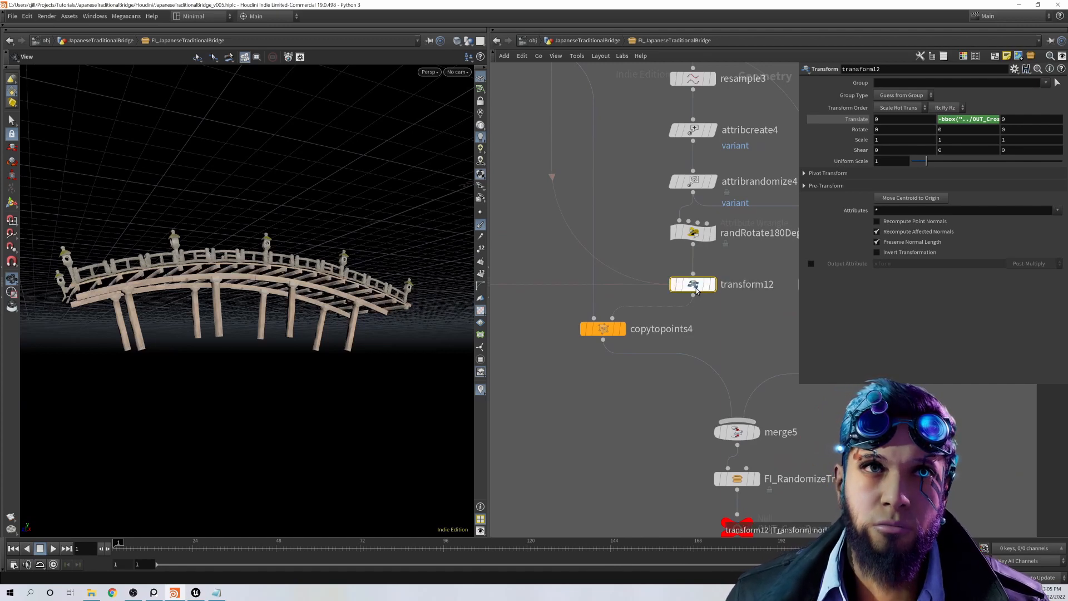
key(b)
key(b)
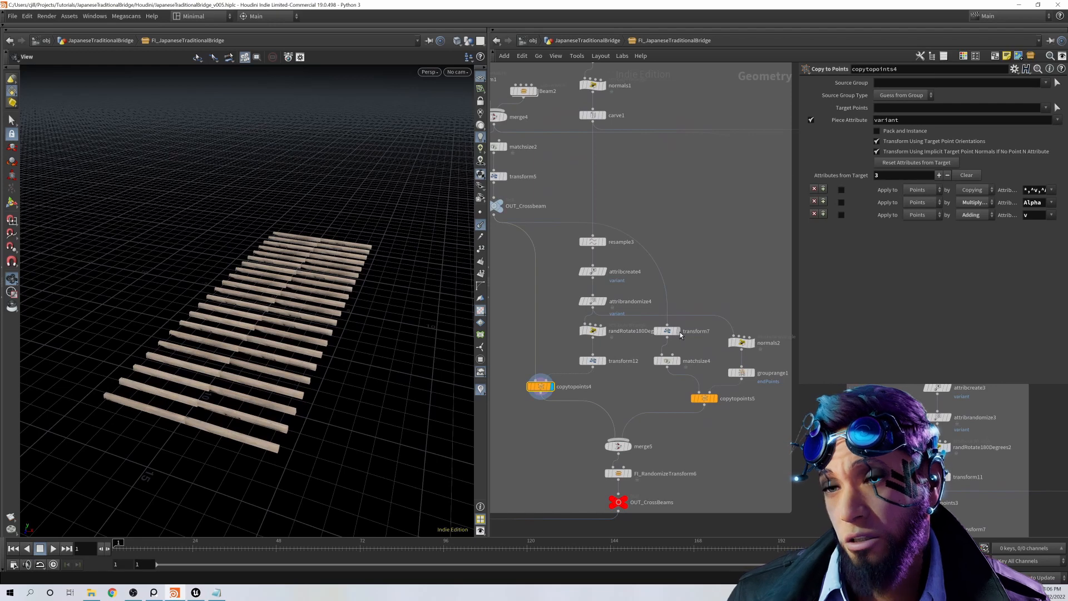
Step: Display copytopoints5, then display transform7 and open its Rotate values
mouse_move(680, 334)
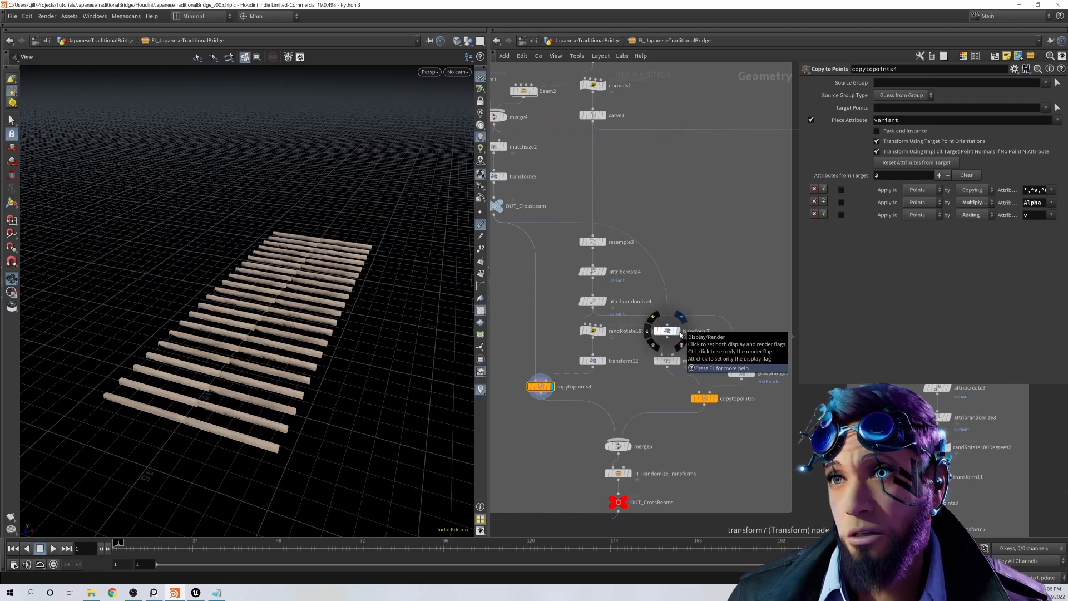
click(717, 401)
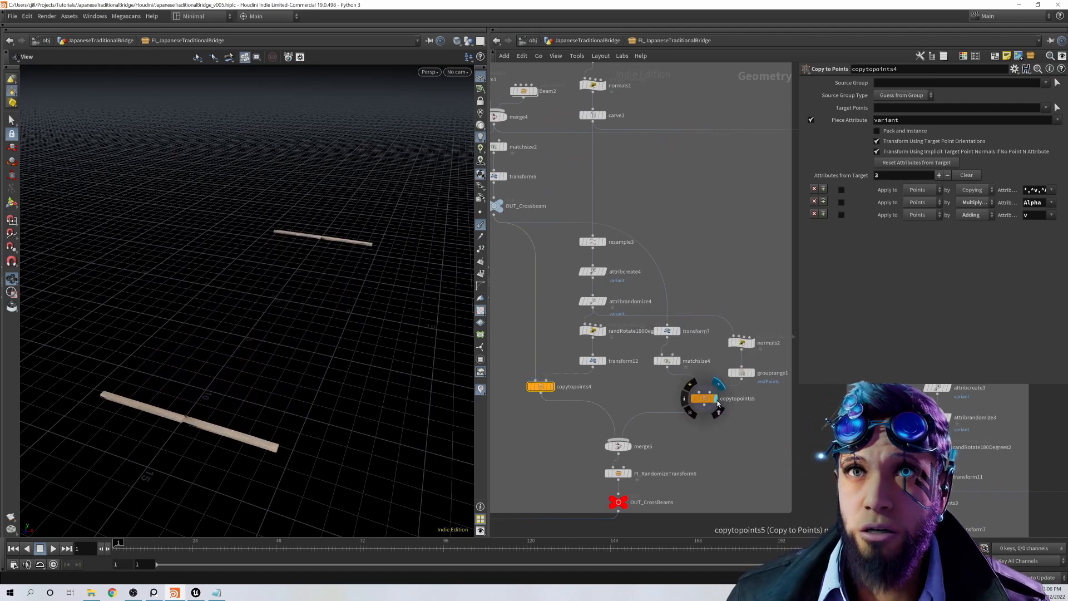
click(669, 331)
click(680, 332)
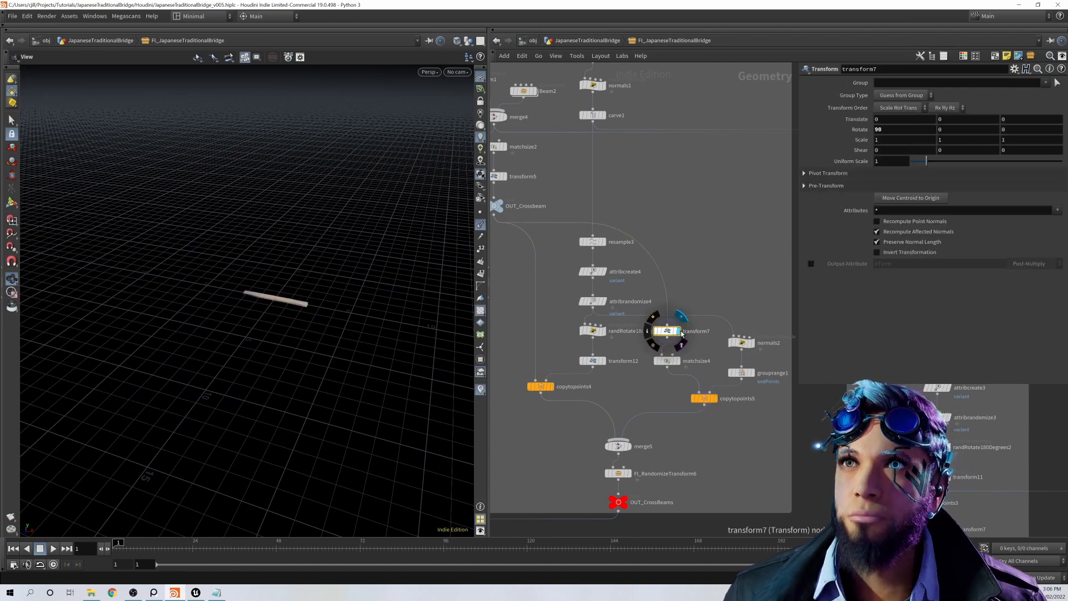
Step: Display matchsize4 with its justification settings and compare it with transform7 in the Right view, ending in perspective view
click(679, 362)
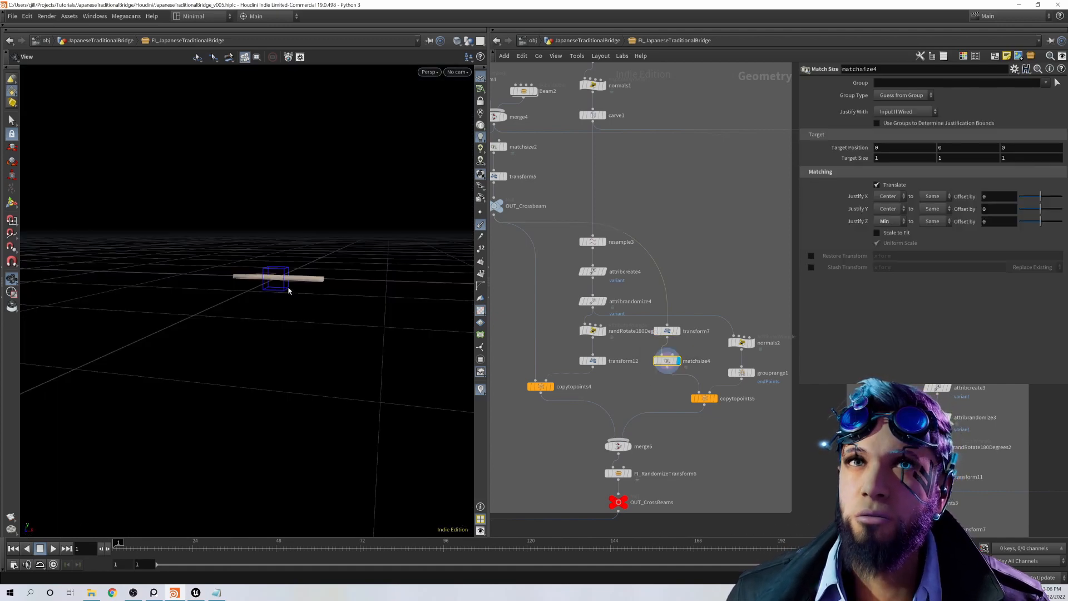
key(space+4)
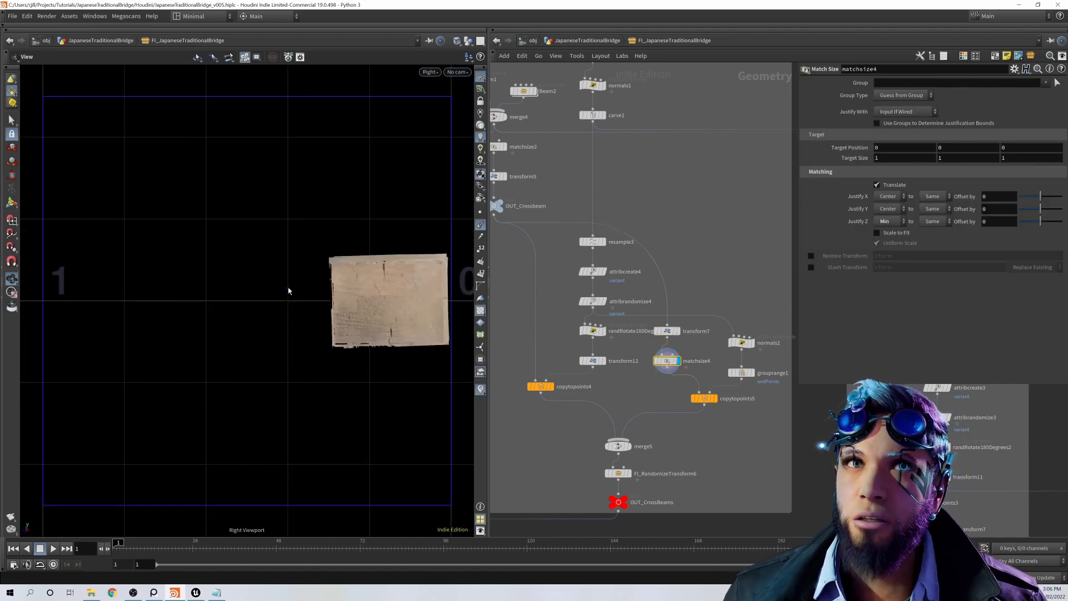
alt+middle_drag(389, 306, 367, 318)
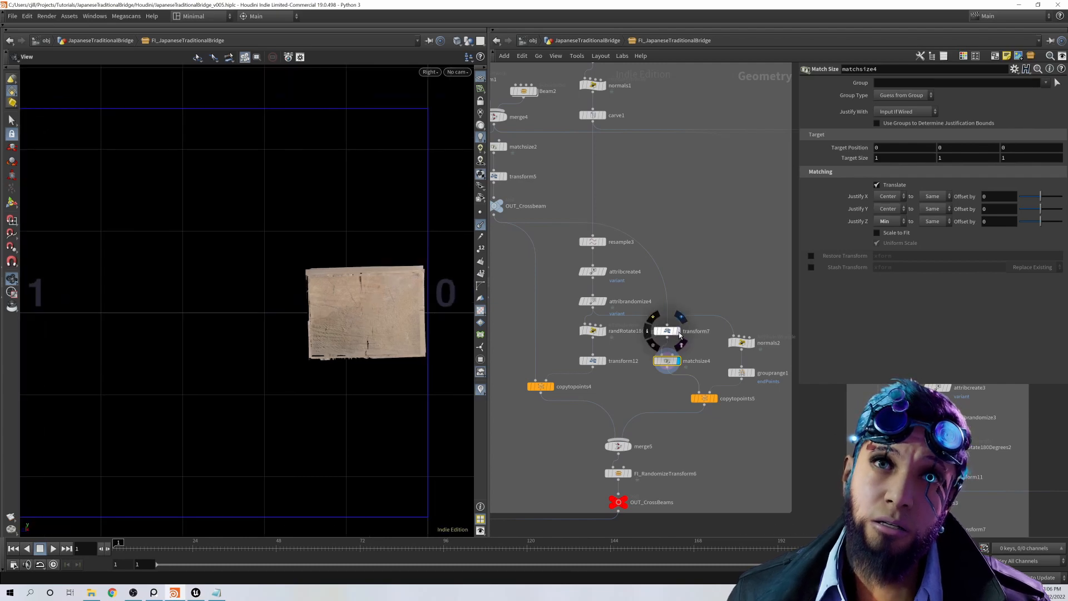
click(678, 332)
alt+middle_drag(434, 326, 379, 329)
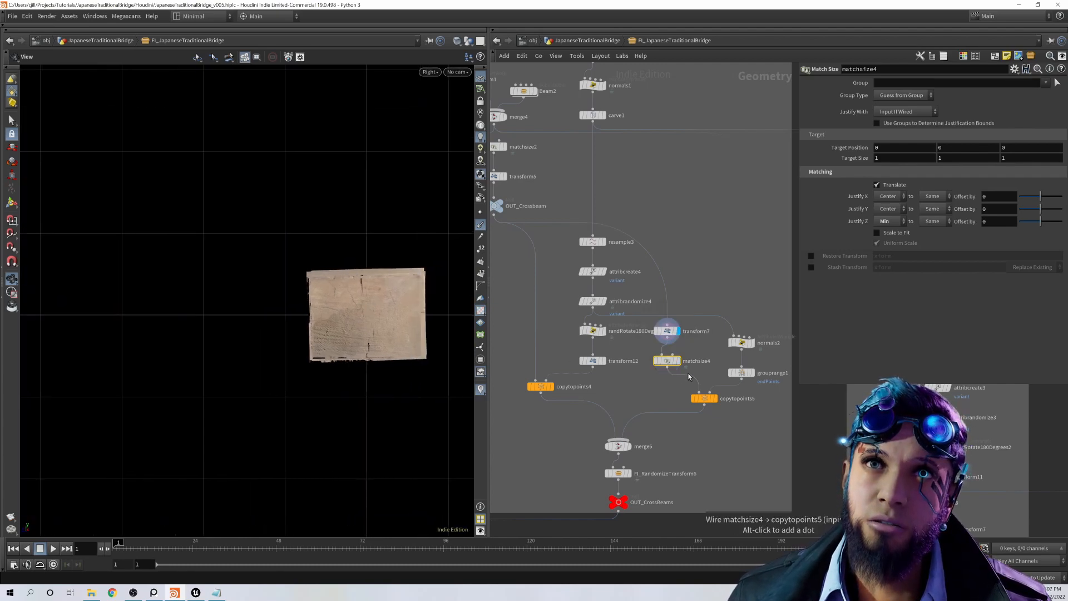
click(679, 361)
key(space+1)
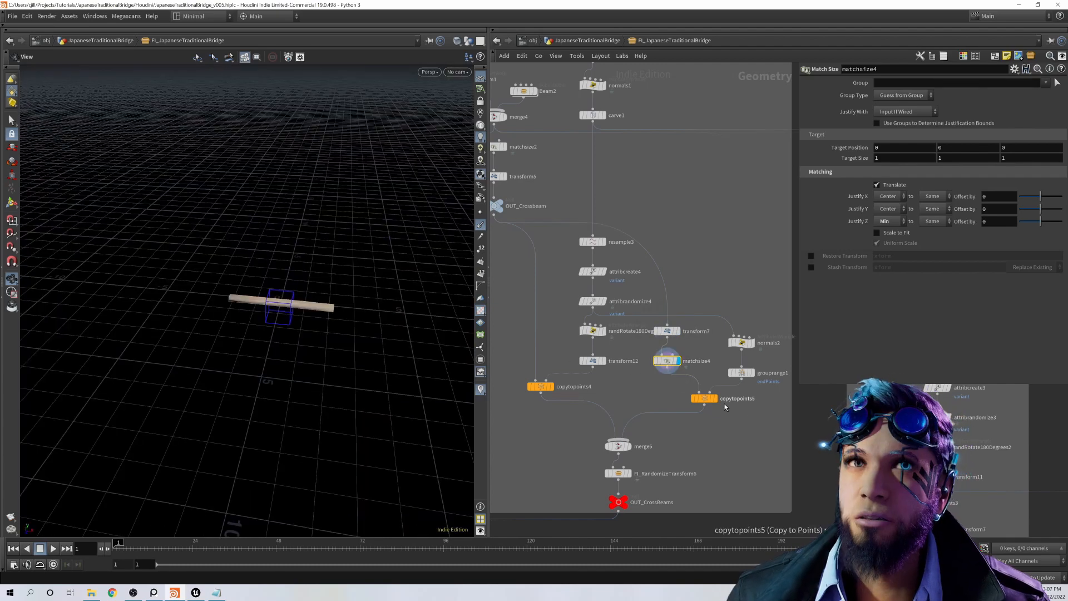
Step: Trace the end beams through normals2 and the endPoints range settings of grouprange1 to copytopoints5
click(717, 404)
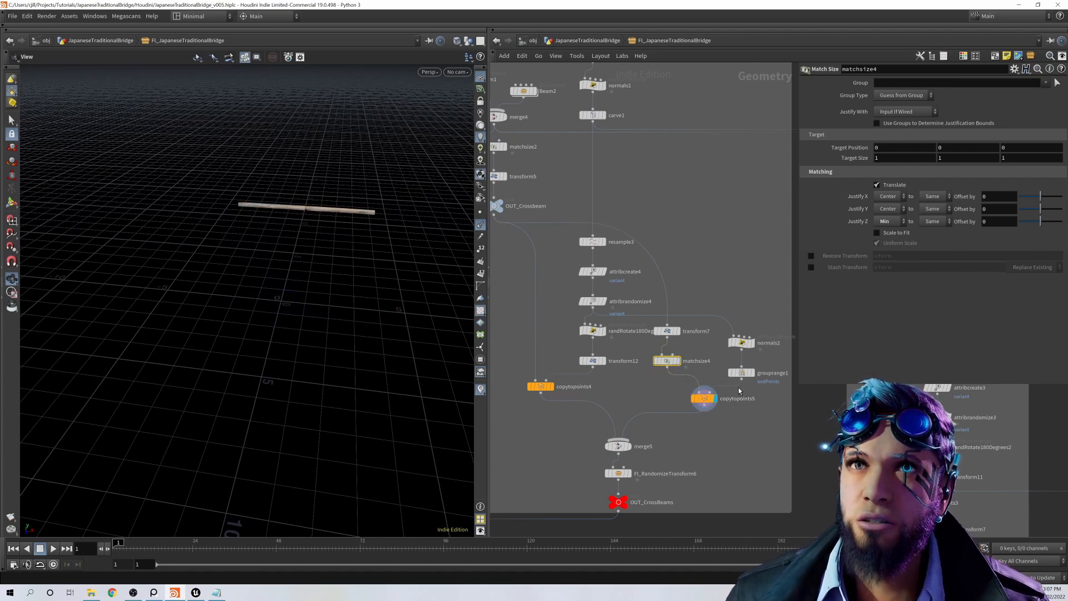
click(754, 344)
drag(395, 381, 197, 375)
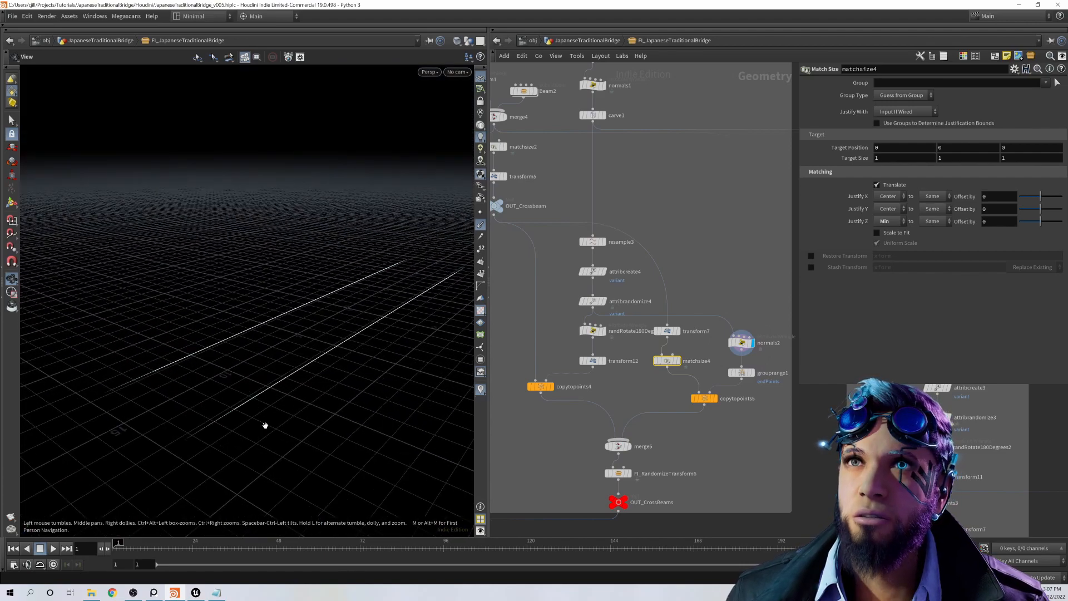
click(742, 374)
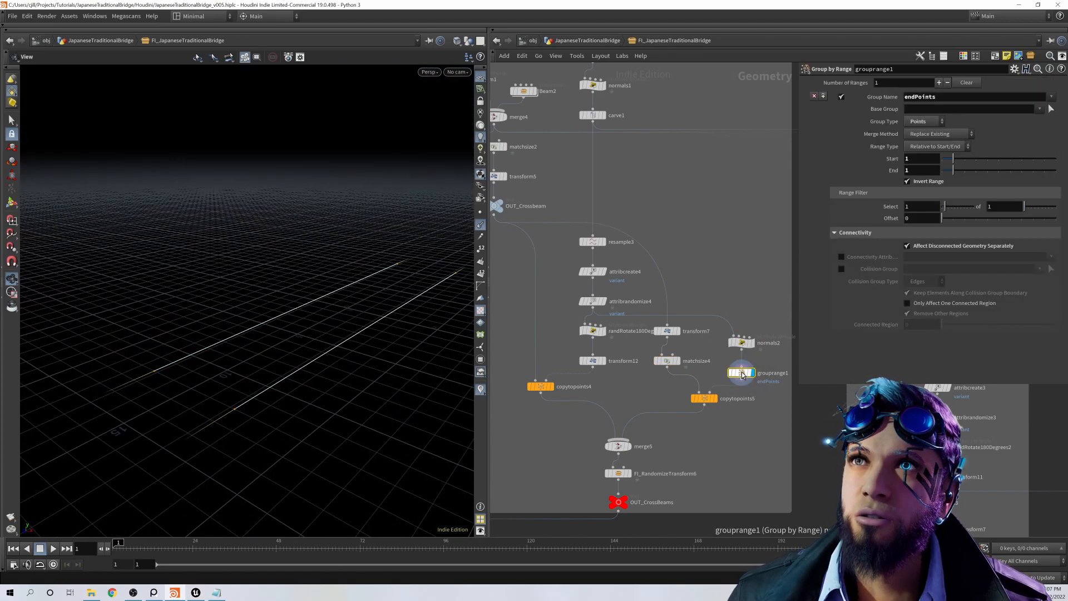
click(716, 399)
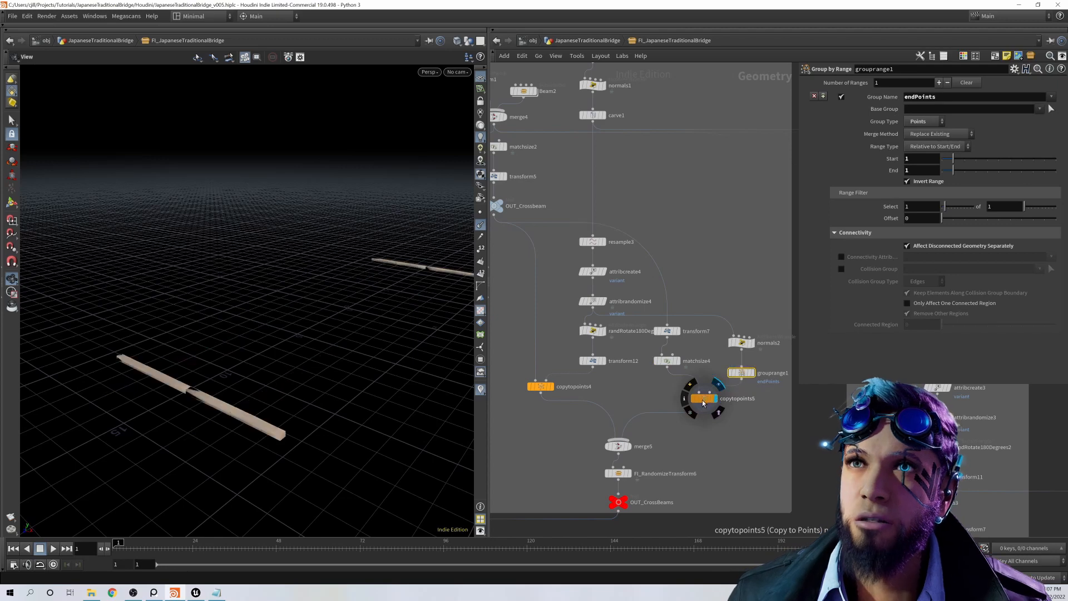
Step: Display merge5, FI_RandomizeTransform6 and OUT_CrossBeams, and examine the random transform's parameters
click(628, 447)
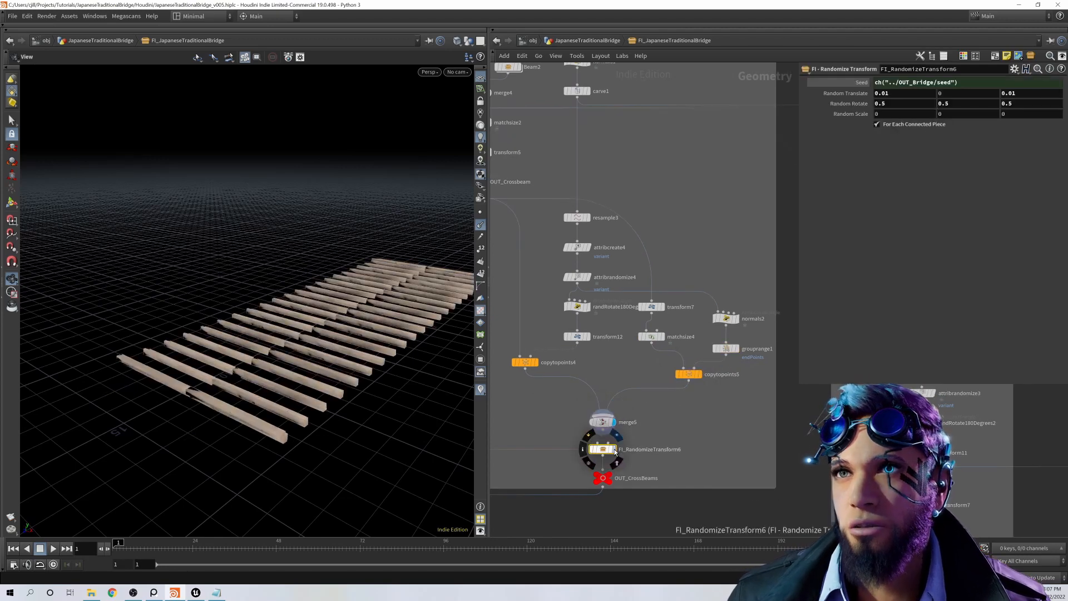
click(614, 450)
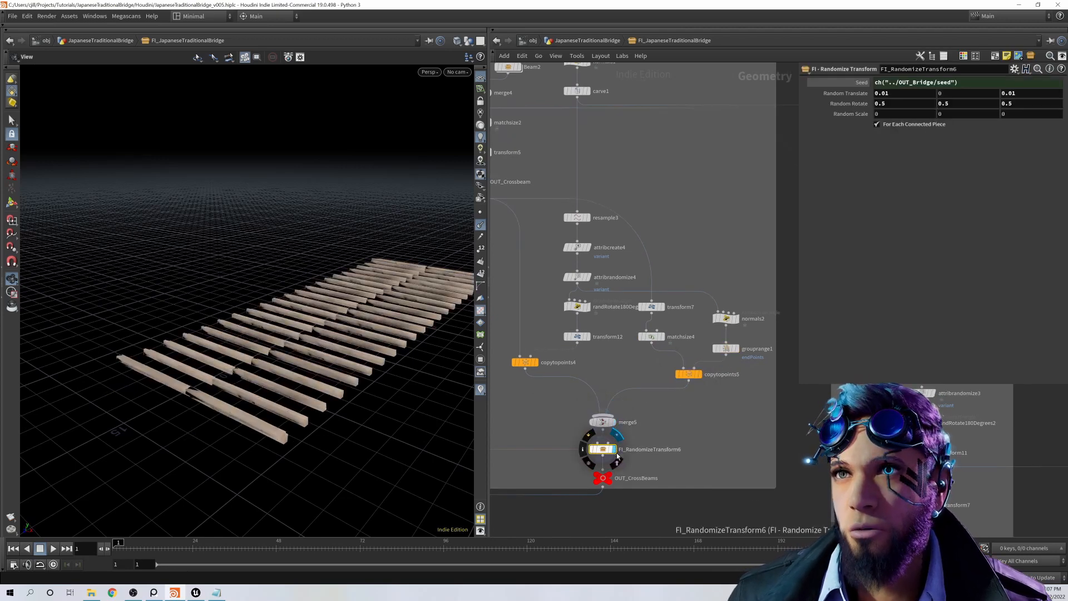
middle_drag(665, 505, 657, 491)
mouse_move(599, 465)
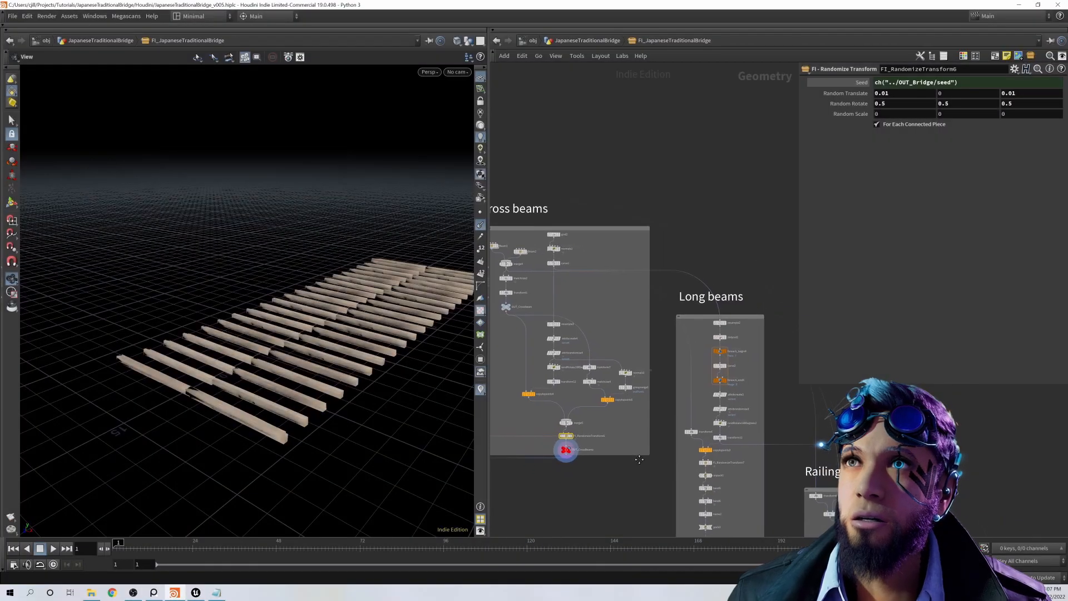
middle_drag(639, 460, 583, 402)
Step: Display resample2 and polycut2 in the Long beams network and open the parameters of each
scroll(689, 293, up, 1)
middle_drag(689, 293, 754, 346)
scroll(684, 354, up, 2)
scroll(637, 348, down, 3)
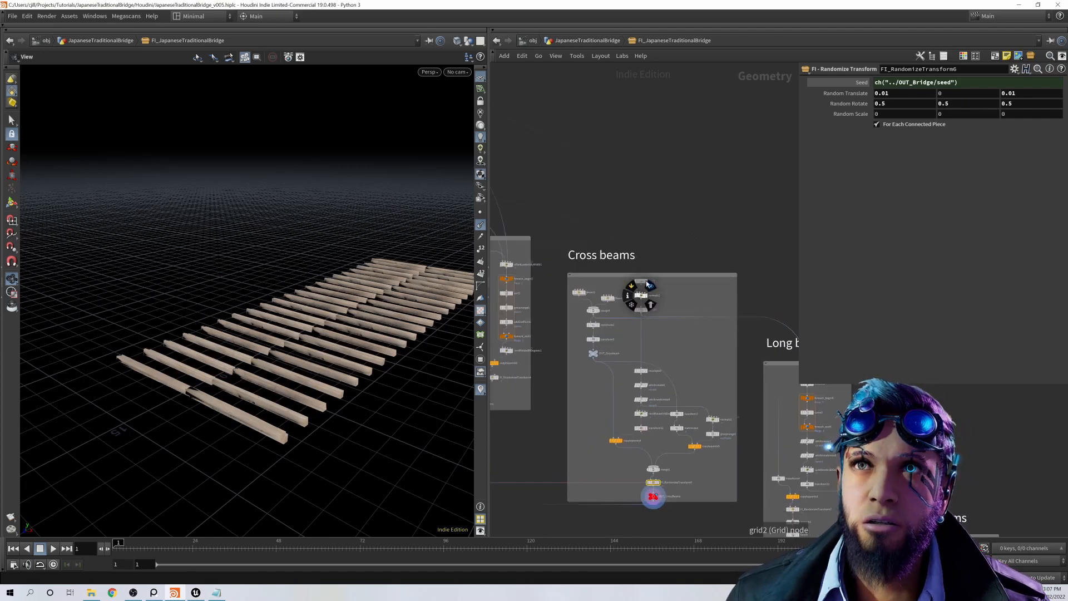
middle_drag(650, 304, 562, 278)
scroll(719, 368, up, 3)
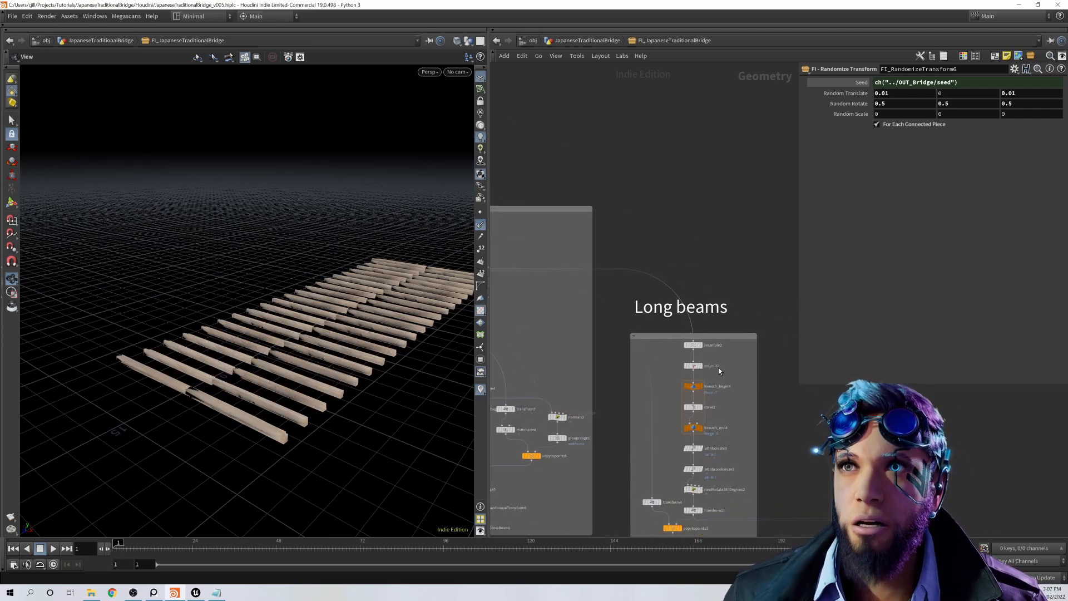
click(704, 351)
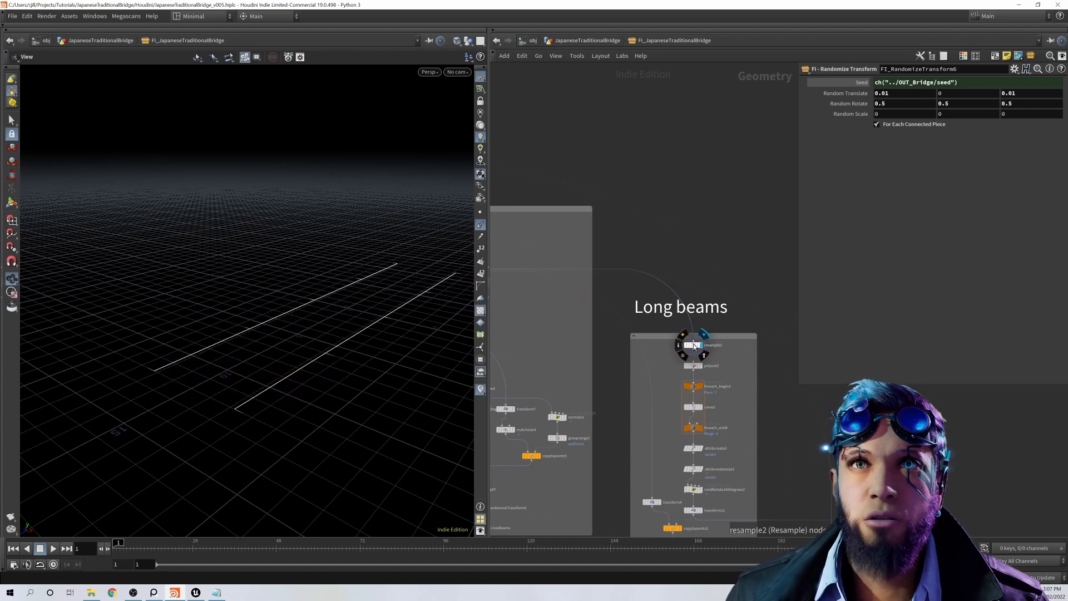
click(694, 346)
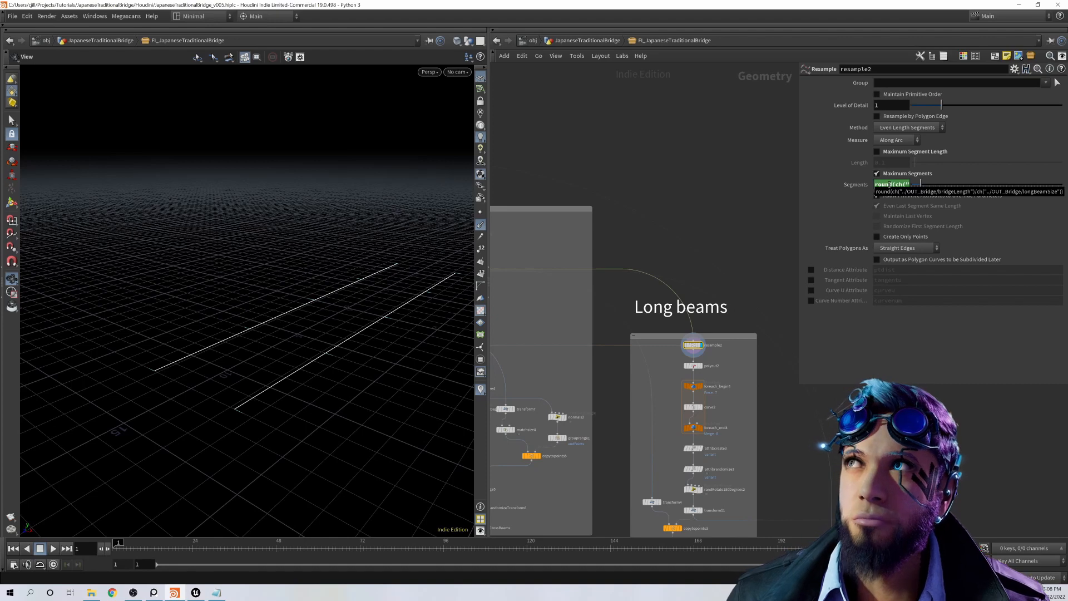
click(693, 367)
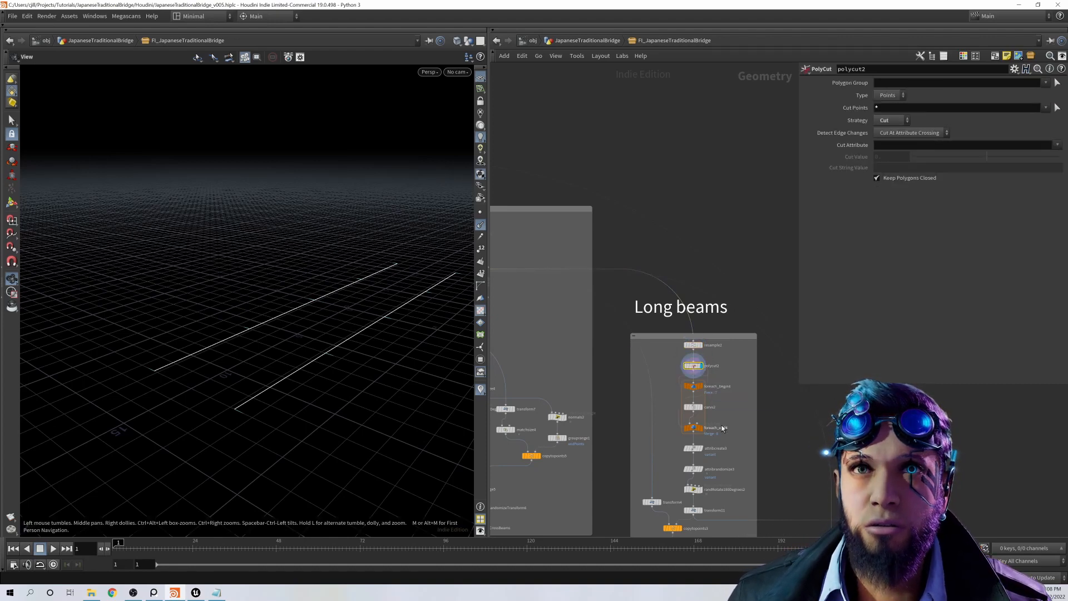
Step: Display the foreach end points in the Long beams network, examine transform11's Translate expression, and display the beams copied by the copy-to-points node
middle_drag(704, 416, 693, 379)
click(692, 391)
middle_drag(715, 425, 716, 375)
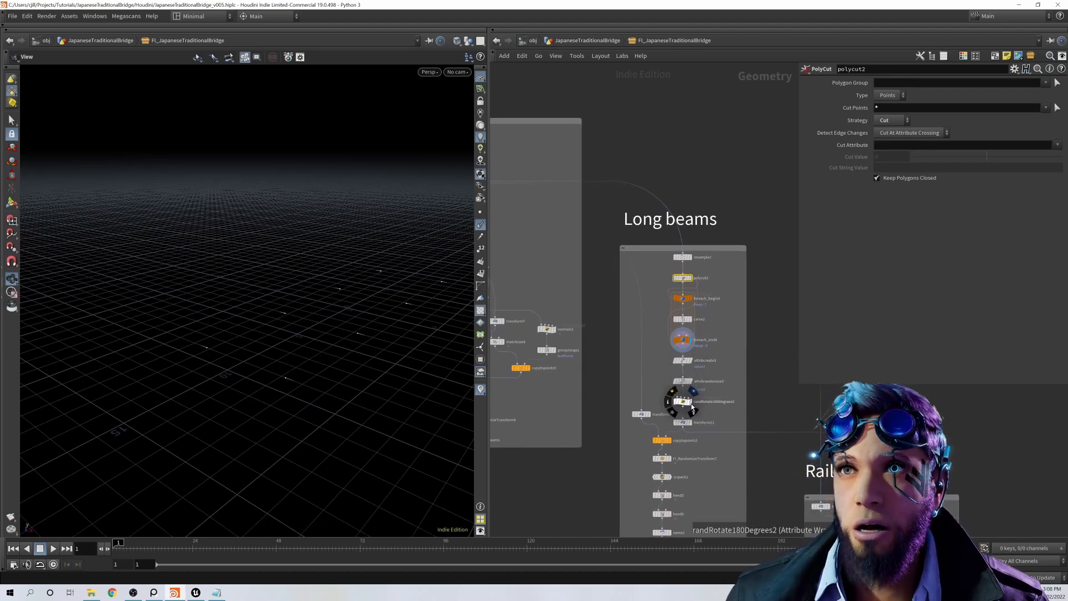
middle_drag(682, 419, 688, 393)
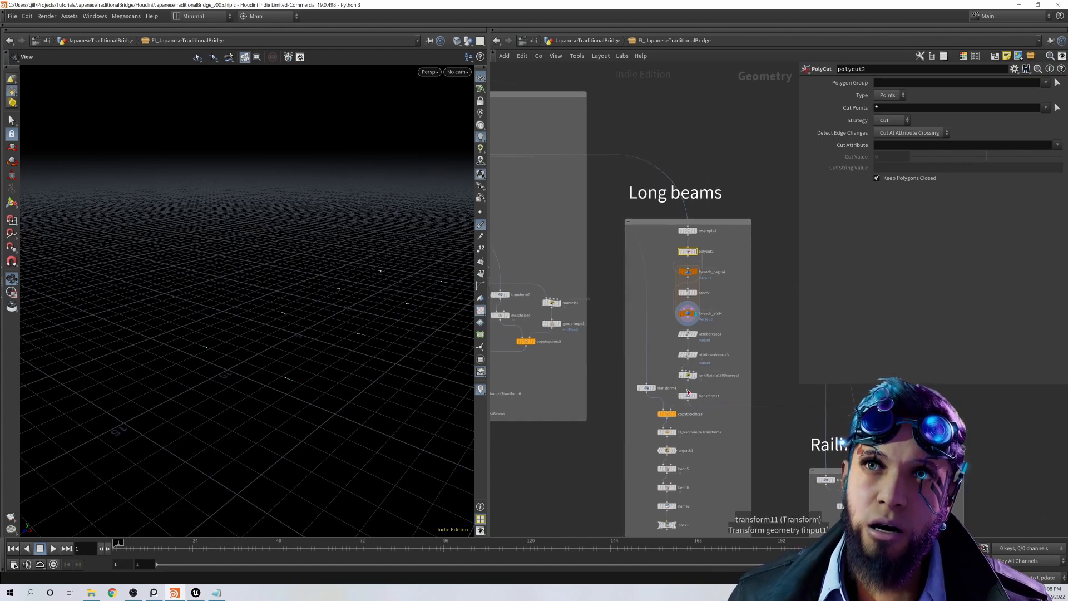
click(689, 395)
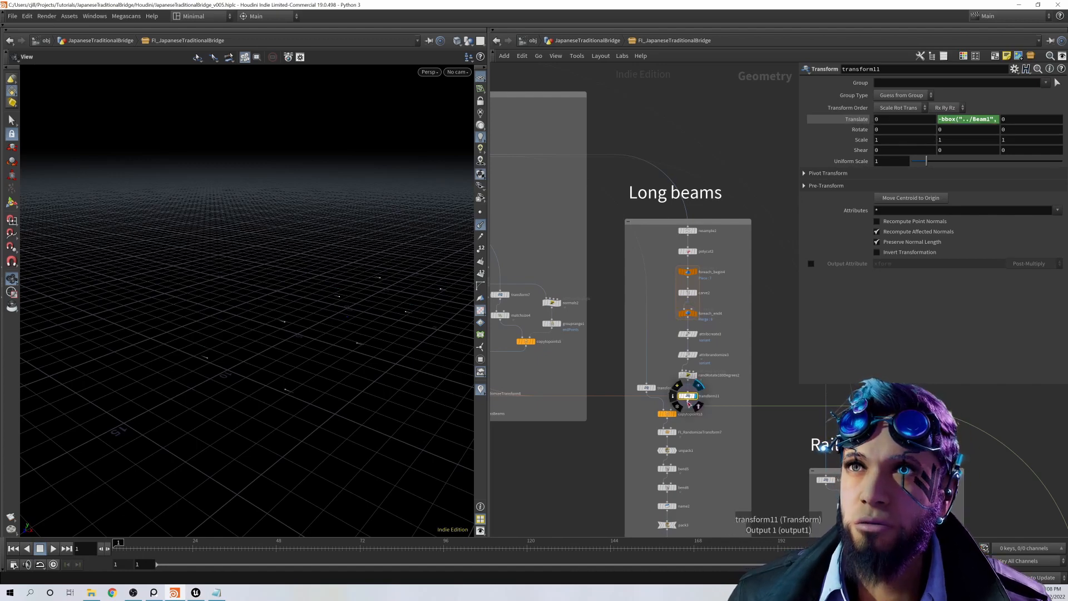
click(677, 414)
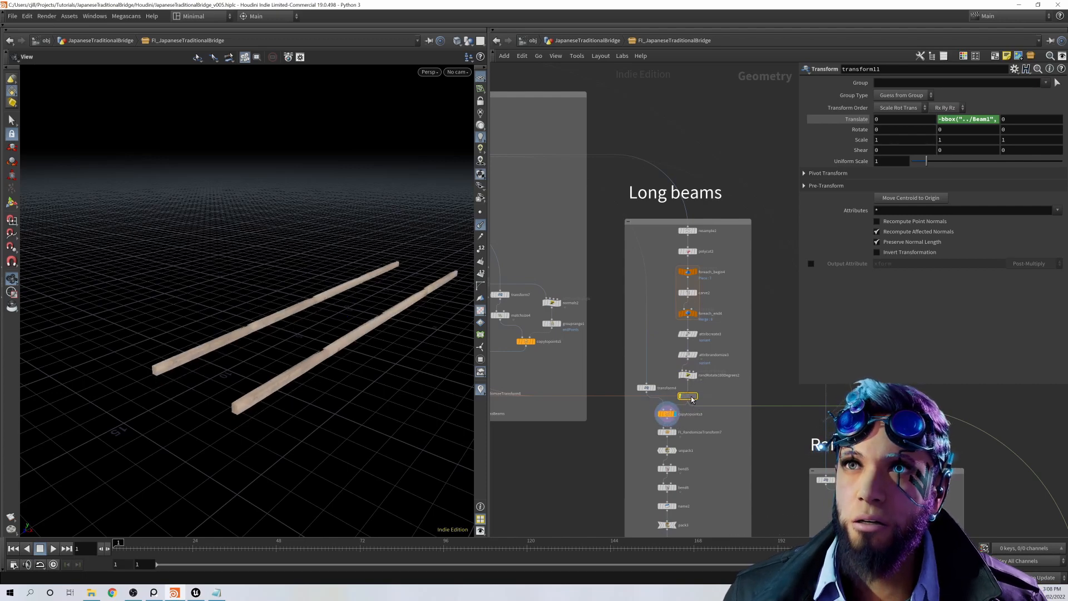
Step: Display FI_RandomizeTransform7, unpack1, bend5 and bend6 in sequence, and examine bend5's bend and capture parameters
middle_drag(702, 436, 733, 347)
drag(397, 384, 378, 400)
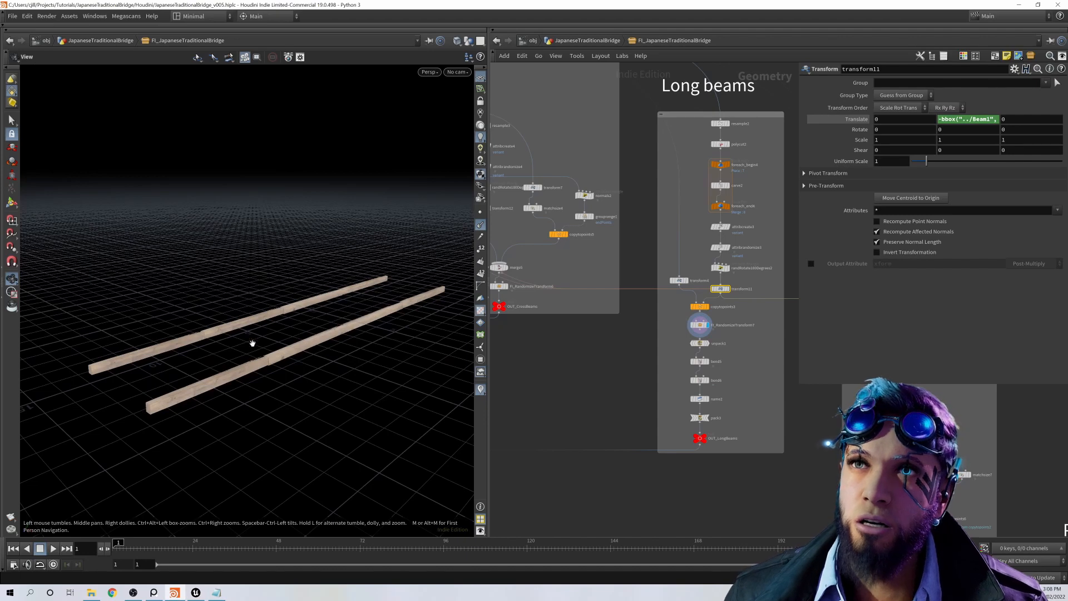
click(711, 346)
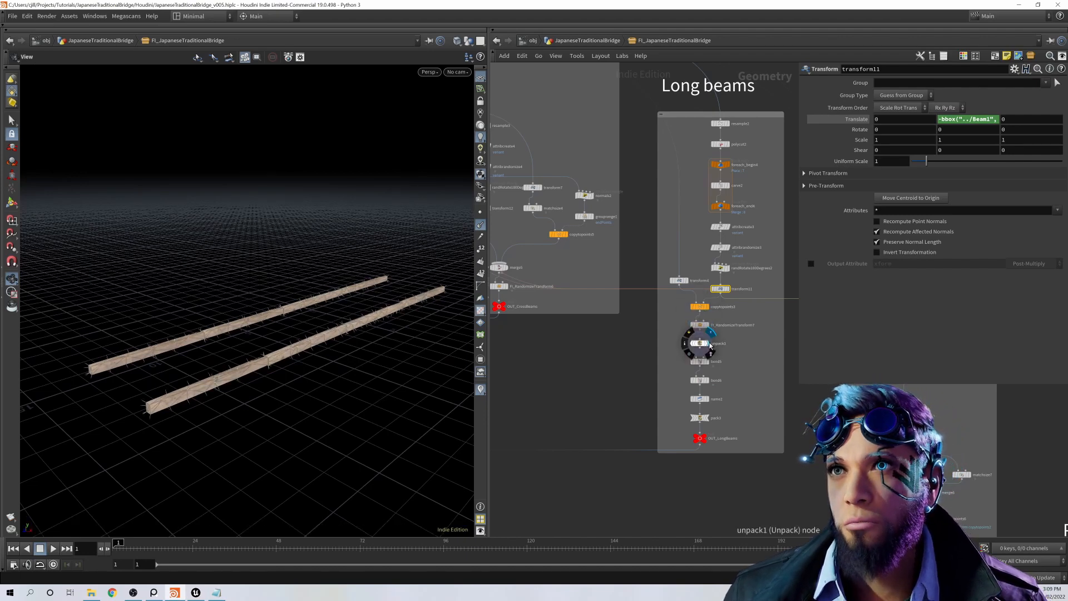
click(711, 367)
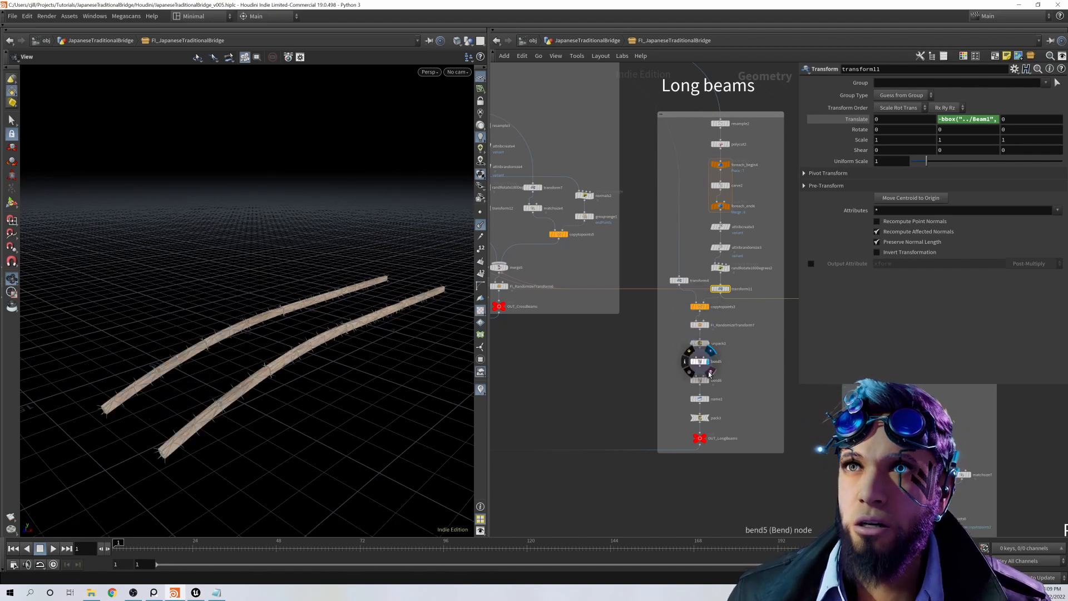
click(703, 366)
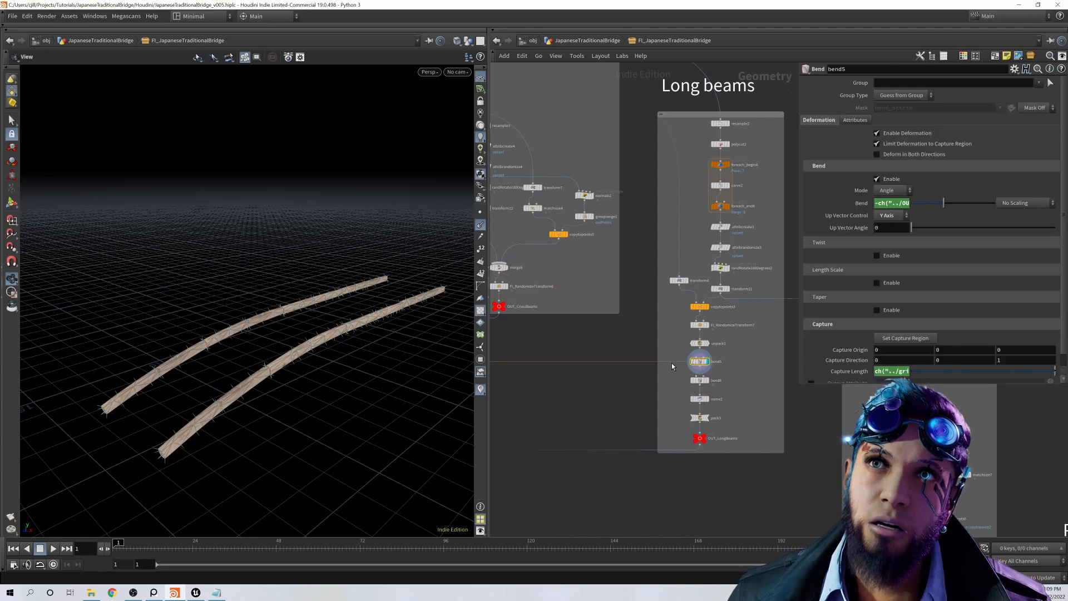
click(709, 380)
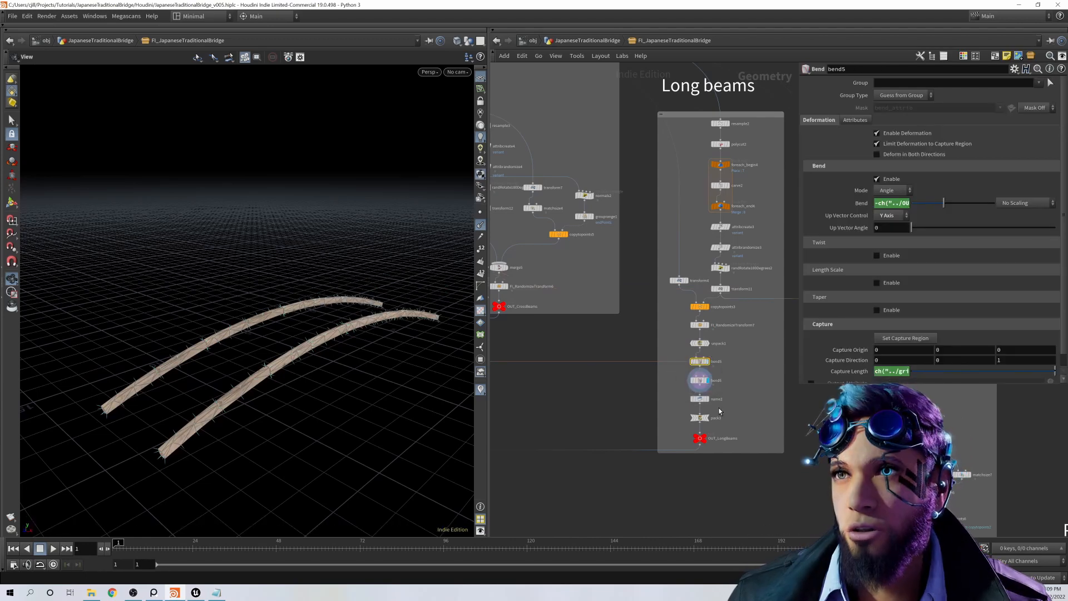
Step: Examine the attribute settings of the name, unpack1 and pack3 nodes, and display OUT_LongBeams
click(710, 406)
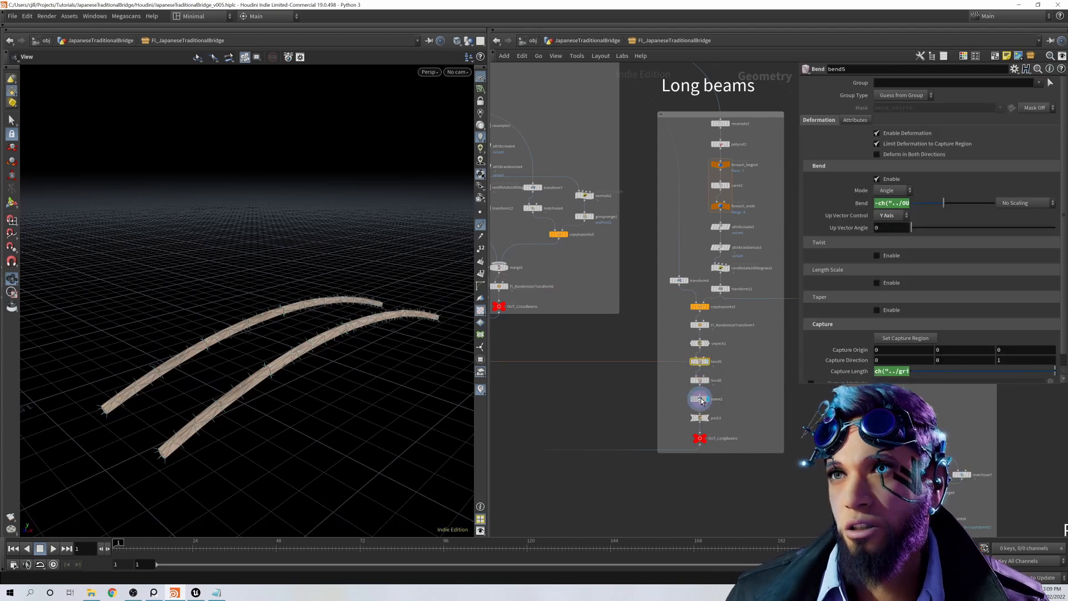
click(701, 400)
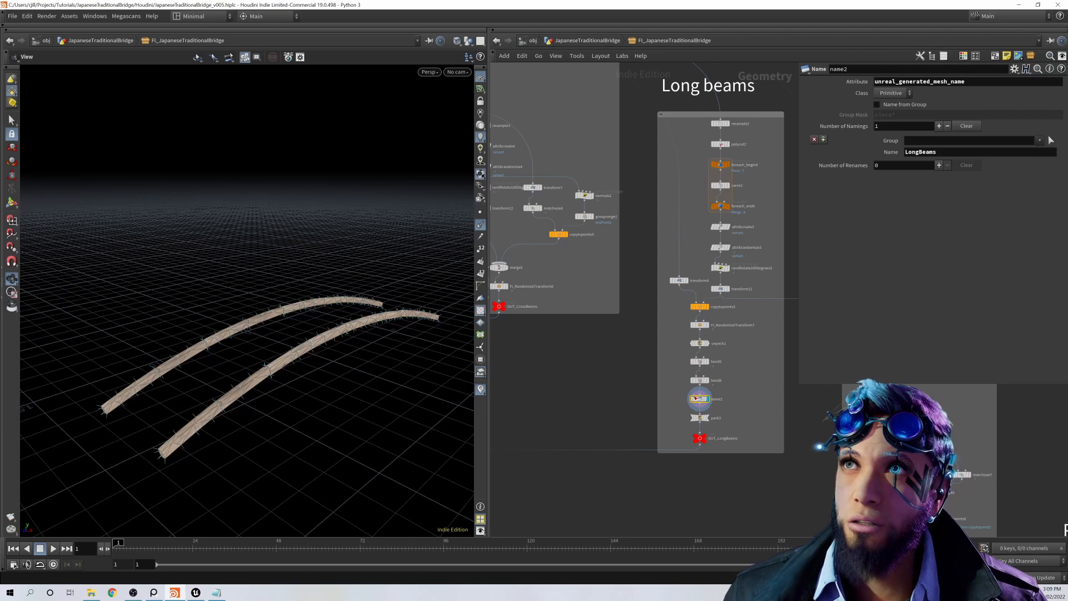
click(701, 344)
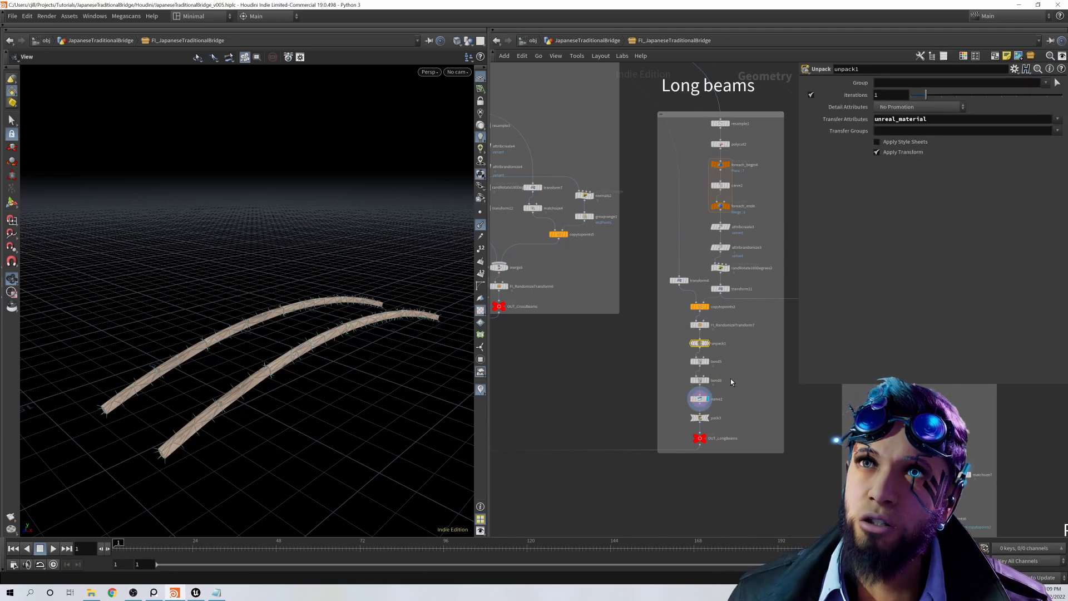
click(709, 423)
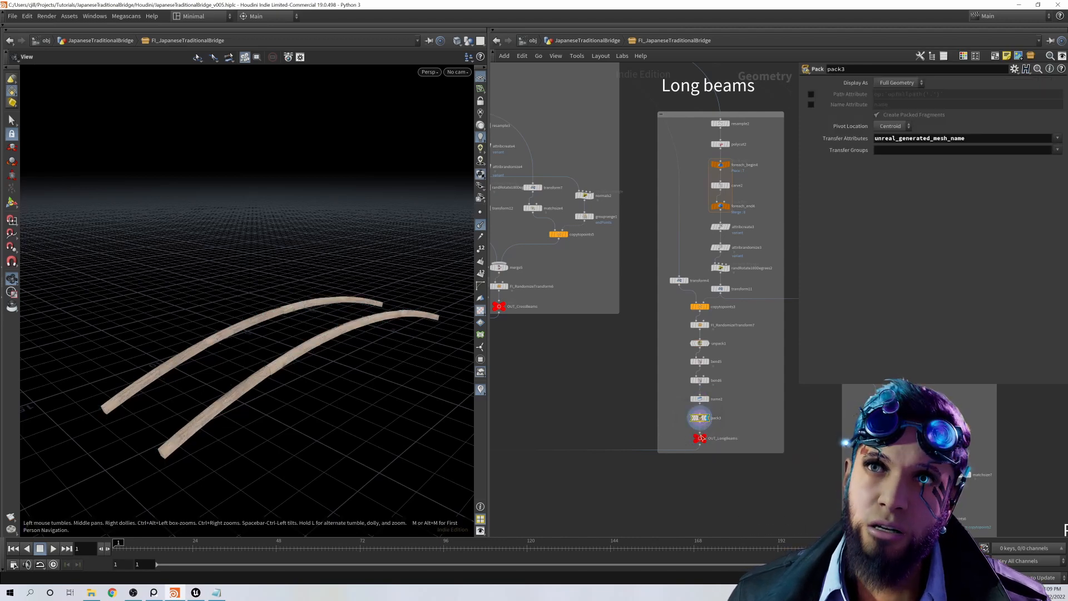
click(710, 429)
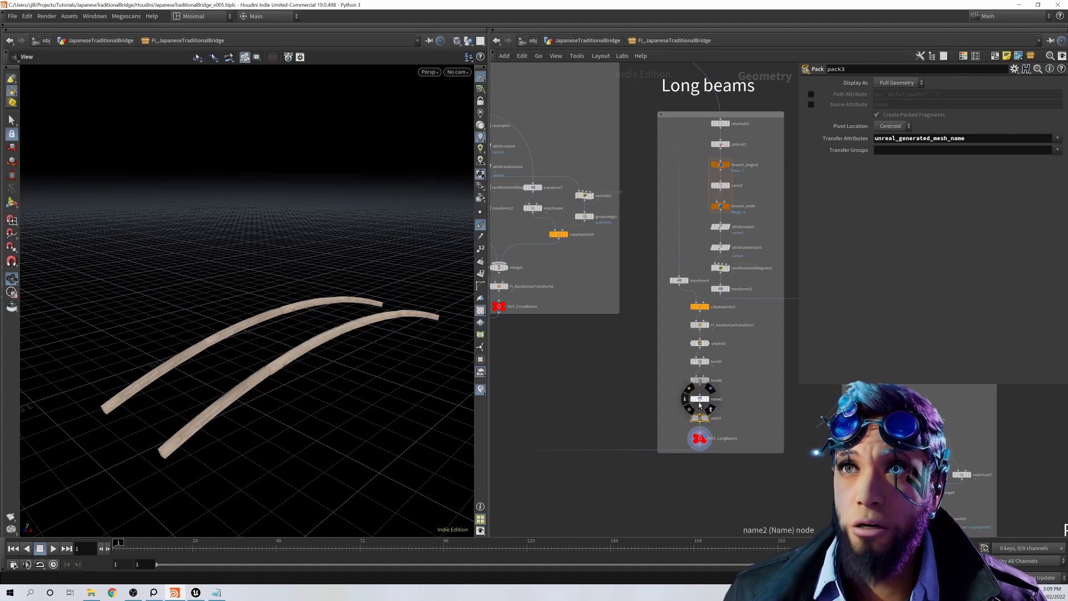
Step: Display OUT_Bridge at the end of the network and examine the complete bridge up close
scroll(730, 413, down, 3)
scroll(720, 436, up, 3)
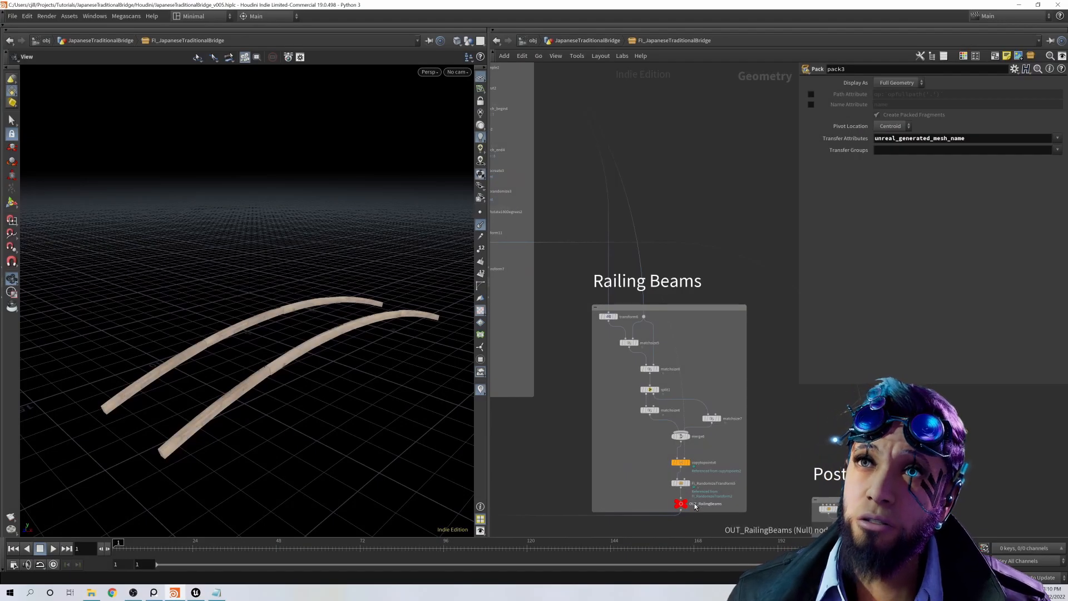
scroll(671, 479, down, 5)
middle_drag(556, 446, 895, 277)
scroll(583, 504, up, 7)
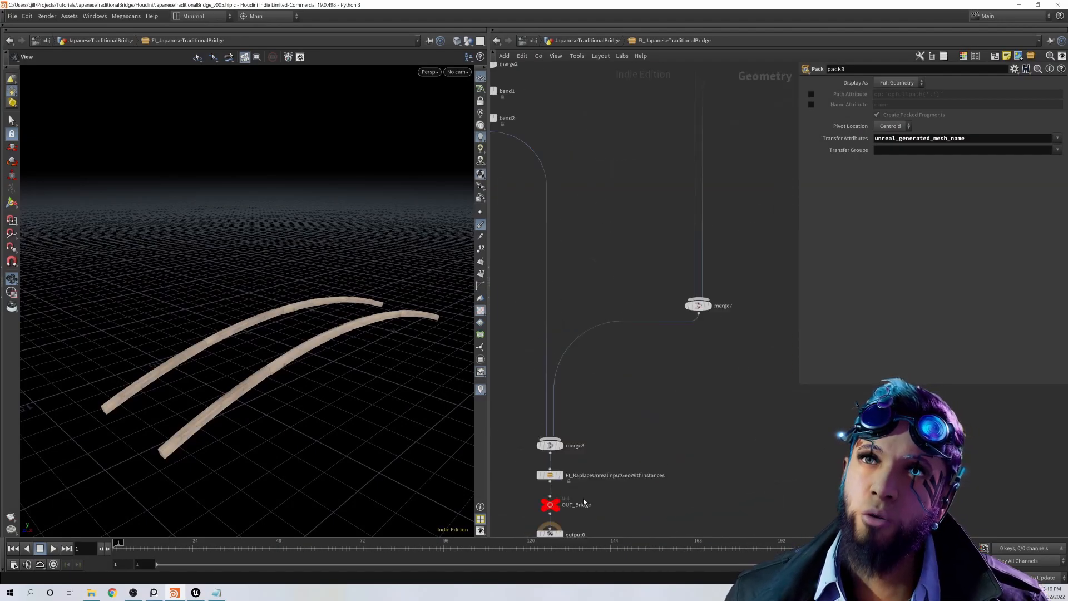
click(565, 494)
scroll(657, 443, down, 6)
middle_drag(657, 443, 499, 465)
drag(375, 380, 345, 334)
scroll(297, 263, up, 5)
Step: Locate the Railing Beams network, examine the beams beneath the railings from several angles, and undo the accidental input disconnection
scroll(612, 356, down, 7)
middle_drag(685, 334, 601, 379)
scroll(628, 342, up, 8)
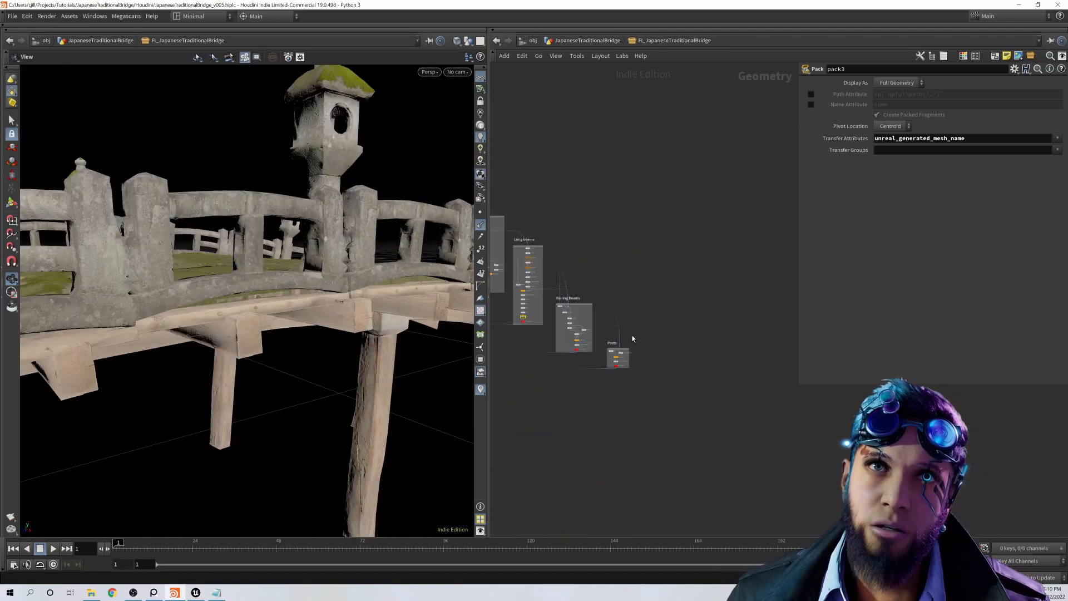
middle_drag(612, 342, 695, 336)
scroll(560, 366, up, 5)
scroll(587, 411, up, 2)
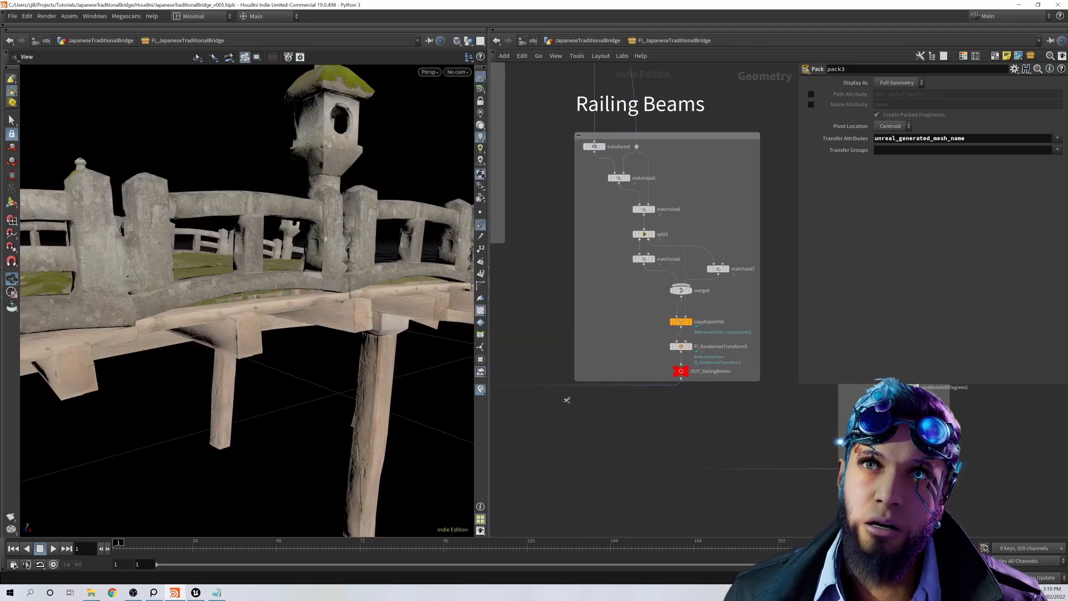
scroll(351, 300, up, 6)
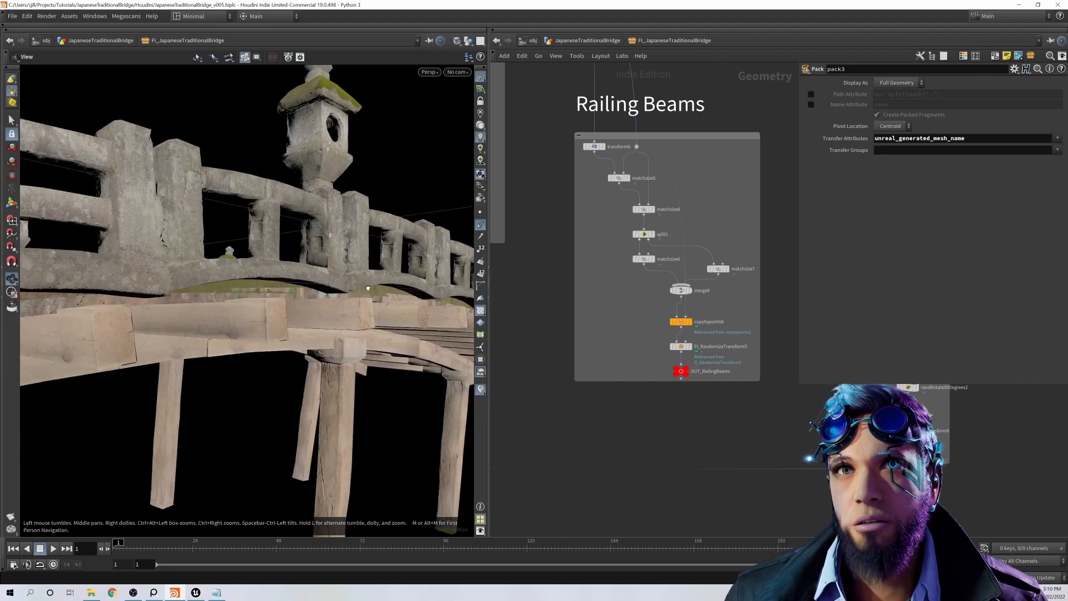
drag(348, 302, 284, 292)
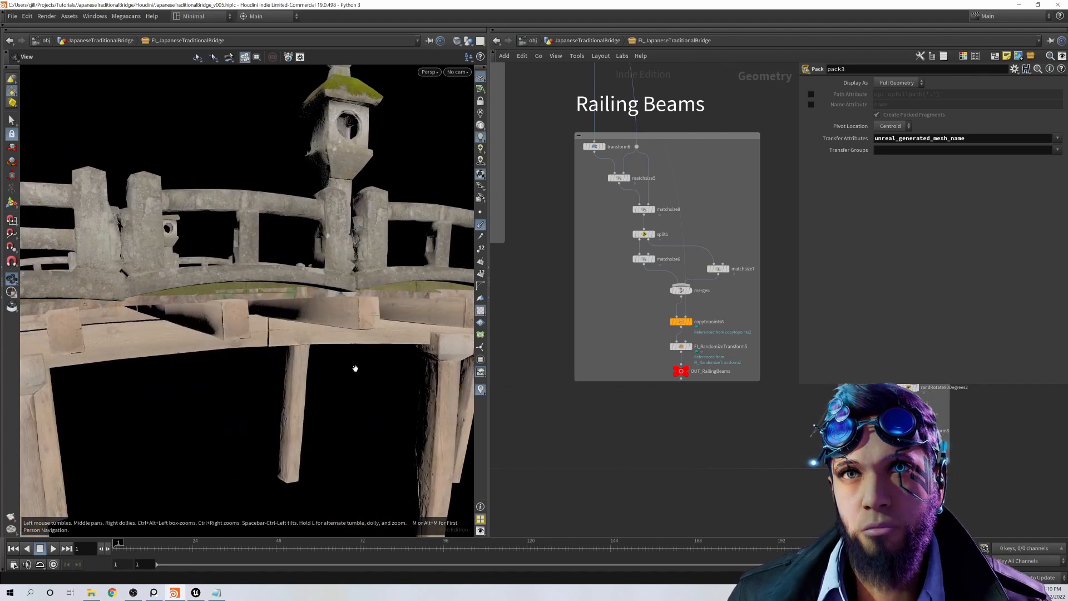
key(ctrl+z)
drag(385, 365, 334, 337)
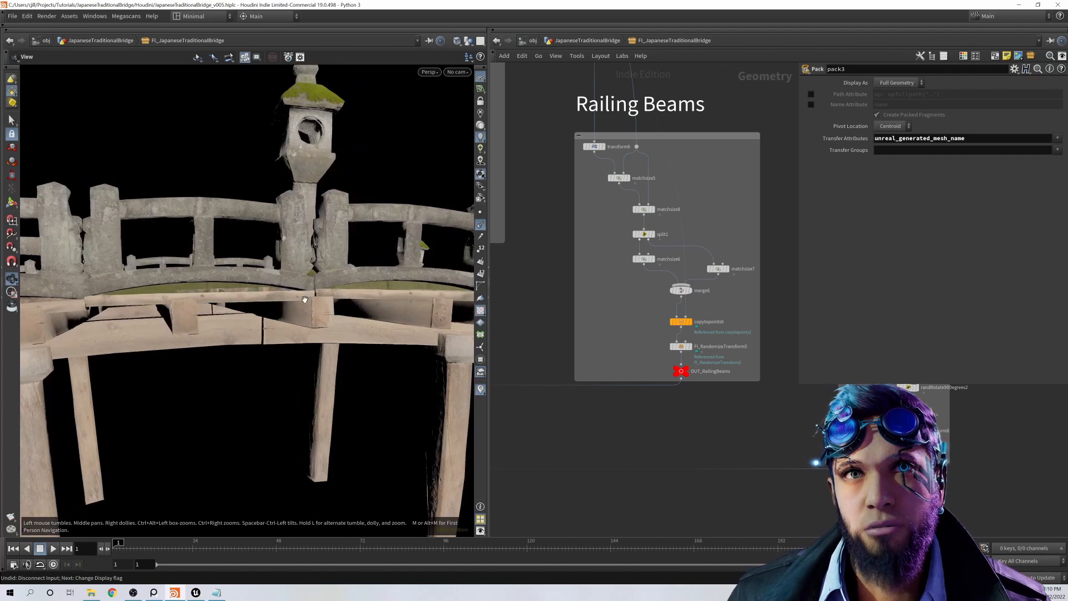
Step: Display transform6 at the start of the Railing Beams network and open its rotation parameters
scroll(603, 364, down, 3)
middle_drag(606, 365, 716, 511)
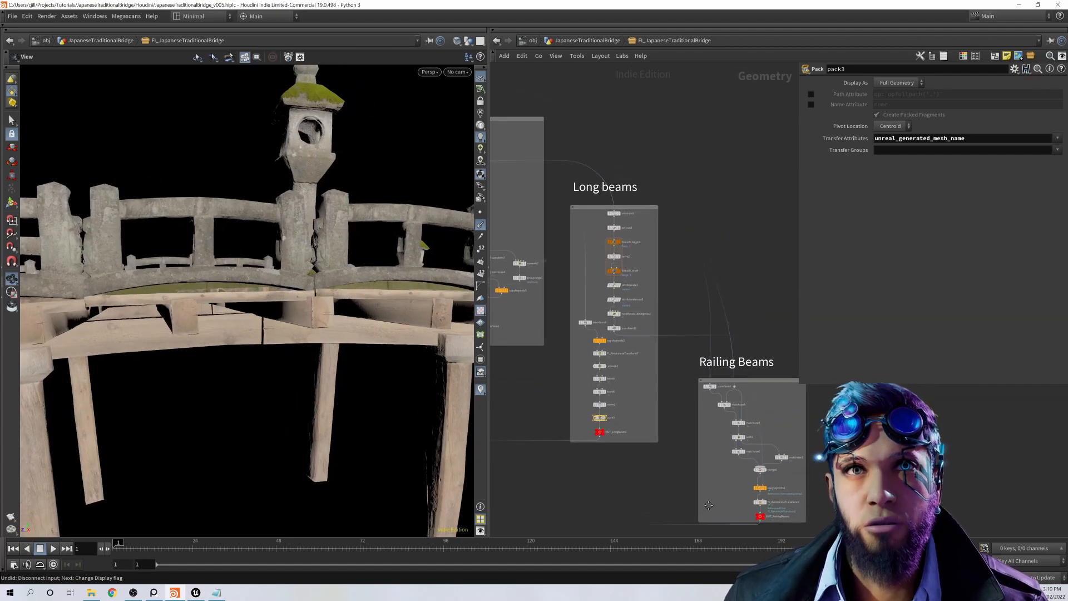
scroll(710, 416, down, 1)
scroll(710, 415, up, 5)
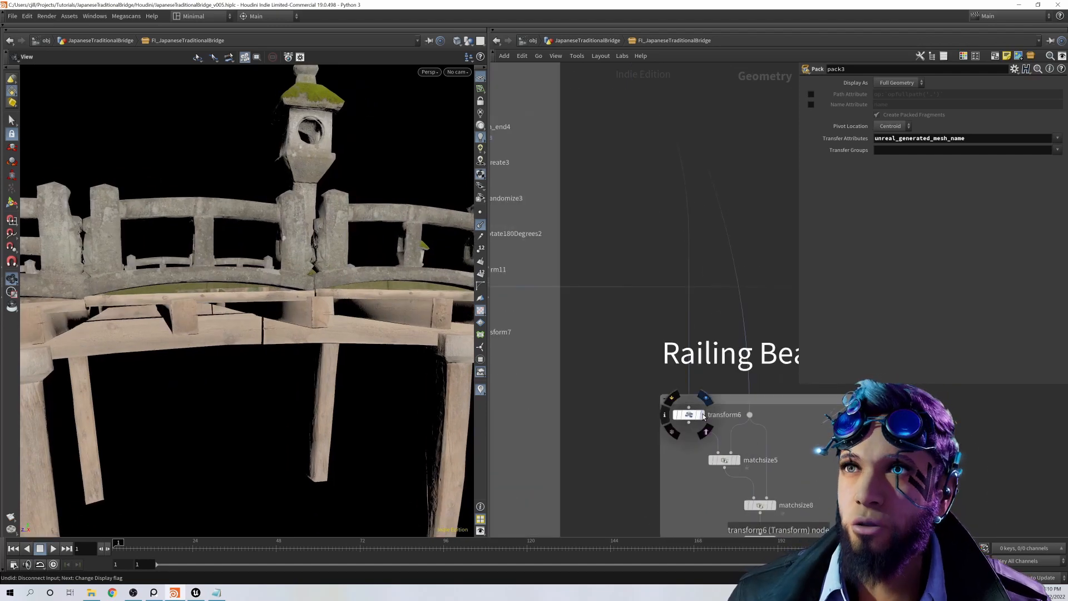
click(703, 415)
drag(260, 320, 356, 373)
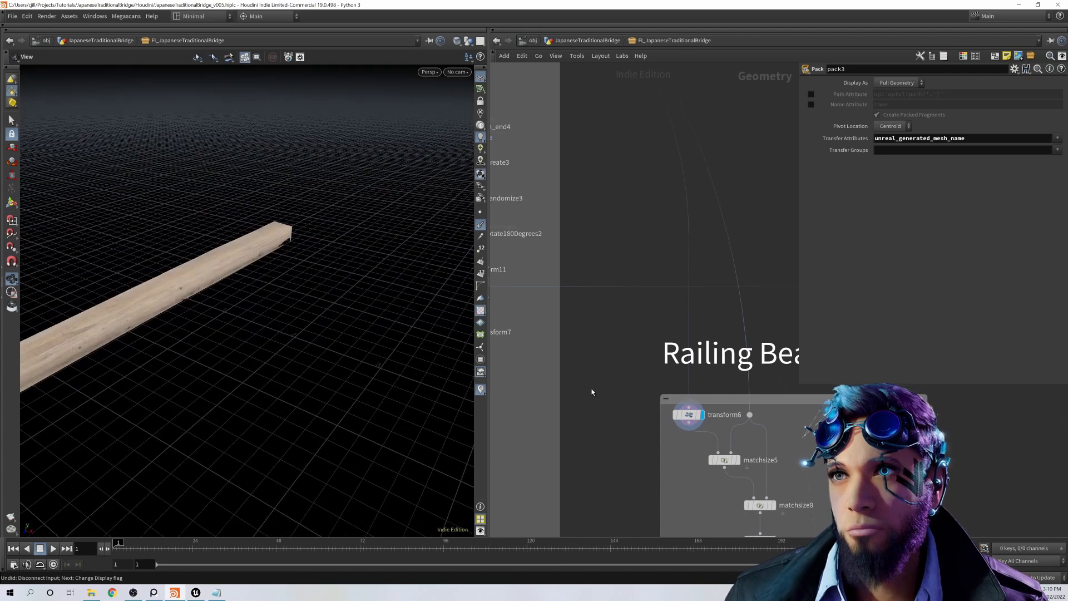
scroll(682, 334, down, 5)
click(686, 365)
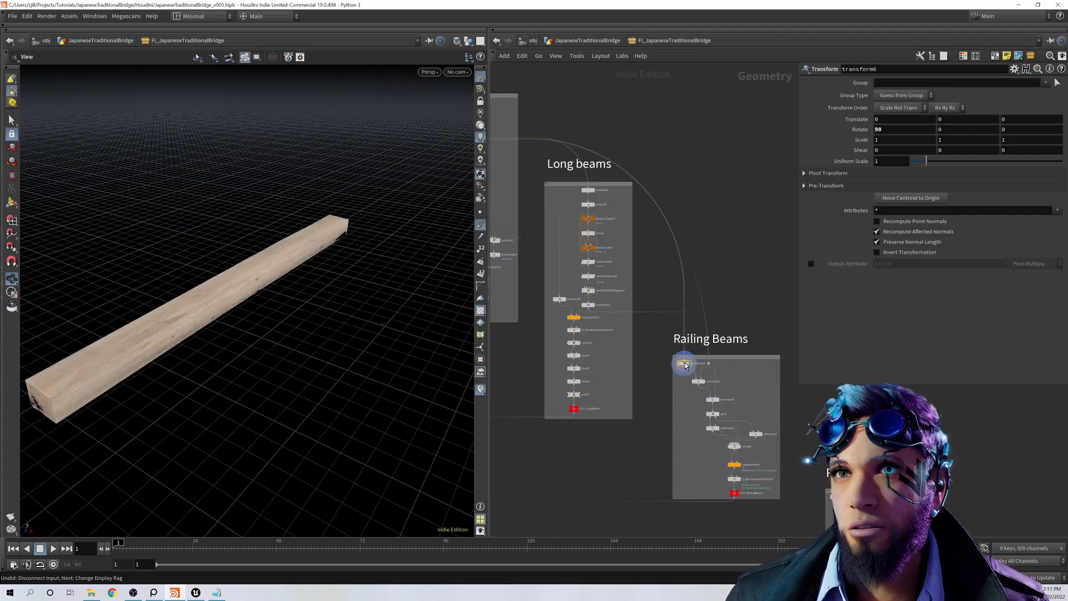
Step: Trace the second input of matchsize5 back through the network, and display matchsize5 with its justification and scale-to-fit settings
middle_drag(686, 365, 743, 377)
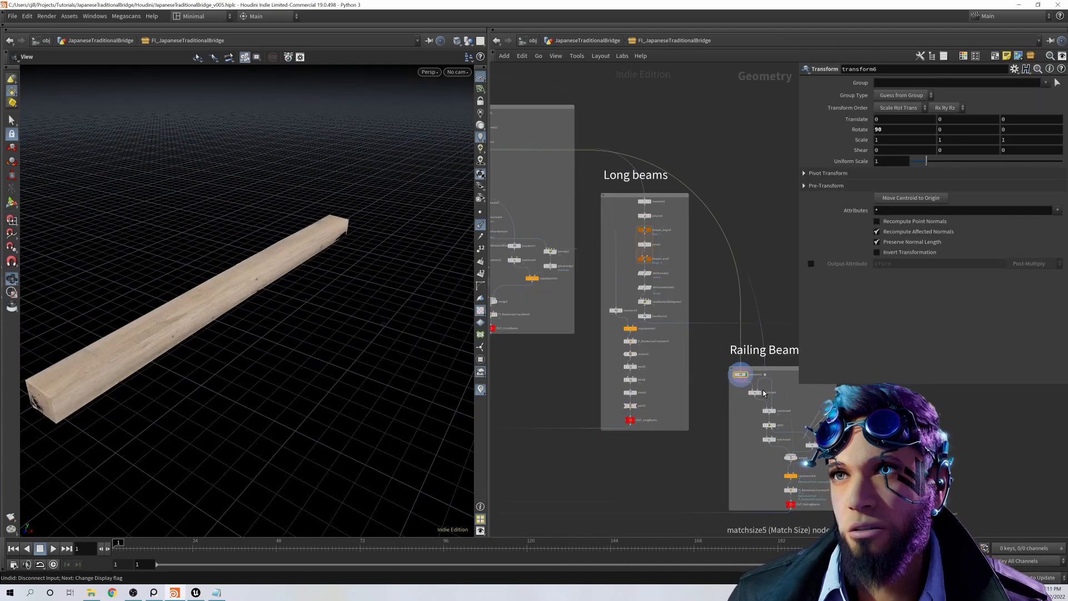
mouse_move(763, 394)
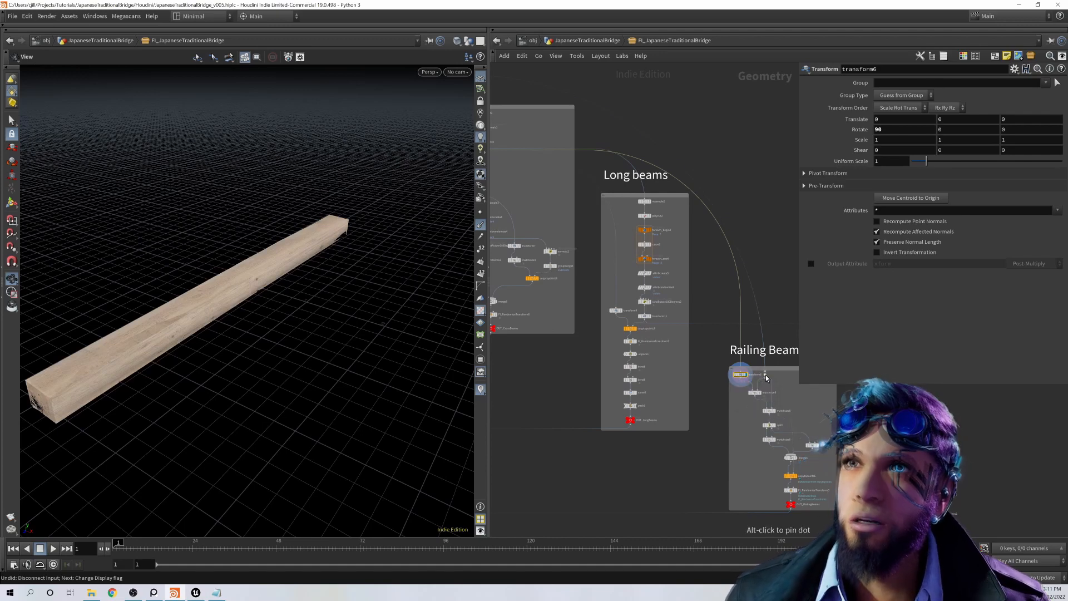
scroll(765, 366, down, 5)
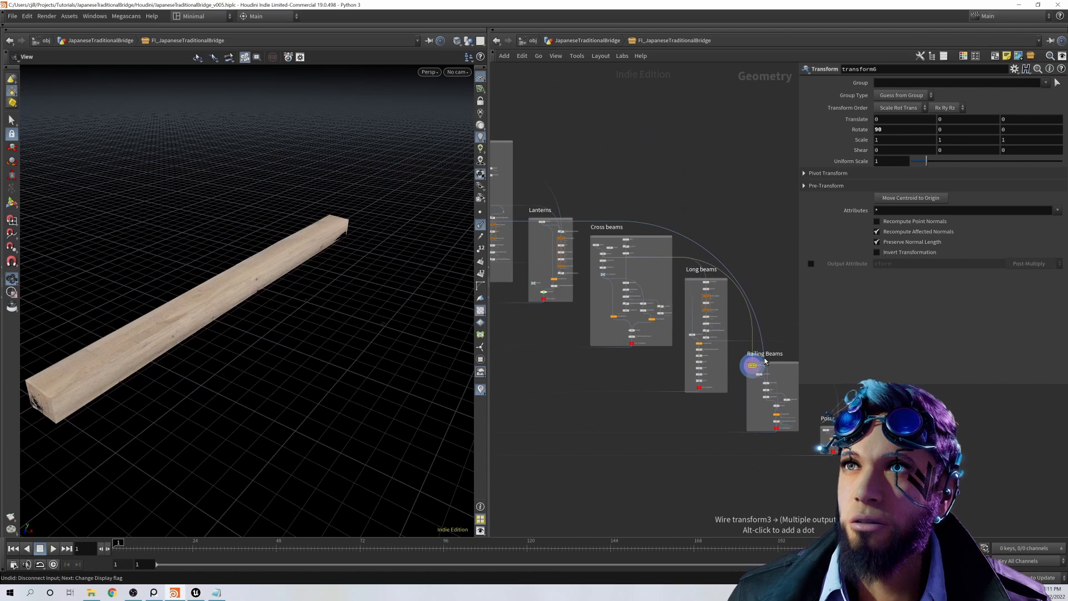
middle_drag(784, 381, 744, 382)
scroll(830, 450, up, 5)
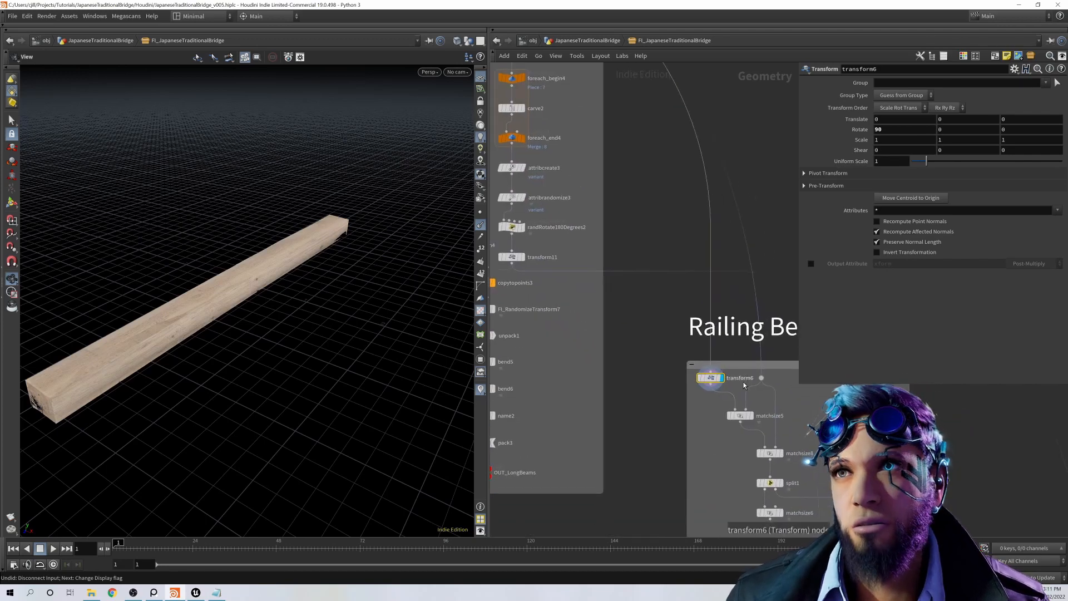
scroll(743, 382, up, 1)
click(755, 424)
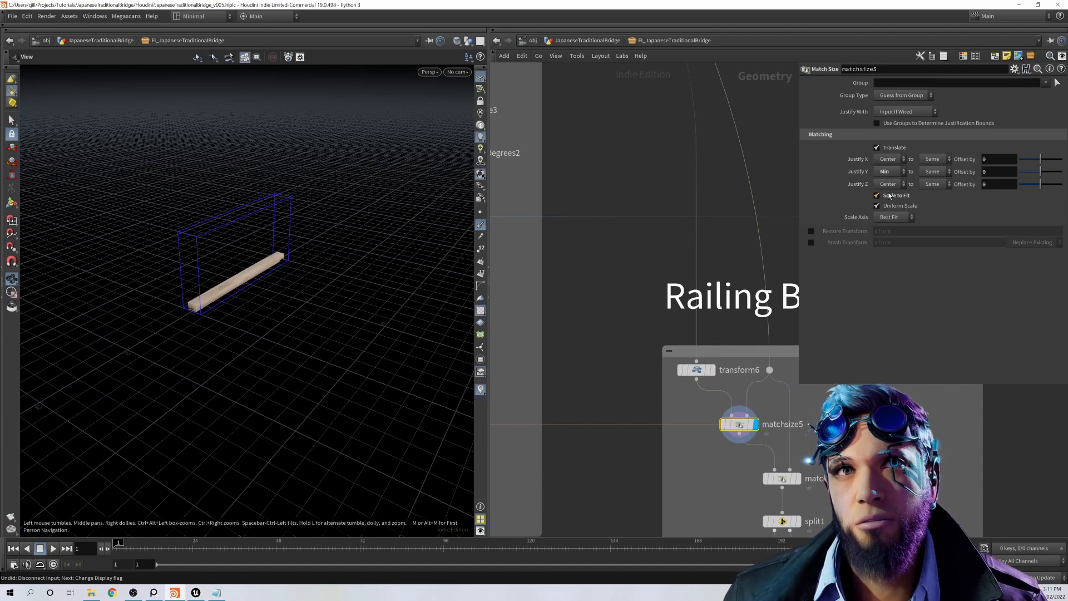
Step: Display matchsize8 and split1 in the Railing Beams network and open the parameters of each
middle_drag(794, 473, 755, 421)
click(759, 426)
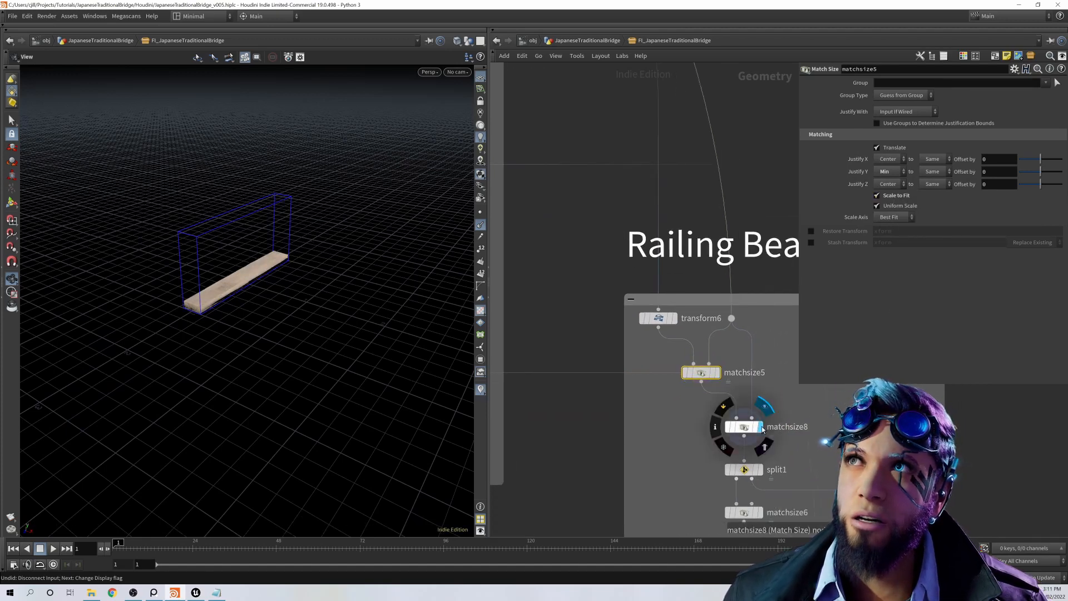
click(749, 427)
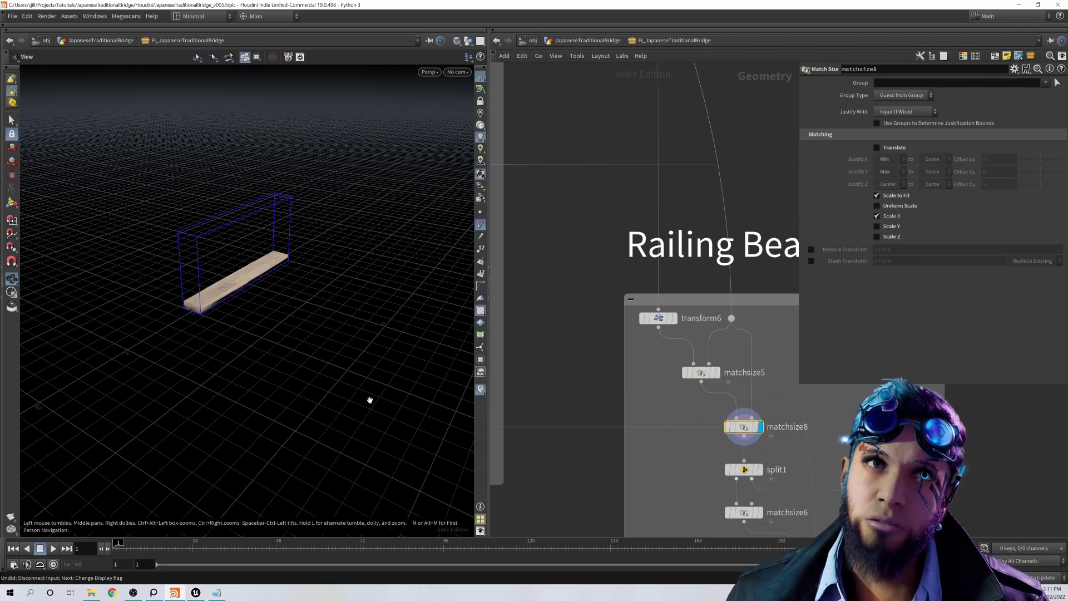
middle_drag(758, 470, 745, 419)
click(745, 418)
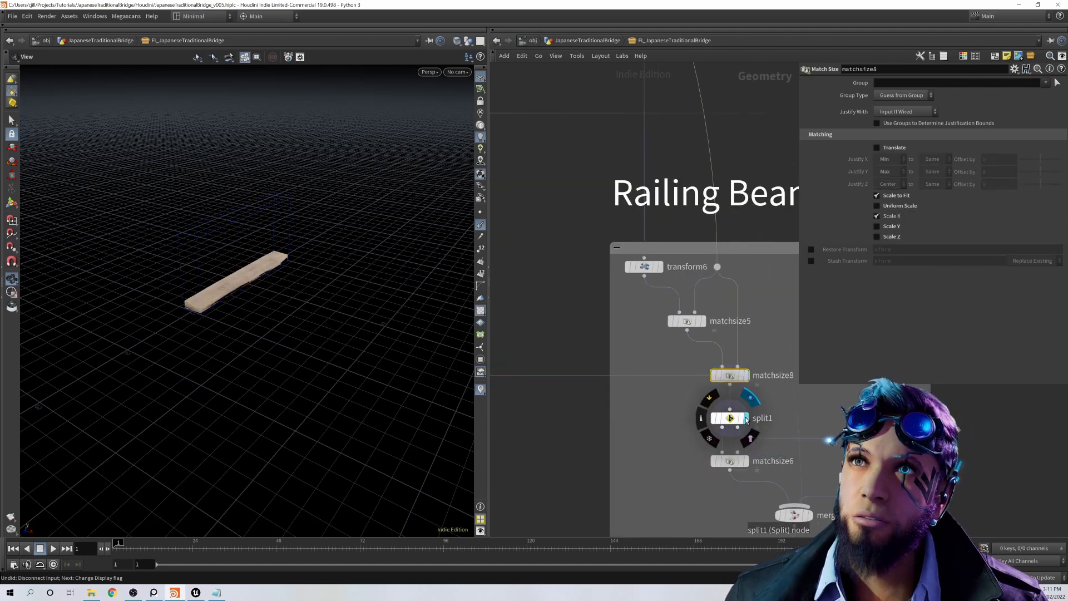
click(738, 420)
Step: Display matchsize6 and matchsize7, and compare their target positions with the beam seen from a low angle
middle_drag(695, 486, 615, 418)
click(703, 399)
click(629, 369)
drag(320, 384, 347, 336)
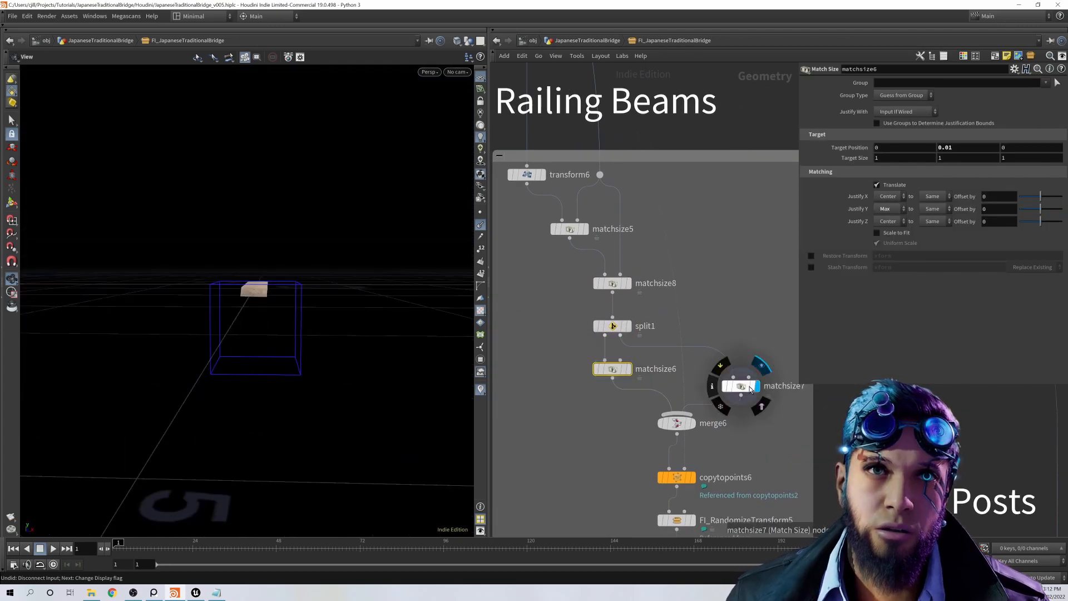
click(758, 385)
click(743, 386)
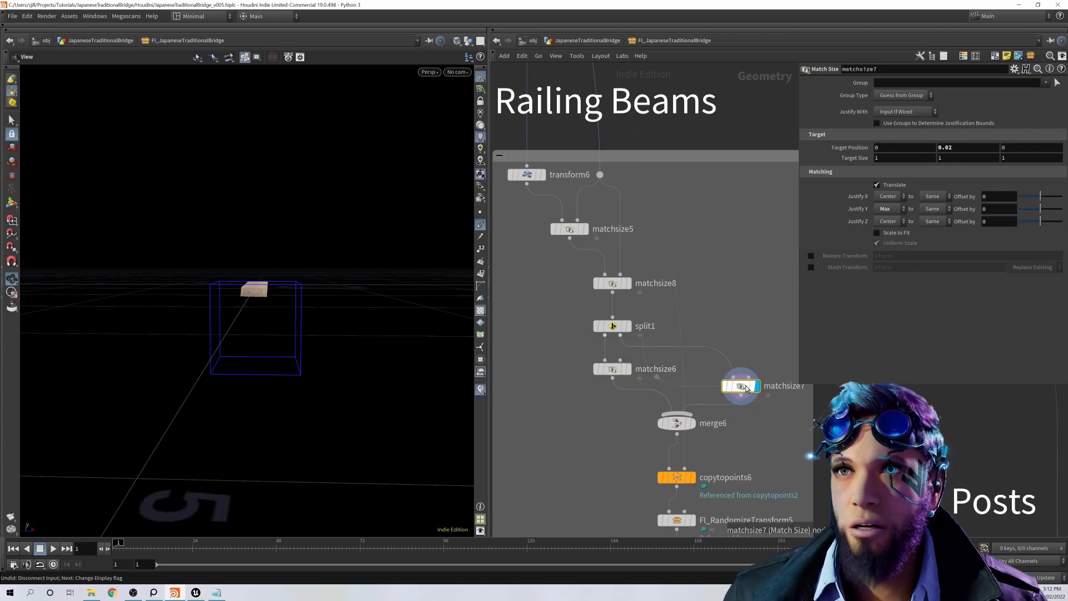
Step: Display merge6 and copytopoints6 in the Railing Beams network, and examine the beams copied along the bridge
click(692, 423)
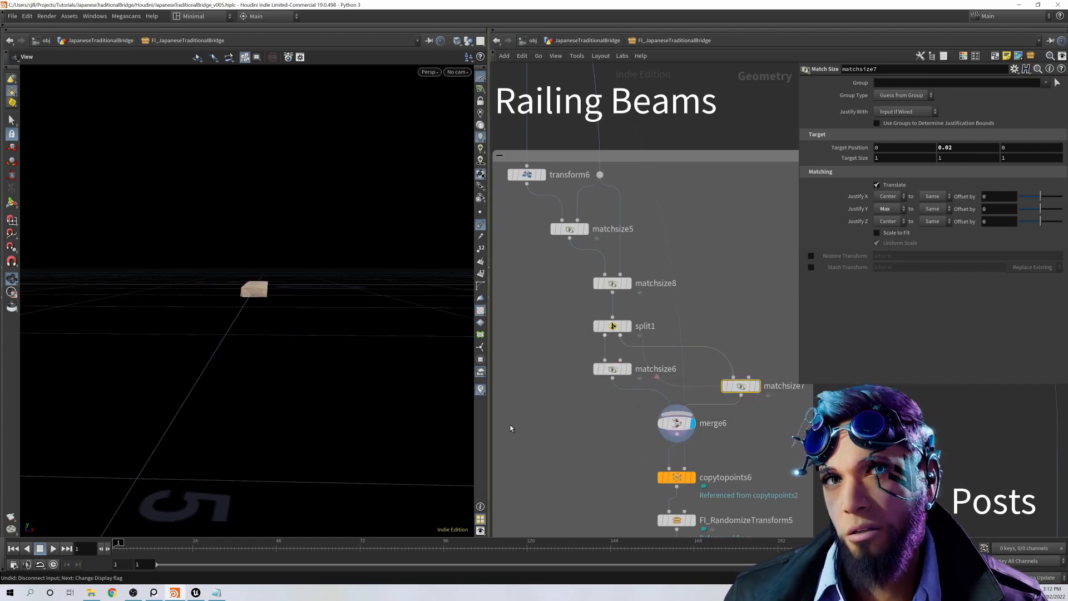
click(693, 477)
scroll(287, 344, down, 1)
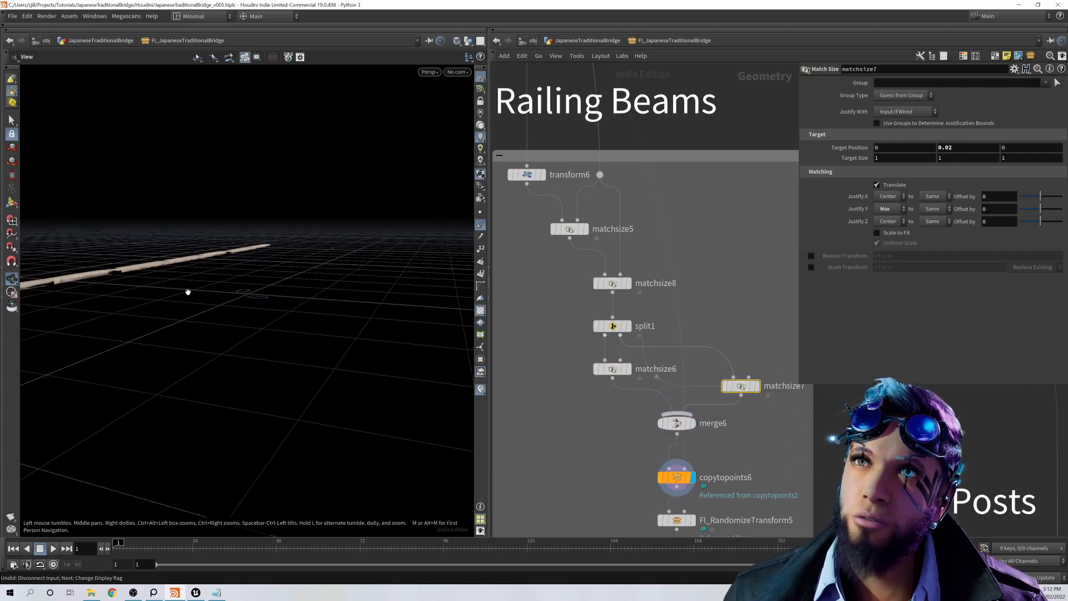
middle_drag(188, 291, 293, 346)
scroll(293, 346, down, 1)
middle_drag(233, 293, 261, 318)
alt+drag(261, 318, 365, 315)
scroll(371, 319, down, 4)
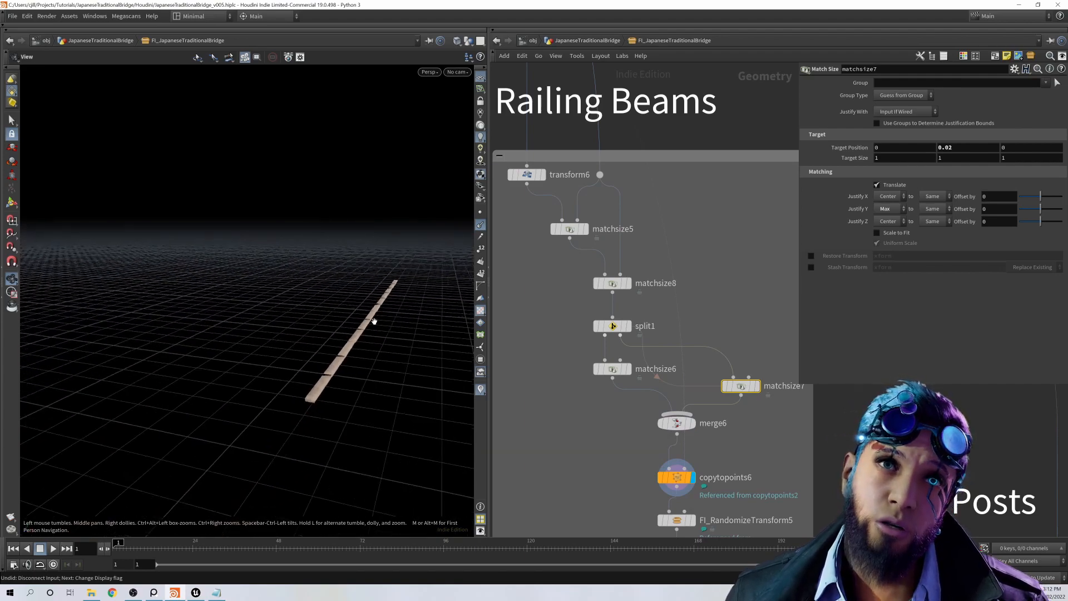
scroll(690, 305, down, 4)
Step: Display FI_RandomizeTransform5 and OUT_RailingBeams at the end of the Railing Beams network
middle_drag(721, 299, 903, 450)
scroll(689, 332, down, 3)
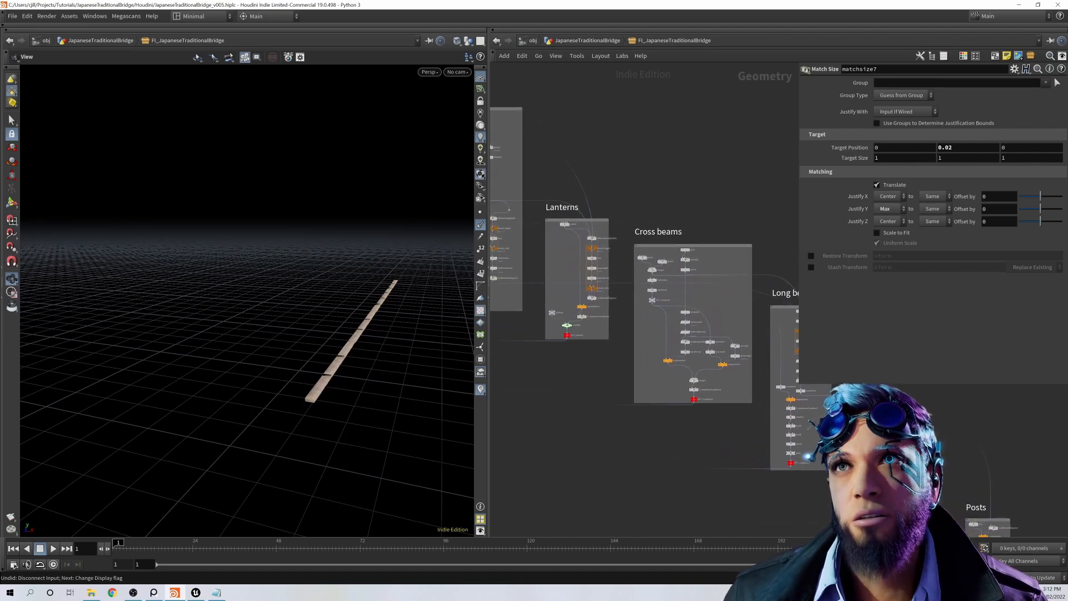
scroll(901, 447, down, 2)
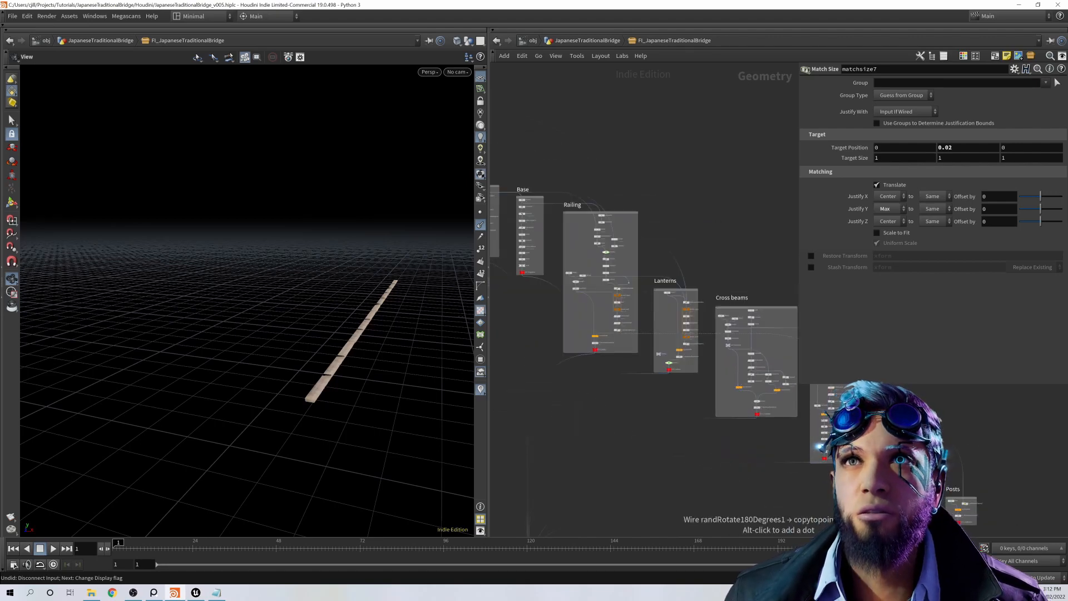
scroll(684, 397, up, 8)
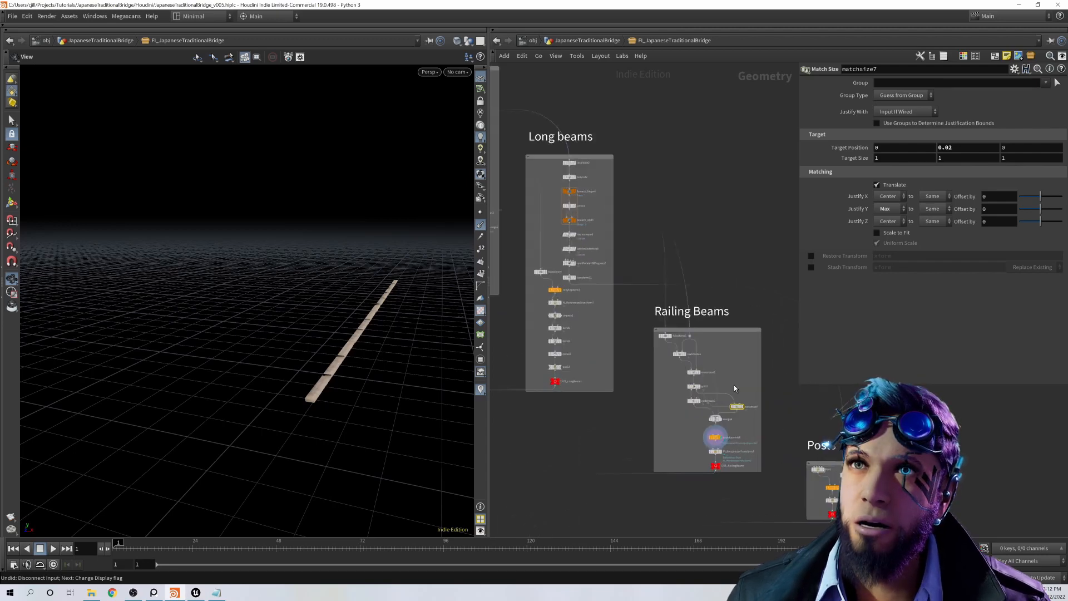
scroll(684, 397, up, 2)
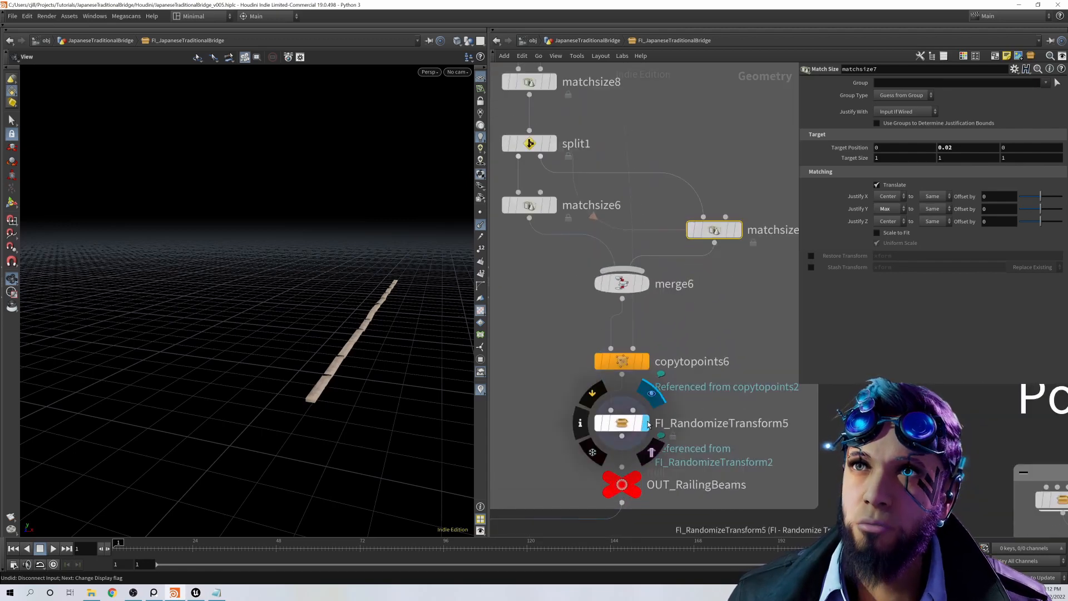
mouse_move(643, 474)
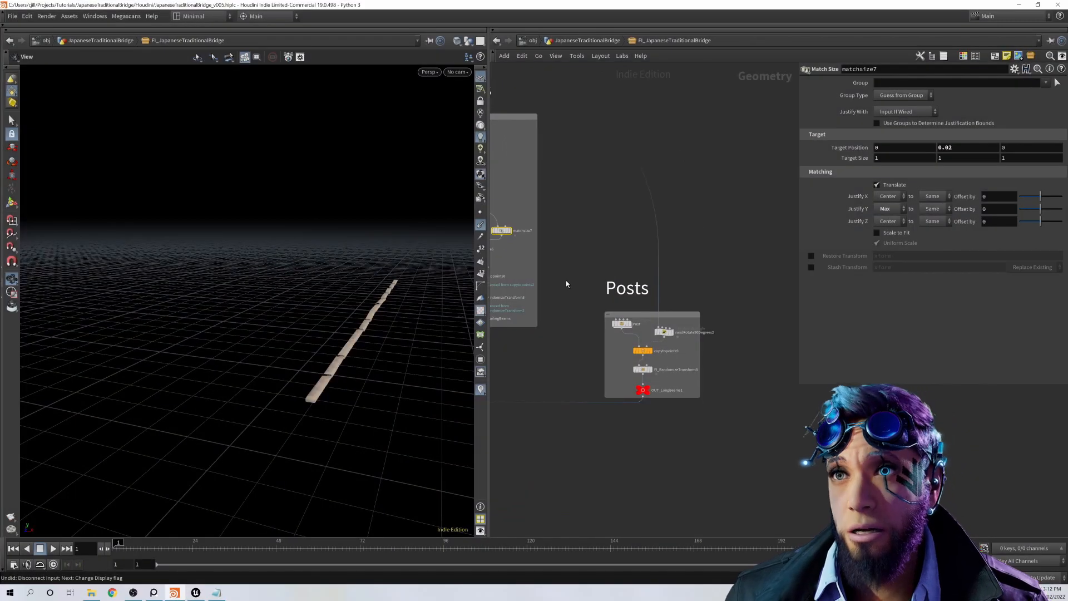
Step: Open the randRotate90Degrees2 wrangle in the Posts network and display copytopoints9 to view the copied posts
scroll(566, 281, up, 3)
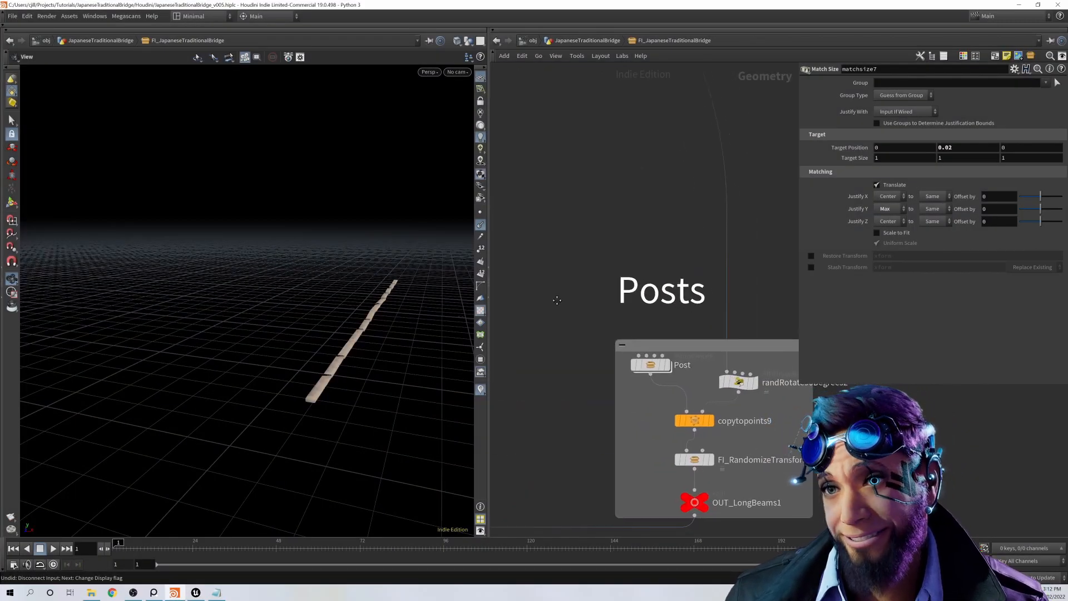
scroll(557, 301, down, 3)
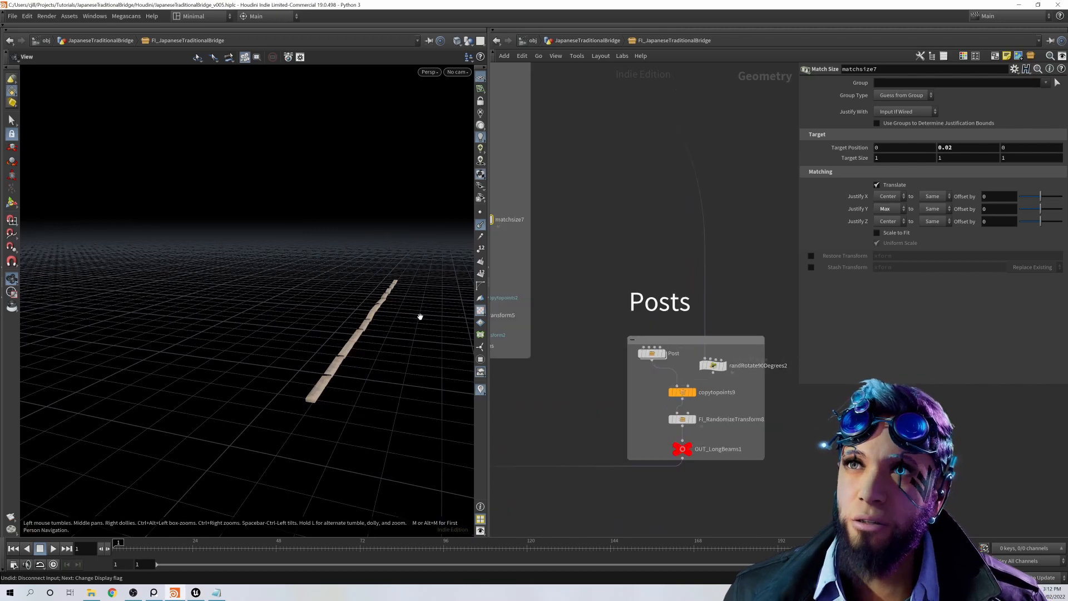
drag(420, 317, 390, 334)
scroll(710, 263, down, 4)
middle_drag(777, 309, 781, 329)
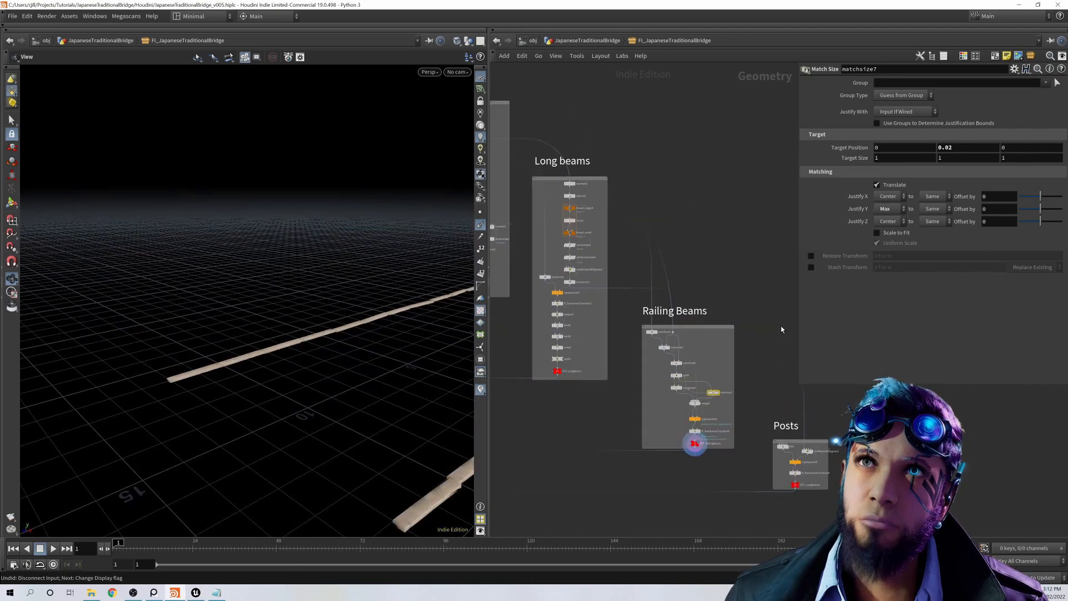
scroll(780, 332, up, 5)
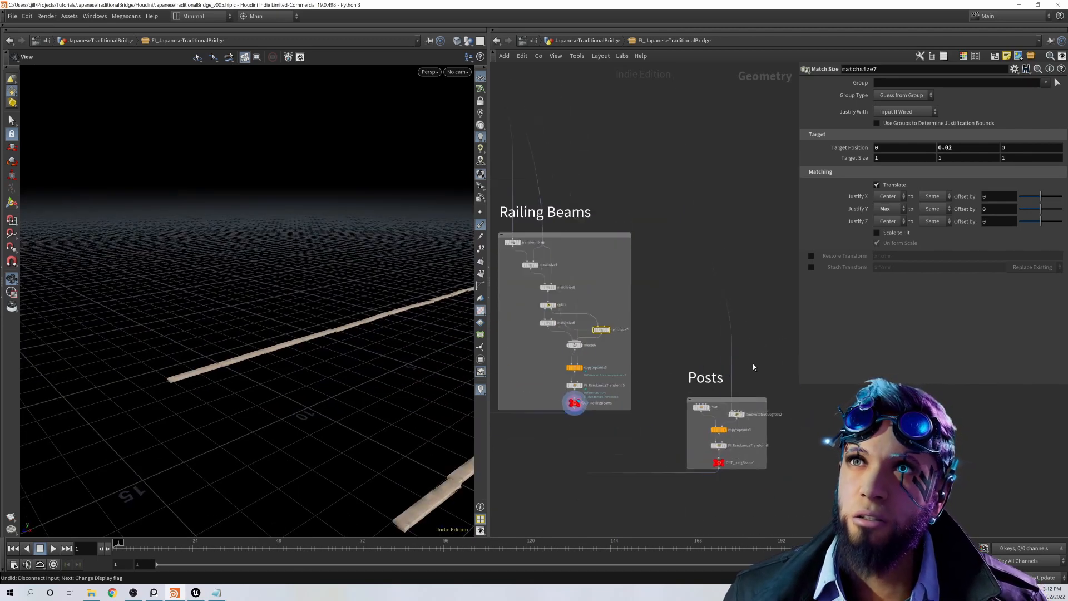
click(733, 437)
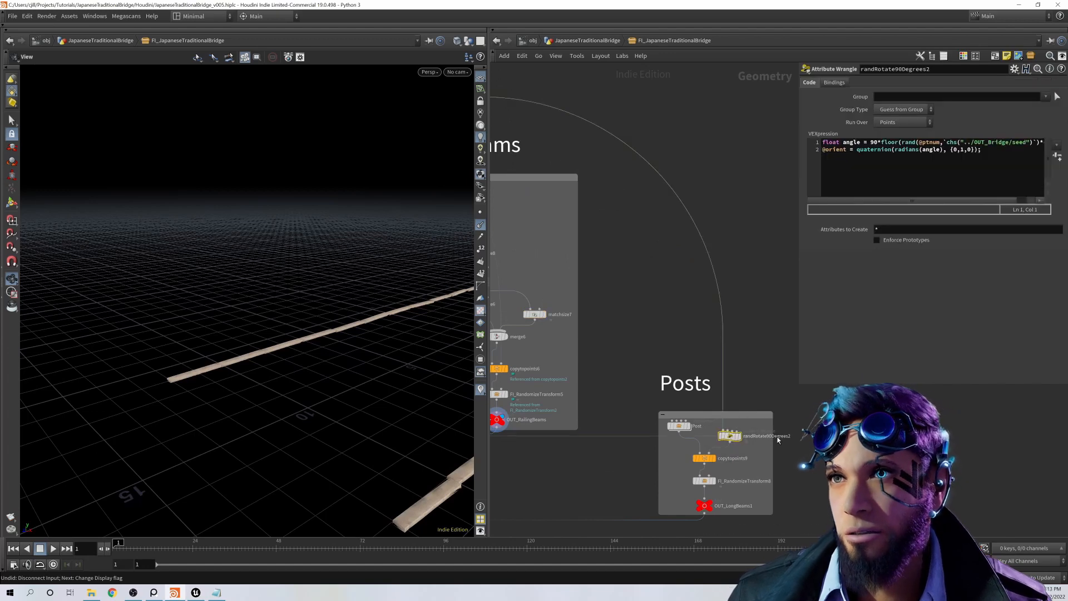
click(740, 435)
click(716, 457)
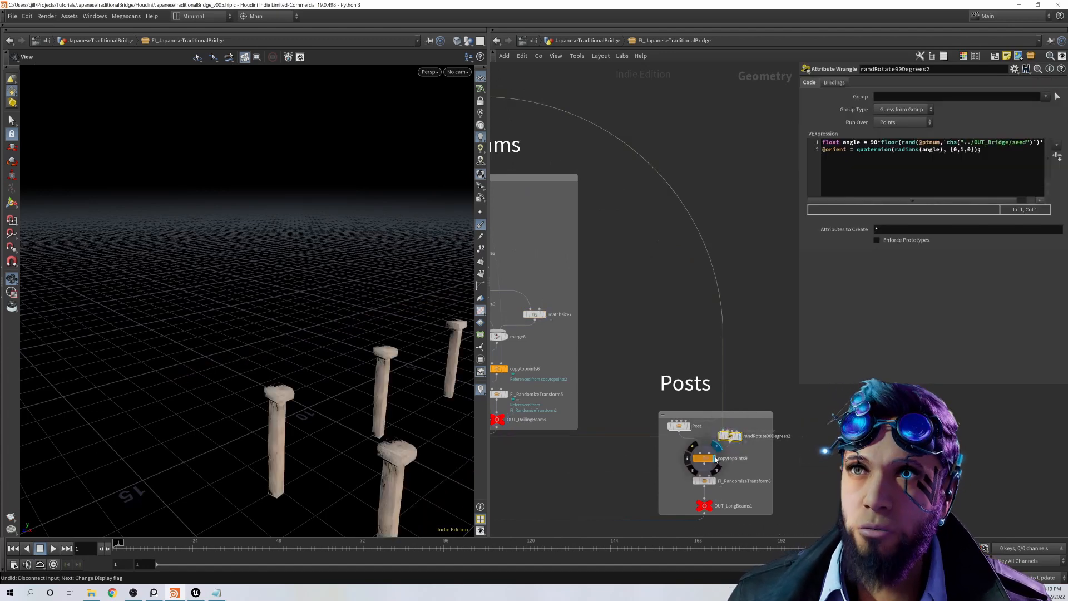
drag(341, 425, 277, 341)
Step: Go inside the Post subnetwork, open the parameters of matchsize1 and transform1, and return to the FI_JapaneseTraditionalBridge network
double_click(678, 426)
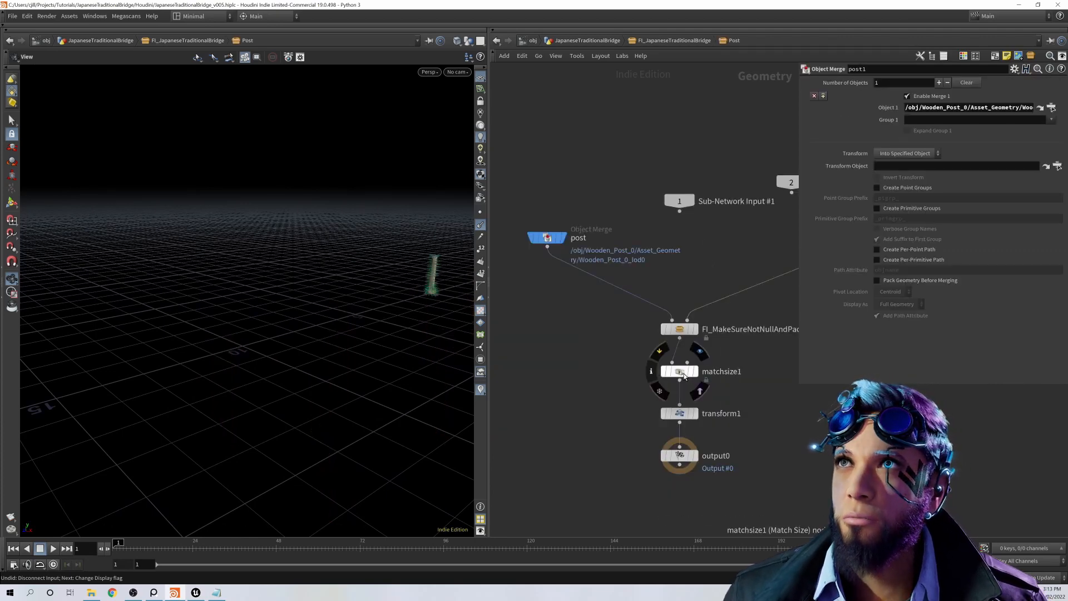
click(679, 372)
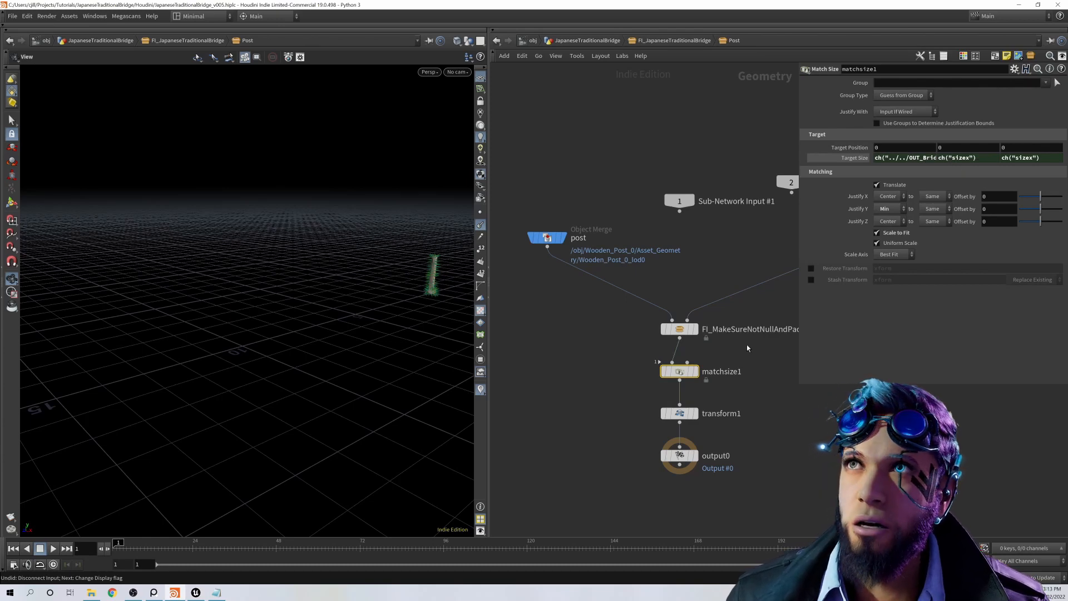
click(684, 417)
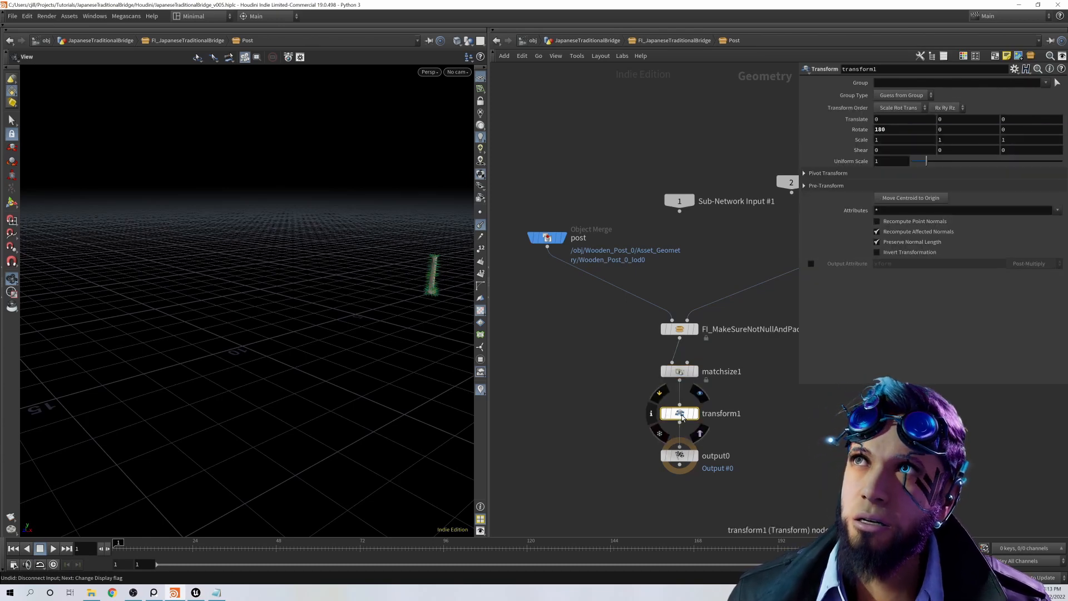
click(685, 42)
Step: Display merge2 below the part networks, open its input list, and view the combined straight bridge from the side
scroll(664, 436, up, 3)
middle_drag(647, 478, 702, 439)
click(757, 402)
scroll(726, 419, down, 4)
scroll(725, 418, down, 5)
scroll(643, 463, up, 6)
middle_drag(638, 485, 588, 406)
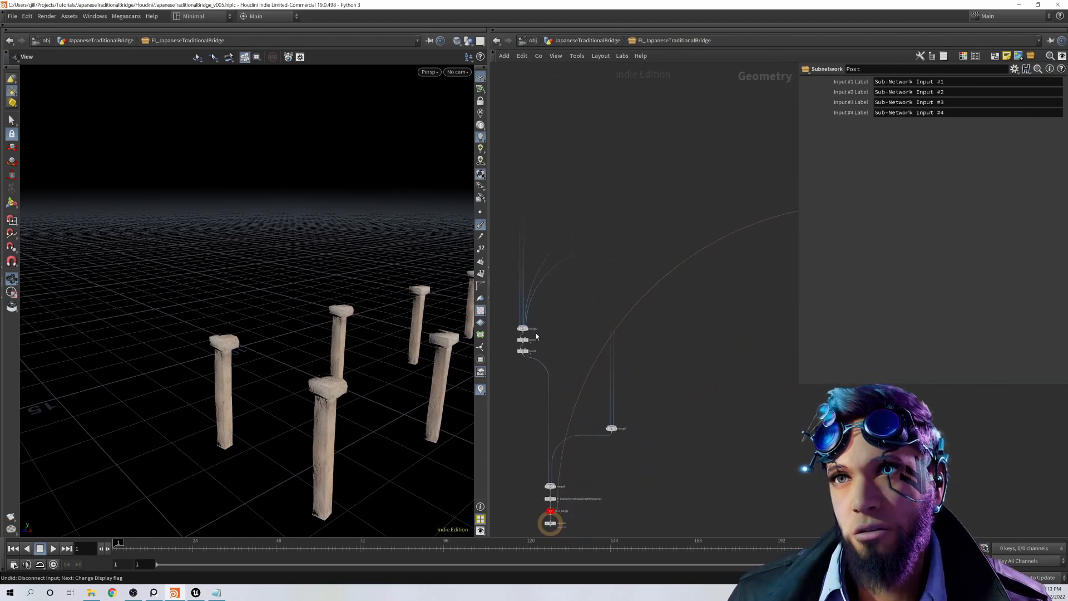
scroll(537, 336, up, 3)
middle_drag(537, 336, 583, 457)
click(561, 432)
click(553, 433)
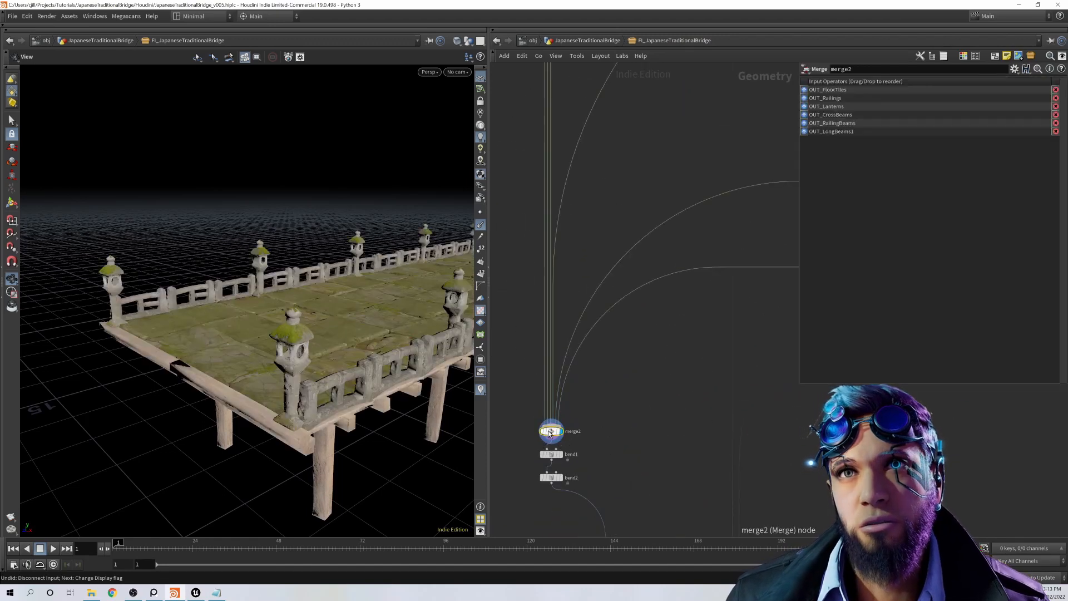
scroll(361, 384, down, 4)
mouse_move(334, 384)
mouse_down()
mouse_move(280, 332)
mouse_move(342, 372)
mouse_up()
scroll(559, 408, down, 4)
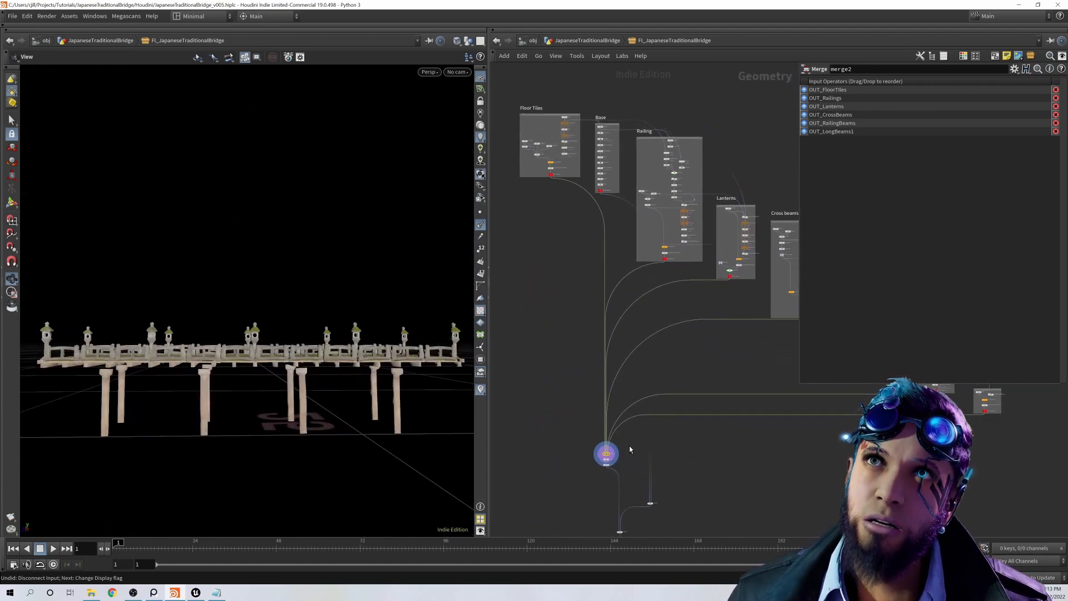
Step: Display bend1 and bend2 below merge2 to show the bending of each half of the bridge
scroll(626, 445, up, 5)
click(569, 480)
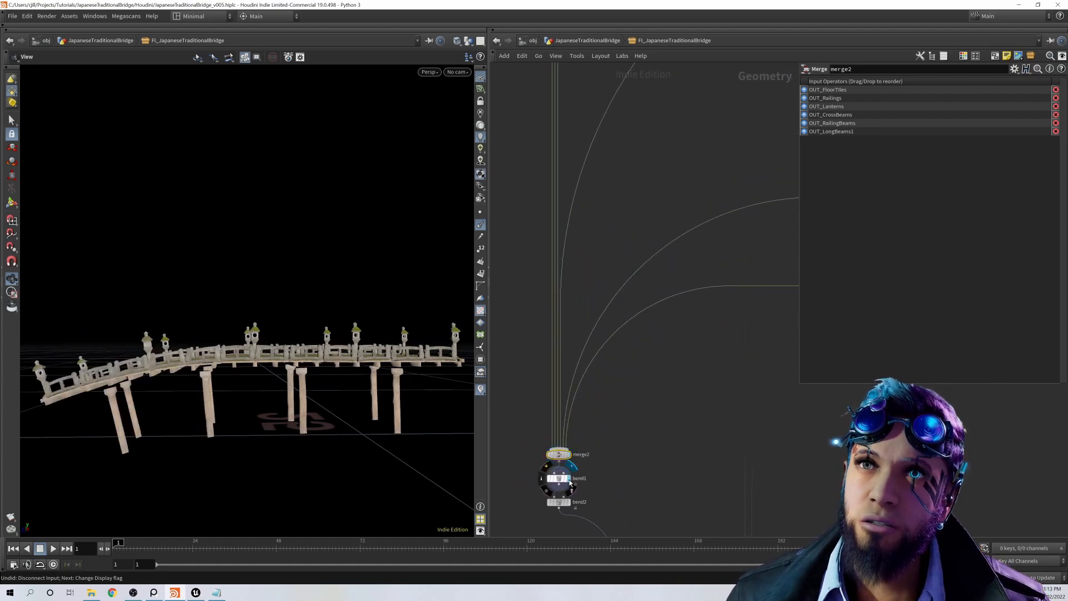
click(569, 502)
middle_drag(683, 481, 634, 388)
scroll(634, 387, down, 4)
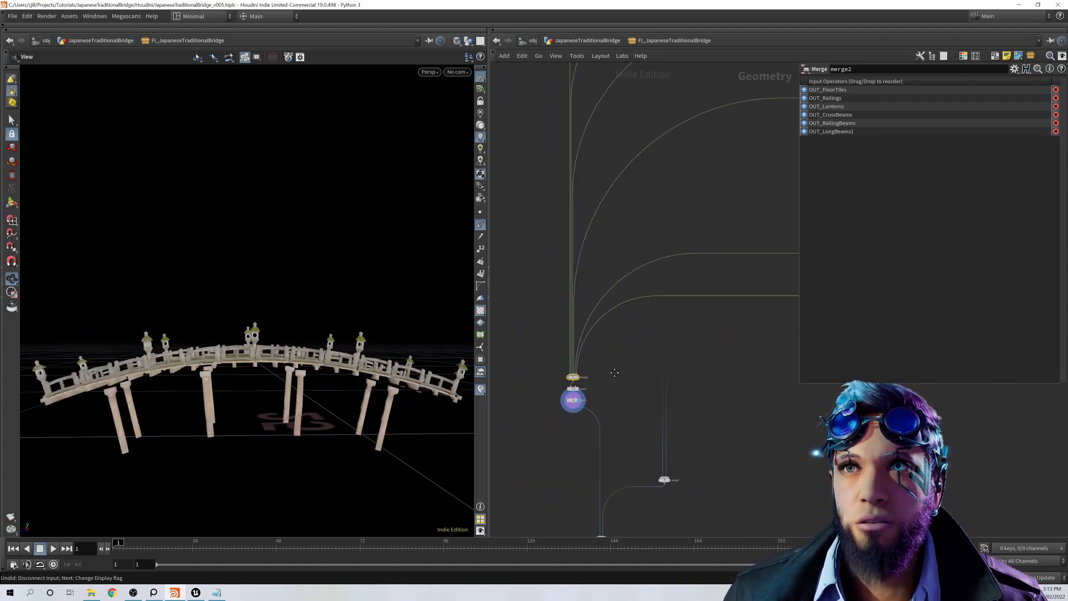
Step: Display merge7, open its input list, and view the bridge base and long beams from below
middle_drag(679, 467, 627, 437)
scroll(626, 438, up, 3)
click(611, 459)
click(604, 458)
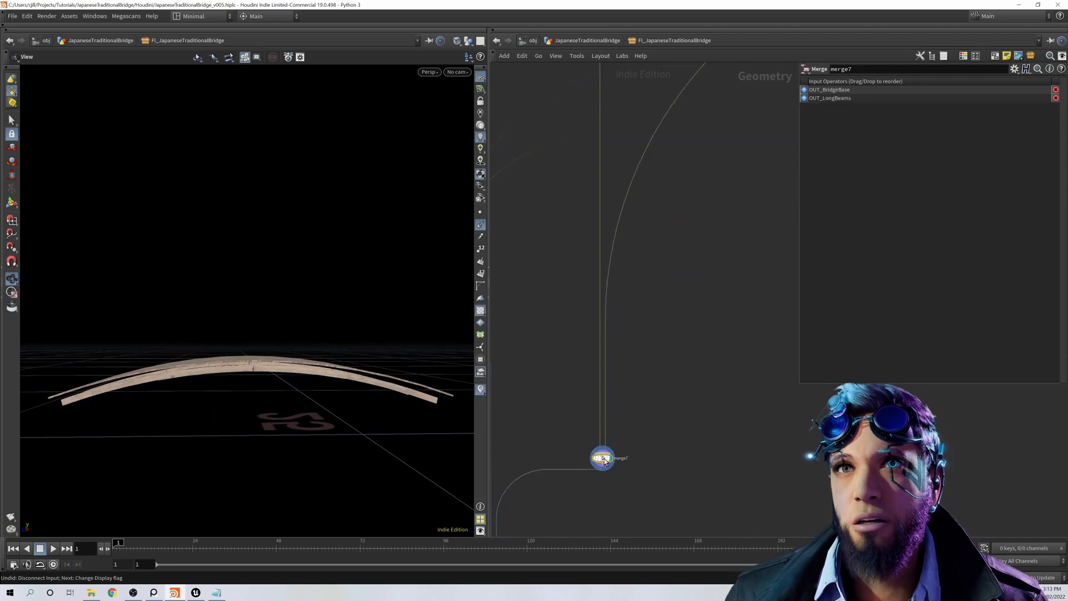
drag(279, 429, 204, 360)
middle_drag(217, 377, 225, 360)
scroll(735, 452, down, 3)
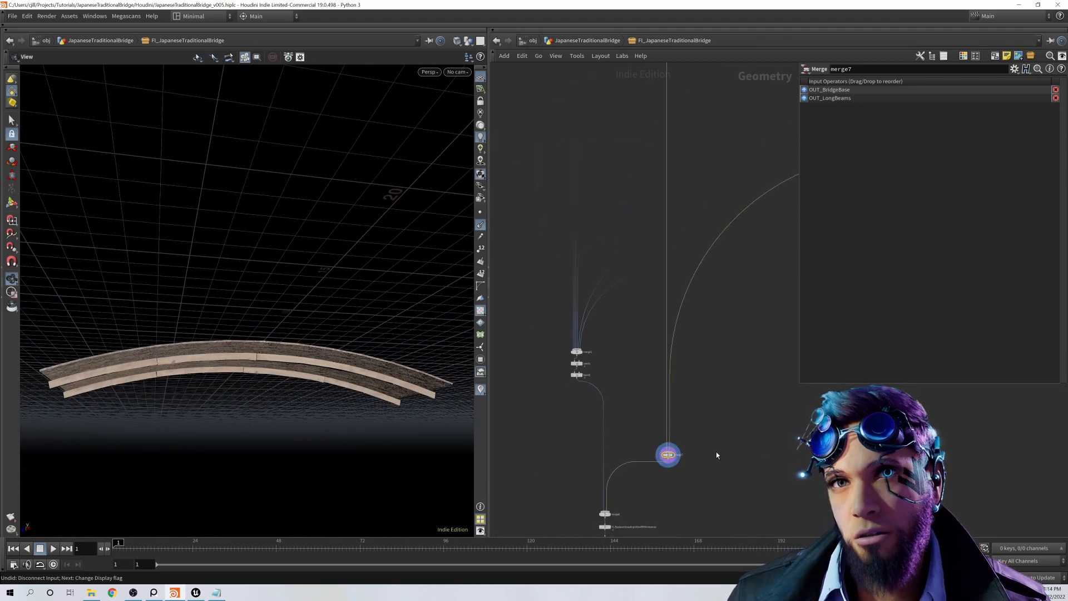
Step: Display merge8, open its input list, and examine the complete bridge from below and above
middle_drag(717, 456, 712, 410)
scroll(622, 483, up, 5)
click(588, 441)
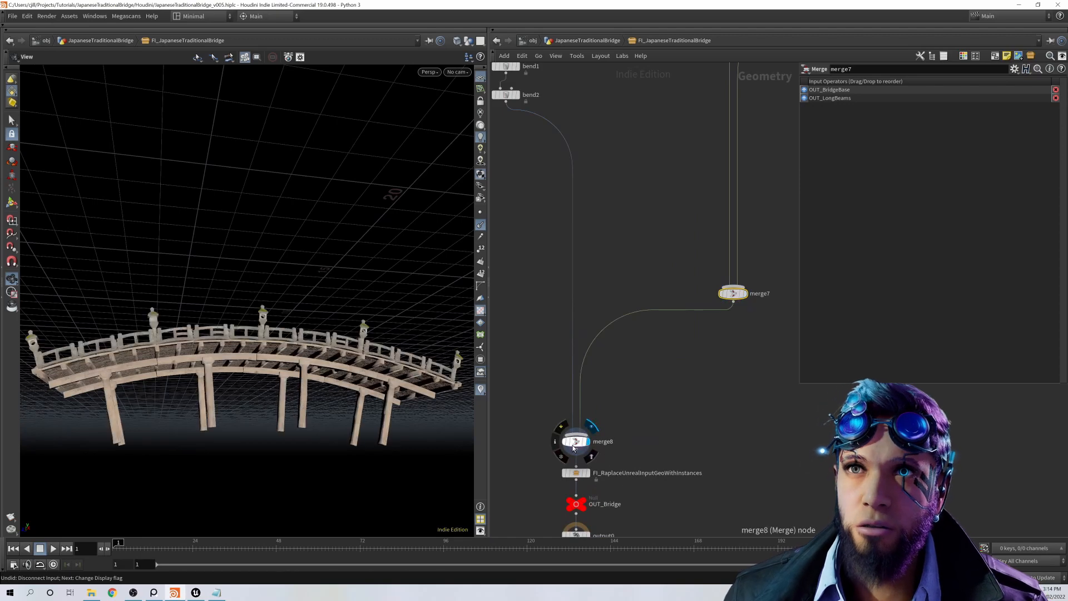
click(577, 442)
drag(330, 367, 334, 434)
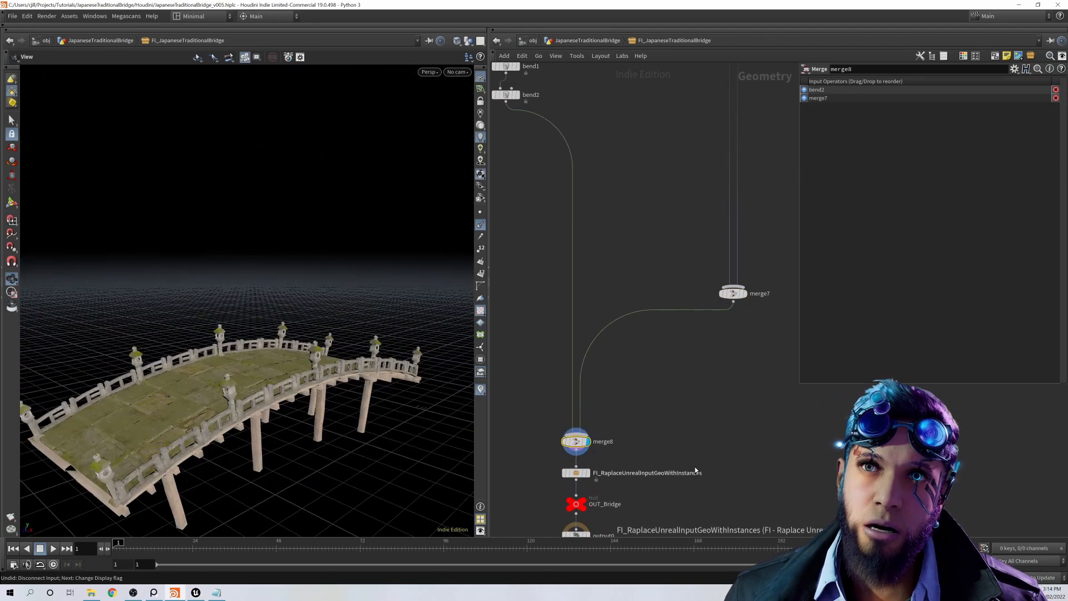
middle_drag(696, 471, 699, 431)
drag(232, 436, 261, 350)
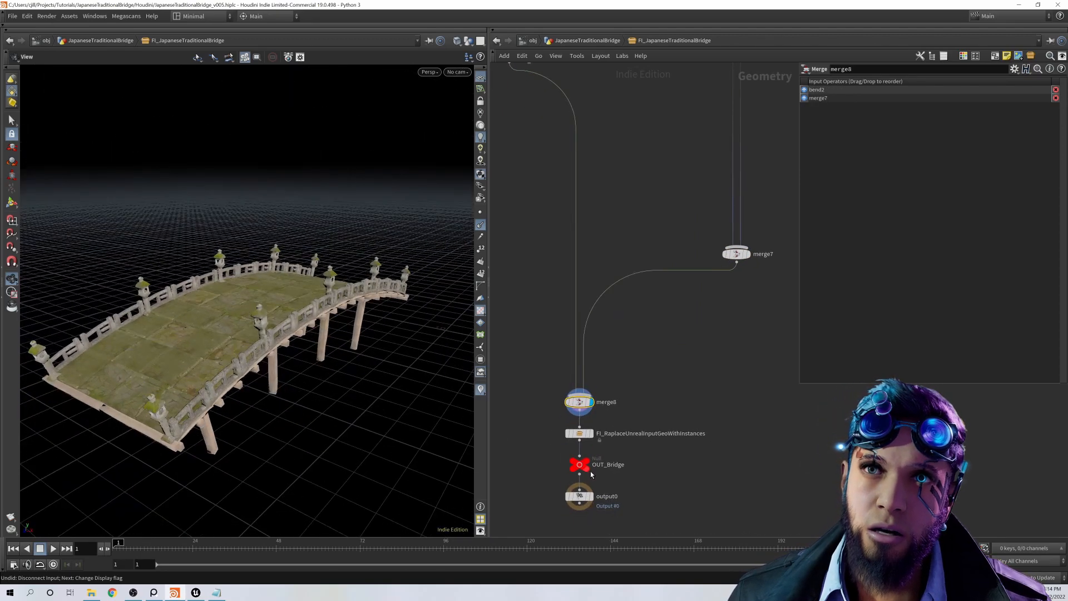
Step: Open the parameters of FI_RaplaceUnrealInputGeoWithInstances and go inside it to view its node network
click(579, 434)
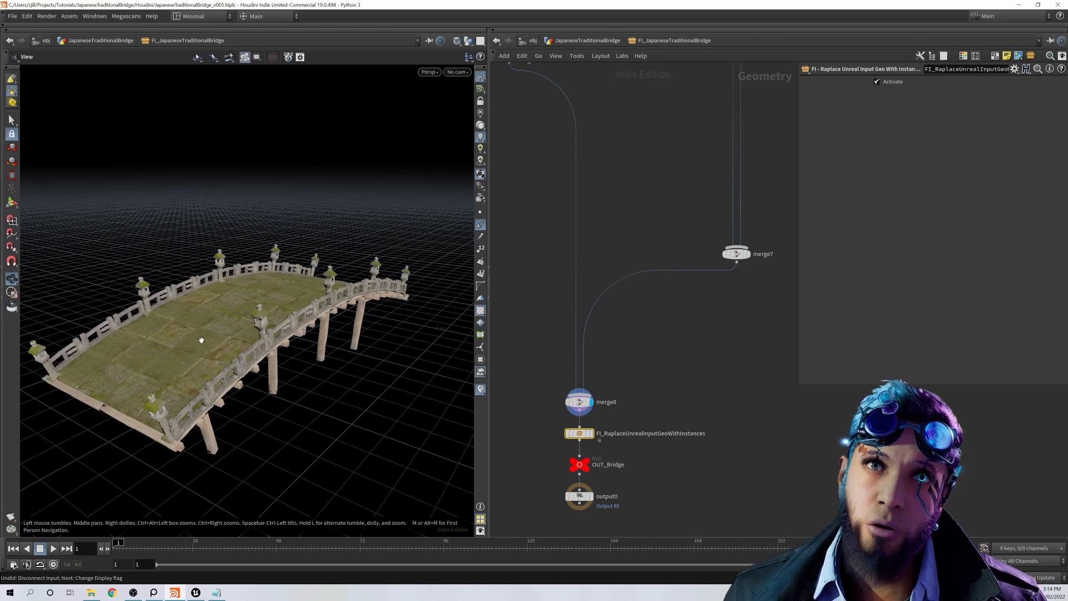
drag(274, 332, 298, 334)
mouse_move(584, 433)
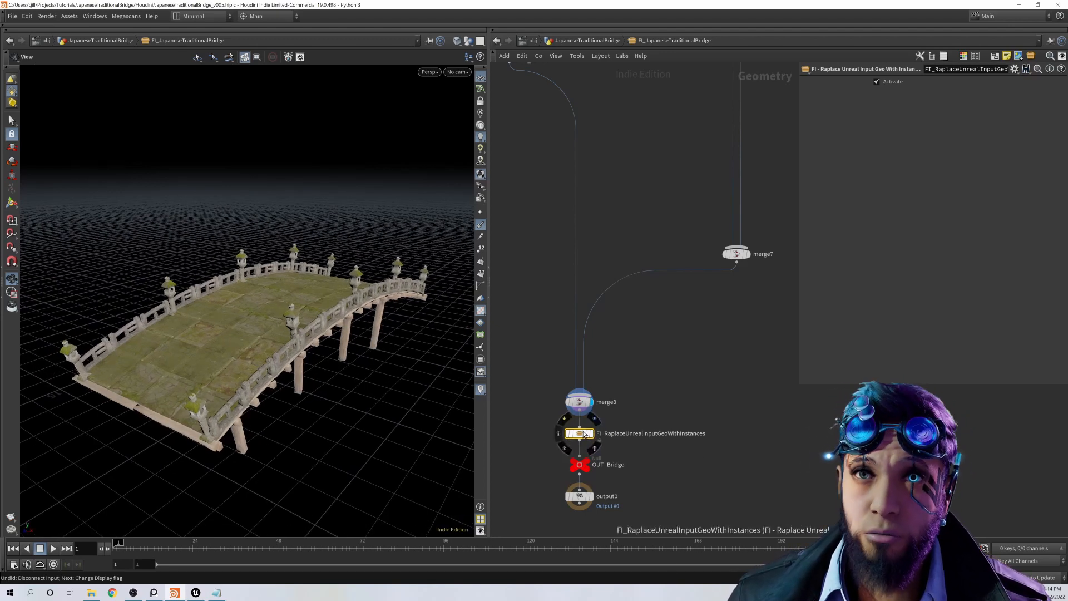
right_click(584, 434)
click(614, 541)
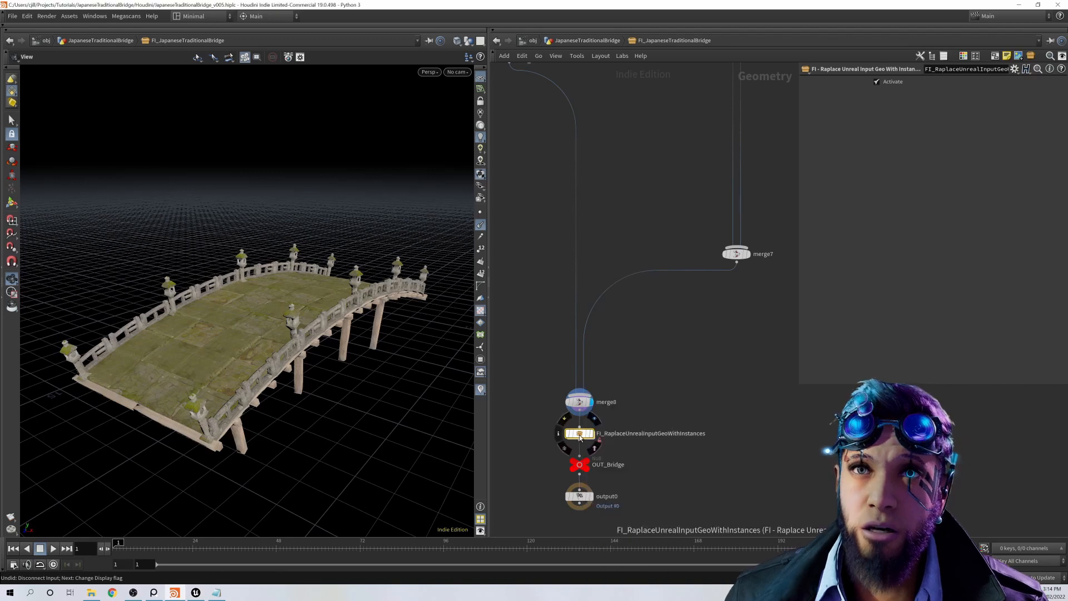
key(i)
middle_drag(794, 479, 662, 465)
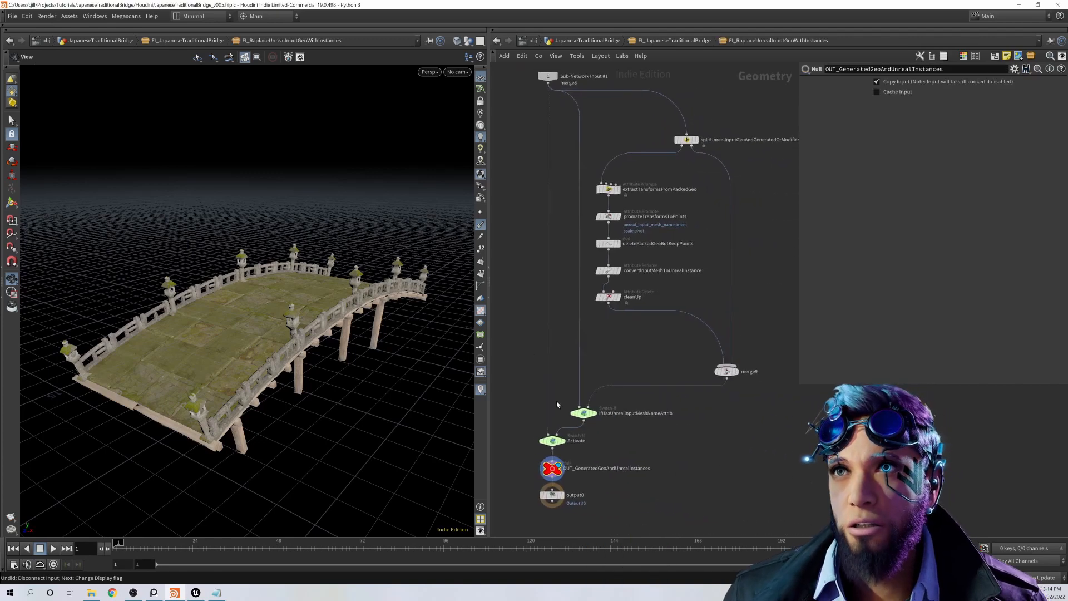
Step: Return to the bridge network, and re-enter FI_RaplaceUnrealInputGeoWithInstances to examine its nodes
click(644, 42)
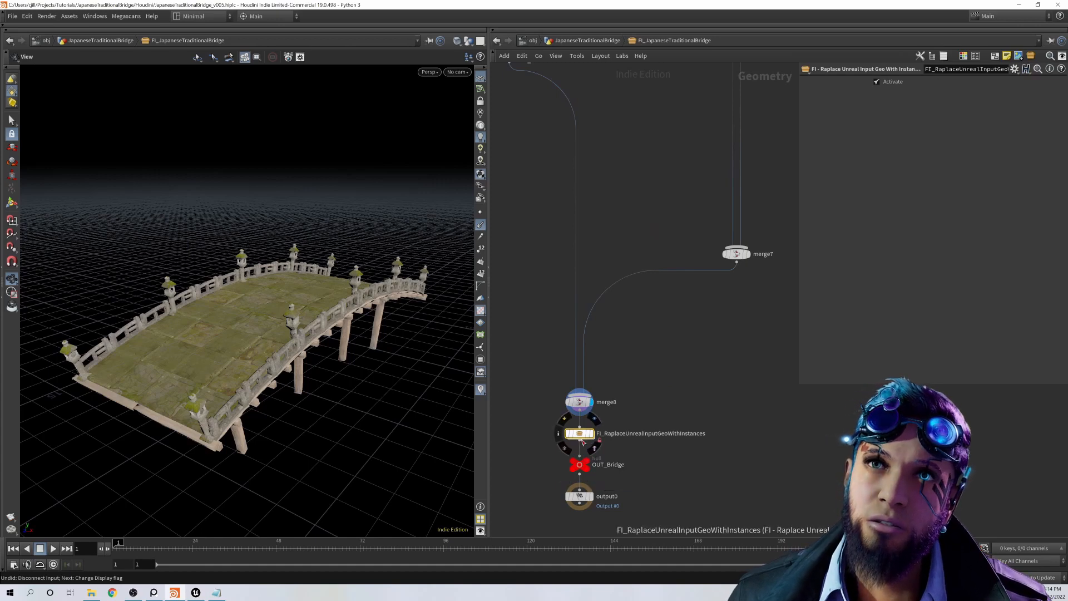
double_click(579, 435)
middle_drag(724, 455, 714, 452)
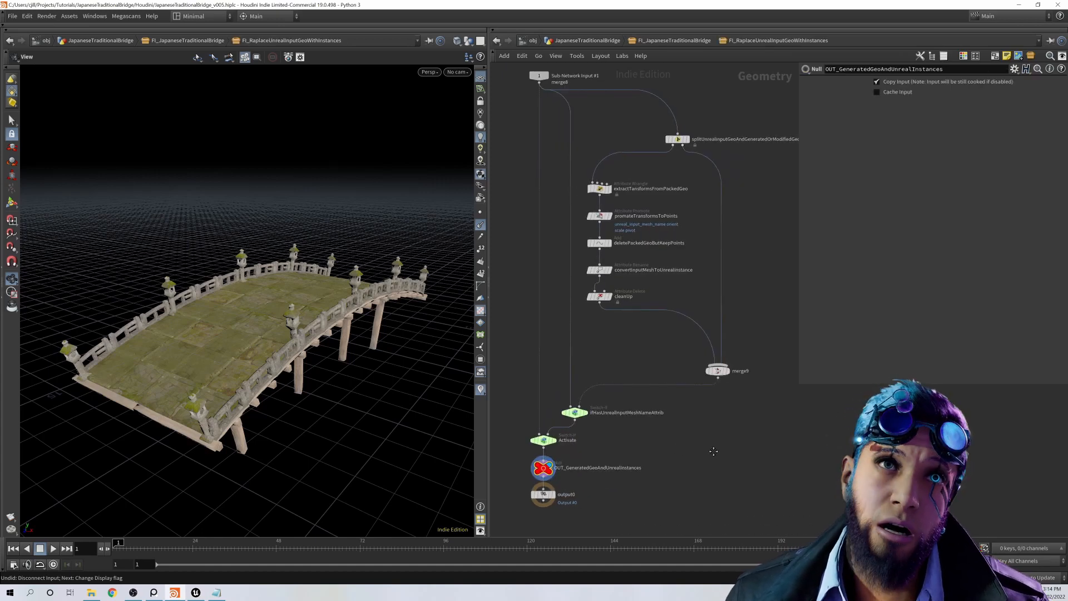
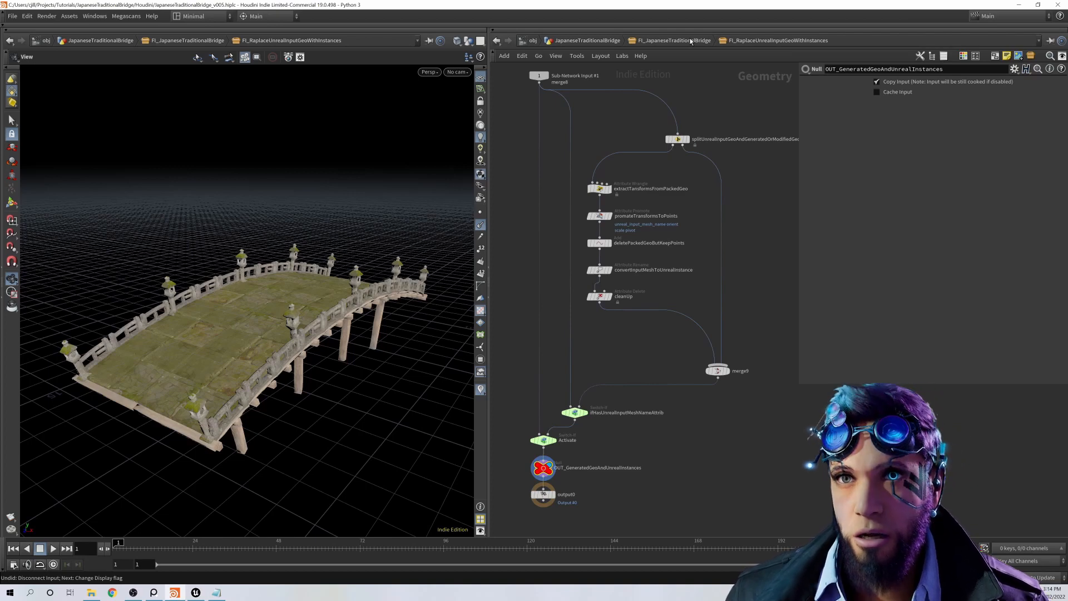
Step: Return to the FI_JapaneseTraditionalBridge network and select the OUT_Bridge null to examine its parameters and reference links
click(687, 42)
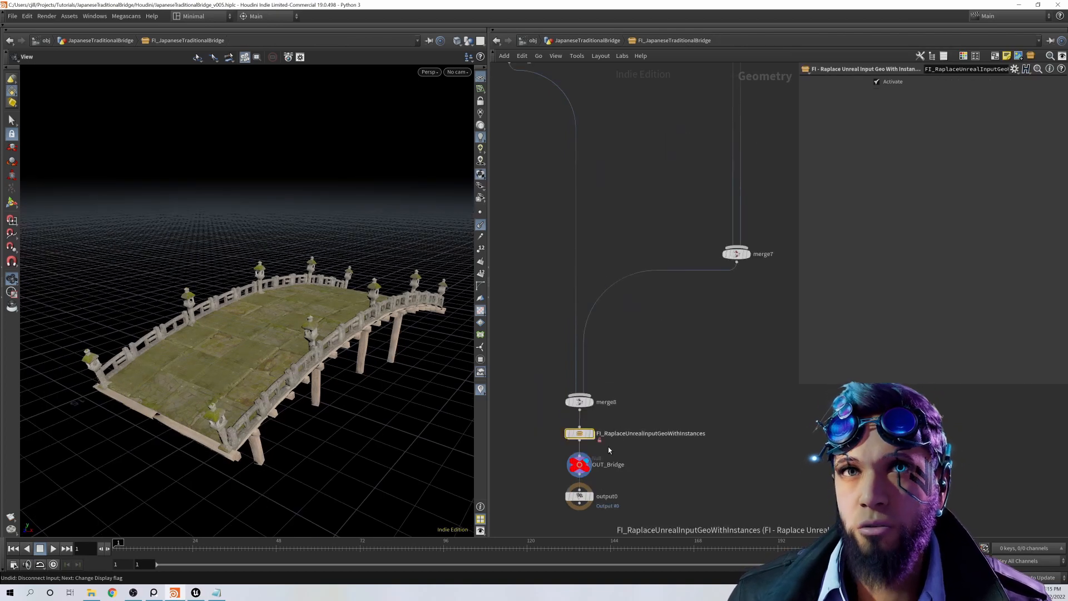
drag(359, 370, 344, 393)
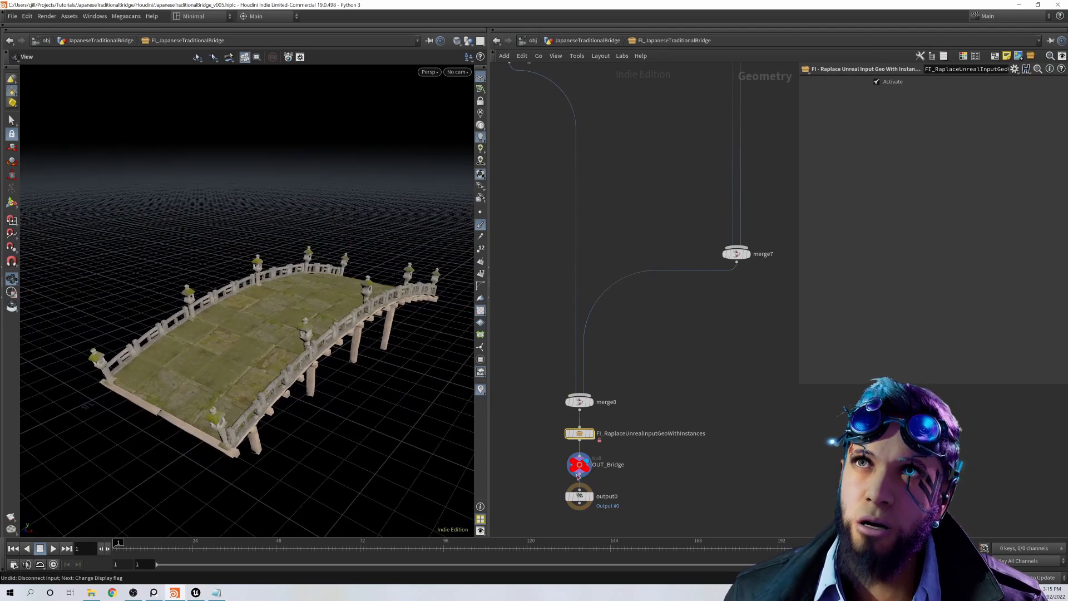
click(579, 465)
scroll(623, 451, down, 5)
scroll(662, 442, down, 6)
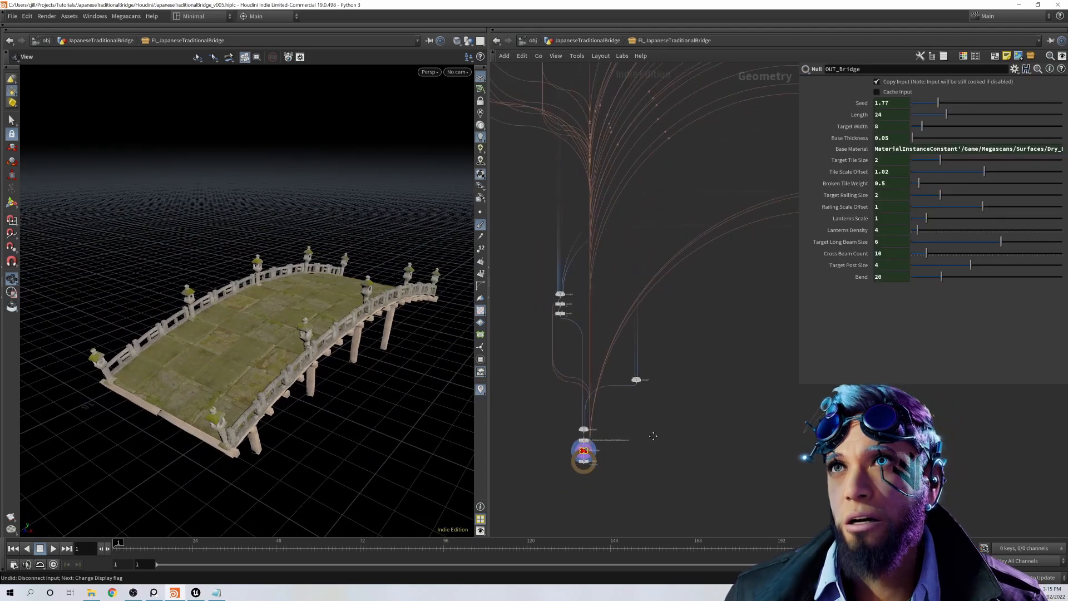
scroll(624, 440, up, 6)
scroll(613, 453, up, 8)
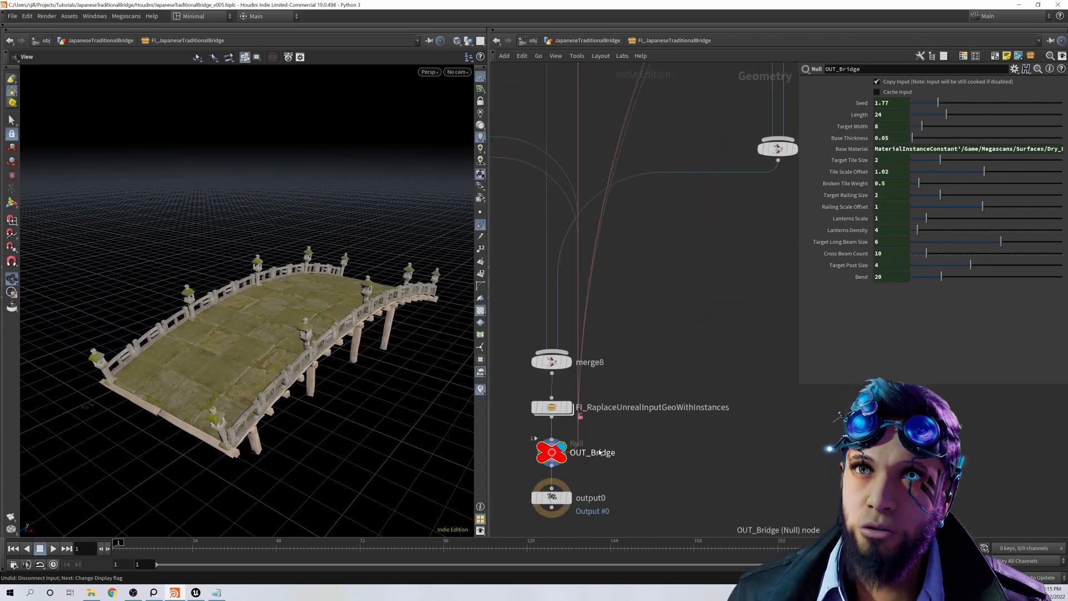
scroll(640, 464, down, 4)
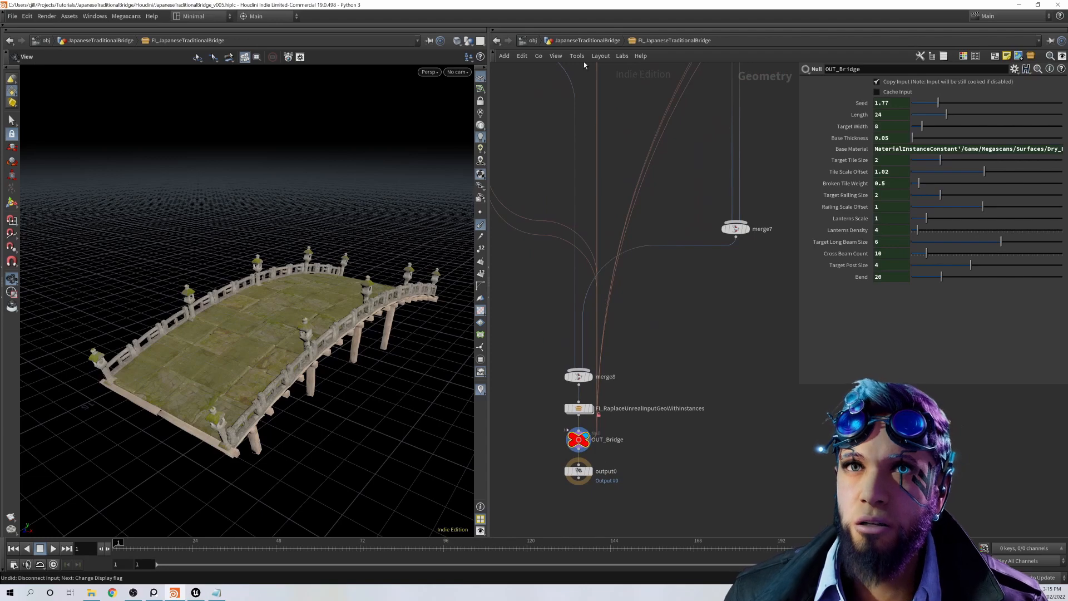
Step: Go up to the JapaneseTraditionalBridge network level and view the bridge from another angle
click(577, 42)
drag(412, 369, 345, 339)
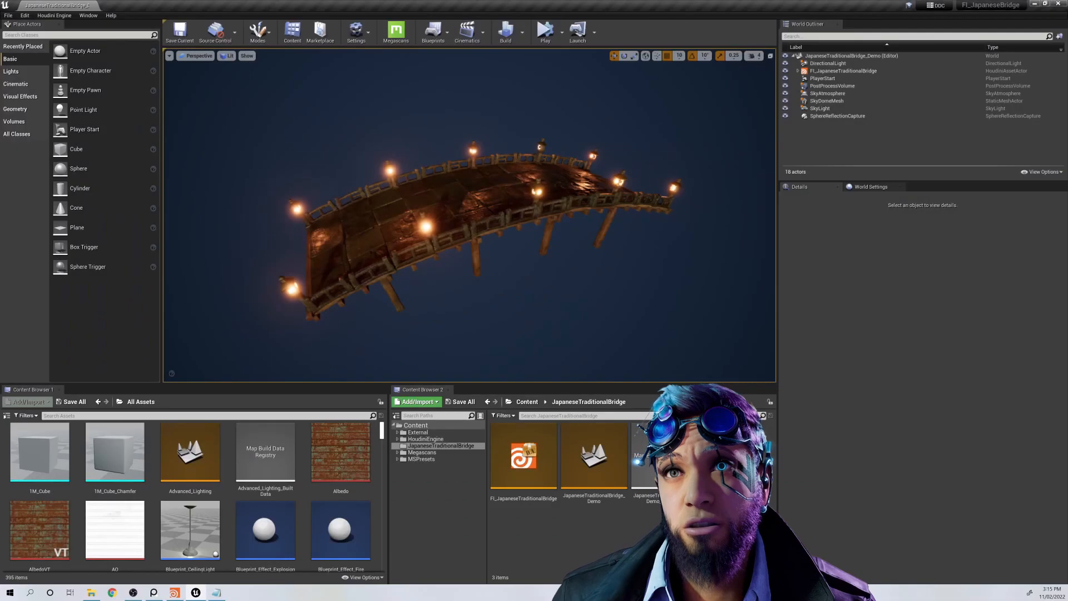
Step: In Unreal Editor, select the FI_JapaneseTraditionalBridge actor and set its Length to 48
mouse_move(465, 310)
alt+mouse_down()
mouse_move(445, 320)
mouse_move(481, 311)
mouse_move(479, 295)
alt+mouse_up()
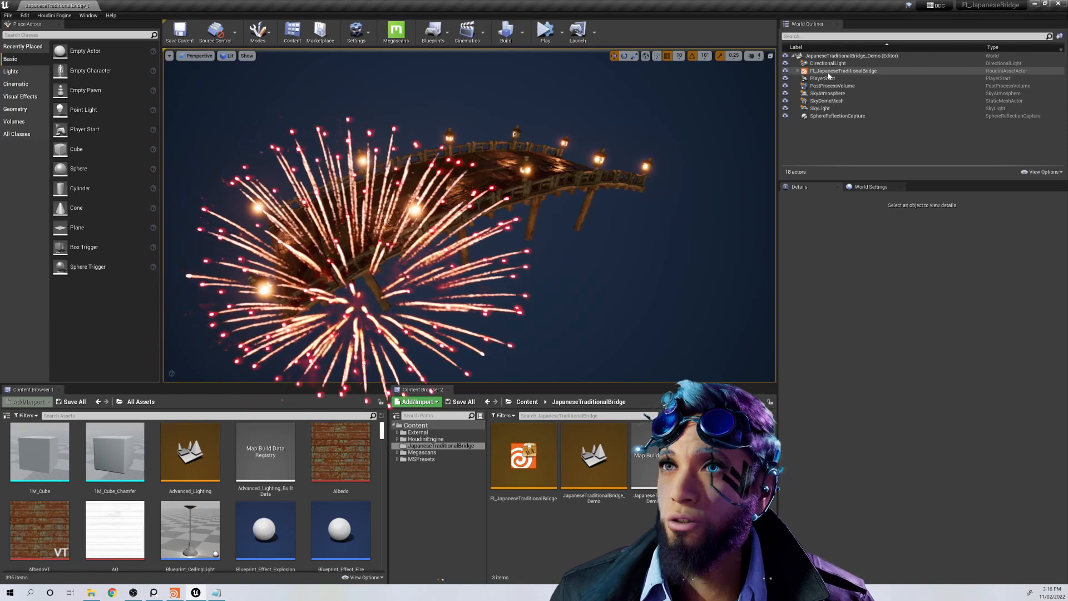
click(829, 72)
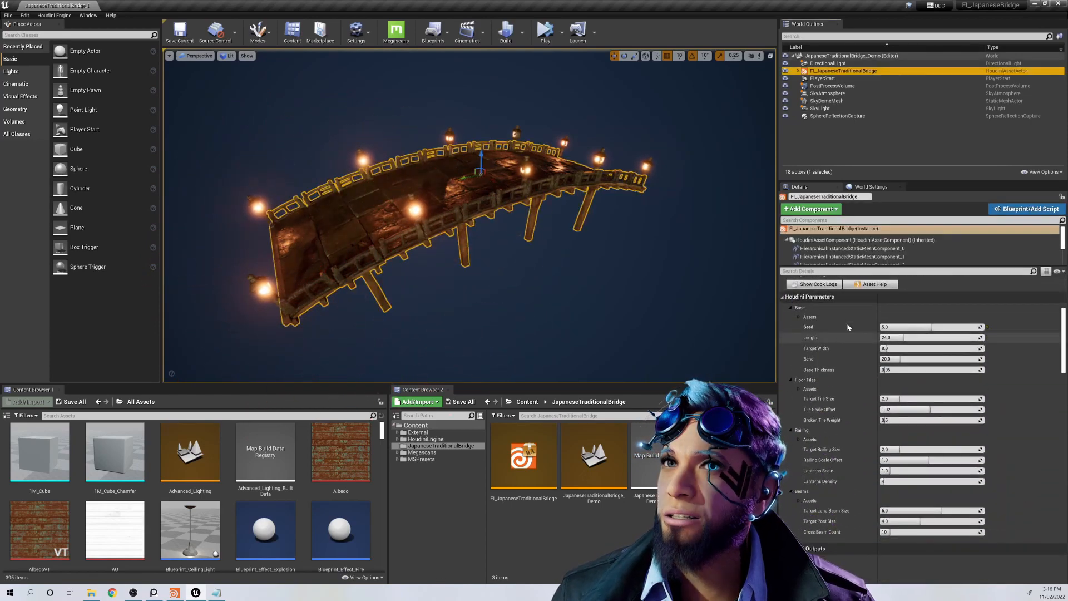
click(894, 338)
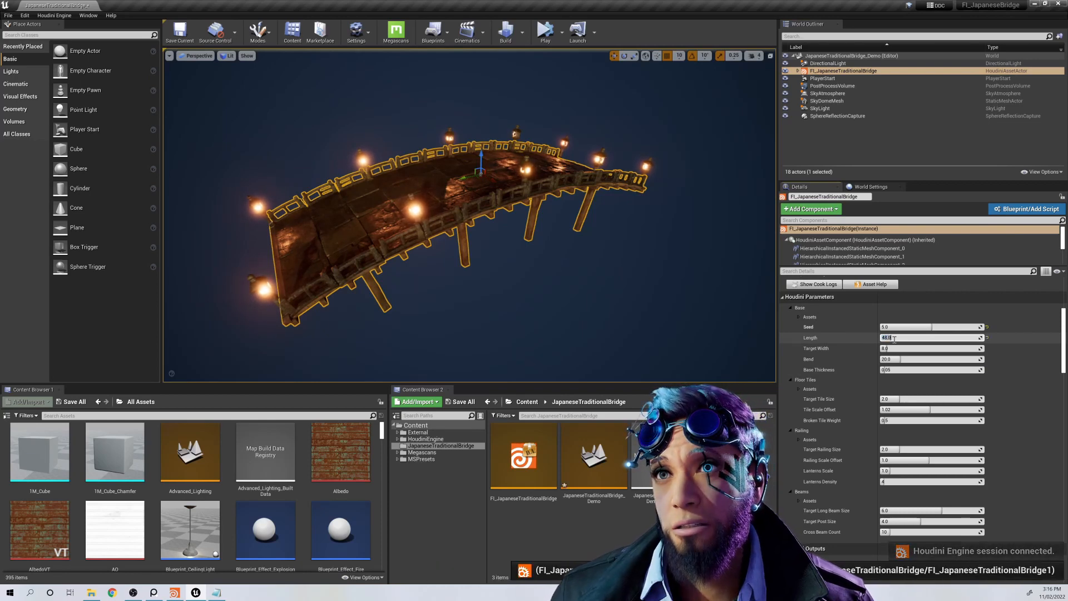
key(Return)
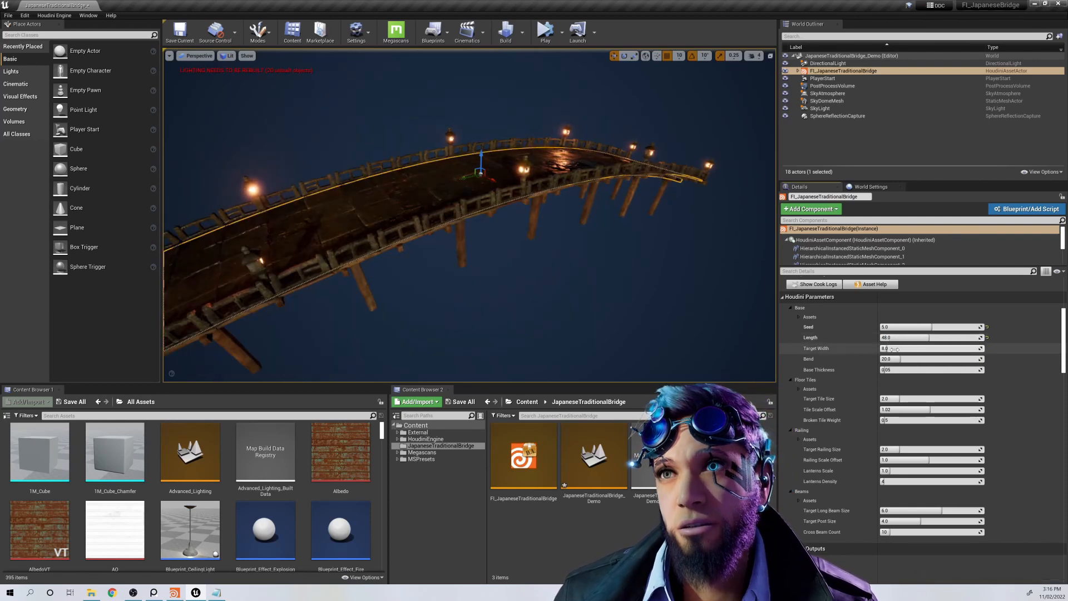
Step: Set the bridge's Target Width to 16, and revert both Target Width and Length to their defaults
click(896, 349)
text(16)
key(Return)
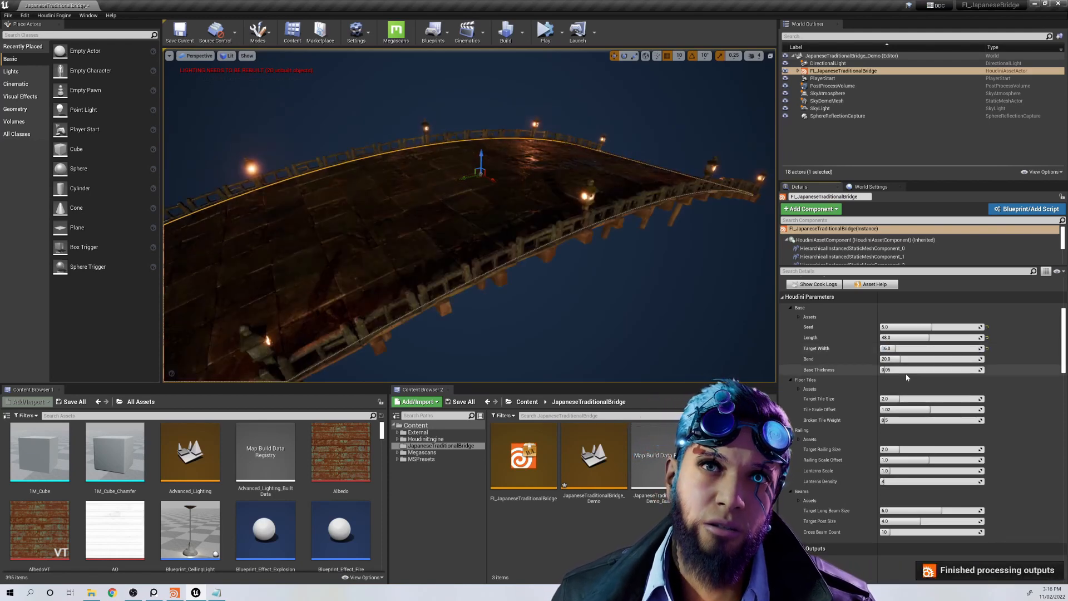
click(989, 350)
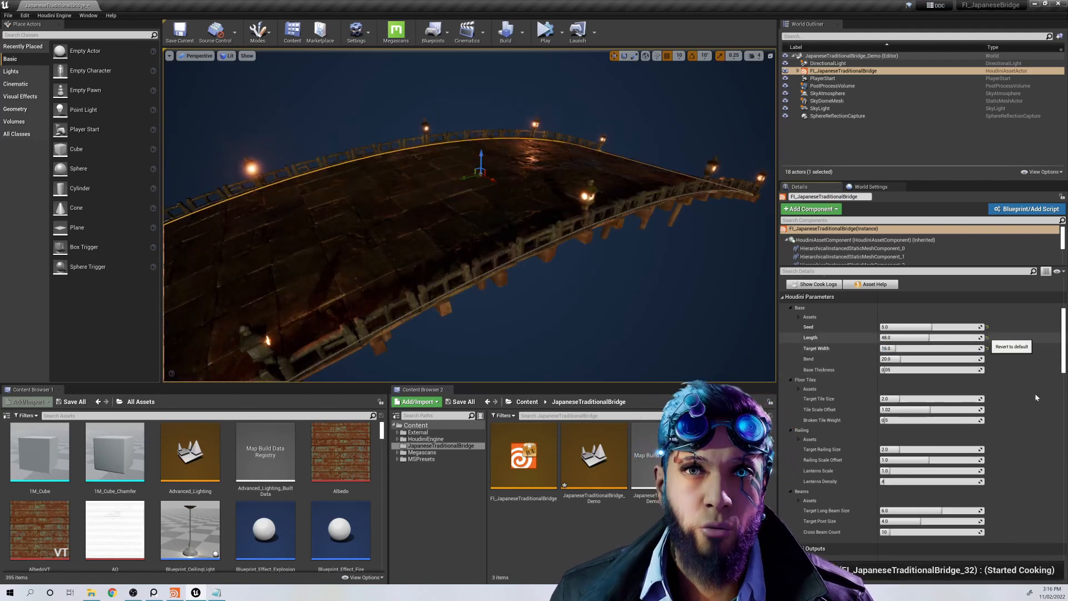
scroll(867, 397, down, 8)
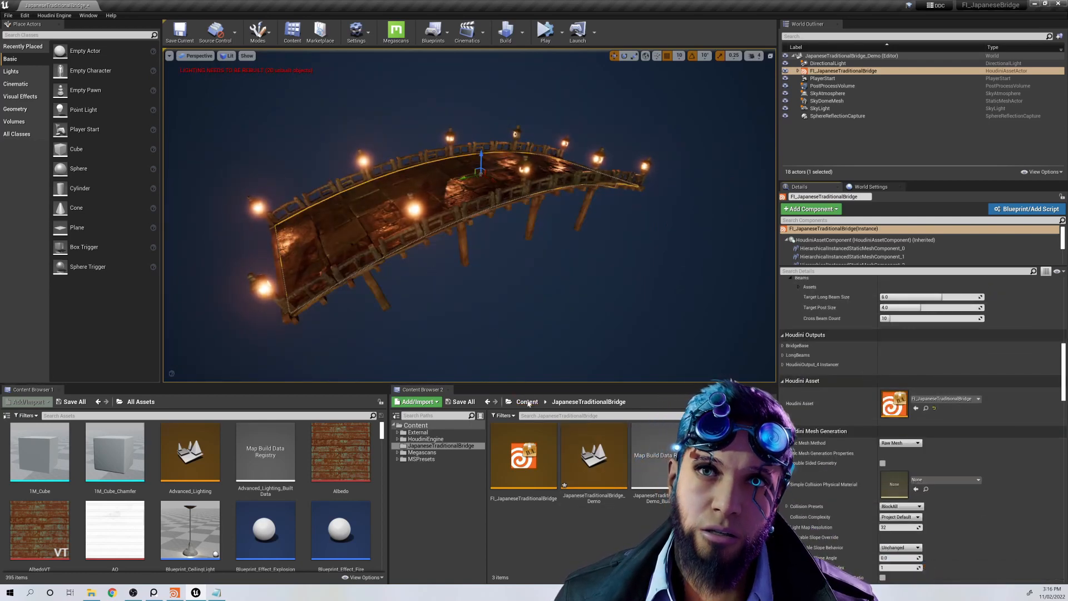
Step: Expand the Megascans folder and its 3D_Assets subfolder to show the imported bridge assets
click(397, 453)
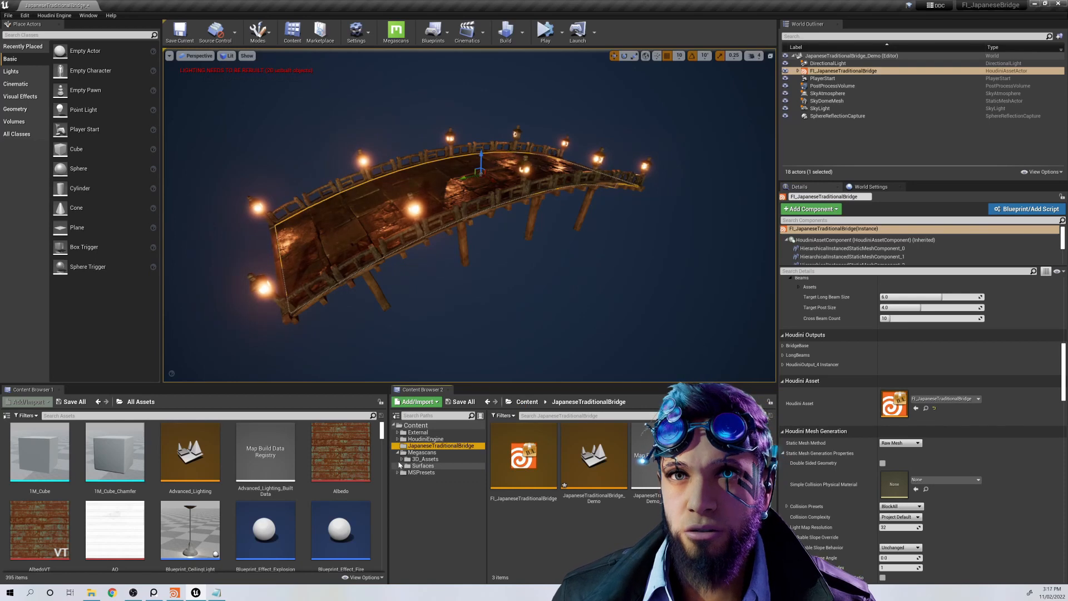
click(415, 460)
click(402, 460)
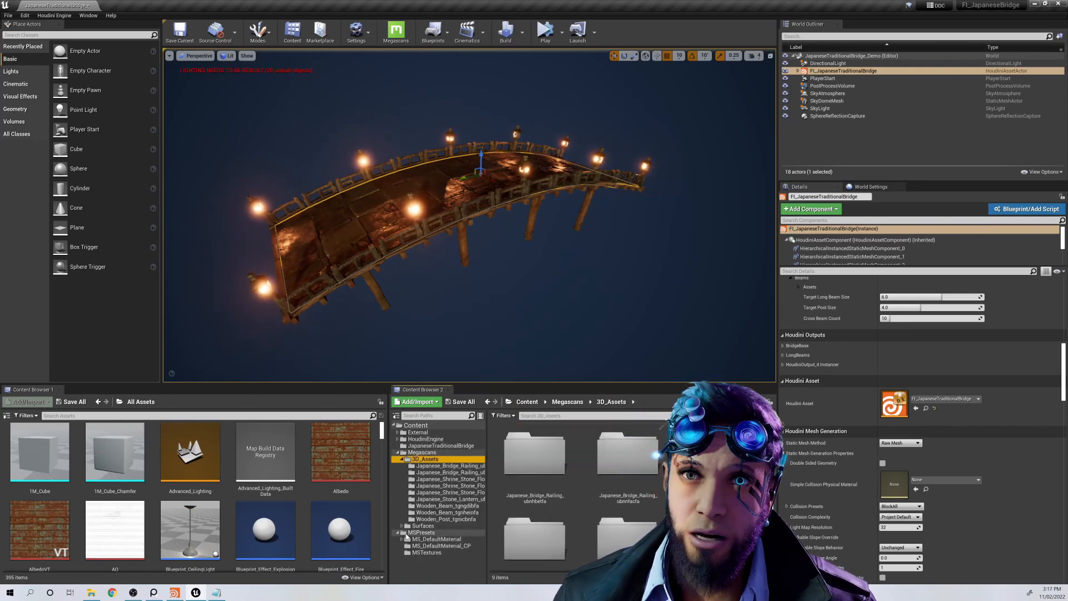
Step: Open the MS_DefaultMaterial_CP material from the MSPresets folder and maximize its editor window
click(398, 533)
click(442, 546)
scroll(579, 496, down, 1)
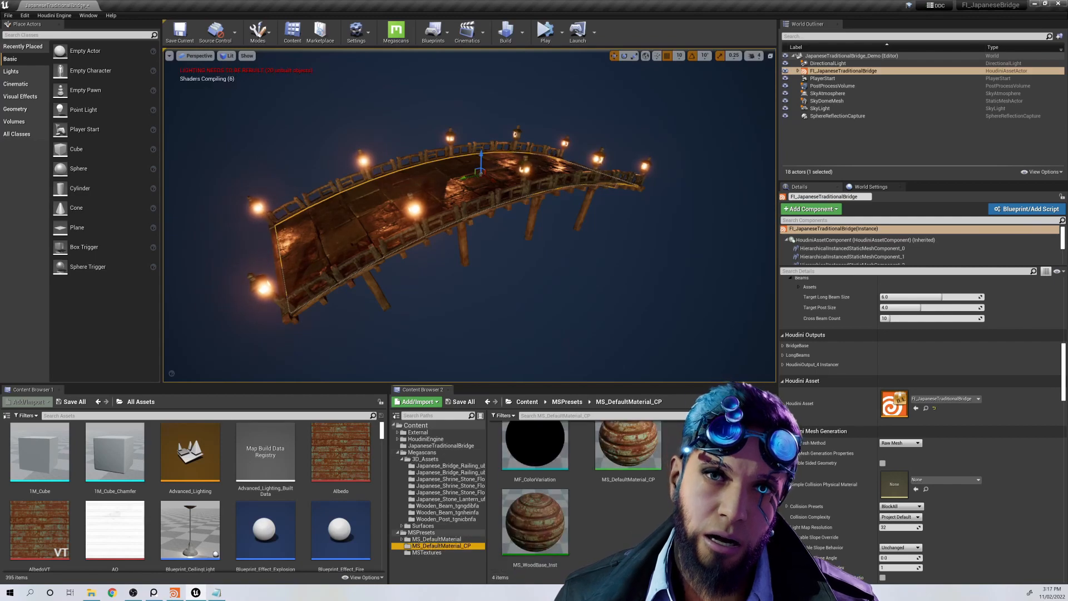
click(635, 440)
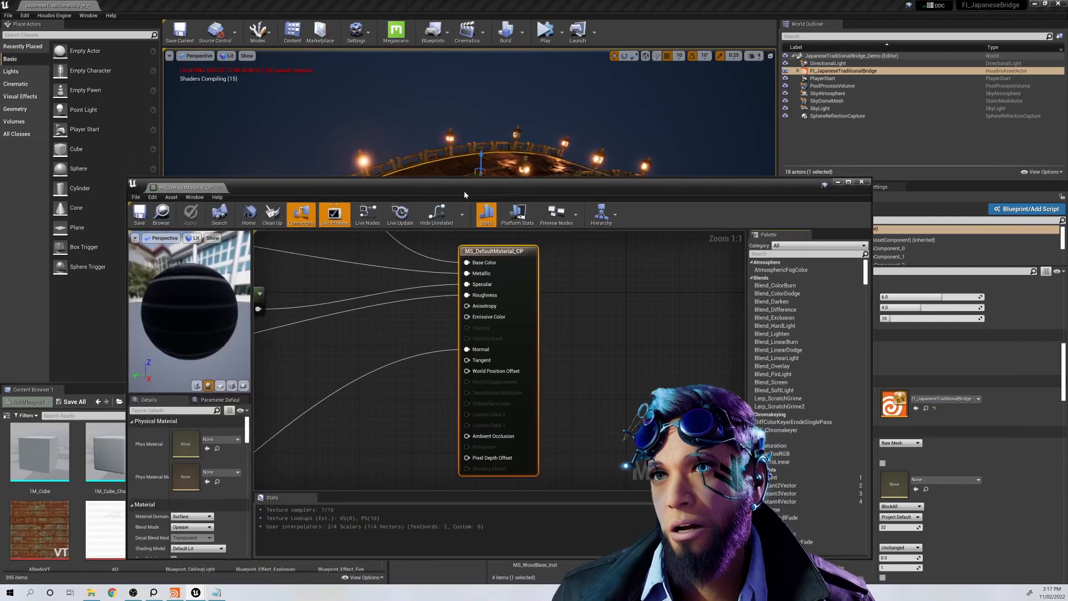
drag(463, 192, 479, 146)
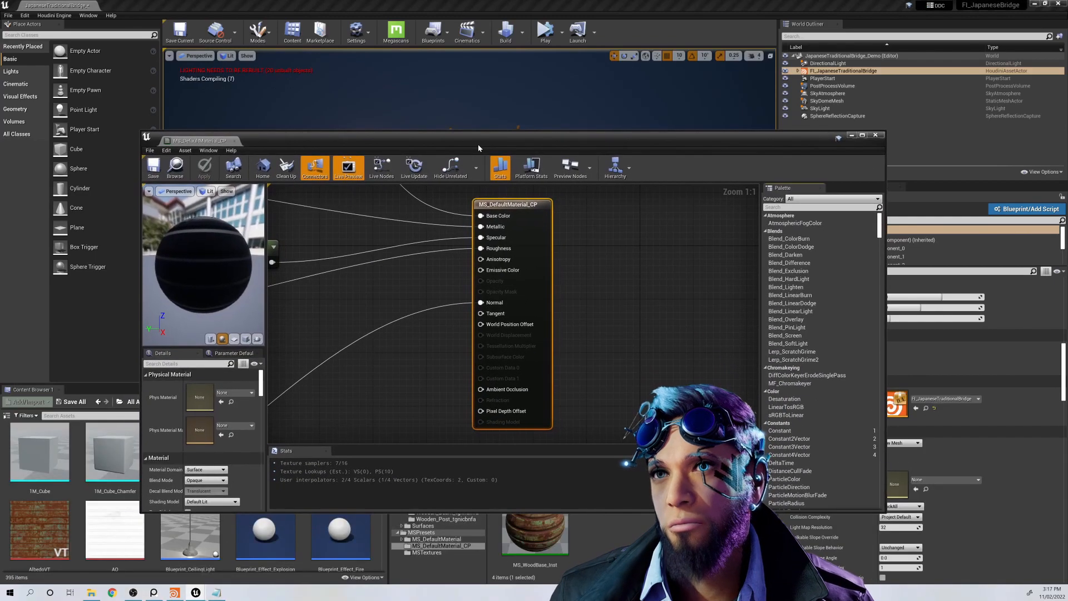
double_click(478, 145)
Step: Find the Noise Variation node group in the material graph, and select the whole group to examine it
scroll(482, 269, down, 5)
right_drag(394, 118, 603, 279)
scroll(575, 273, up, 3)
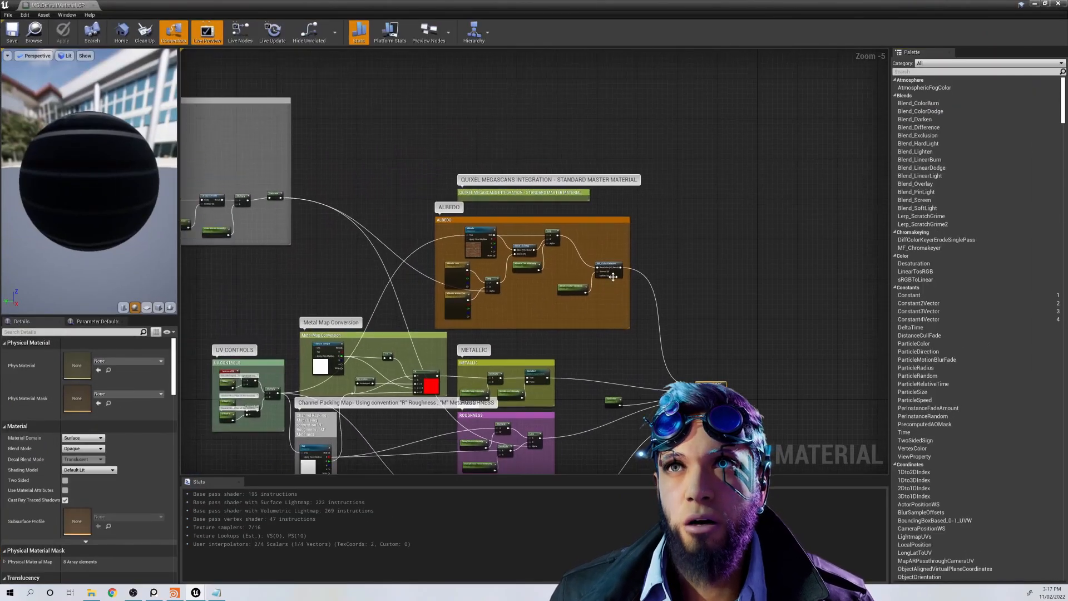
drag(537, 256, 611, 345)
scroll(598, 351, down, 3)
right_drag(464, 337, 648, 385)
right_drag(330, 279, 531, 323)
right_drag(303, 314, 465, 333)
right_drag(356, 336, 428, 326)
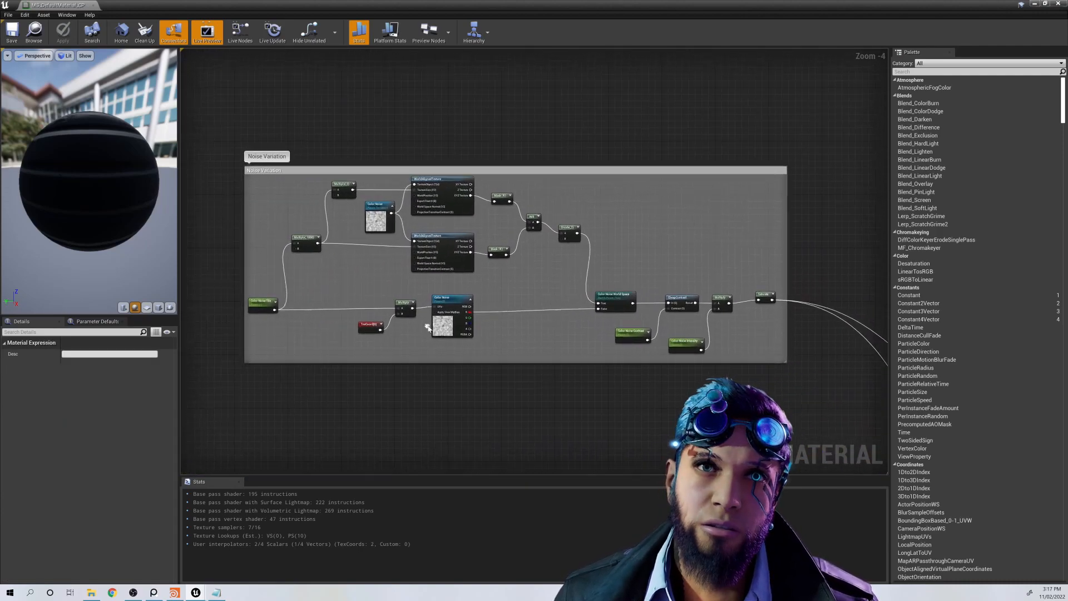
scroll(428, 325, down, 1)
drag(276, 195, 717, 383)
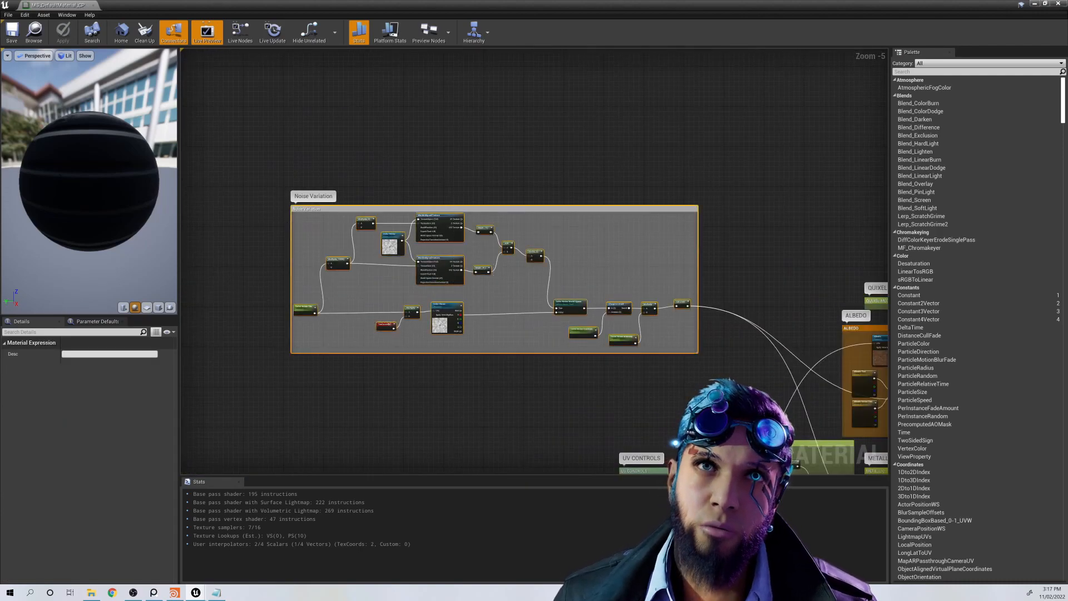
click(716, 384)
Step: Trace the Noise Variation output through the graph to the albedo and other material channel groups
right_drag(718, 385, 518, 251)
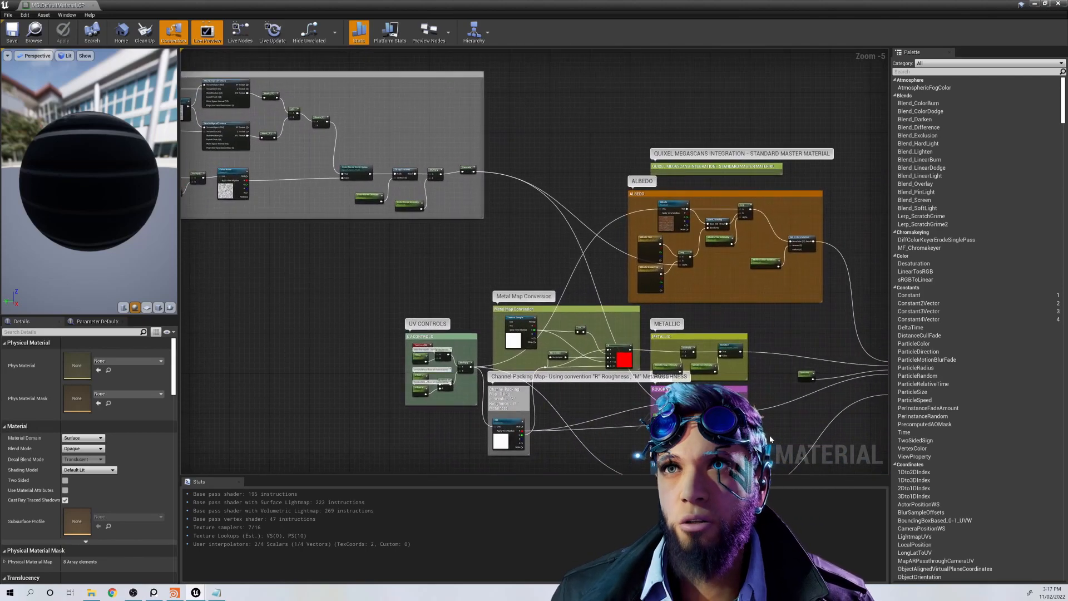
right_drag(770, 440, 690, 381)
right_drag(610, 345, 490, 314)
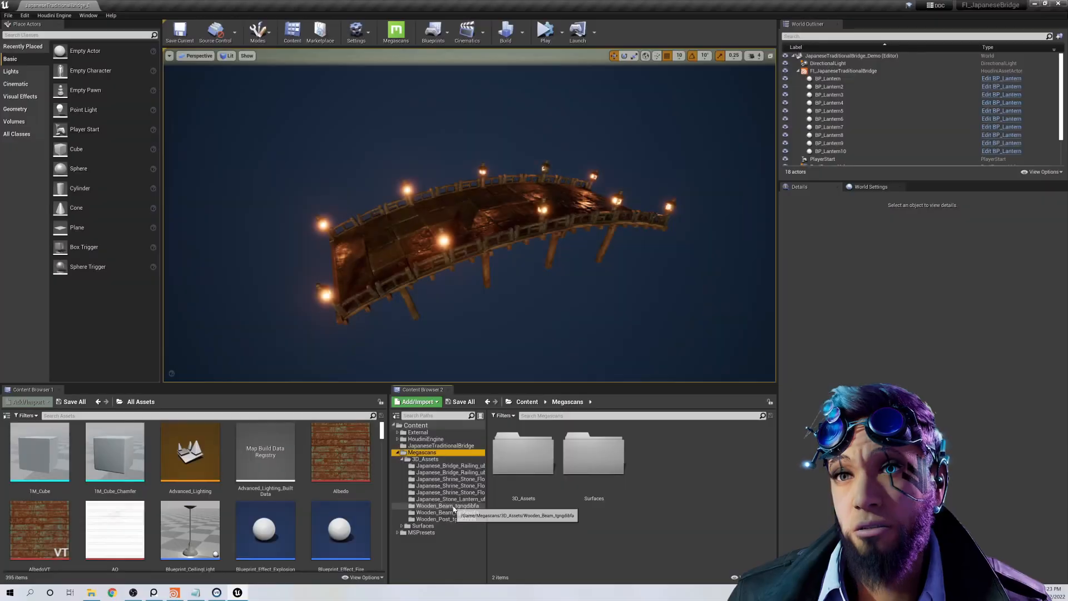
Step: Open the BP_Lantern blueprint from the Japanese_Stone_Lantern_ufokciifa folder and display its 3D preview
click(448, 499)
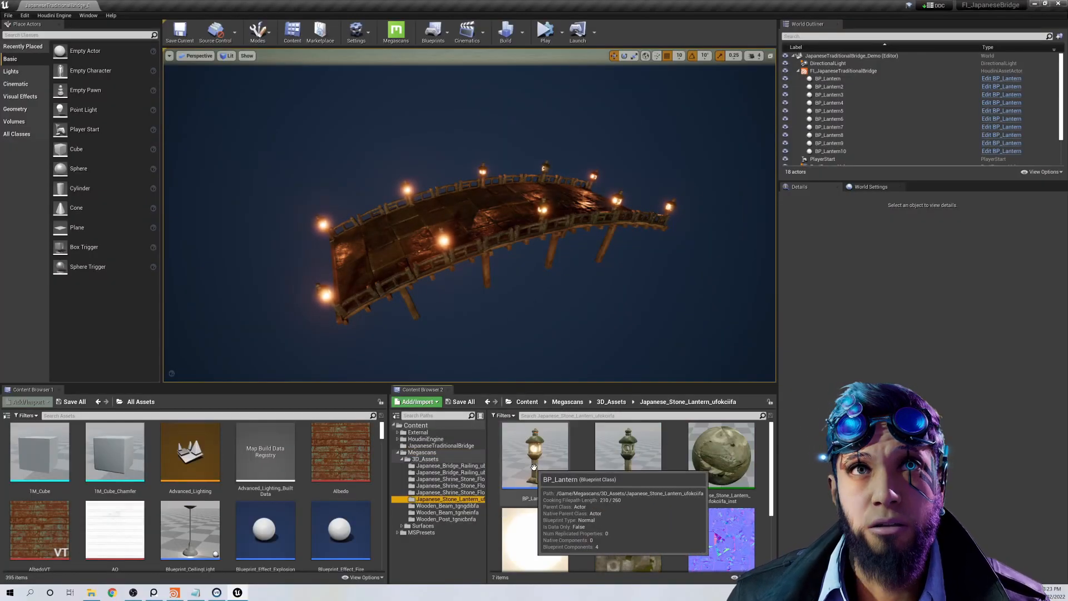
double_click(535, 471)
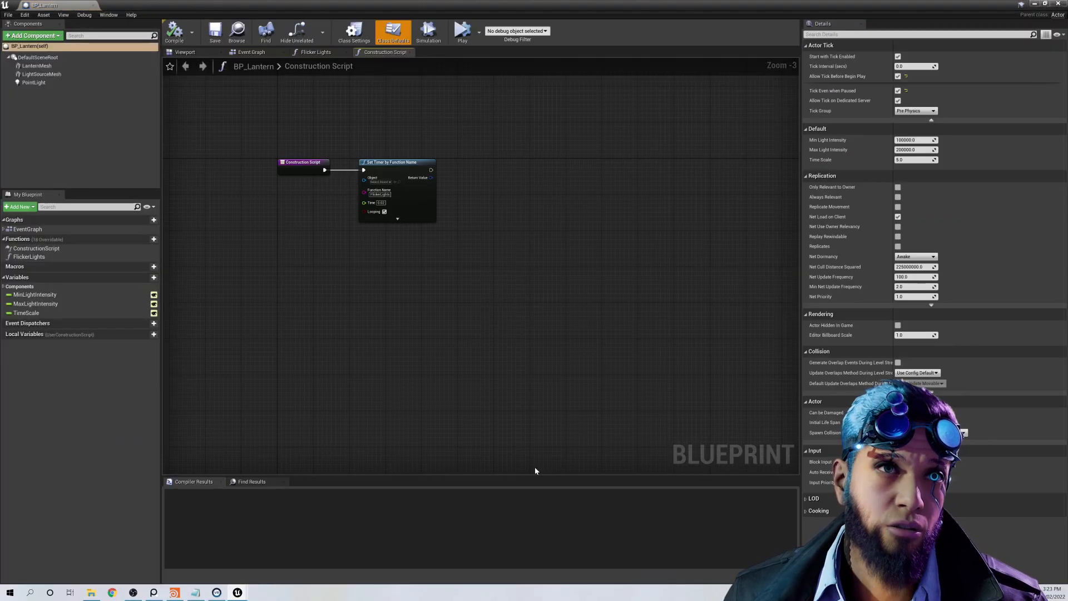
click(196, 52)
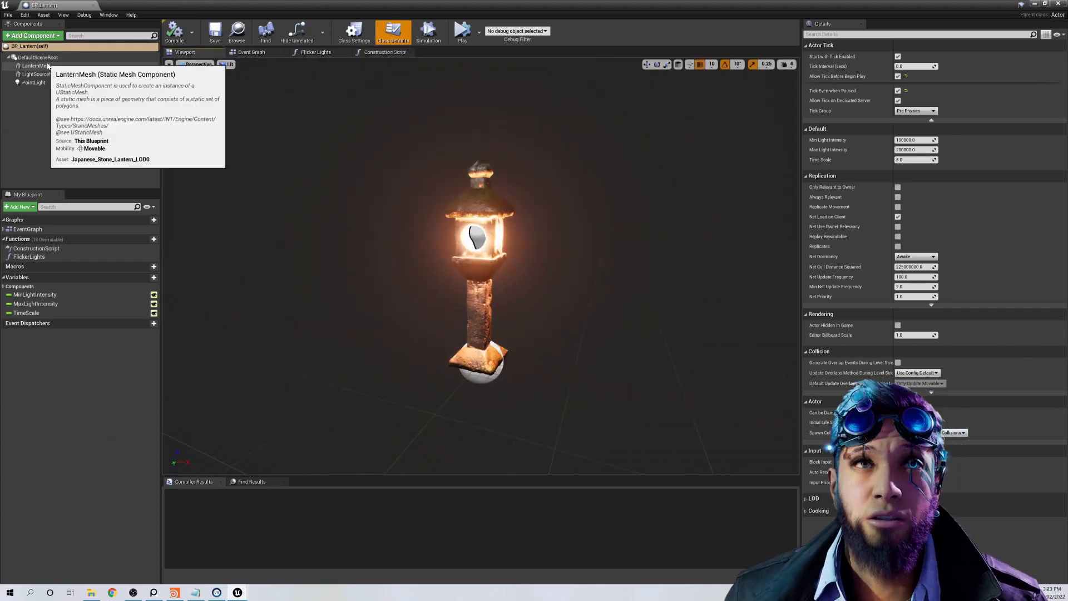
Step: Inspect the details of the LanternMesh, LightSourceMesh and PointLight components
click(38, 66)
click(50, 74)
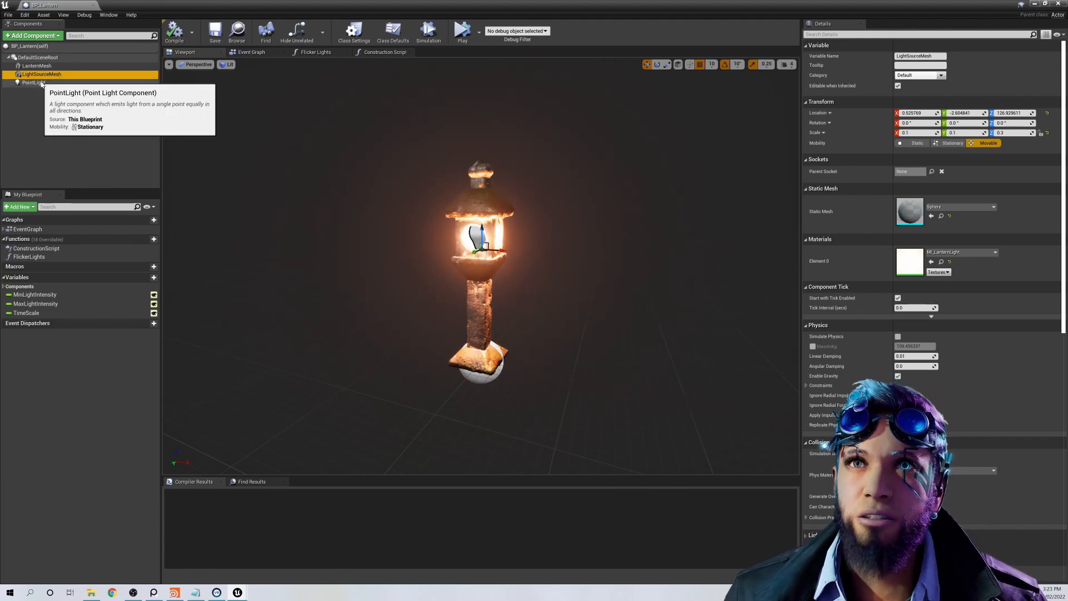
click(33, 83)
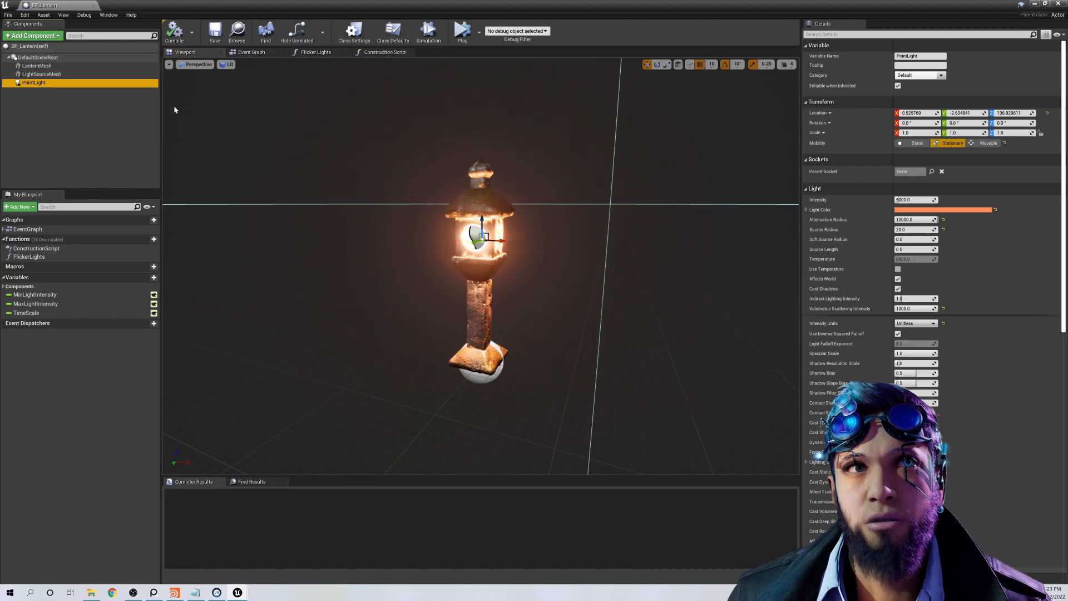
Step: Open the FlickerLights function graph and inspect the MinLightIntensity, MaxLightIntensity and TimeScale variables
double_click(48, 258)
right_drag(286, 311, 408, 388)
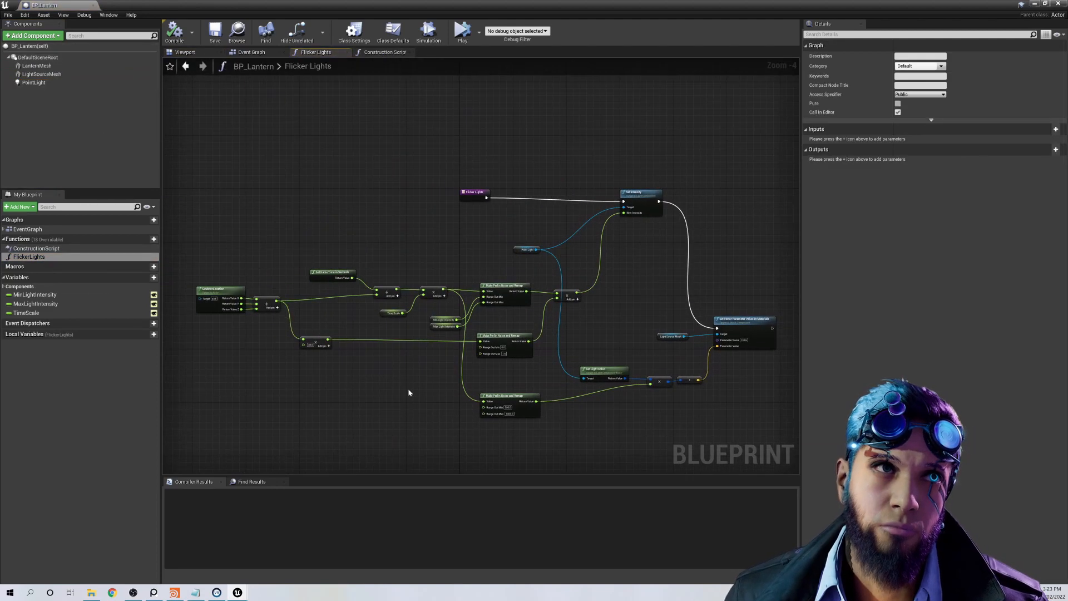
scroll(409, 388, up, 1)
click(42, 295)
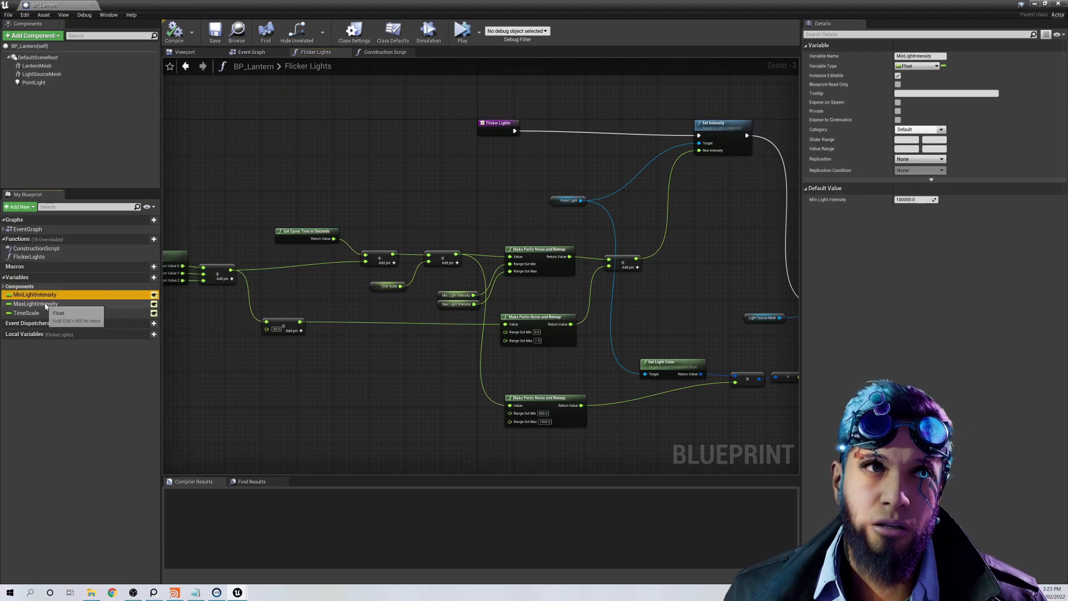
click(36, 304)
click(31, 314)
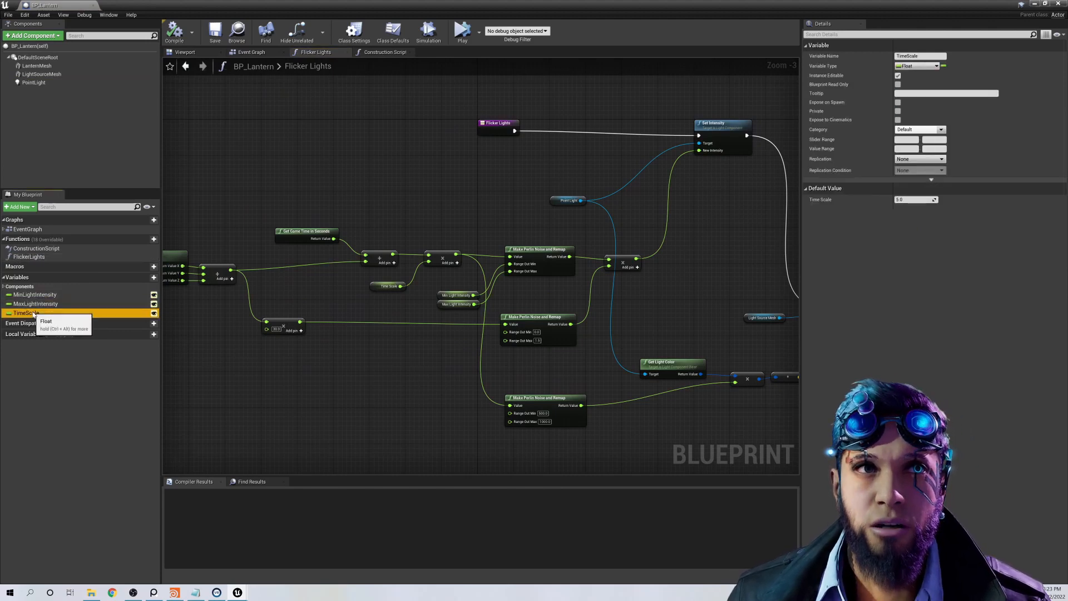
Step: Examine the GetActorLocation and Get Game Time in Seconds nodes and how they feed the Perlin noise nodes
right_drag(334, 379, 446, 424)
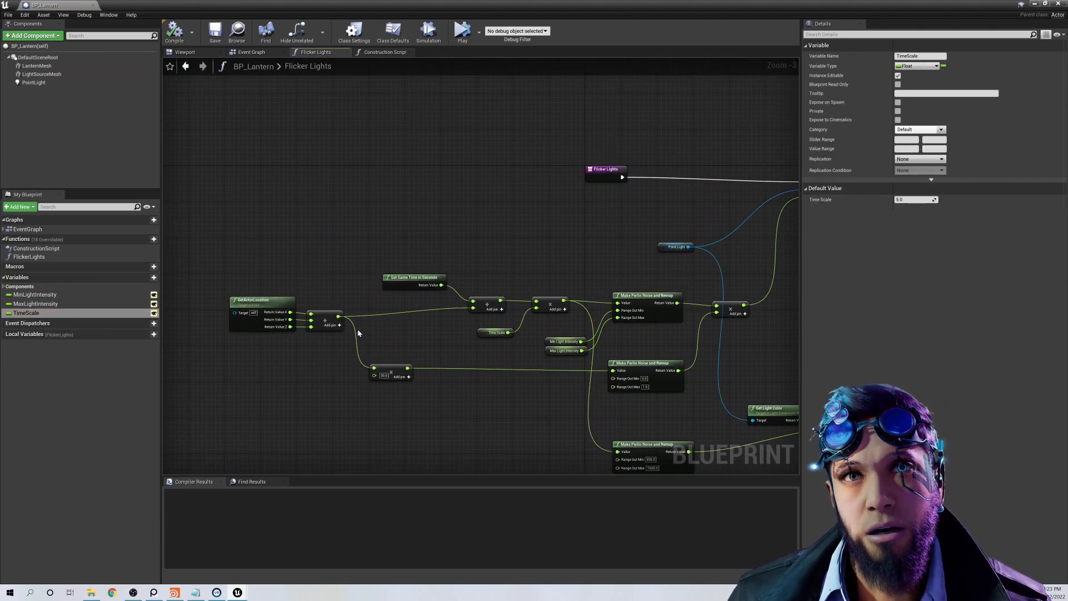
drag(249, 271, 345, 349)
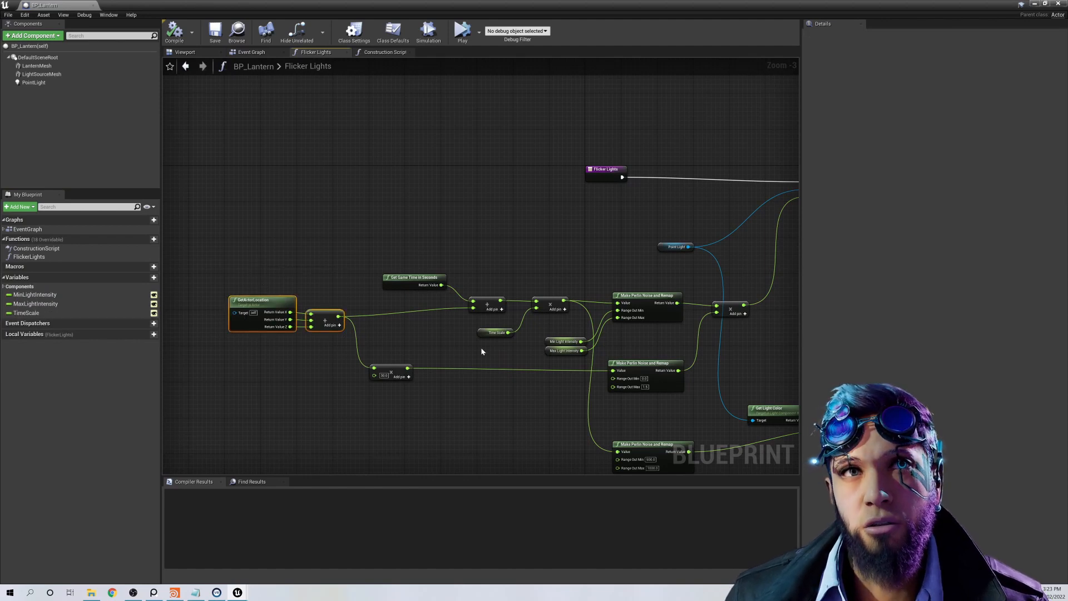
right_drag(493, 355, 424, 347)
drag(329, 253, 370, 305)
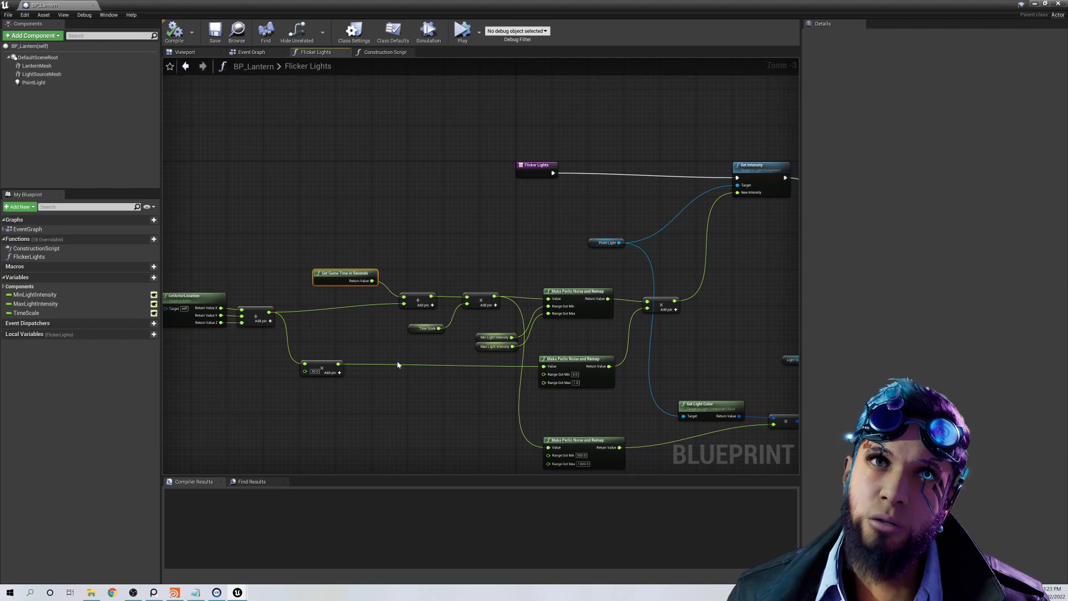
right_drag(453, 368, 355, 356)
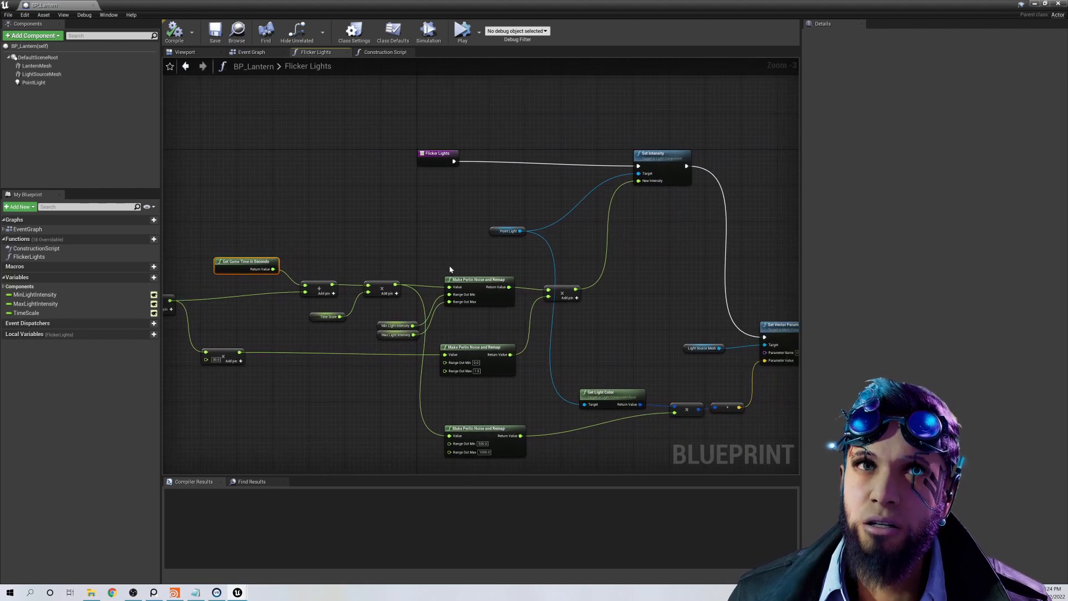
Step: Examine how the Make Perlin Noise and Remap nodes drive Set Intensity and the Set Vector Parameter Value on Materials node
drag(449, 265, 617, 461)
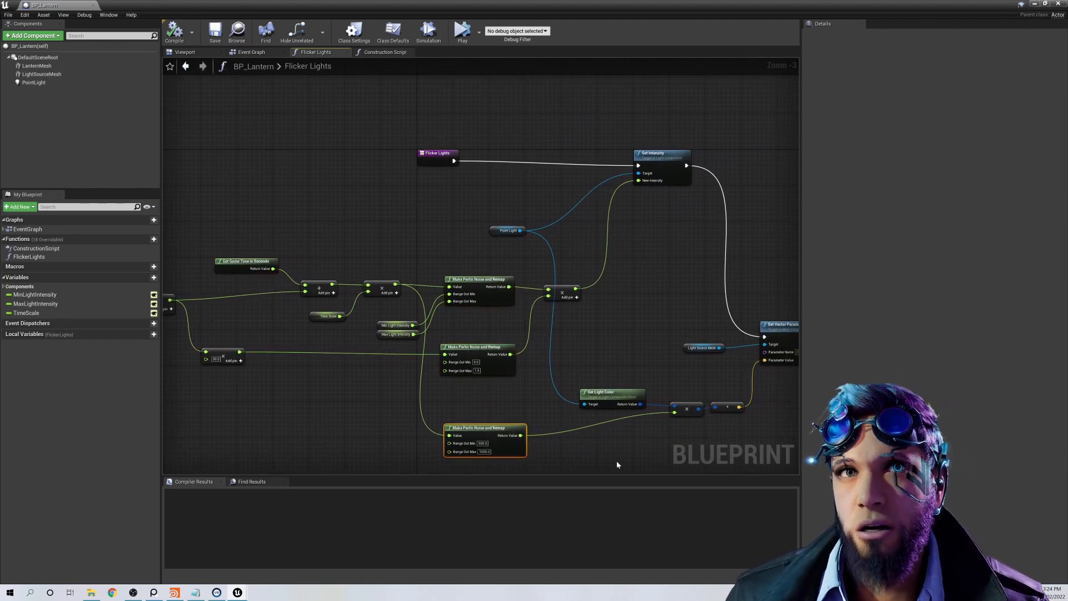
right_drag(616, 461, 551, 470)
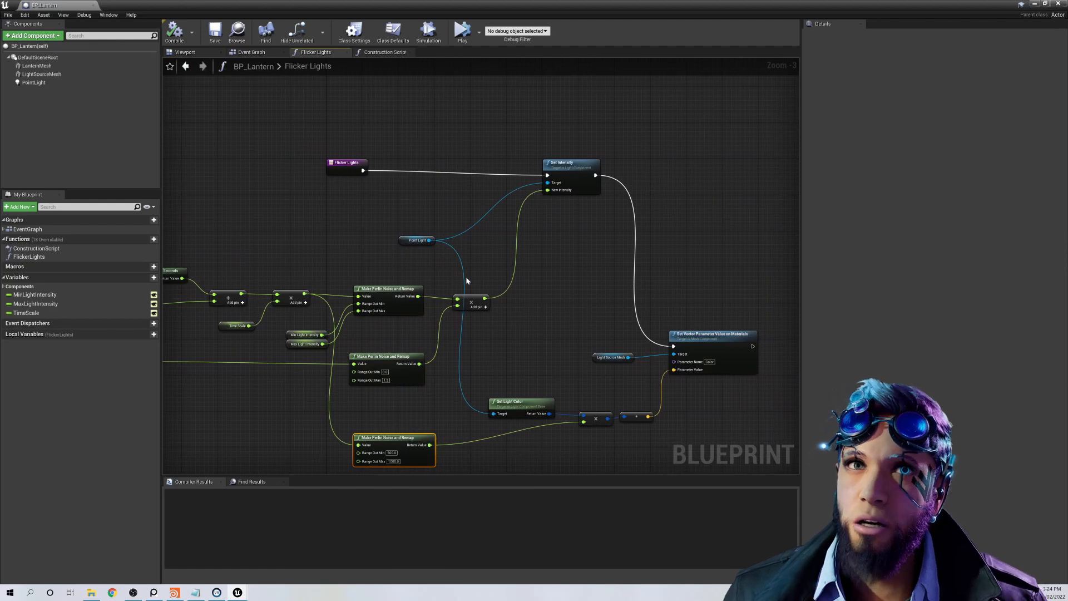
drag(466, 278, 490, 343)
right_drag(563, 284, 524, 317)
click(545, 227)
click(612, 362)
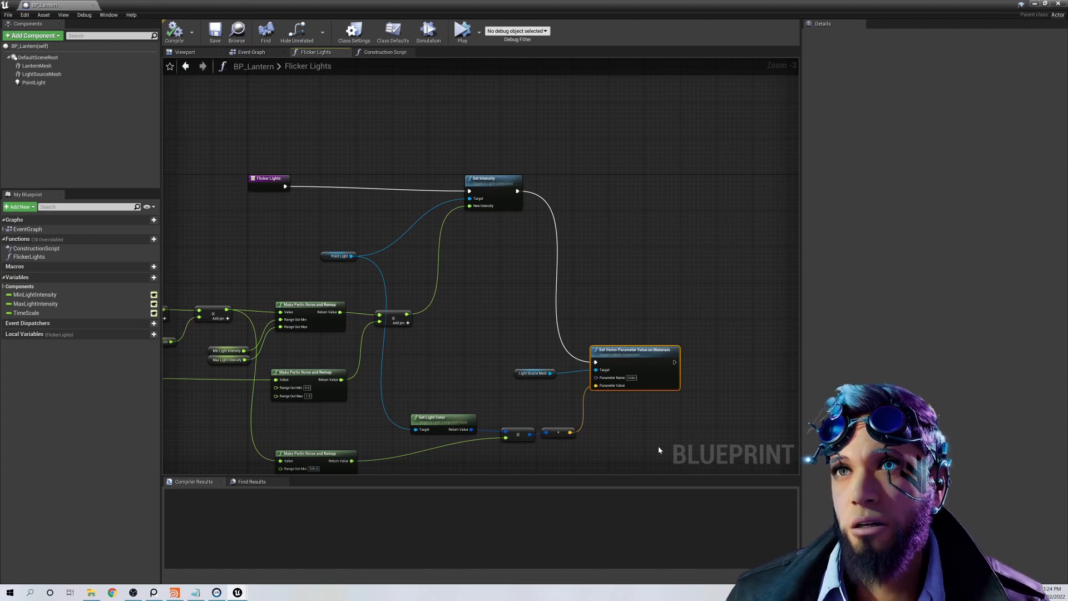
right_drag(639, 440, 612, 373)
scroll(652, 384, down, 1)
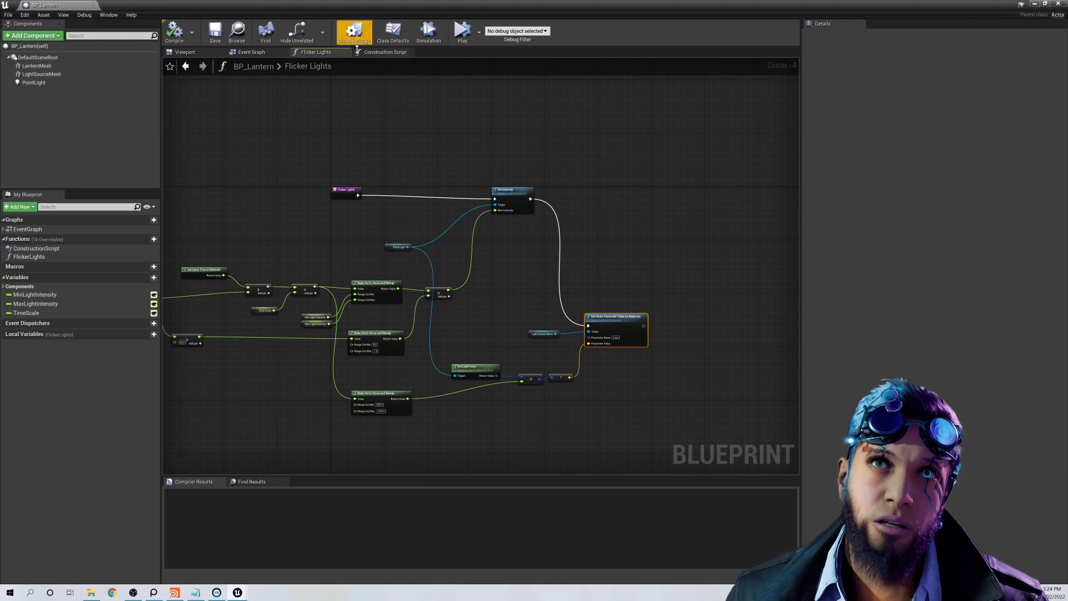
Step: Inspect the Event Tick call to Flicker Lights and the Construction Script's Set Timer by Function Name node, and close the blueprint
click(253, 52)
drag(310, 180, 526, 258)
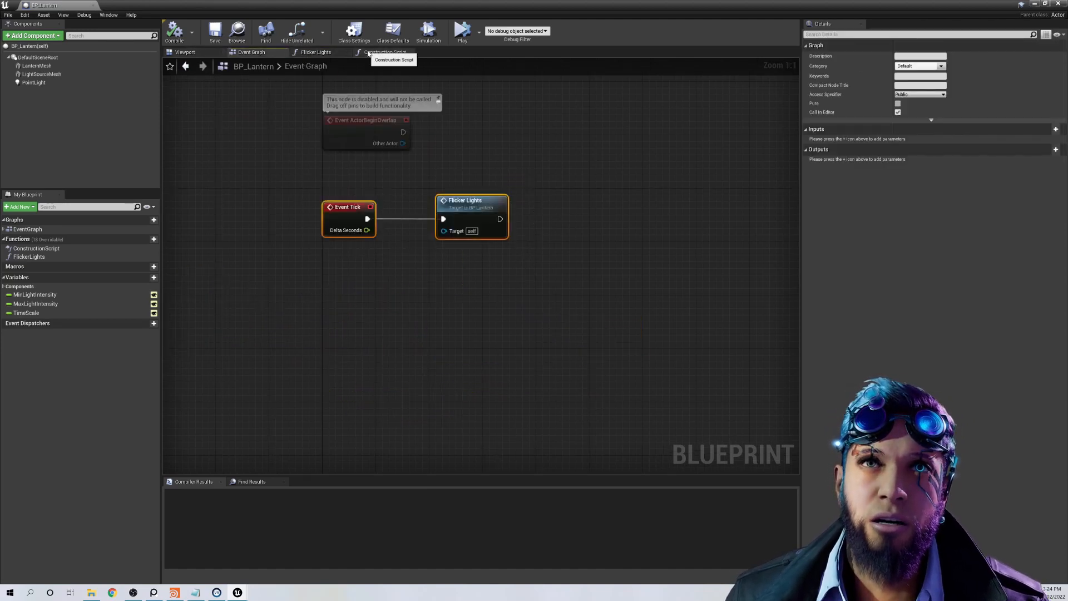
click(385, 52)
scroll(338, 158, up, 2)
drag(312, 204, 530, 379)
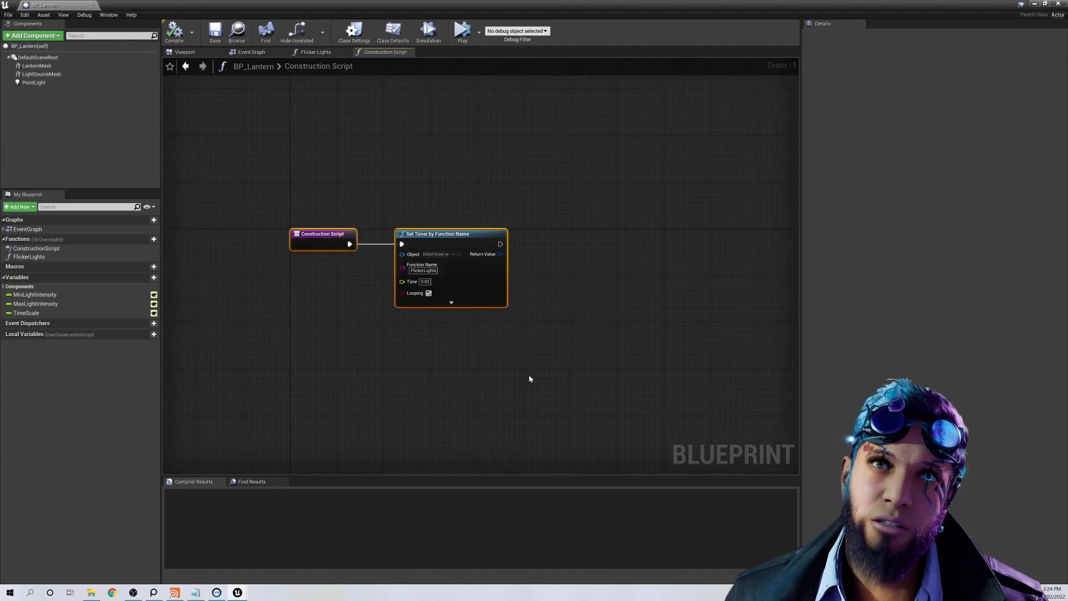
click(1060, 4)
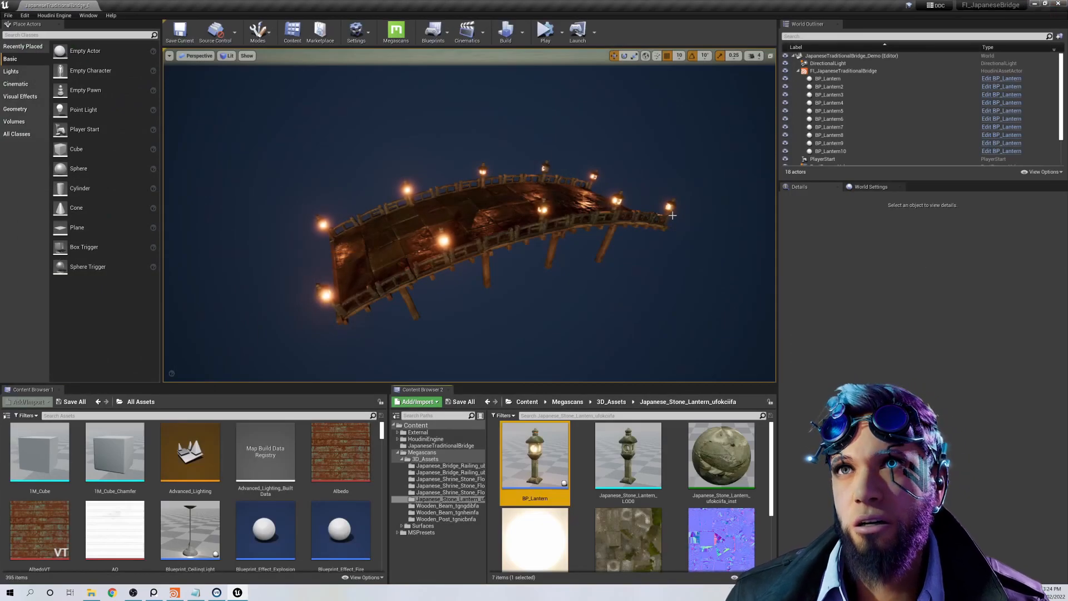
Step: Duplicate the FI_JapaneseTraditionalBridge actor and move the copy beside the original to an X location of 1150
right_drag(644, 270, 660, 276)
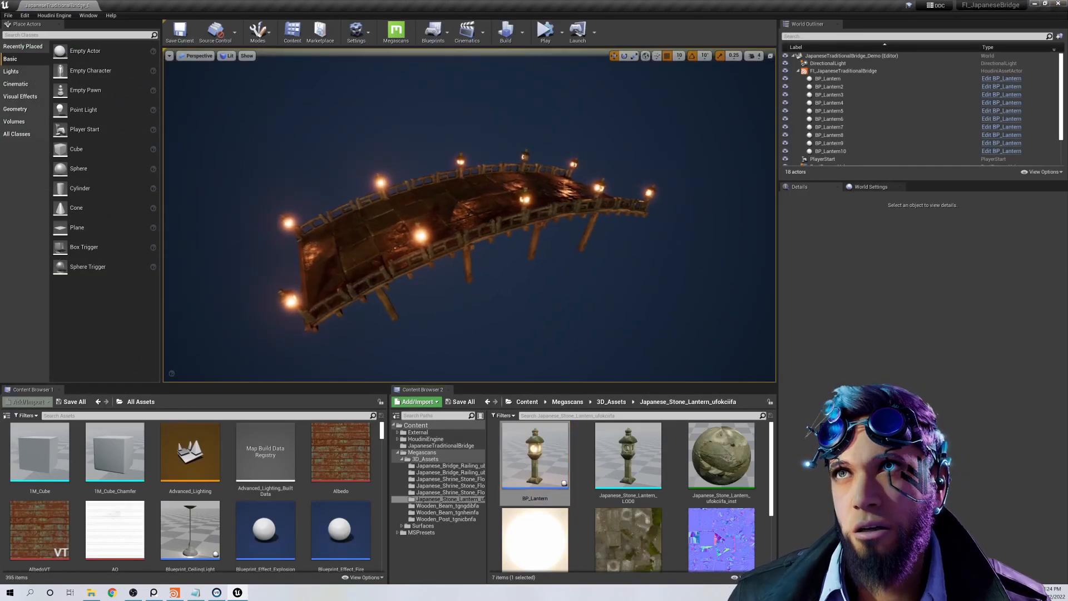
click(799, 70)
click(824, 72)
key(ctrl+w)
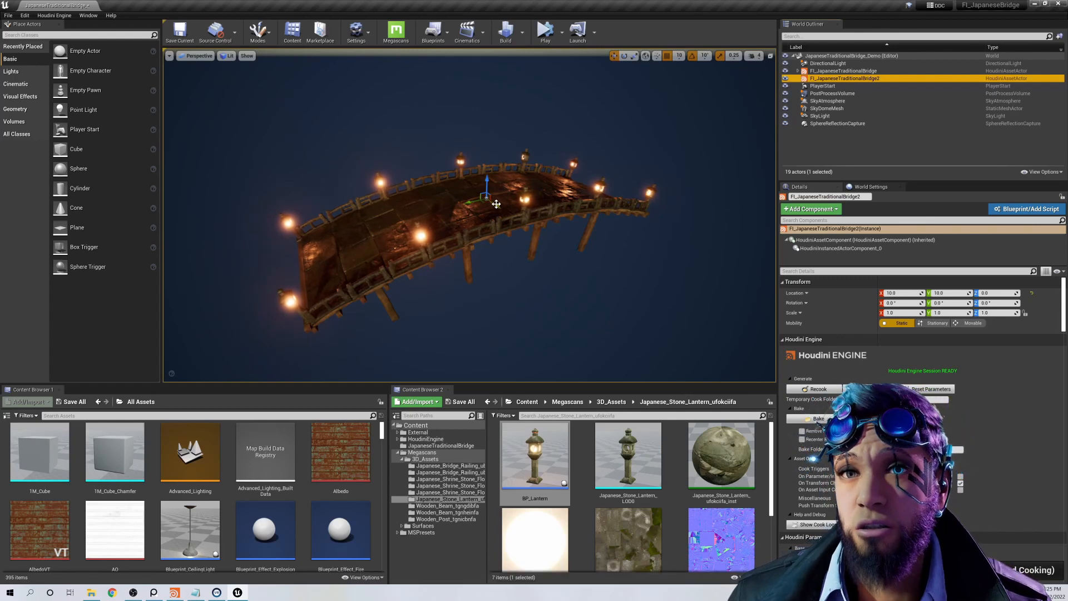
drag(497, 204, 626, 331)
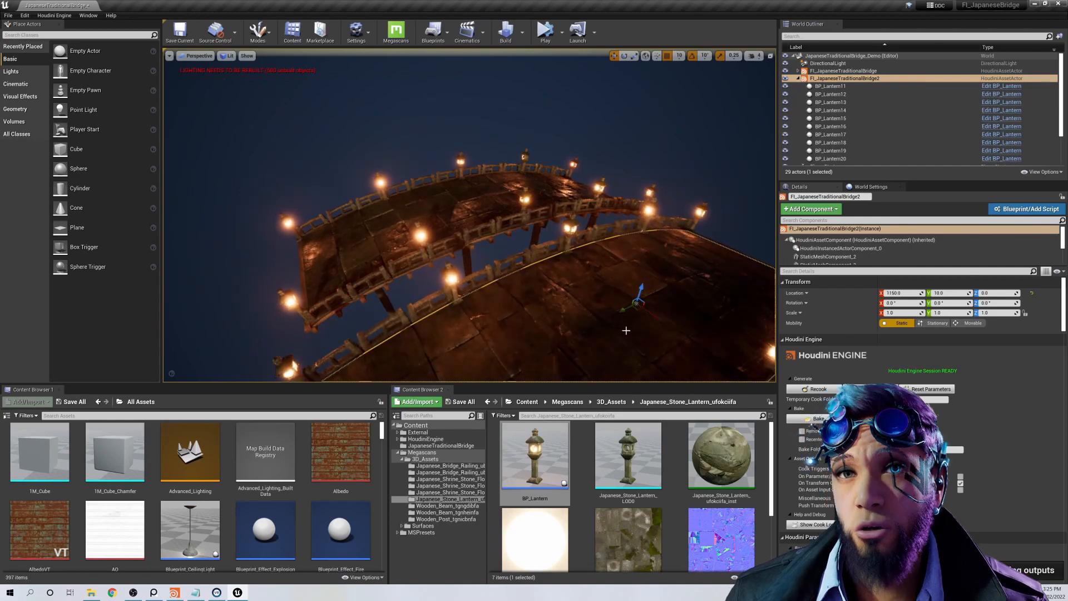
right_drag(626, 331, 655, 365)
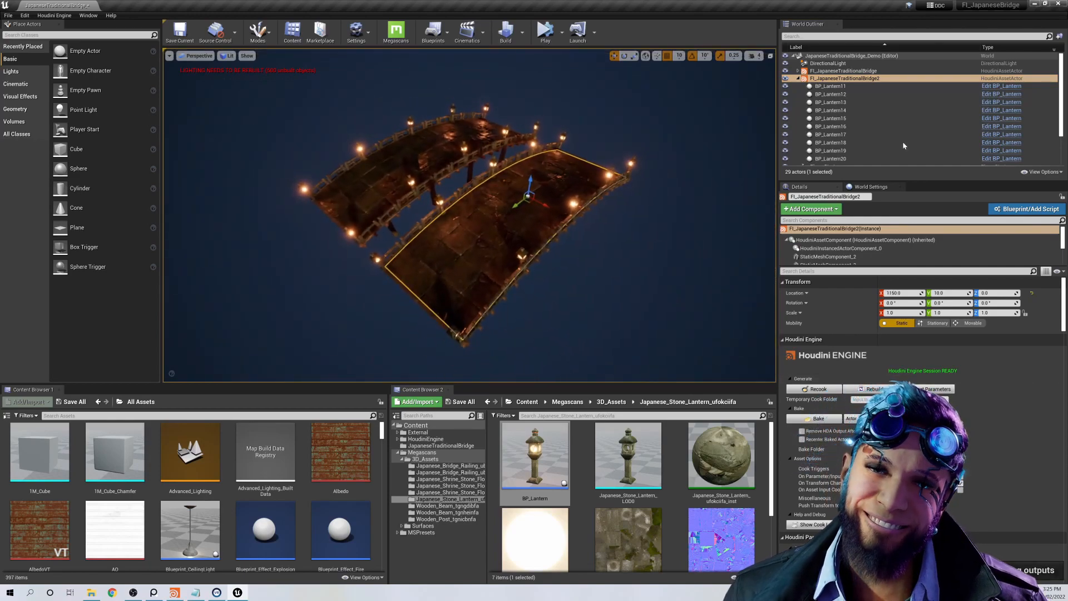